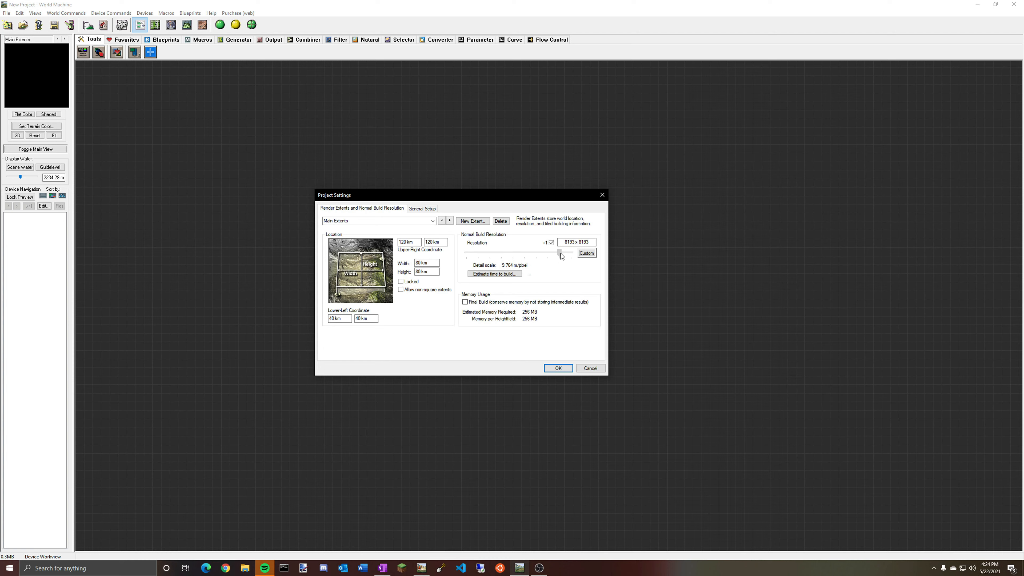
Switch to the newer World Machine window, raise the build resolution slider in Project Settings, and confirm.
mouse_move(561, 256)
left_mouse_down()
mouse_move(576, 257)
mouse_move(555, 259)
left_mouse_up()
left_click(421, 568)
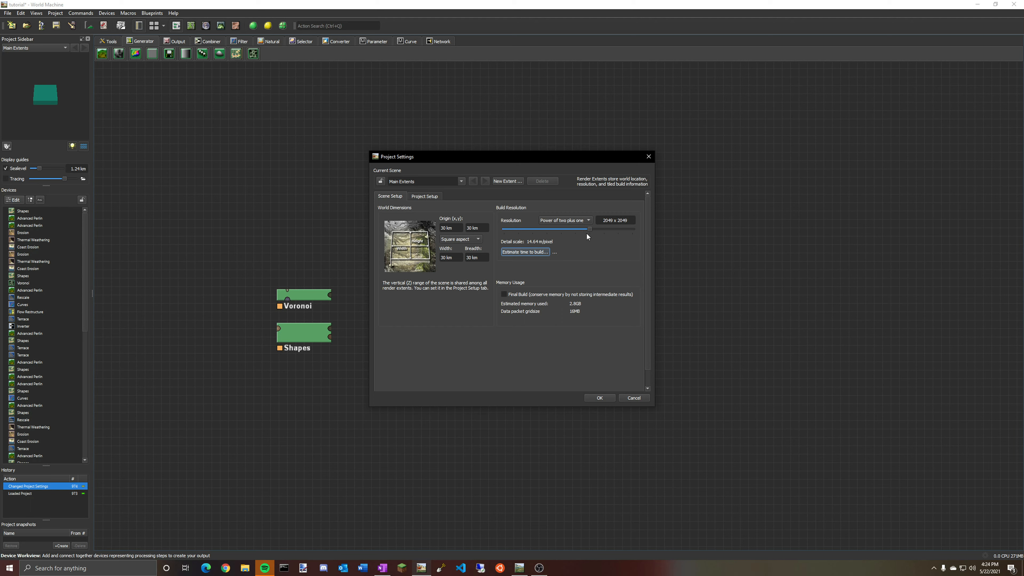
mouse_move(591, 230)
left_mouse_down()
mouse_move(637, 228)
mouse_move(597, 230)
left_mouse_up()
left_click(599, 398)
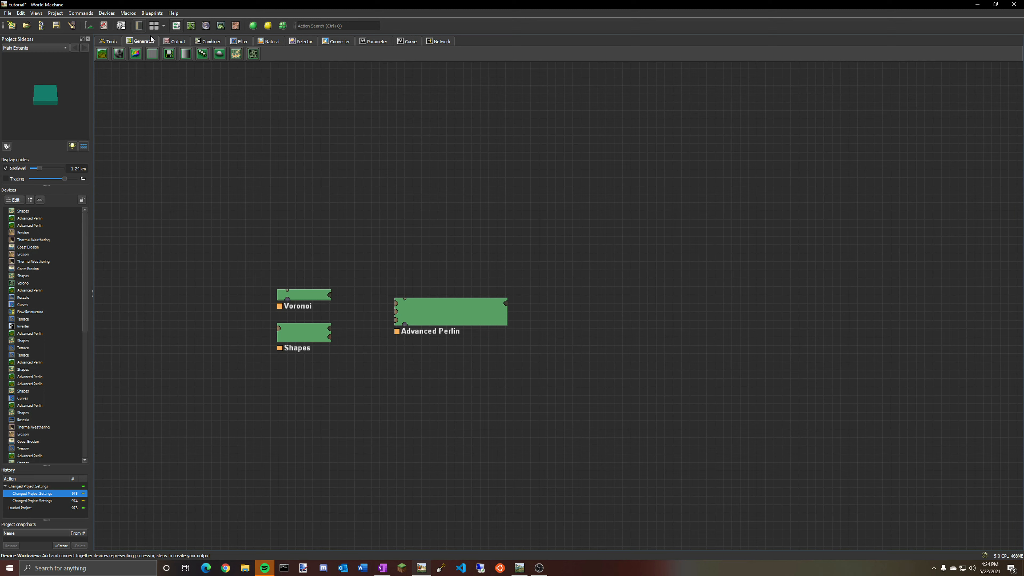
Preview the Voronoi, Shapes and Advanced Perlin devices and inspect the Advanced Perlin terrain in the 3D view.
left_click(303, 295)
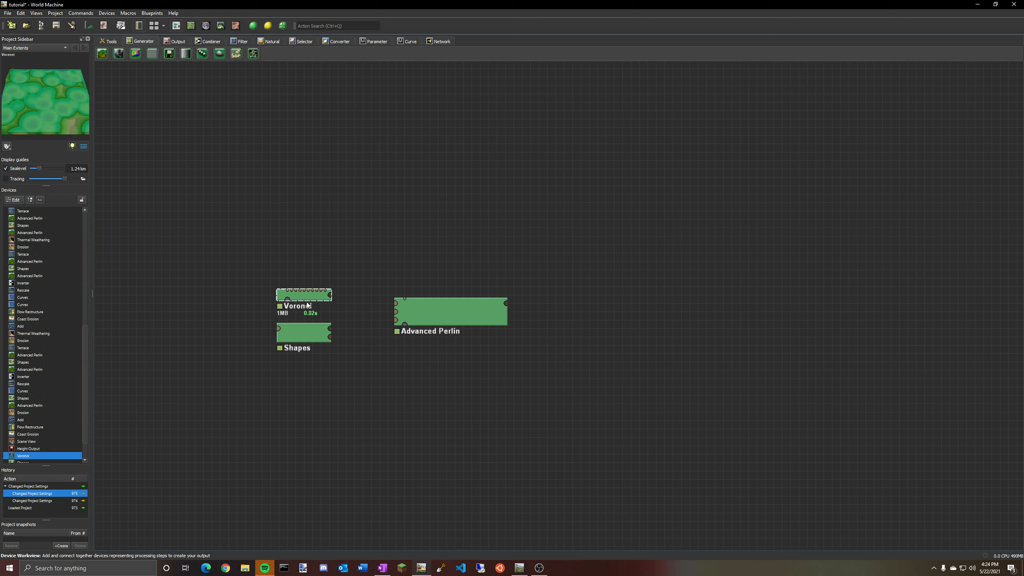
left_click(303, 333)
left_click(465, 313)
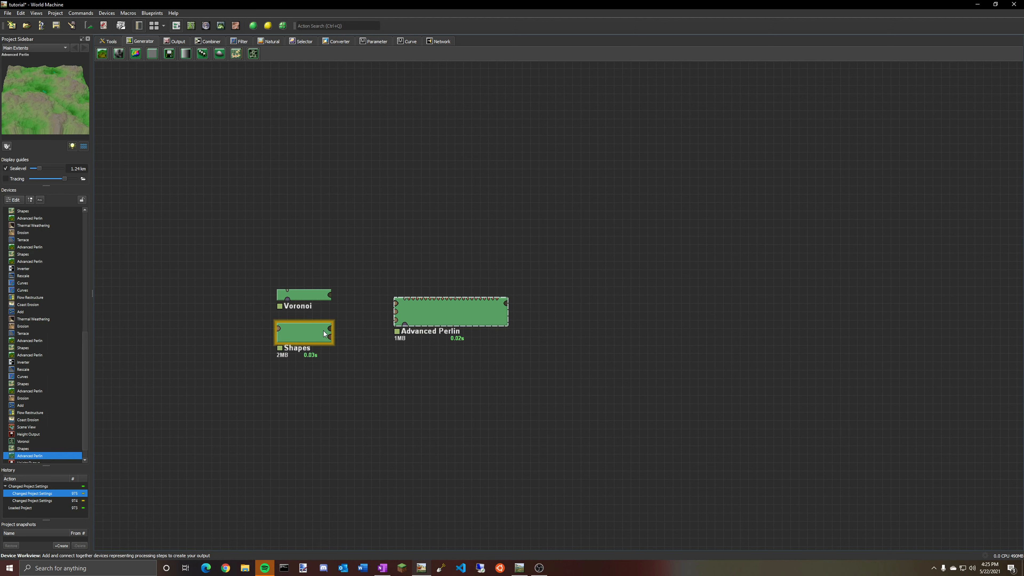
left_click(221, 27)
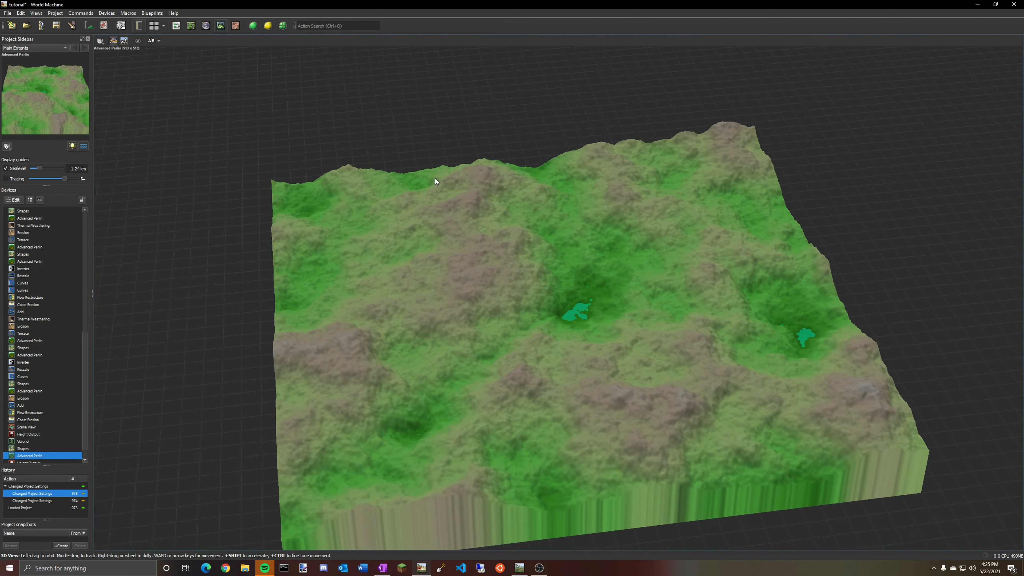
left_click_drag(436, 178, 667, 270)
scroll(420, 175, "up", 4)
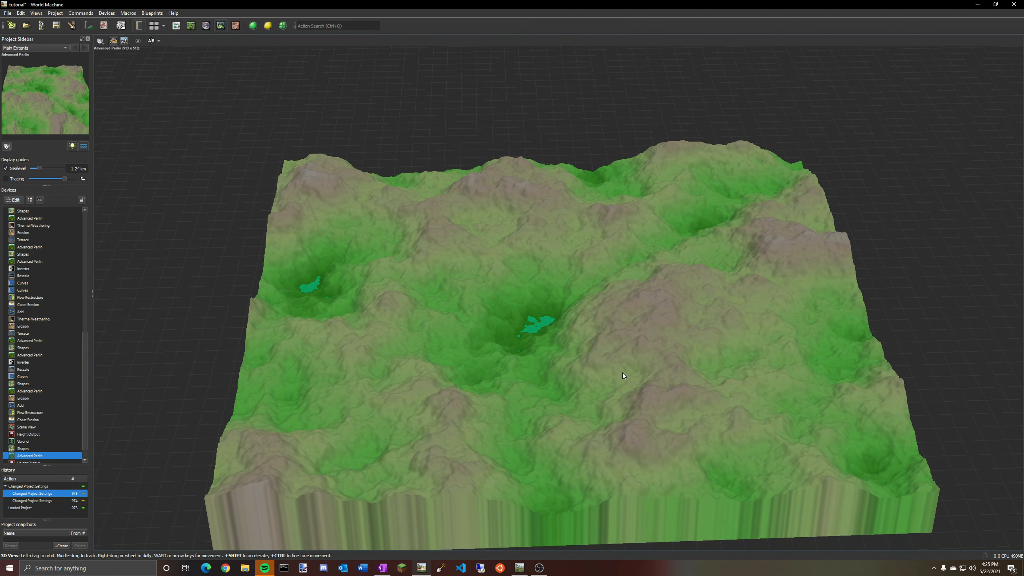
left_click_drag(480, 271, 644, 263)
left_click(176, 26)
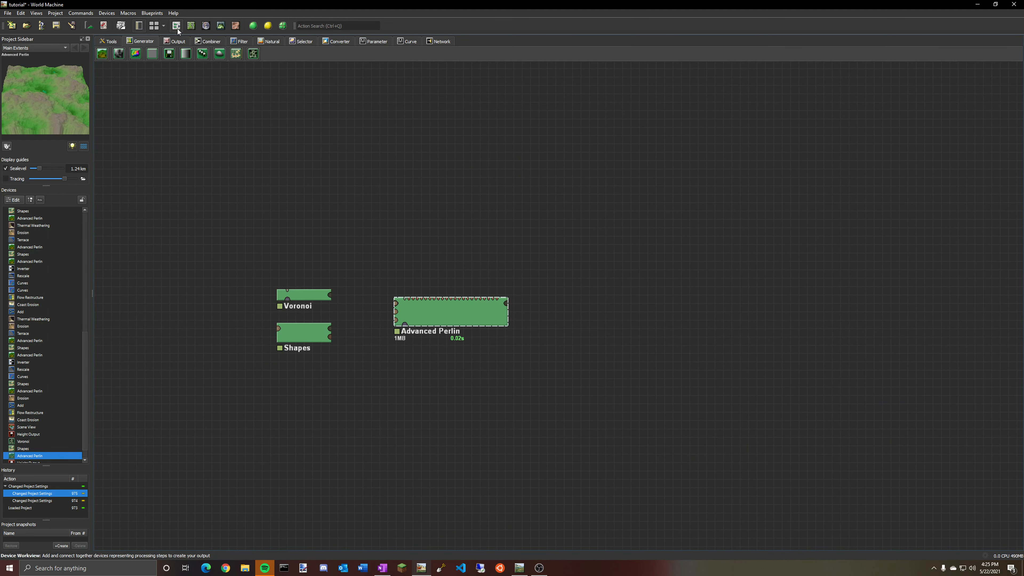
Preview the Voronoi, Shapes and Advanced Perlin devices in turn and inspect the Voronoi terrain in 3D.
left_click(311, 295)
left_click(317, 331)
left_click(457, 314)
left_click(310, 299)
left_click(313, 331)
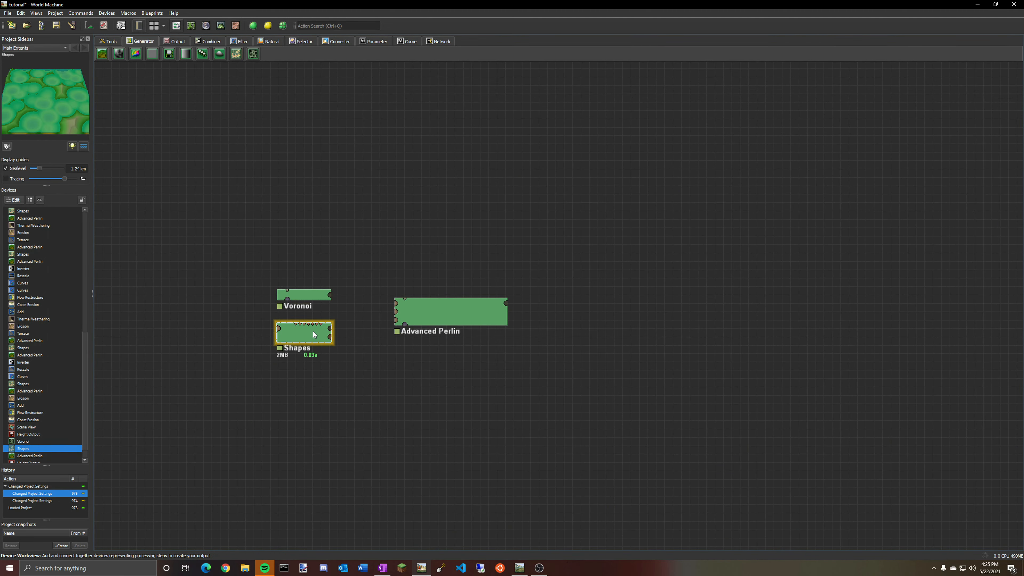
left_click(314, 327)
left_click(313, 293)
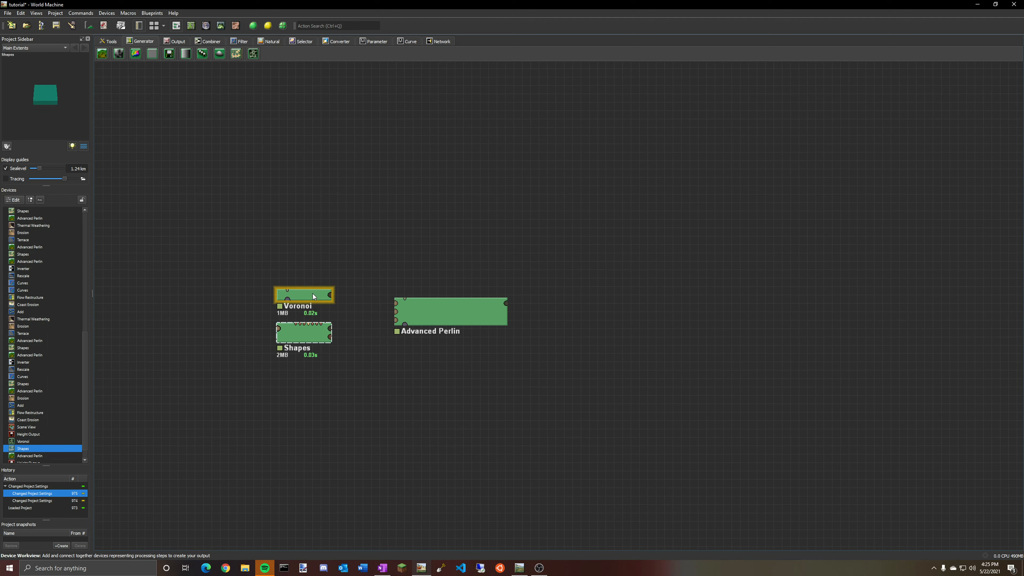
left_click(314, 324)
left_click(313, 298)
left_click(316, 336)
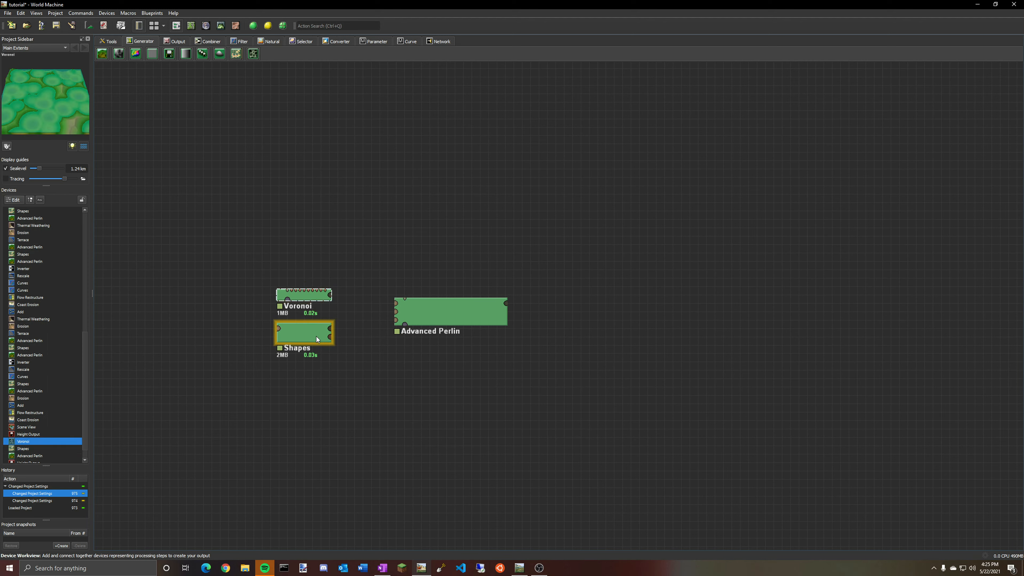
left_click(312, 294)
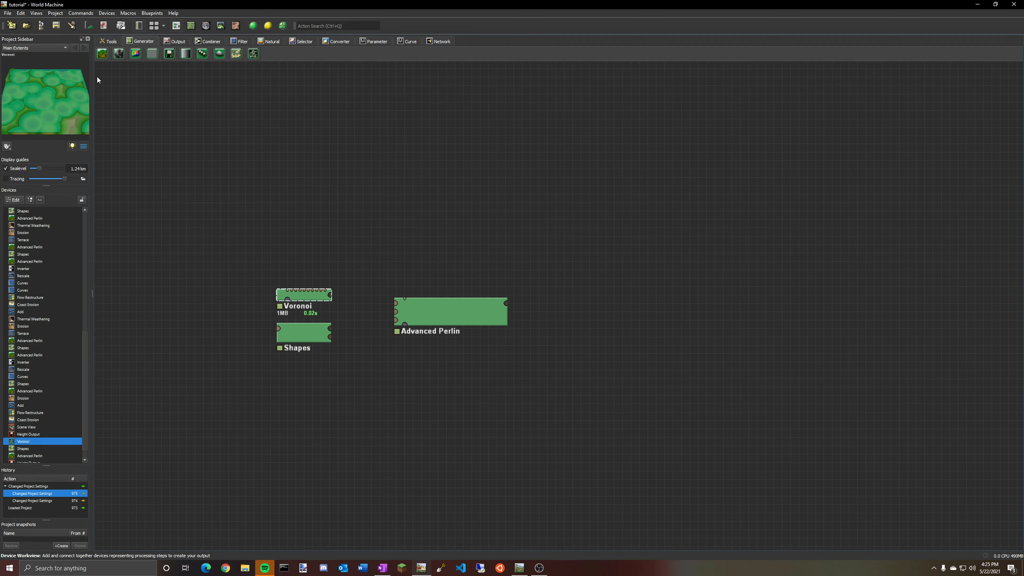
left_click(221, 25)
left_click_drag(561, 239, 283, 98)
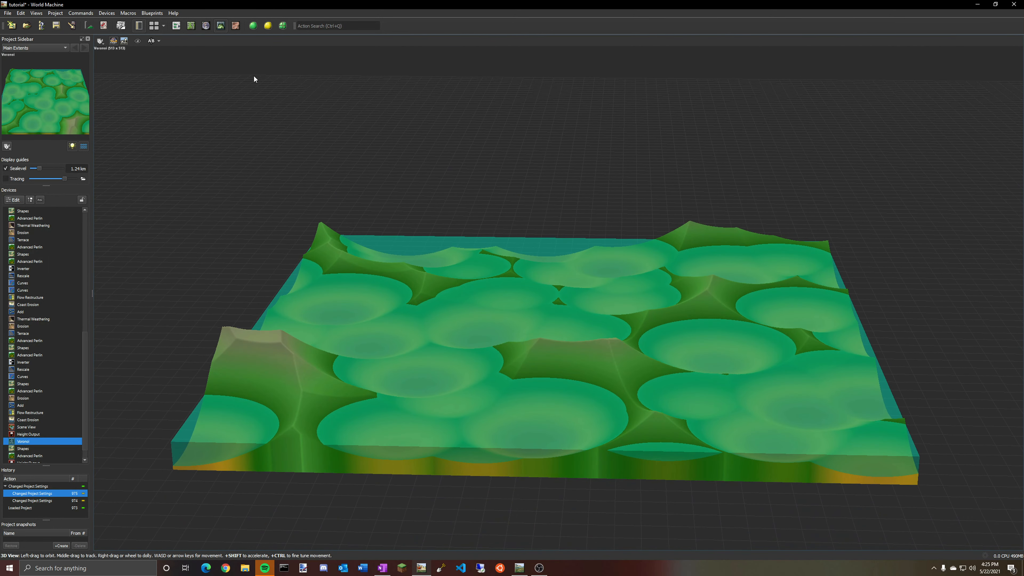
left_click(176, 25)
Inspect the Shapes device output in the 3D view.
left_click(311, 336)
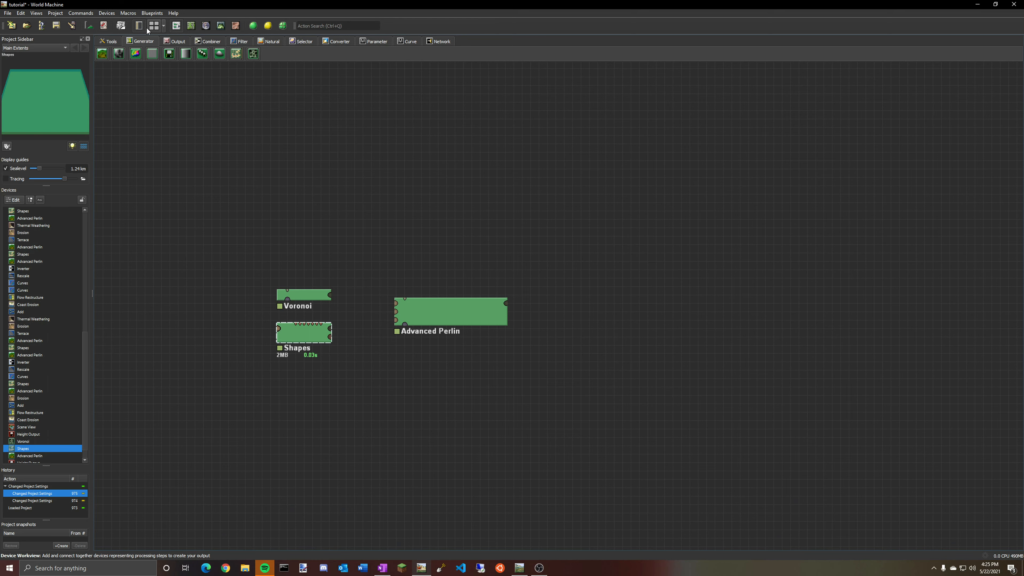
left_click(221, 26)
left_click_drag(558, 235, 557, 326)
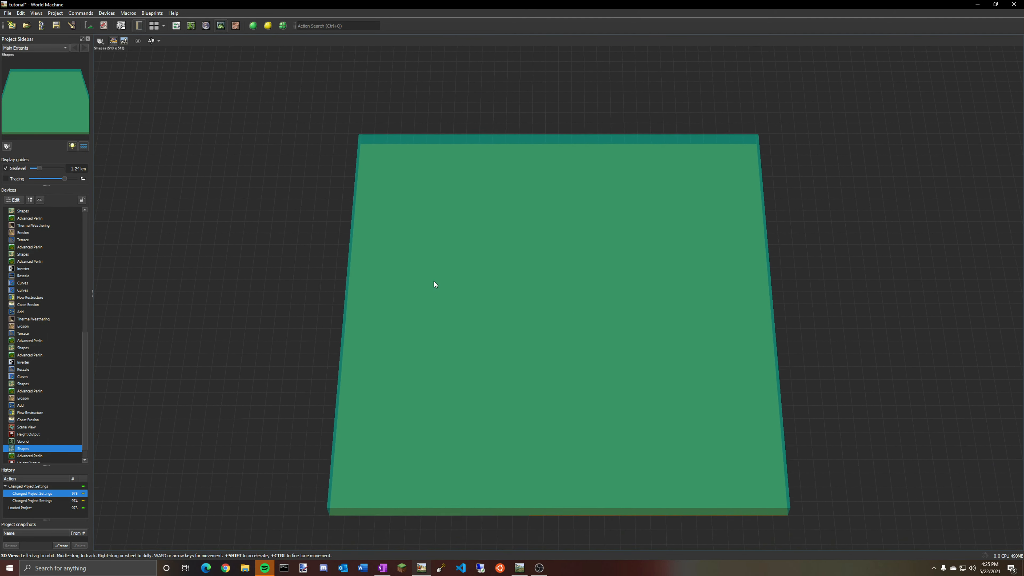
Open the Shapes device and draw an eight-point polygon covering most of the terrain's centre.
double_click(37, 447)
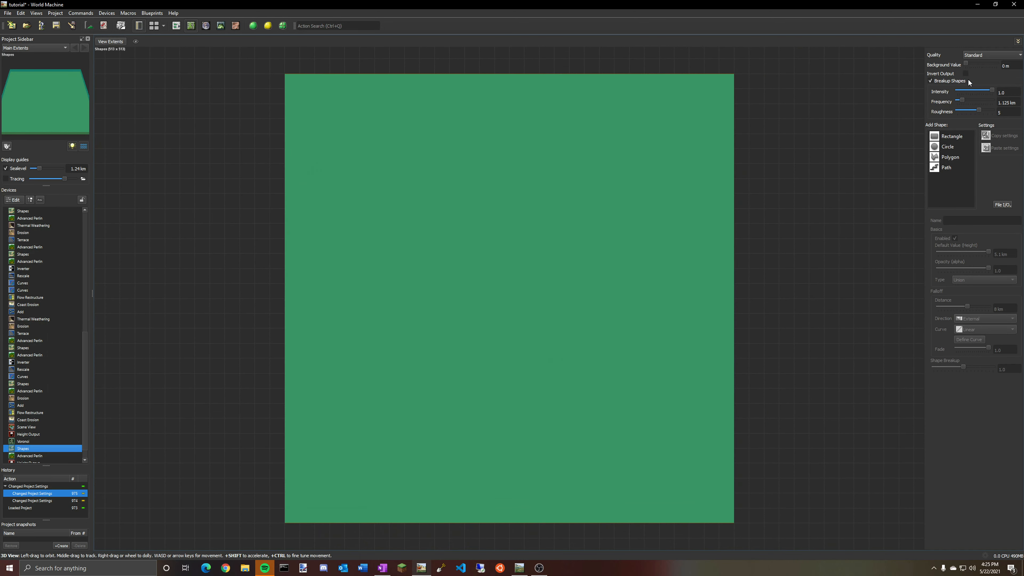
left_click(948, 159)
left_click(523, 150)
left_click(393, 197)
left_click(384, 394)
left_click(612, 440)
left_click(693, 306)
left_click(689, 210)
left_click(628, 158)
double_click(583, 147)
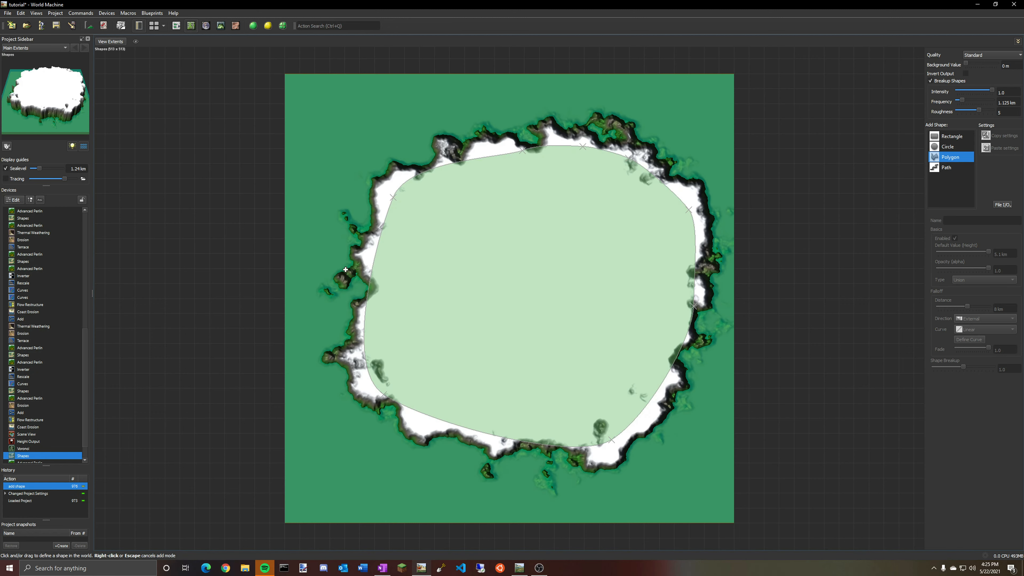
right_click(554, 289)
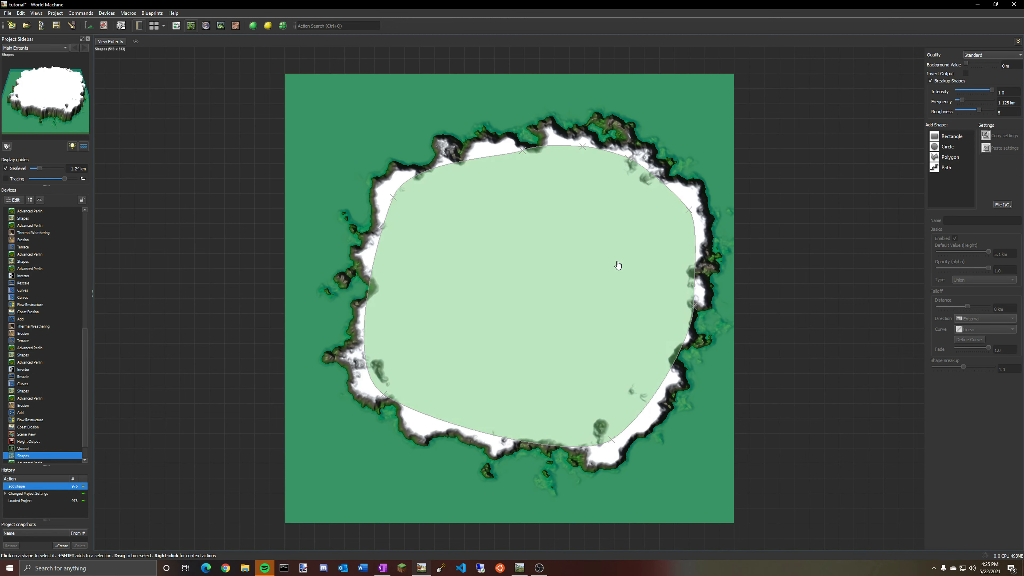
Select the polygon and move it slightly.
left_click(617, 264)
mouse_move(616, 264)
left_mouse_down()
mouse_move(569, 274)
mouse_move(606, 271)
left_mouse_up()
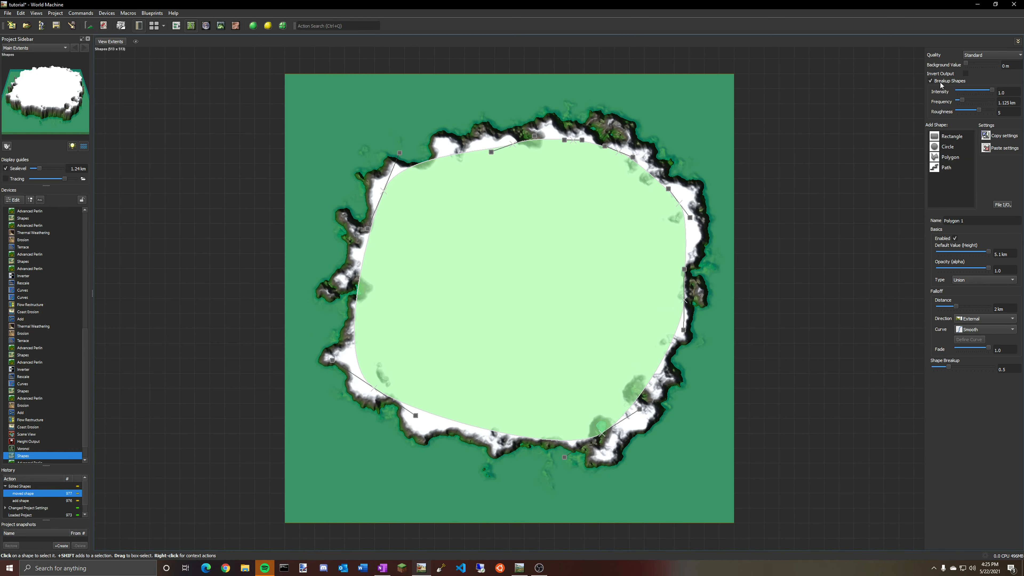
Toggle Breakup Shapes off and back on to compare.
left_click(931, 81)
left_click(931, 81)
left_click(931, 81)
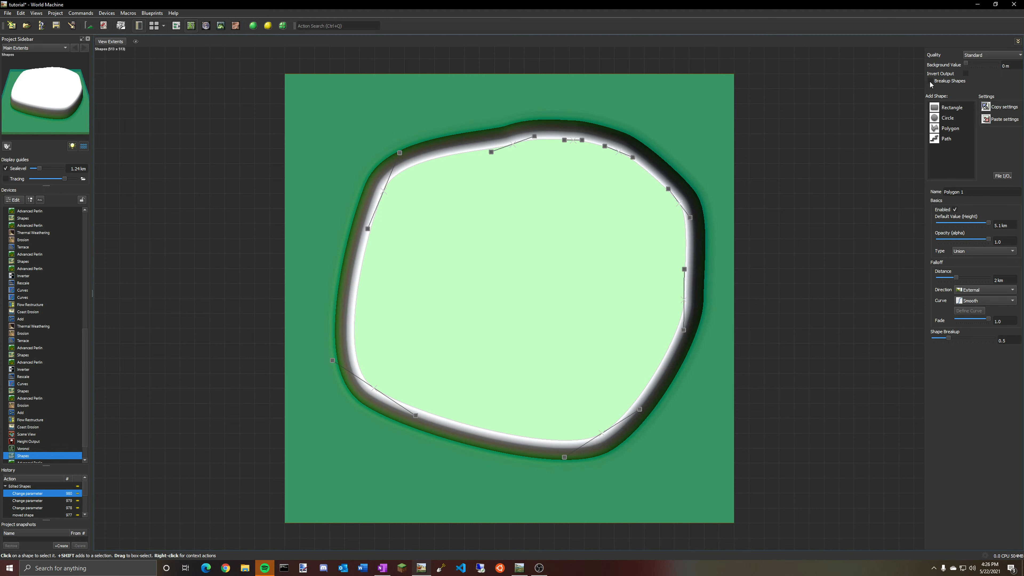
left_click(931, 81)
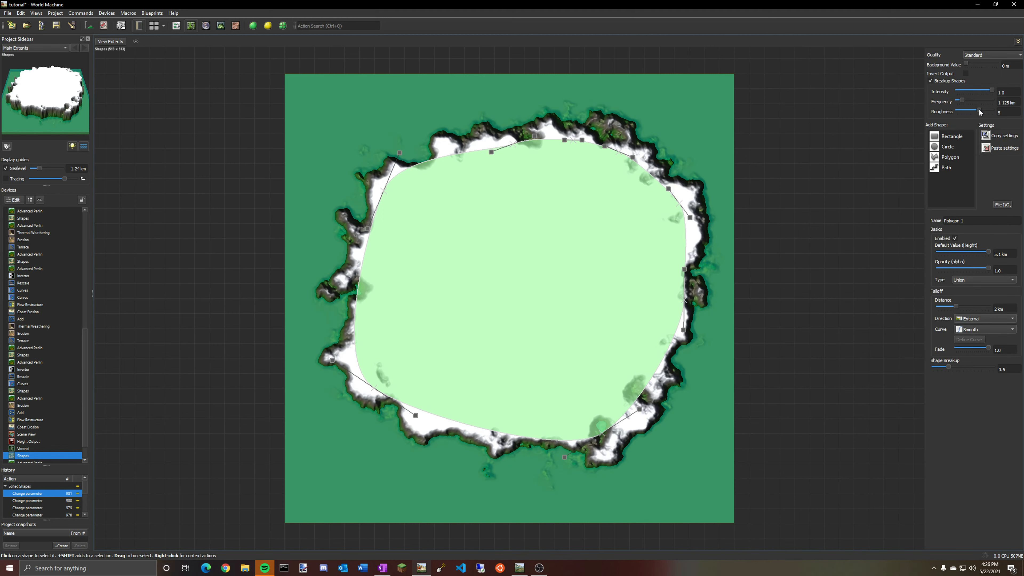
Set breakup intensity 0.87, frequency 2.125 km and roughness 7, and the polygon's falloff distance to 2.423 km.
mouse_move(984, 110)
left_mouse_down()
mouse_move(965, 102)
mouse_move(991, 92)
mouse_move(987, 110)
left_mouse_up()
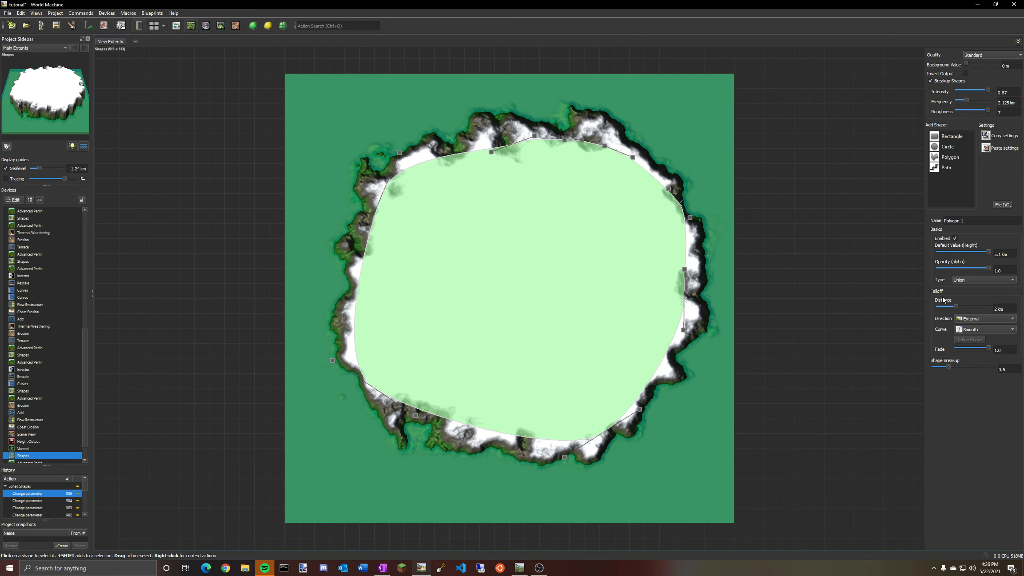
mouse_move(957, 307)
left_mouse_down()
mouse_move(979, 306)
mouse_move(958, 298)
left_mouse_up()
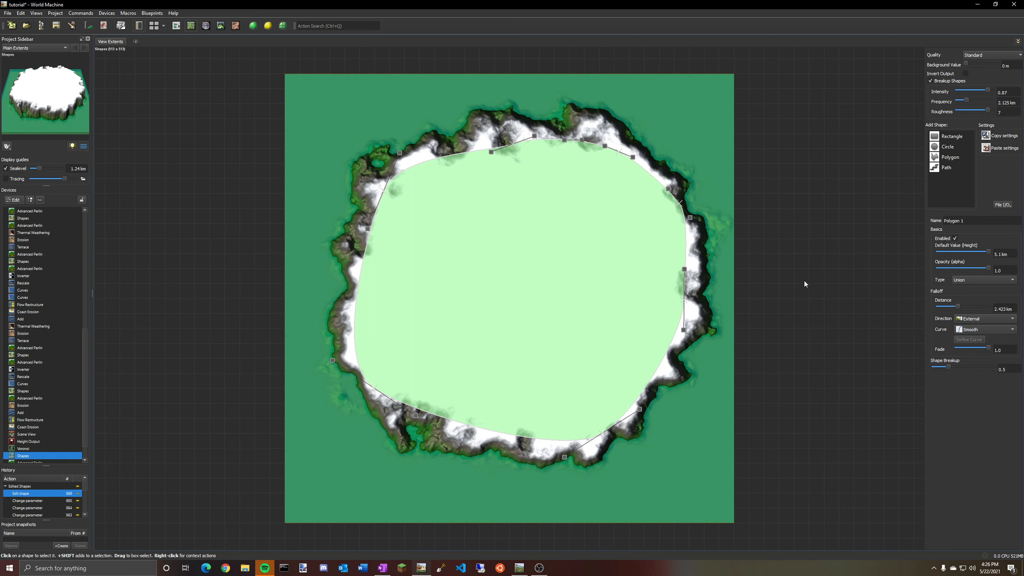
Move the polygon toward the terrain's lower-left corner.
left_click_drag(511, 237, 501, 245)
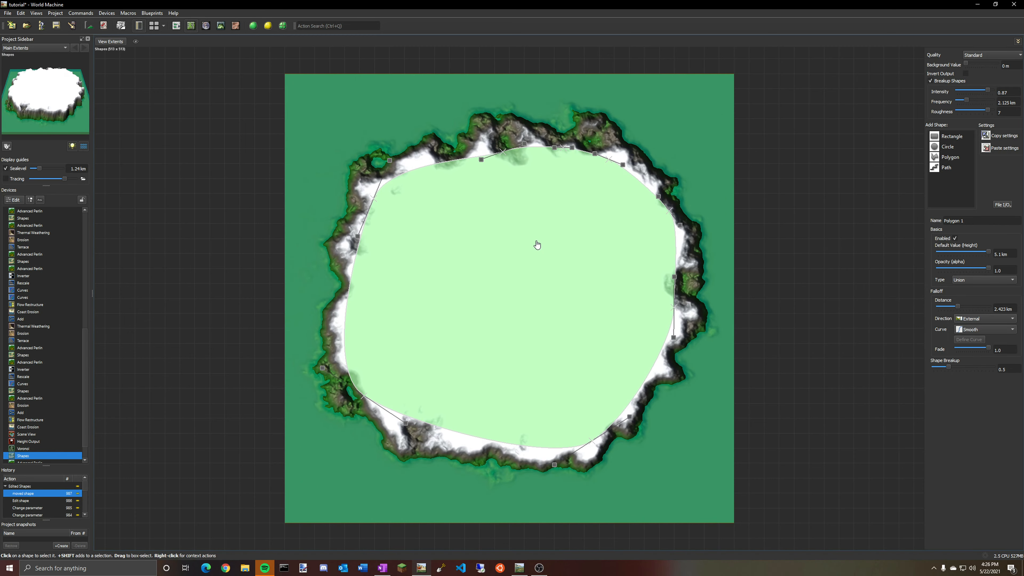
left_click_drag(573, 235, 421, 414)
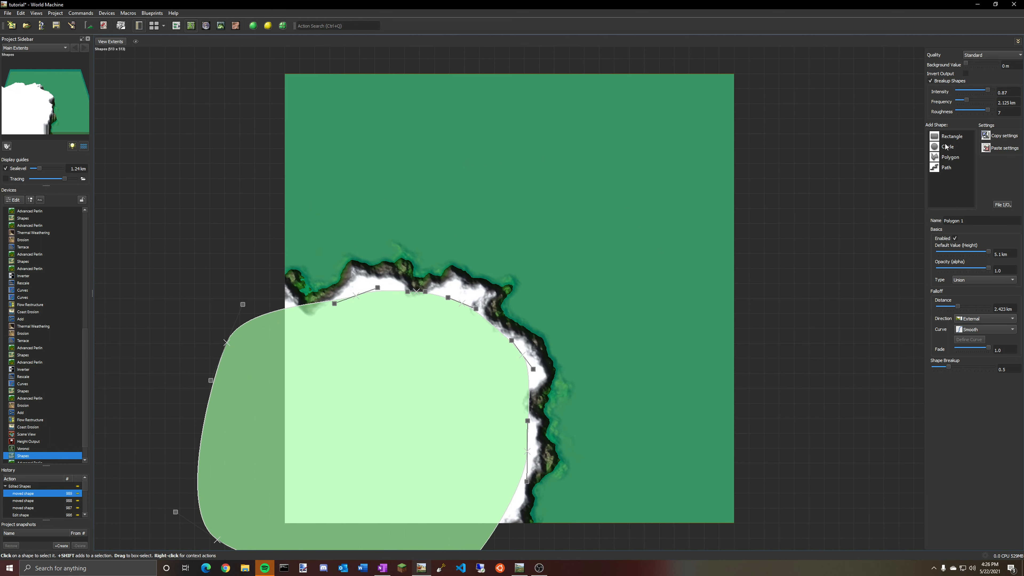
Draw a second five-point polygon over the terrain's upper-right corner.
left_click(947, 152)
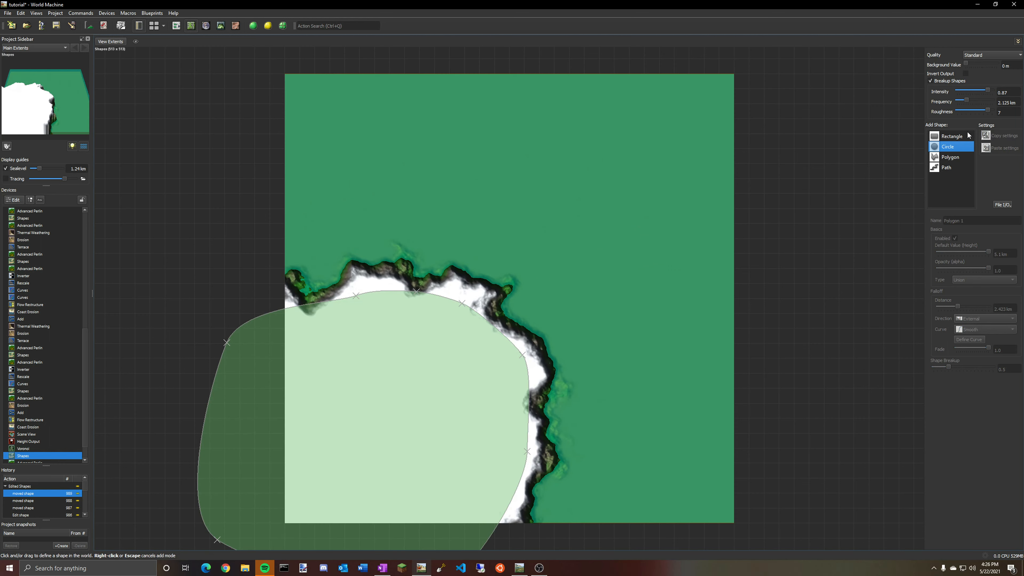
left_click(944, 159)
left_click(665, 58)
left_click(547, 182)
left_click(678, 287)
left_click(828, 173)
left_click(746, 74)
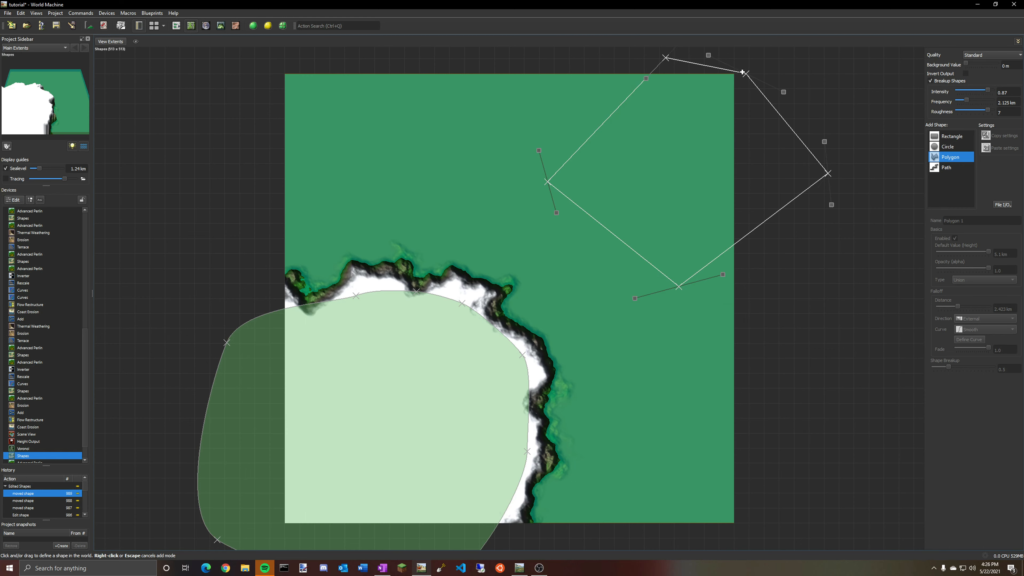
right_click(701, 68)
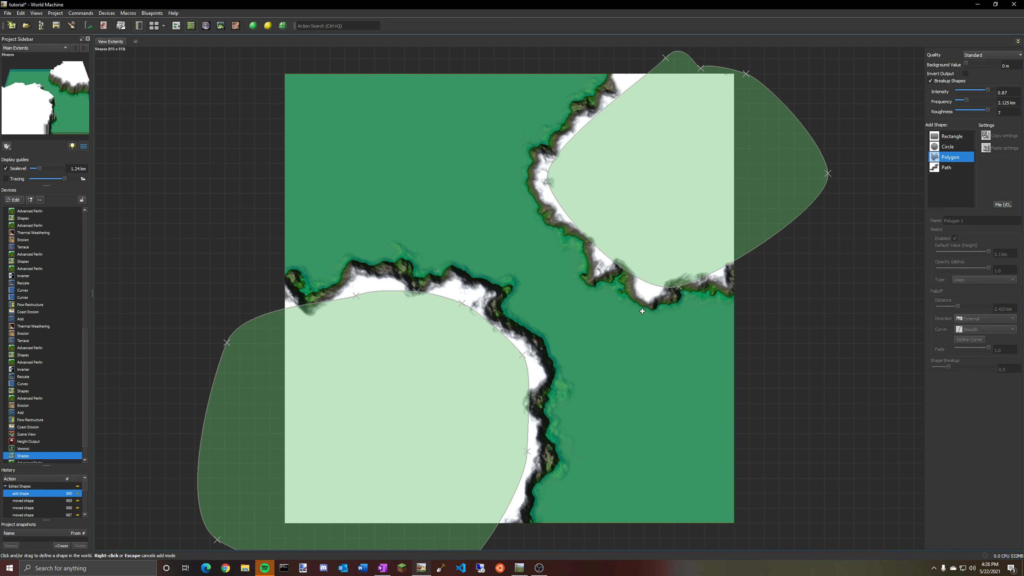
Select the second polygon and delete it.
right_click(697, 357)
left_click(699, 223)
key("Delete")
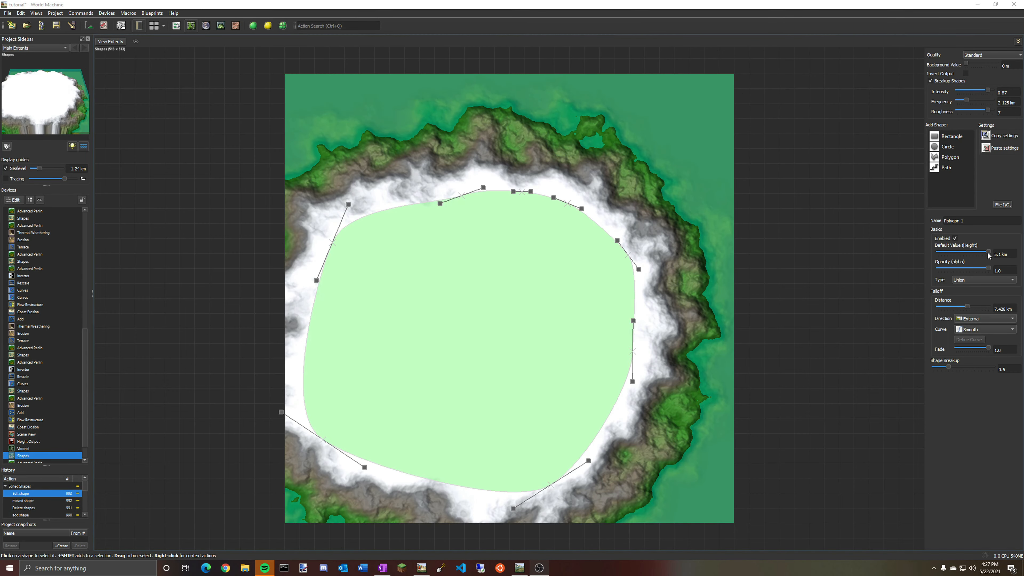
Lower the polygon's default height to about 1.594 km and shift it up and right.
left_click_drag(988, 251, 954, 262)
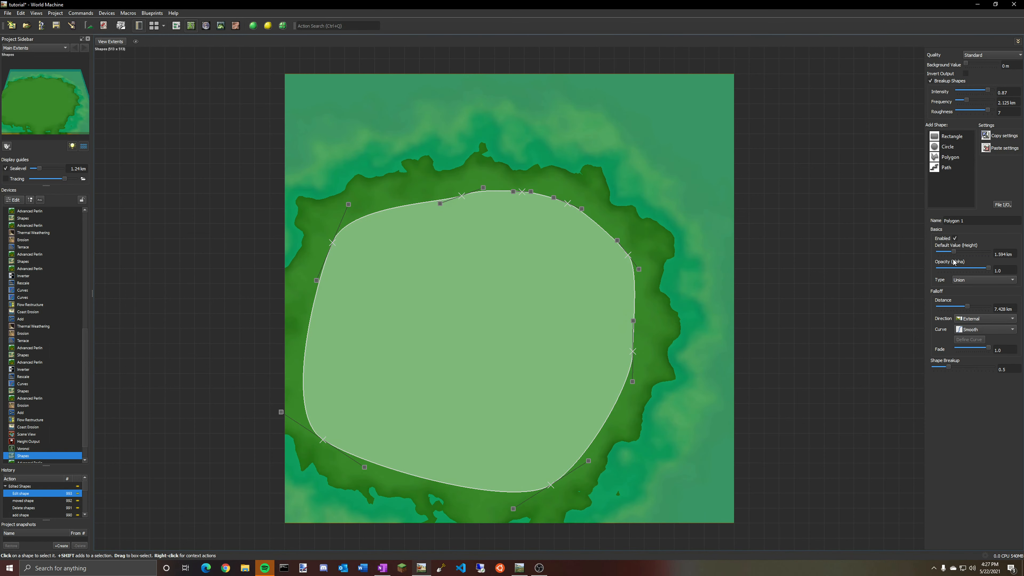
left_click_drag(577, 352, 619, 306)
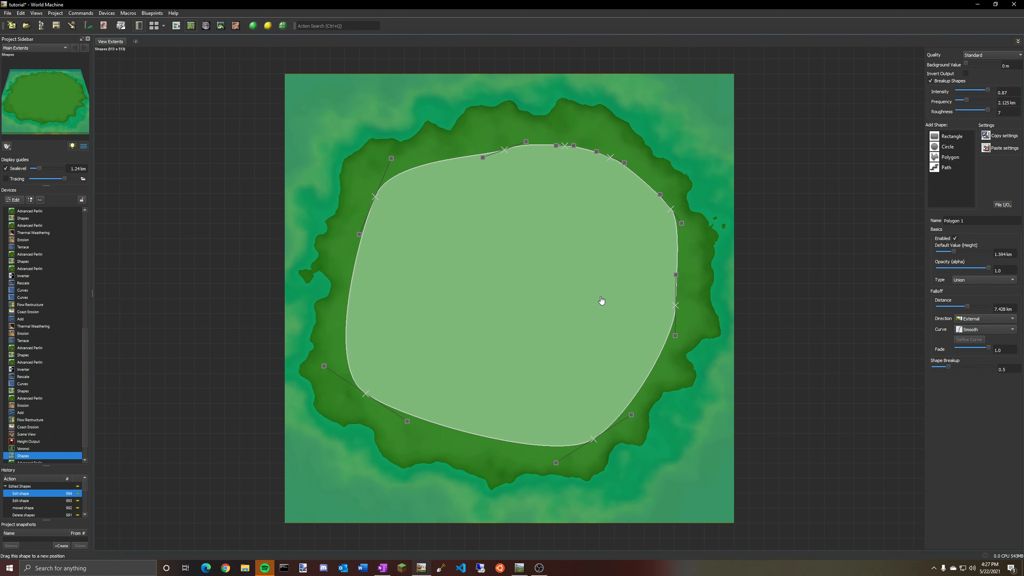
Set the polygon's height to about 1.355 km and move it toward the lower-left corner.
mouse_move(954, 255)
left_mouse_down()
mouse_move(963, 249)
mouse_move(951, 254)
left_mouse_up()
left_click_drag(560, 282, 473, 388)
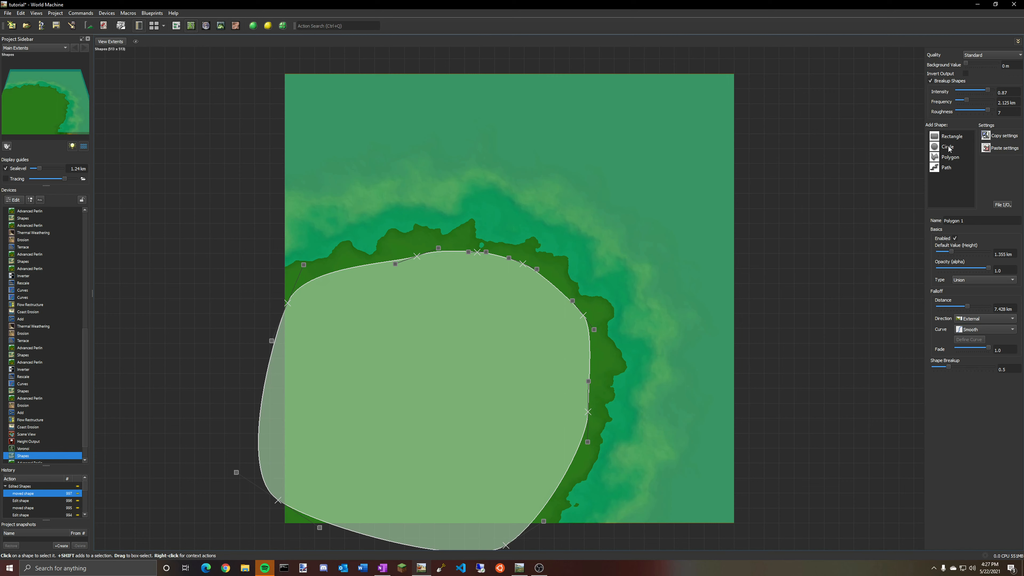
Add a rectangle shape over the terrain's upper-right corner.
left_click(949, 137)
left_click_drag(602, 53, 800, 215)
right_click(657, 281)
left_click(689, 179)
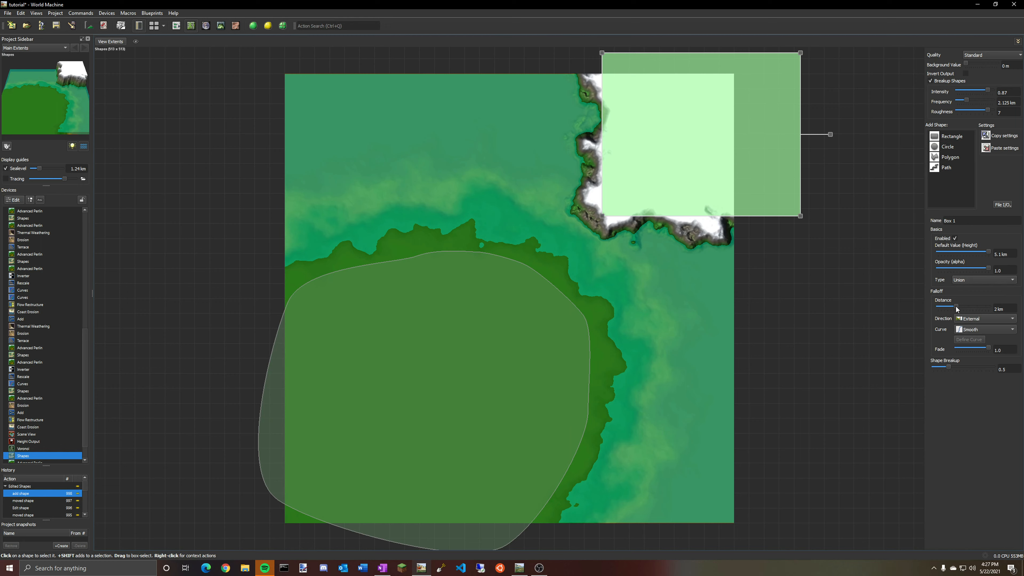
Select the polygon and raise its default height to about 1.673 km.
left_click(526, 320)
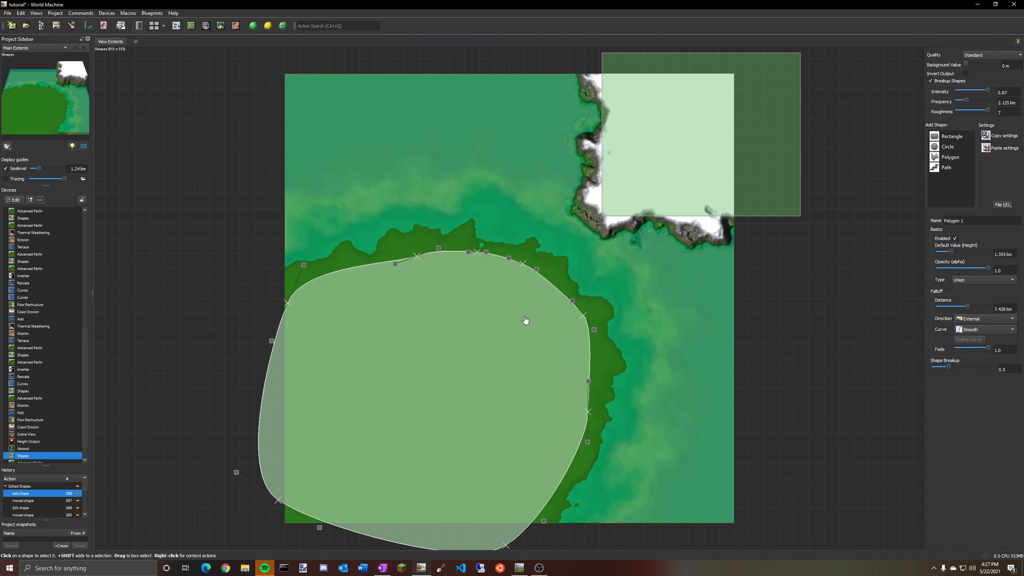
left_click_drag(952, 253, 954, 252)
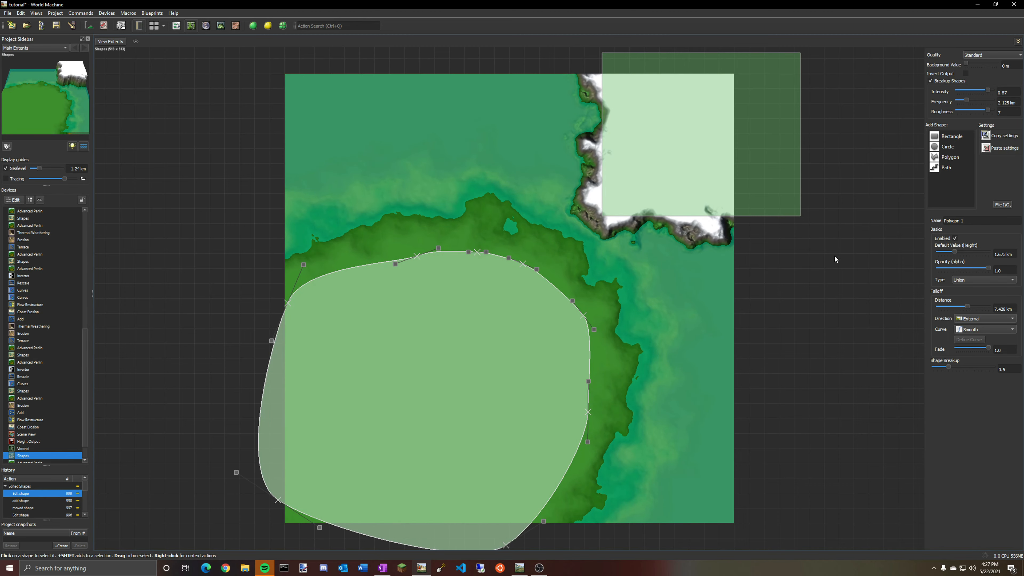
Inspect the shaped terrain in the 3D view.
left_click(220, 25)
left_click_drag(484, 242, 783, 172)
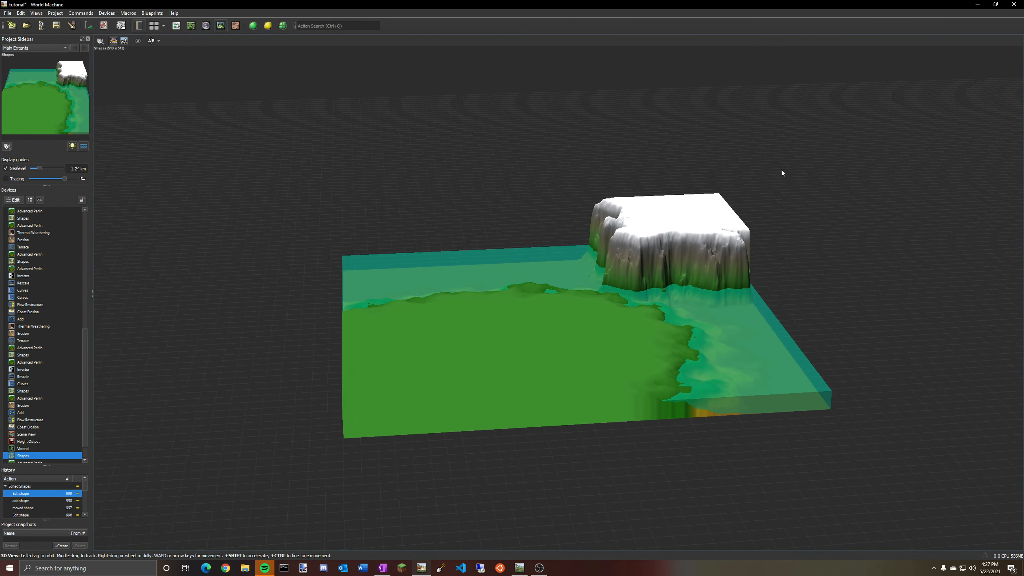
Compare the Voronoi and Shapes device outputs by switching between the device workview and the 3D view.
left_click(176, 26)
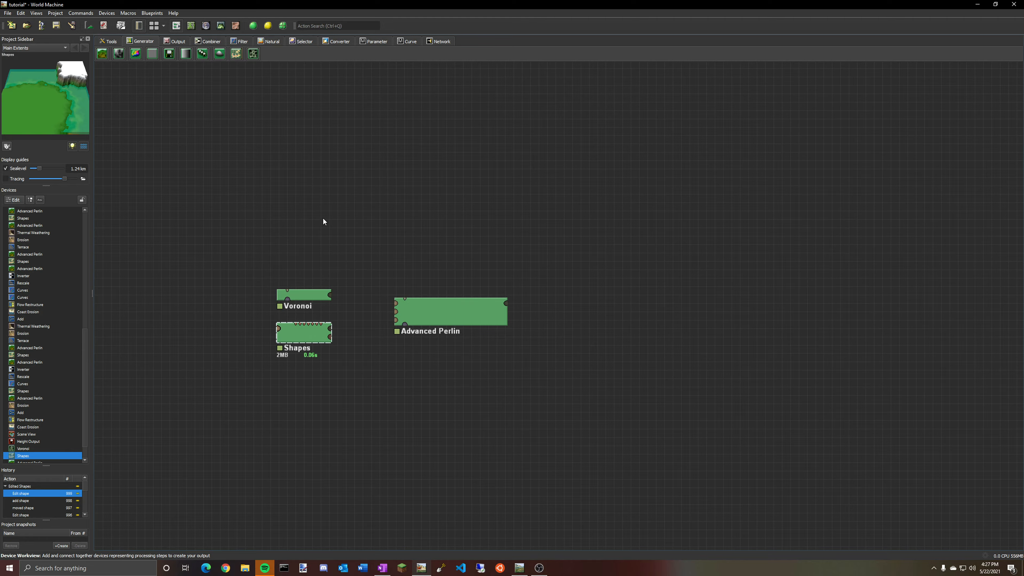
left_click(221, 25)
left_click_drag(512, 196, 633, 267)
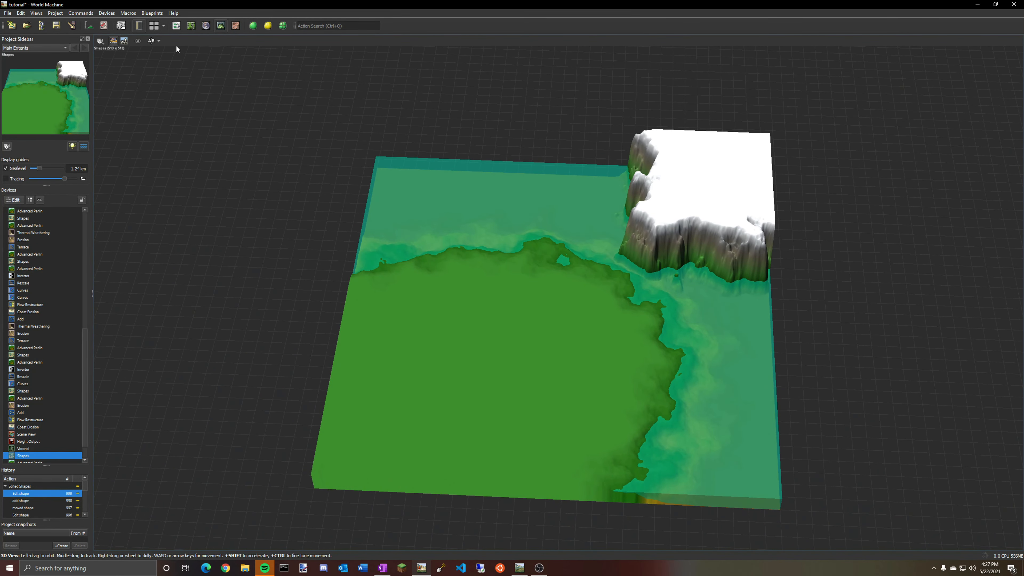
left_click(174, 27)
left_click(307, 294)
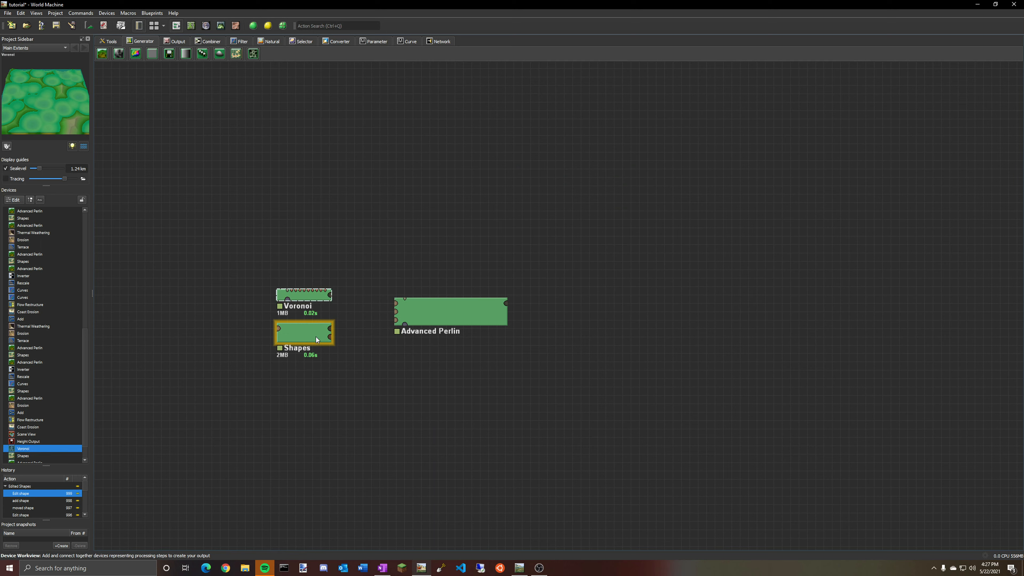
left_click(317, 340)
left_click(306, 296)
left_click(307, 335)
left_click(305, 298)
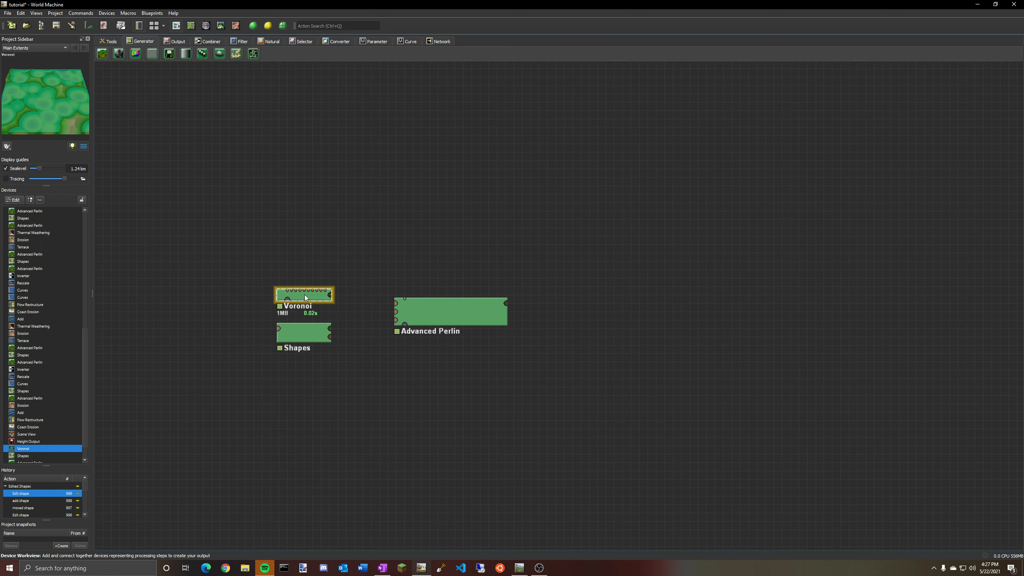
left_click(308, 337)
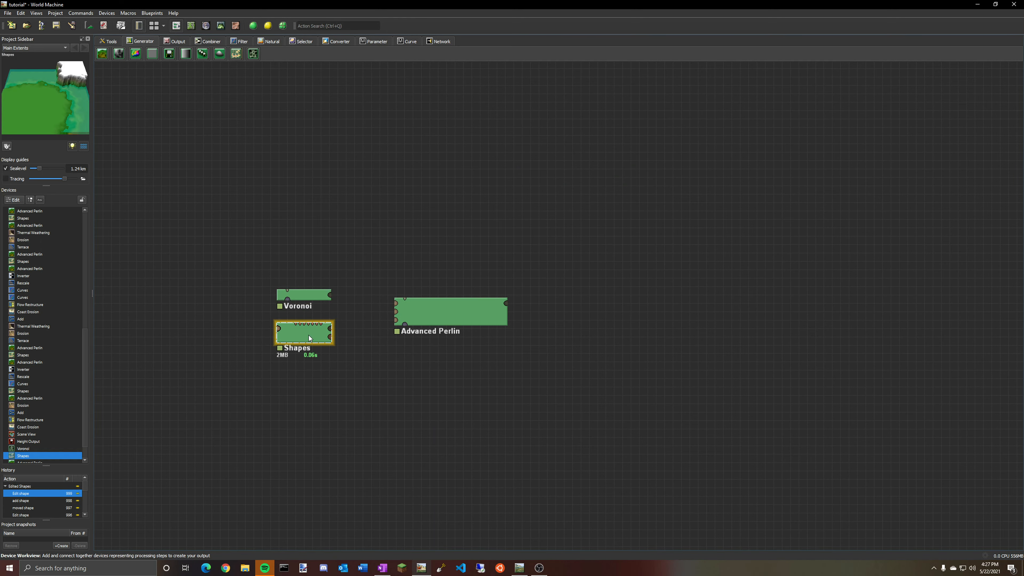
left_click(221, 26)
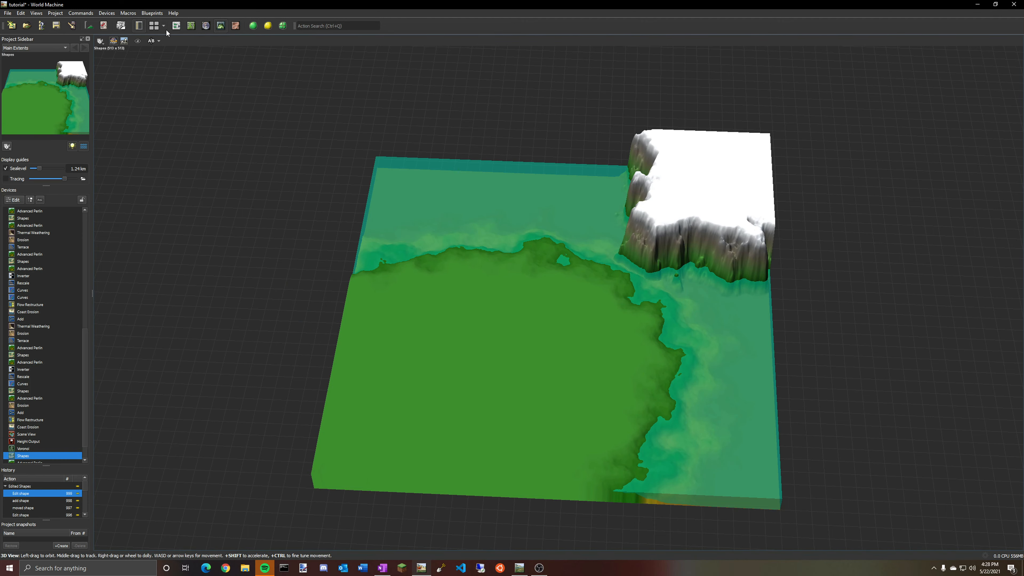
Open the Shapes editor and try adding a path shape across the polygon, then delete it.
double_click(35, 456)
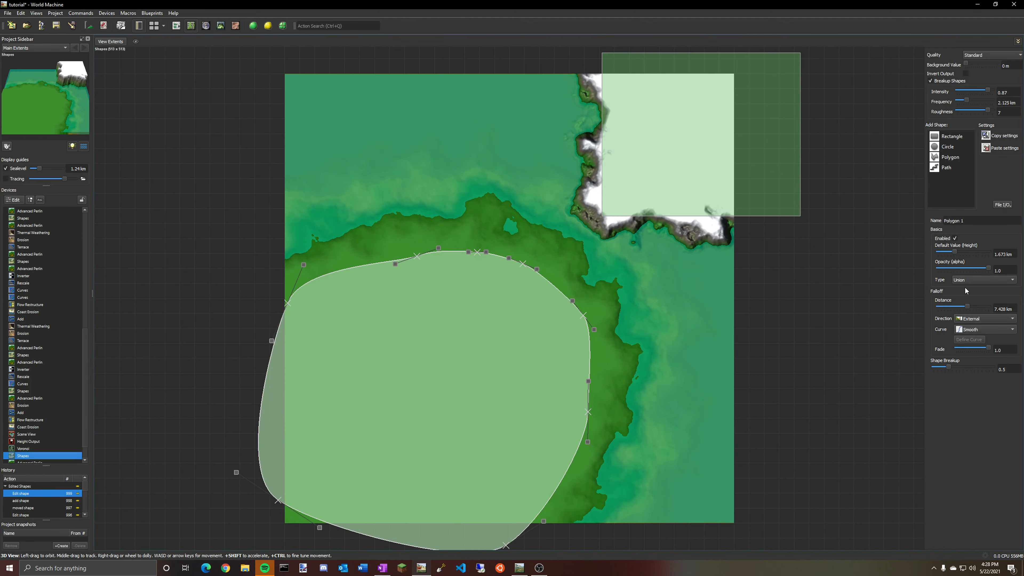
left_click(943, 167)
mouse_move(449, 311)
left_mouse_down()
mouse_move(453, 385)
mouse_move(390, 462)
left_mouse_up()
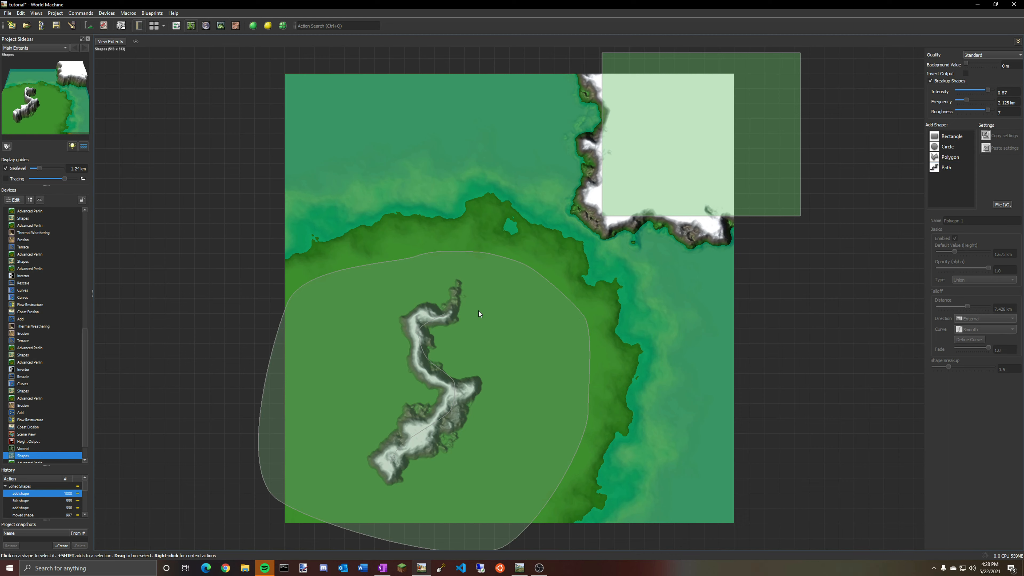
left_click_drag(431, 326, 451, 336)
left_click(850, 353)
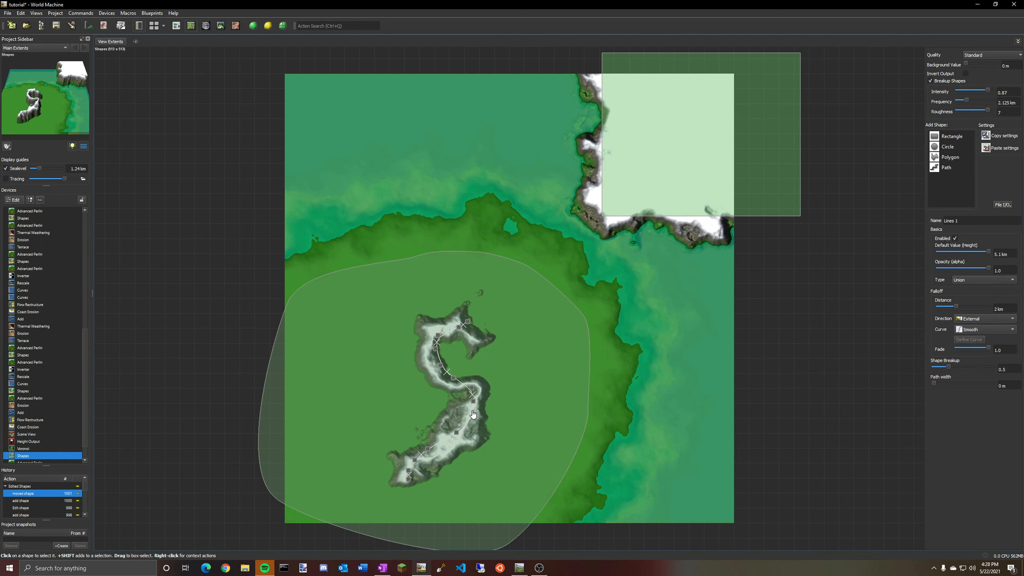
key("Delete")
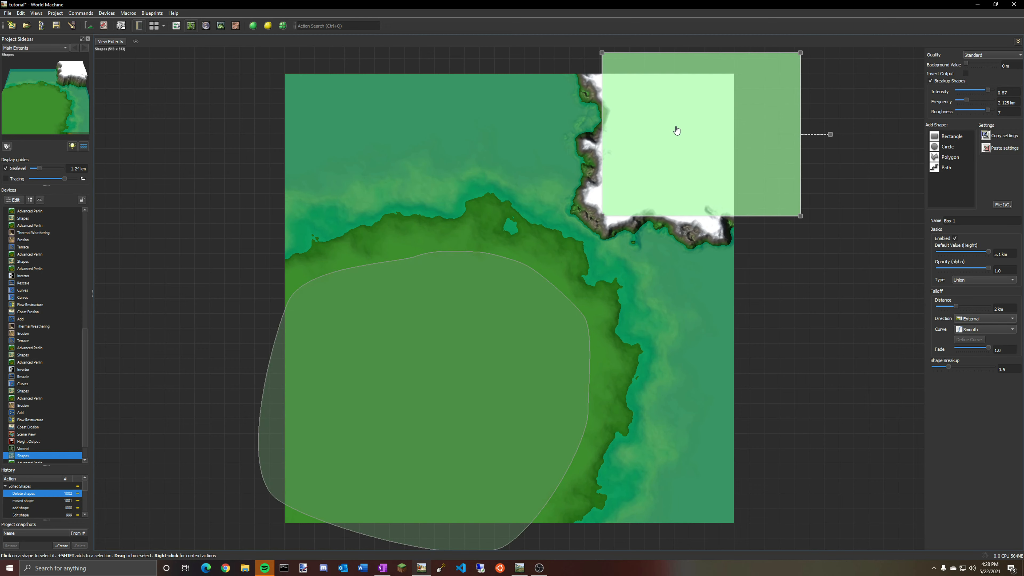
Move the rectangle into the terrain's lower-left area and shift the polygon up toward the top edge.
left_click_drag(674, 128, 412, 393)
left_click_drag(464, 274, 546, 171)
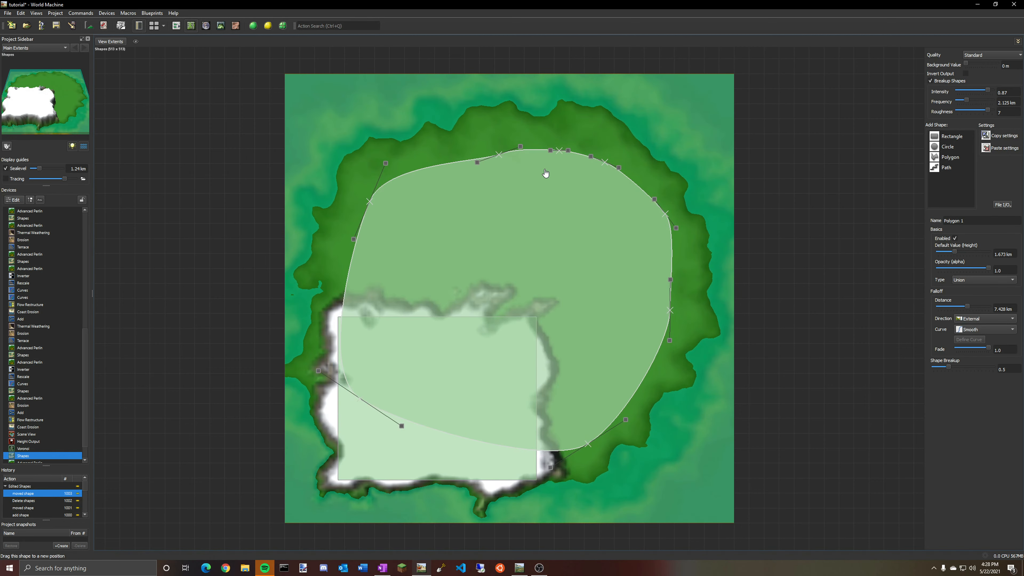
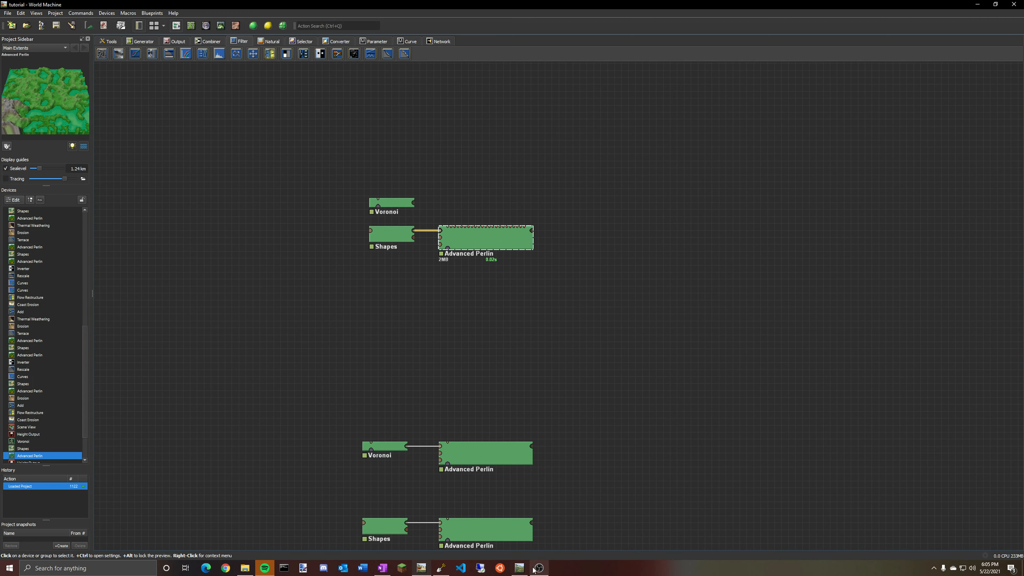
left_click(520, 568)
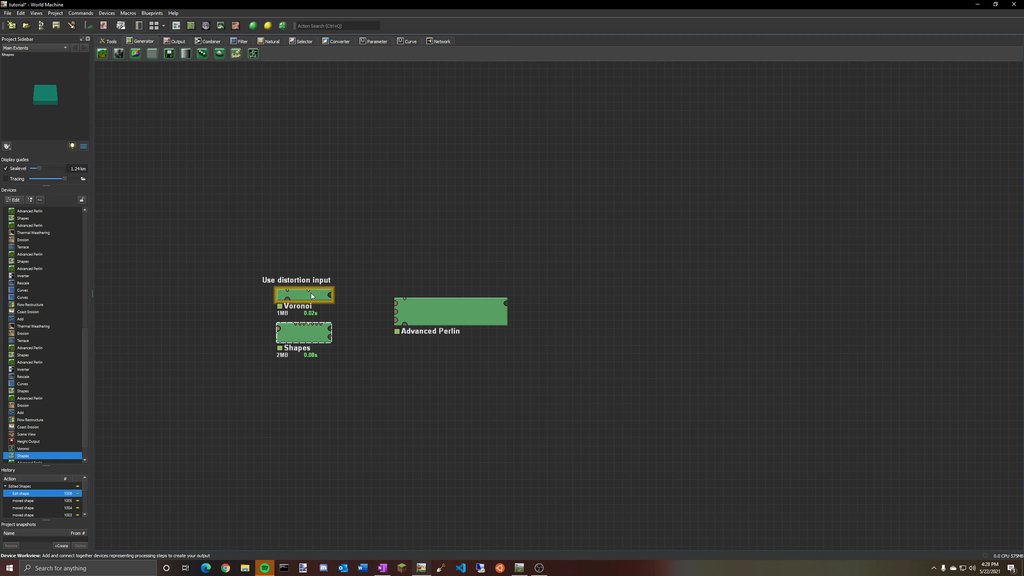
left_click(312, 293)
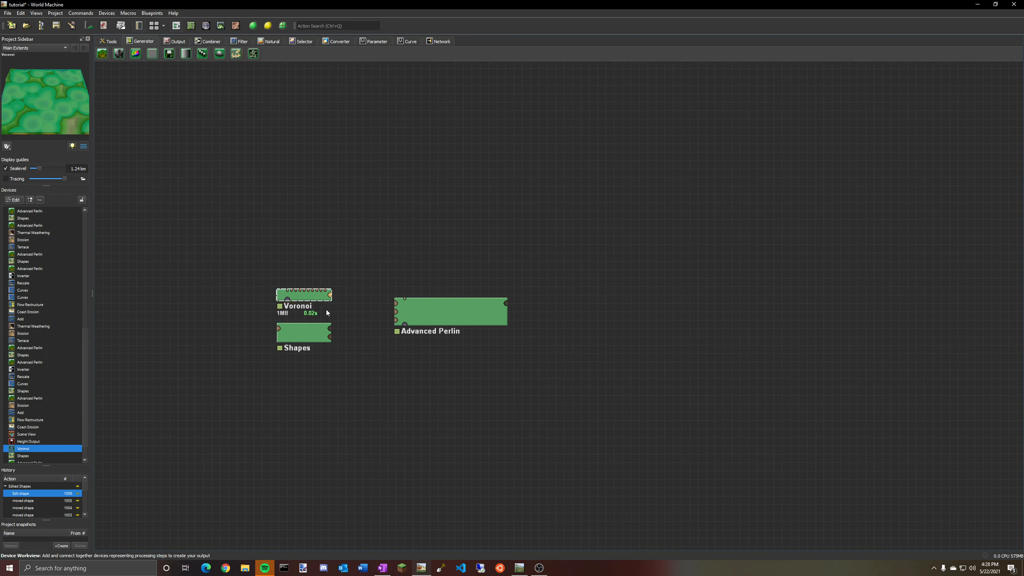
Reposition the Advanced Perlin device to the right of the Voronoi and Shapes devices.
left_click(331, 331)
mouse_move(441, 316)
left_mouse_down()
mouse_move(442, 298)
mouse_move(430, 306)
left_mouse_up()
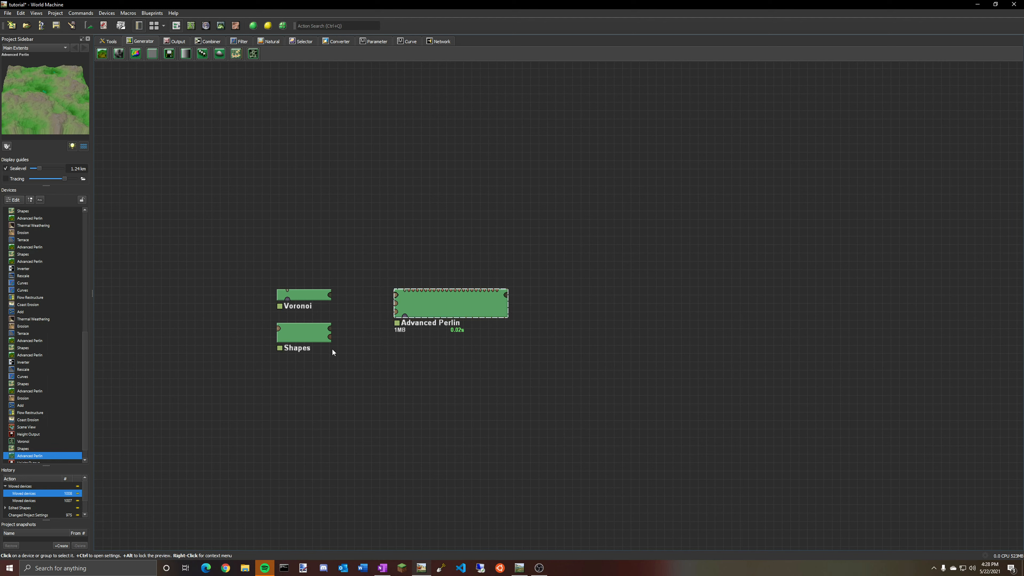
left_click(317, 336)
left_click(443, 310)
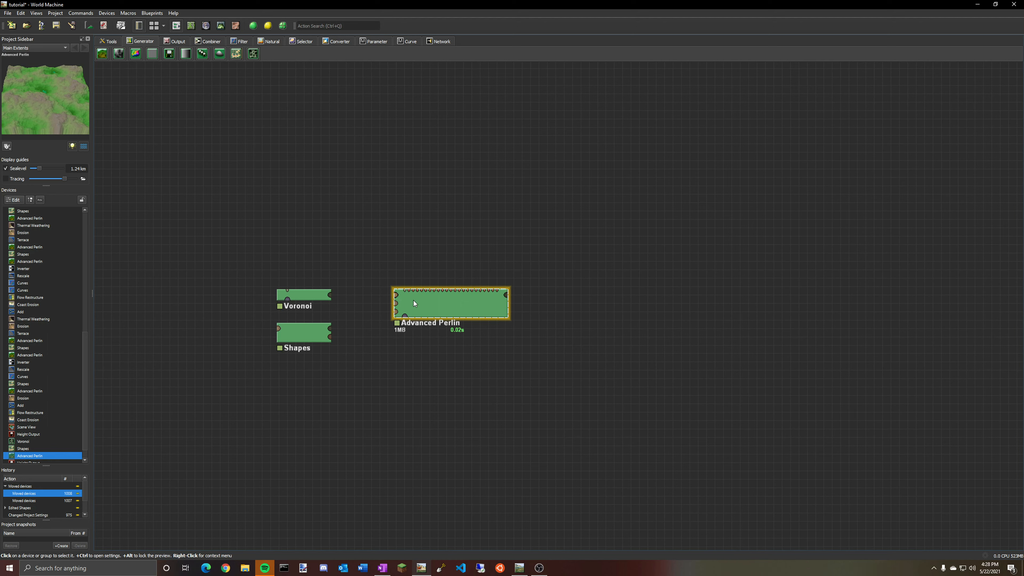
left_click_drag(411, 299, 391, 313)
left_click(389, 312)
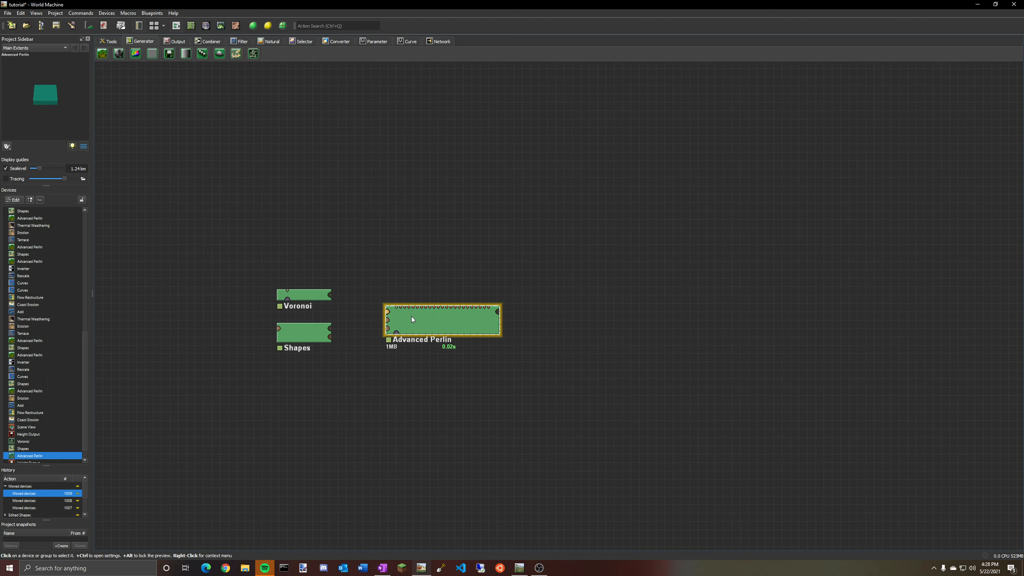
left_click_drag(457, 325, 472, 319)
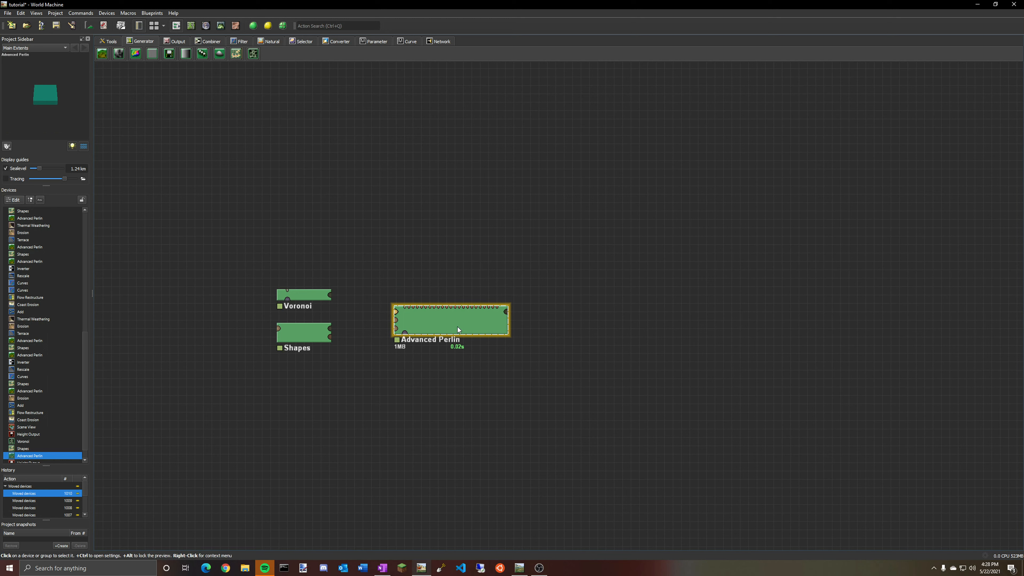
Connect the Shapes device's output to the Advanced Perlin device's input.
left_click(318, 333)
left_click_drag(331, 332, 395, 311)
left_click_drag(458, 318, 453, 328)
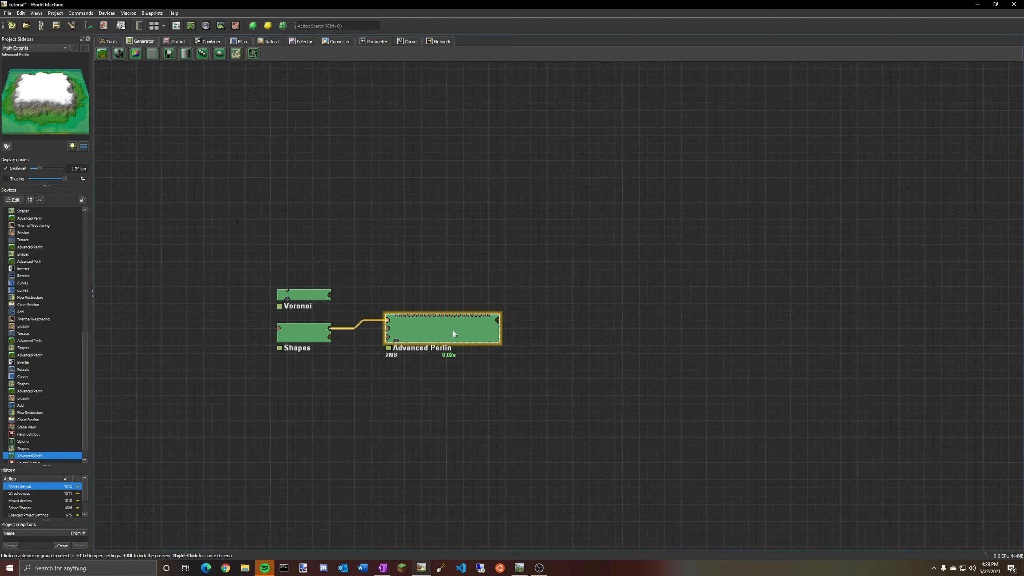
Compare the Shapes and Advanced Perlin outputs in the 3D view.
left_click(221, 26)
left_click_drag(460, 128, 537, 306)
left_click(23, 450)
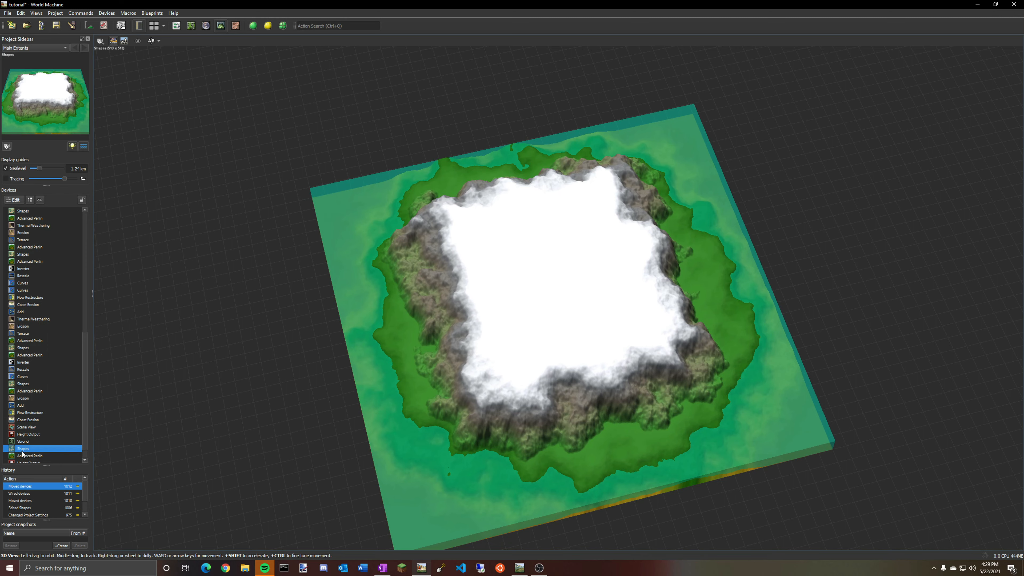
left_click(176, 25)
left_click(419, 327)
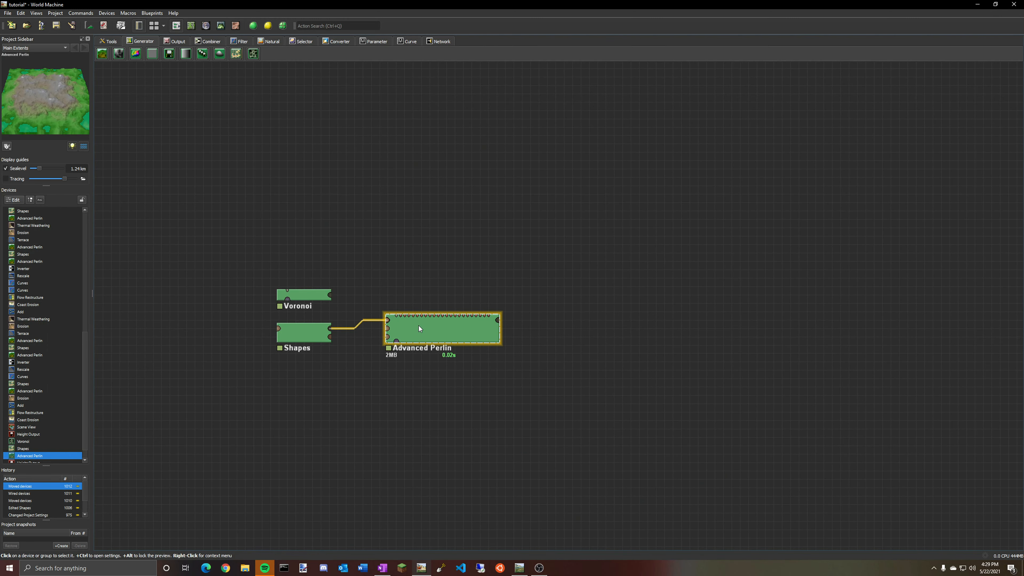
left_click(221, 26)
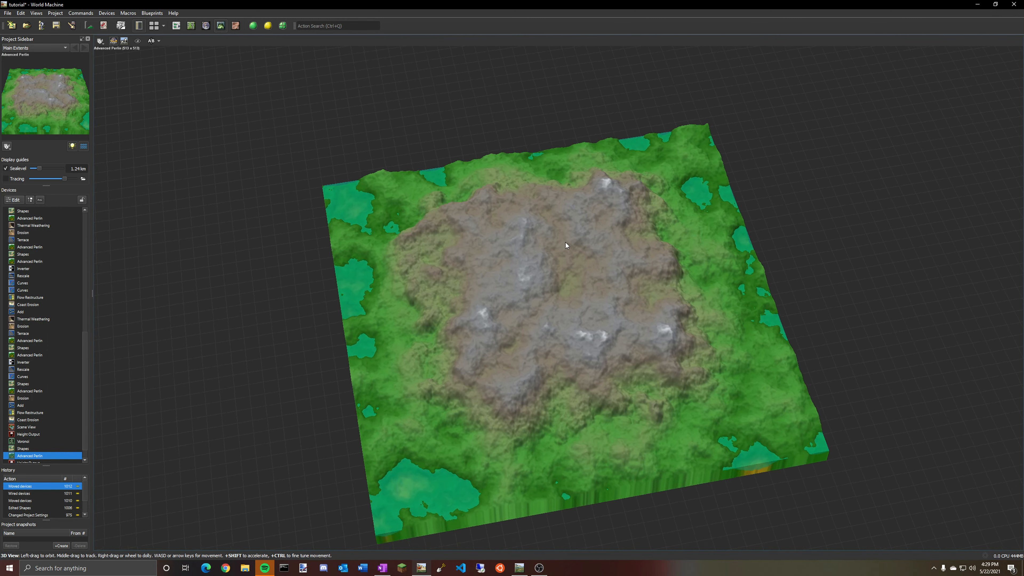
left_click_drag(542, 181, 706, 221)
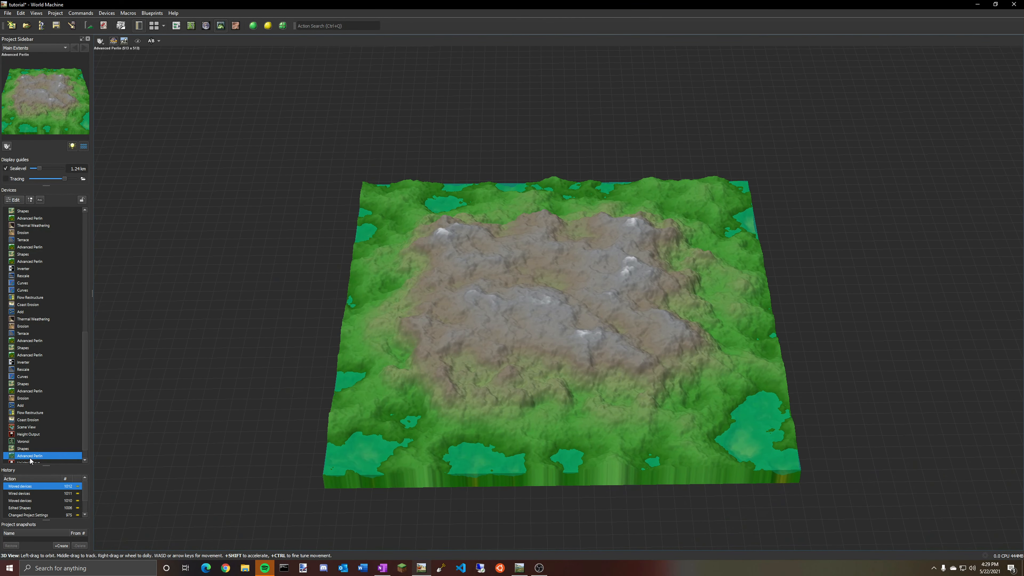
left_click(22, 451)
left_click(22, 456)
left_click_drag(524, 335, 680, 328)
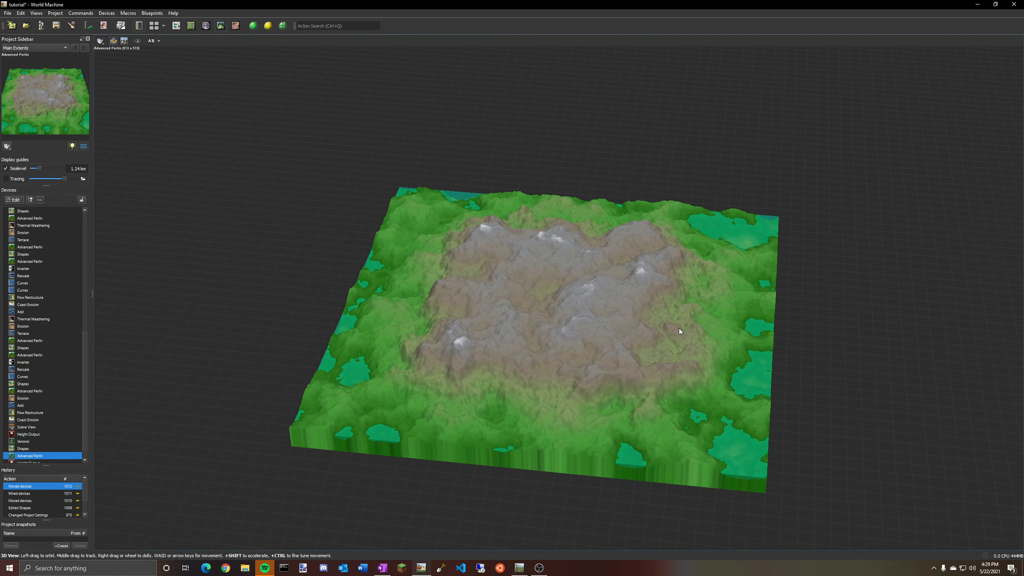
Delete the wire between the Shapes and Advanced Perlin devices.
left_click(188, 32)
right_click(375, 320)
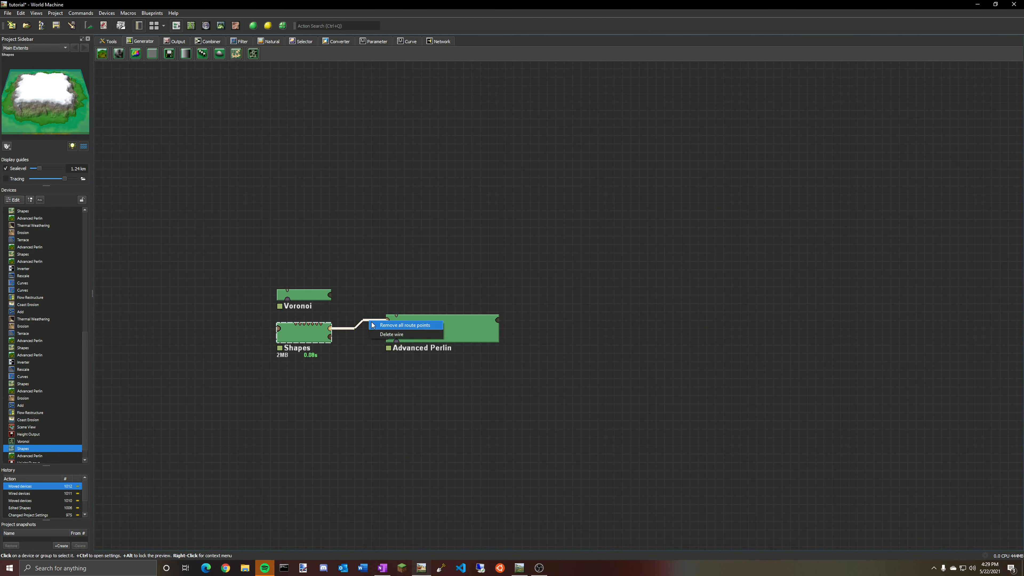
left_click(402, 335)
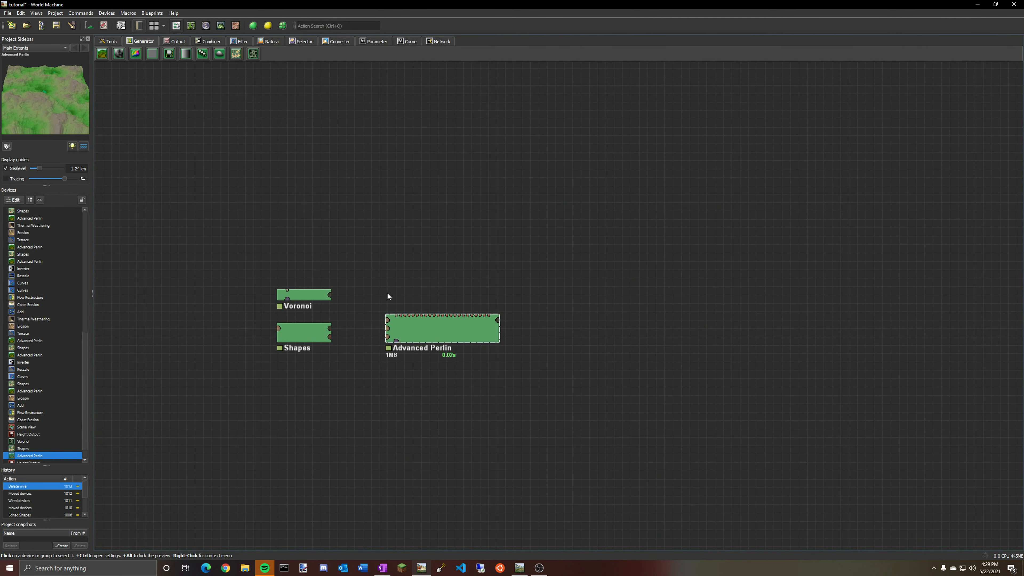
View the unconnected Advanced Perlin terrain in the 3D view.
left_click(221, 26)
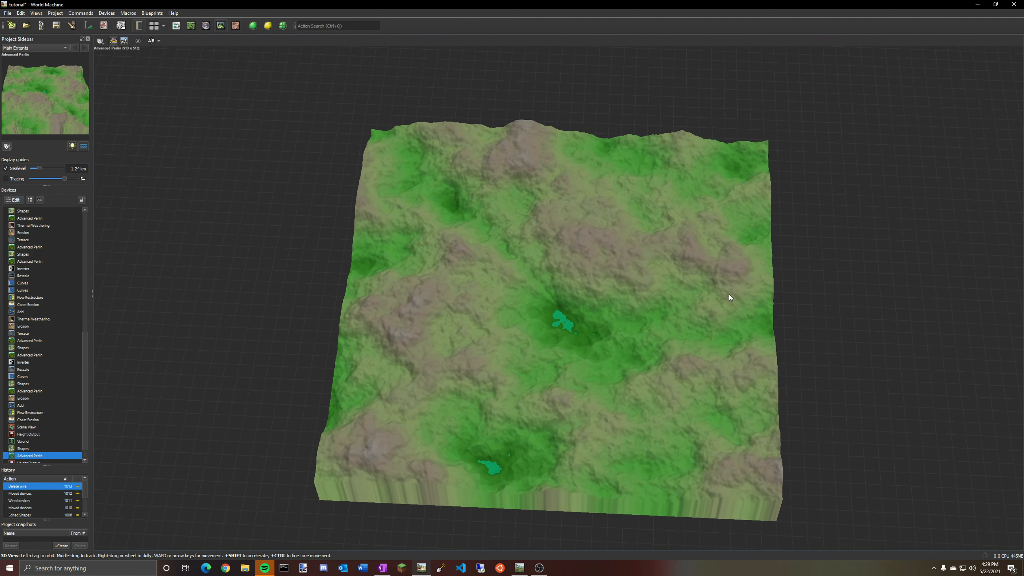
left_click_drag(744, 251, 887, 267)
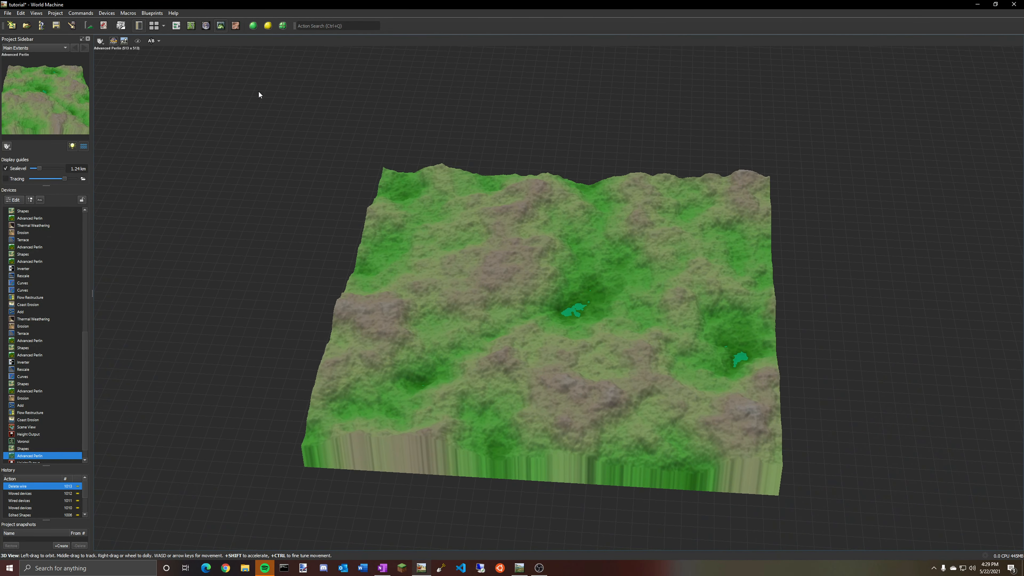
left_click(177, 25)
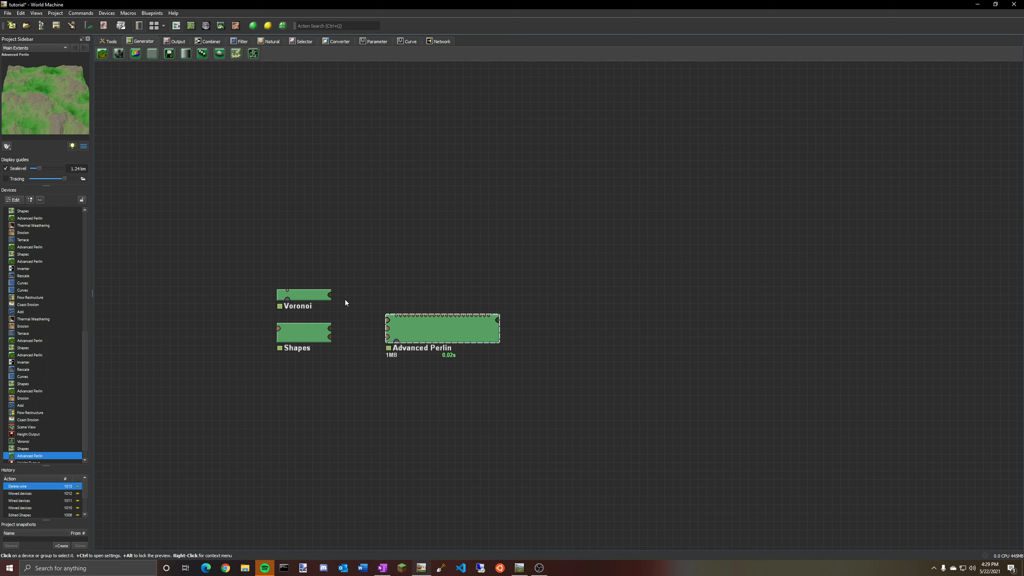
Wire the Voronoi output into the Advanced Perlin input and view the resulting terrain in 3D.
left_click_drag(330, 295, 389, 321)
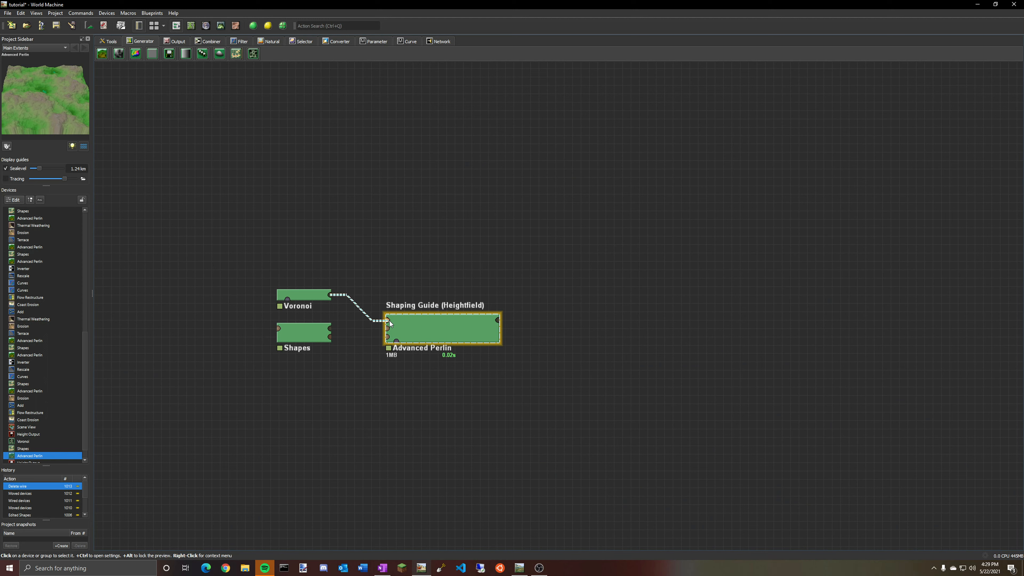
left_click(312, 298)
left_click(221, 26)
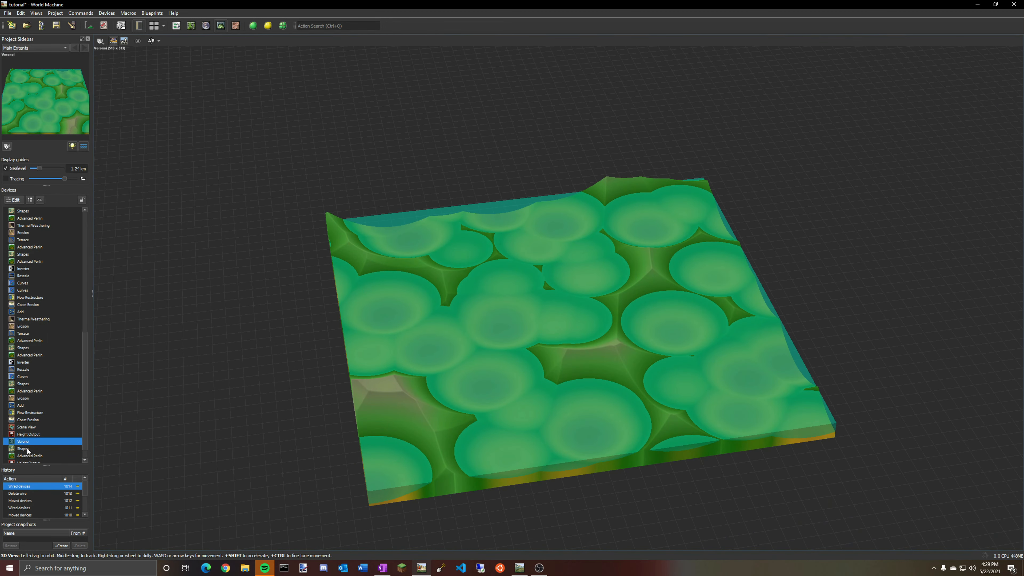
left_click(29, 456)
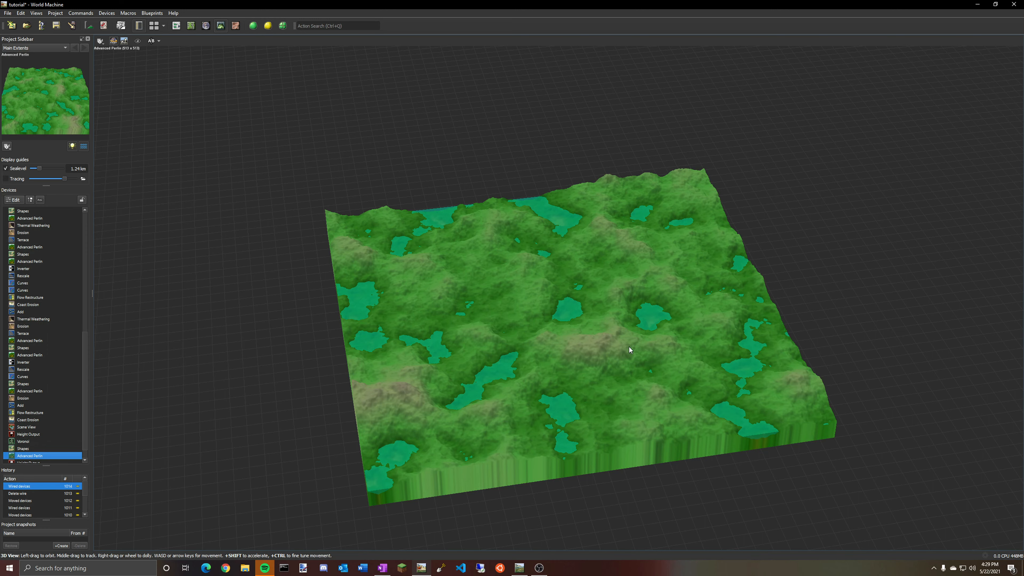
left_click(177, 26)
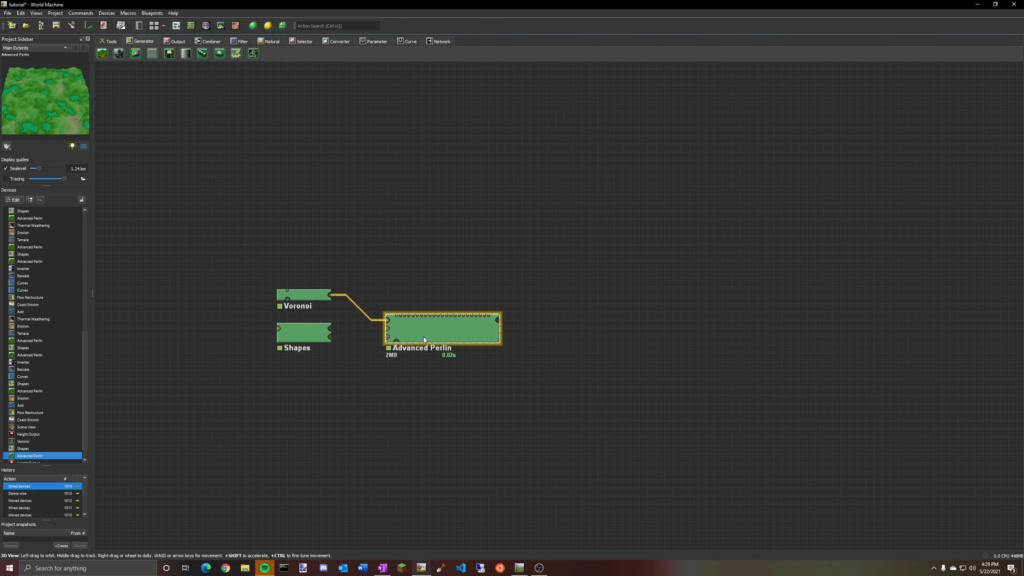
Replace the Voronoi wire with a wire from the Shapes output into the Advanced Perlin input.
left_click(310, 339)
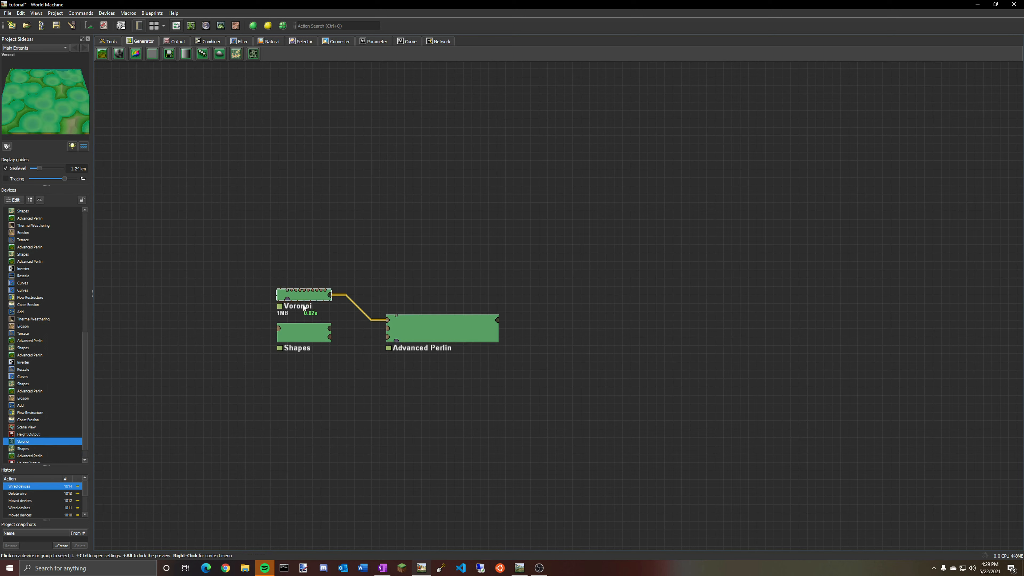
left_click(458, 339)
left_click(365, 316)
right_click(365, 319)
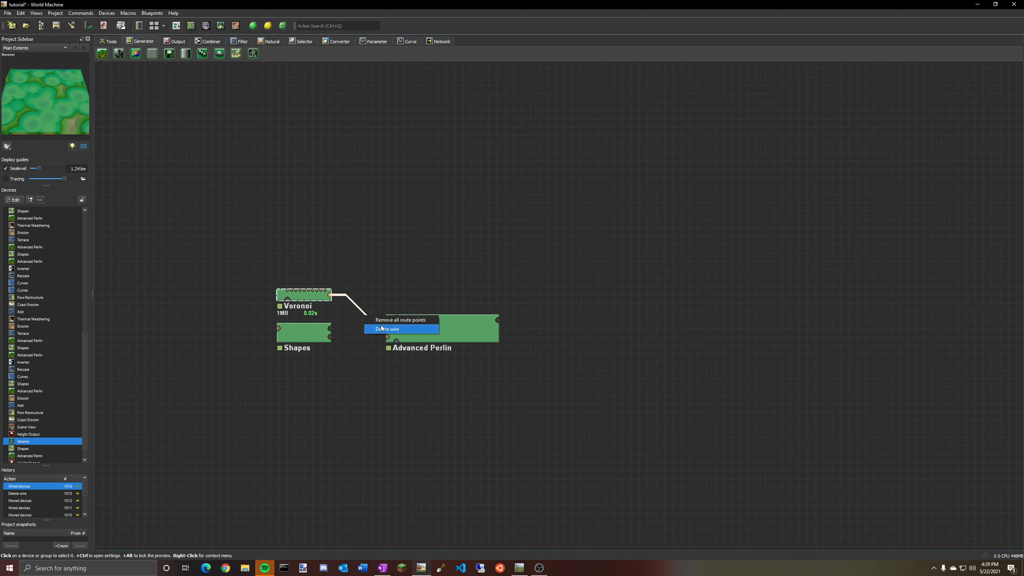
left_click(385, 329)
left_click_drag(331, 327, 390, 320)
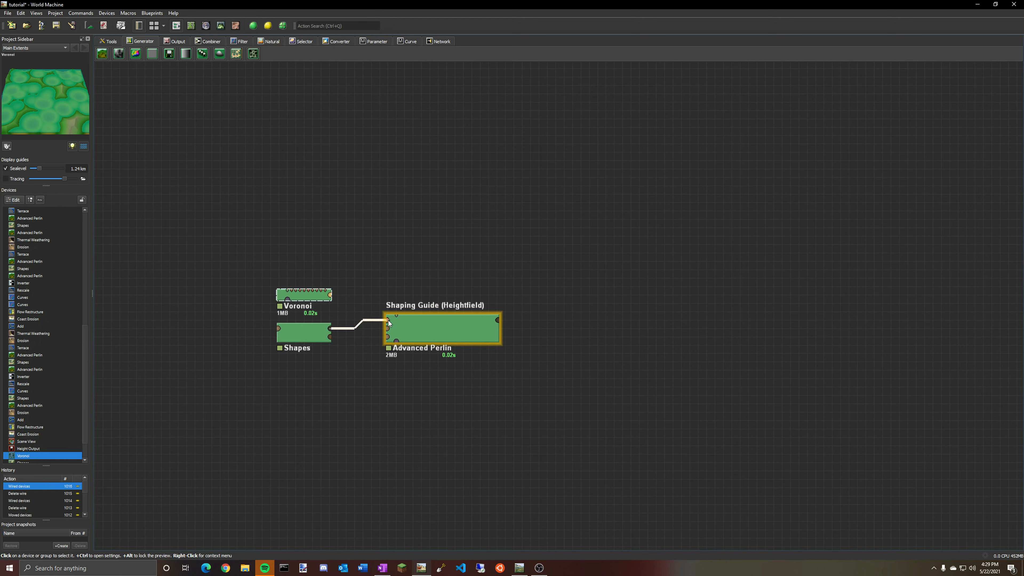
Load the Alpine - Swiss preset in the Advanced Perlin properties.
double_click(436, 330)
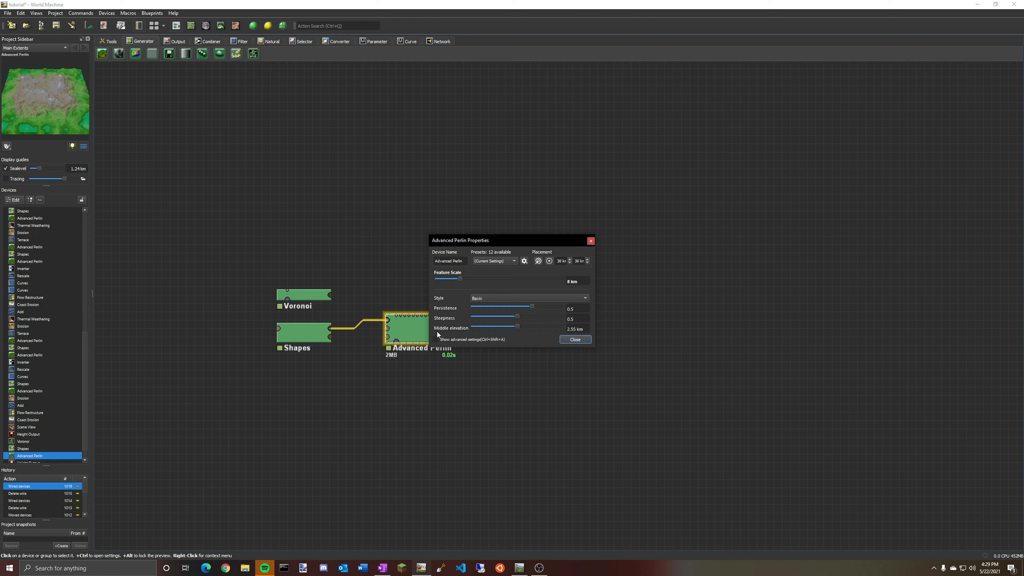
left_click(499, 260)
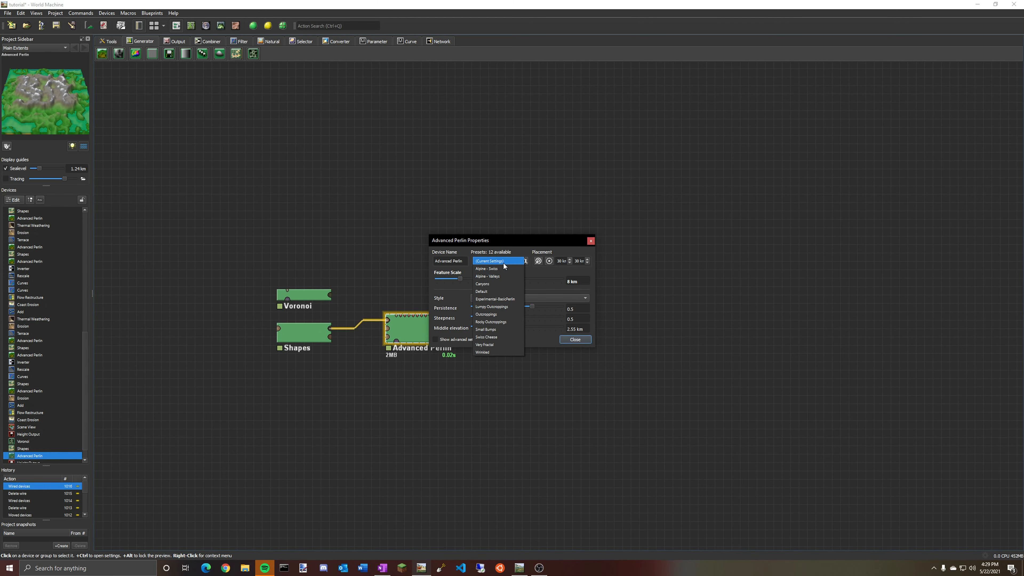
left_click(503, 262)
left_click(499, 262)
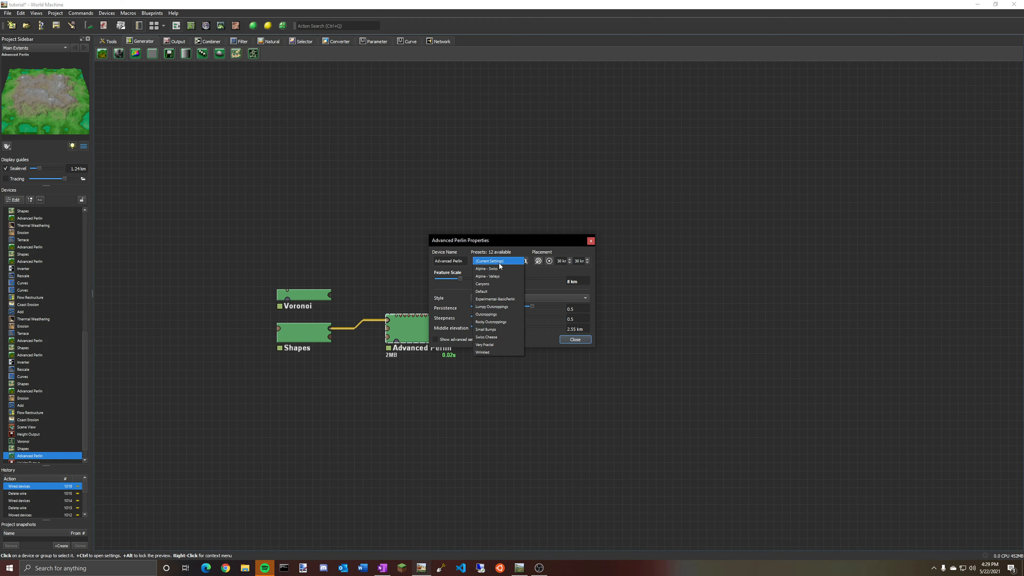
left_click(493, 271)
left_click(591, 241)
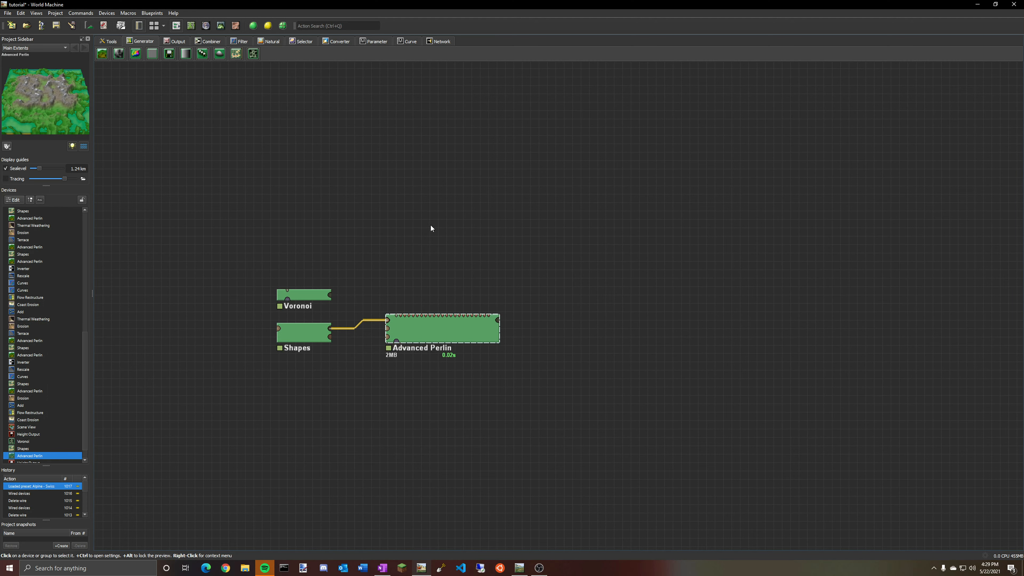
Switch to the New Project window of World Machine Basic and decline the licence upgrade offer.
left_click(520, 568)
left_click(561, 369)
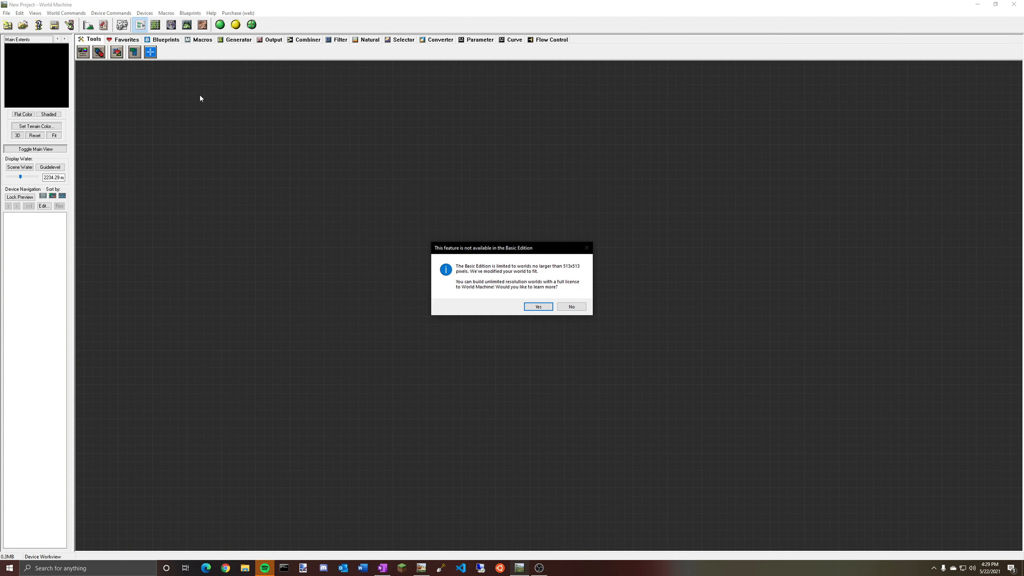
left_click(571, 307)
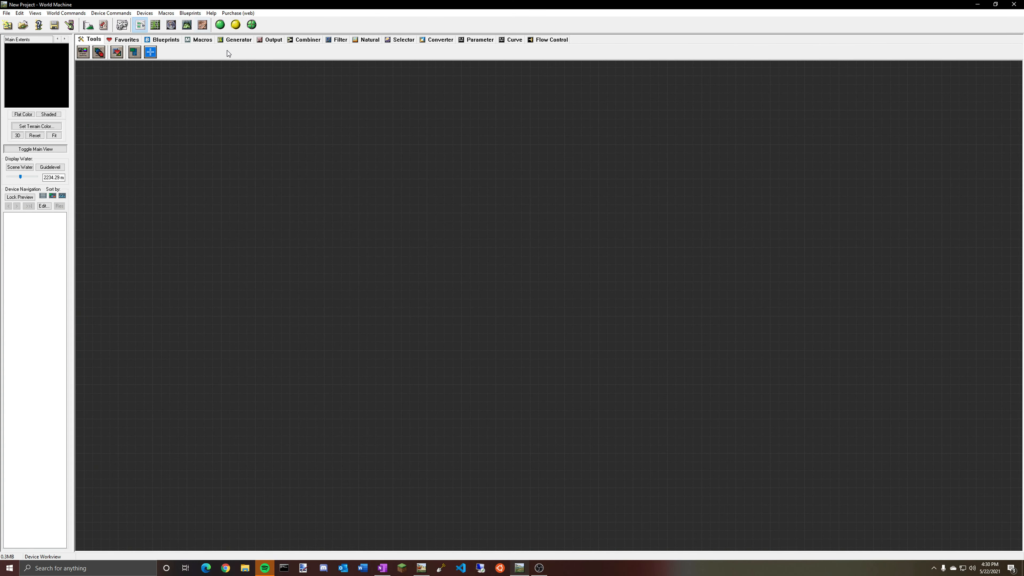
Add an Advanced Perlin generator device to the empty project.
left_click(235, 40)
left_click(84, 55)
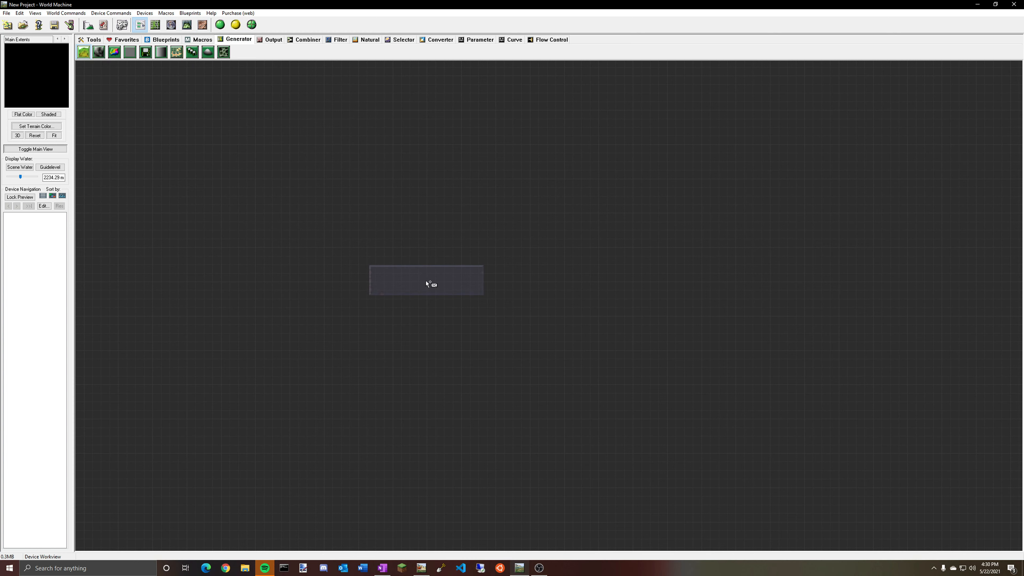
left_click(426, 280)
Load the Lumpy Outcroppings preset into the new Advanced Perlin generator.
double_click(432, 284)
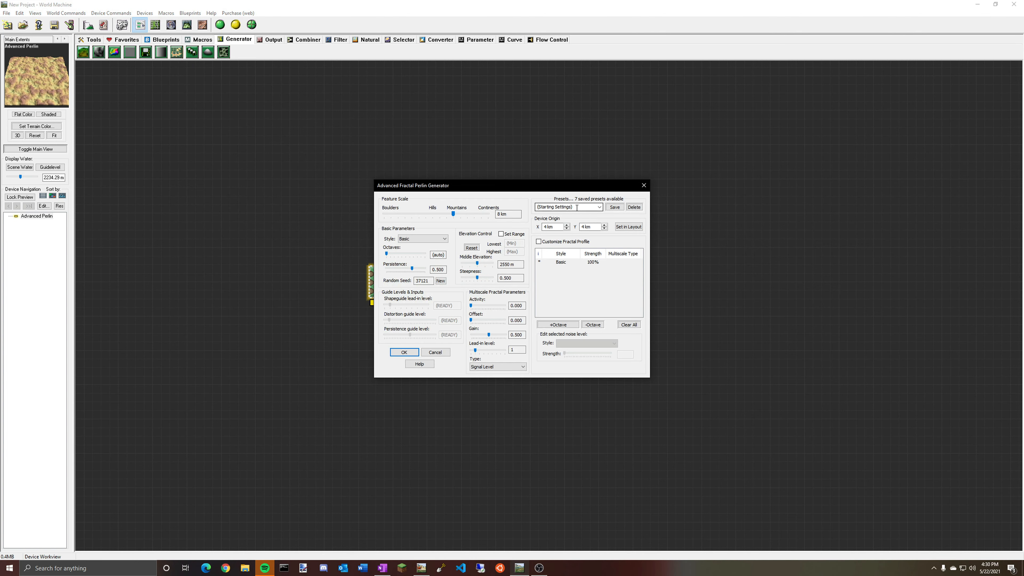
left_click(600, 208)
left_click(579, 245)
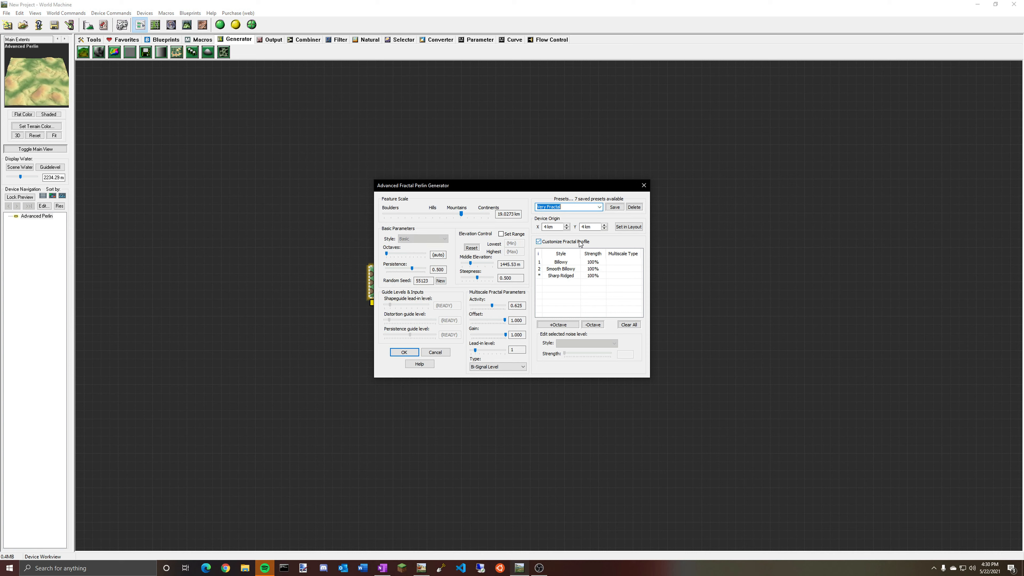
left_click(599, 207)
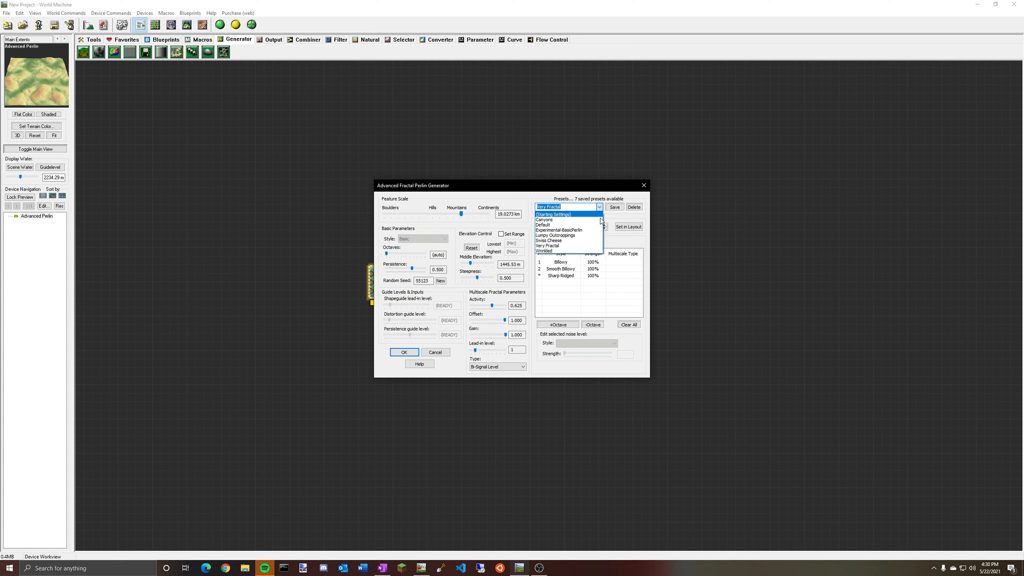
left_click(581, 238)
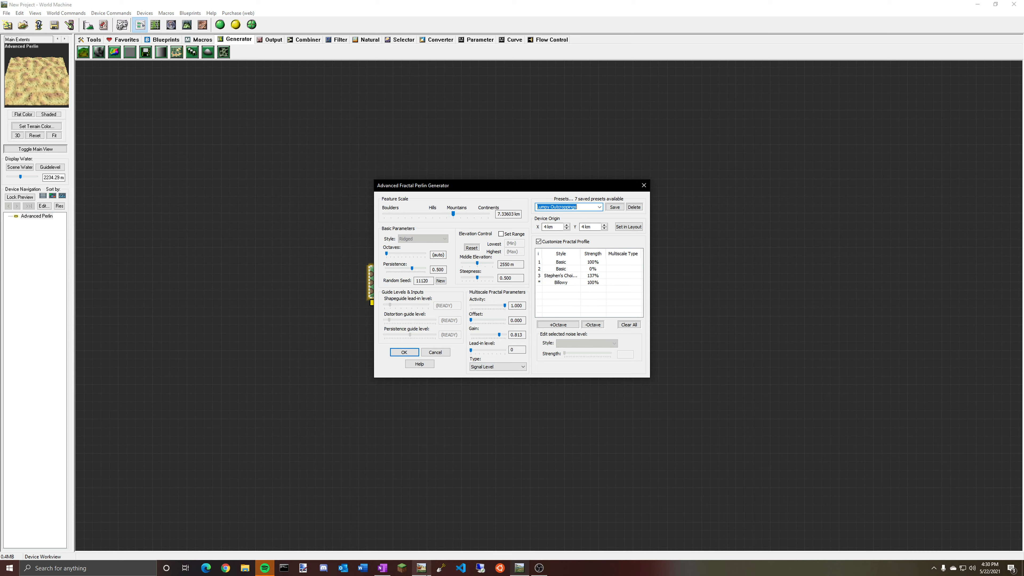
Return to the tutorial project, open the Advanced Perlin properties and set its feature scale to about 4.744 km.
left_click(421, 568)
double_click(452, 336)
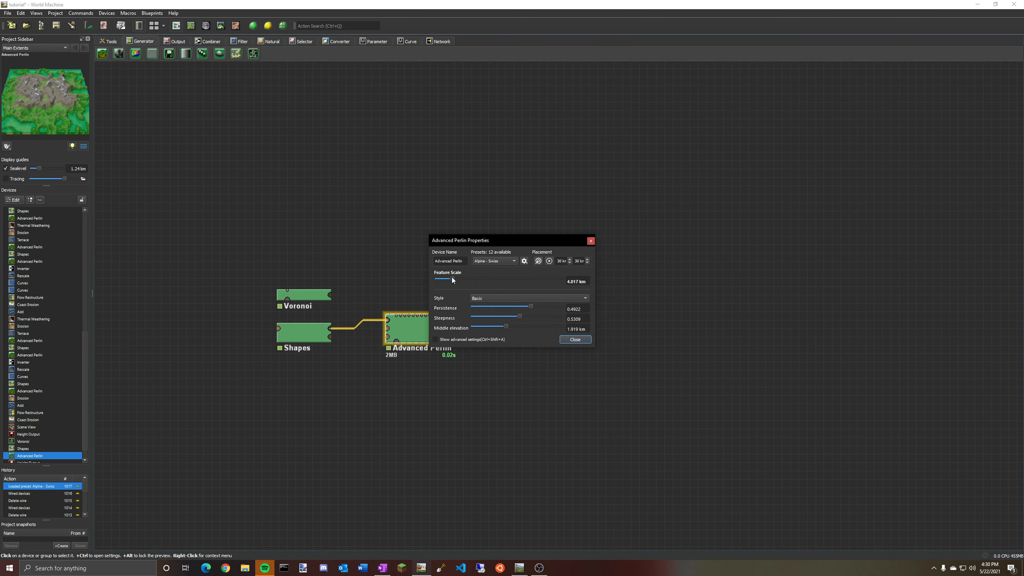
mouse_move(452, 277)
left_mouse_down()
mouse_move(476, 275)
mouse_move(443, 278)
left_mouse_up()
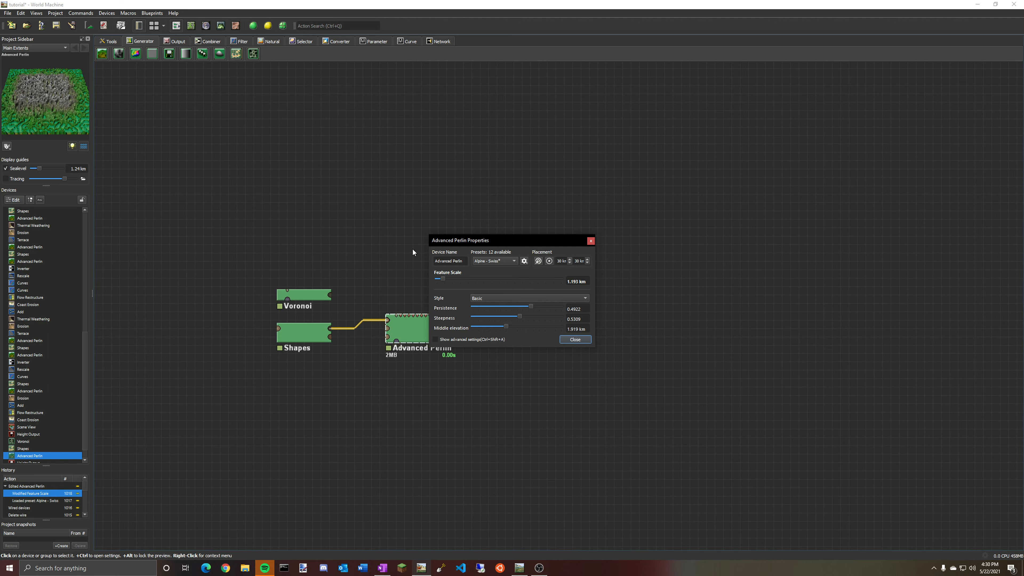
left_click(224, 26)
left_click_drag(531, 243, 285, 271)
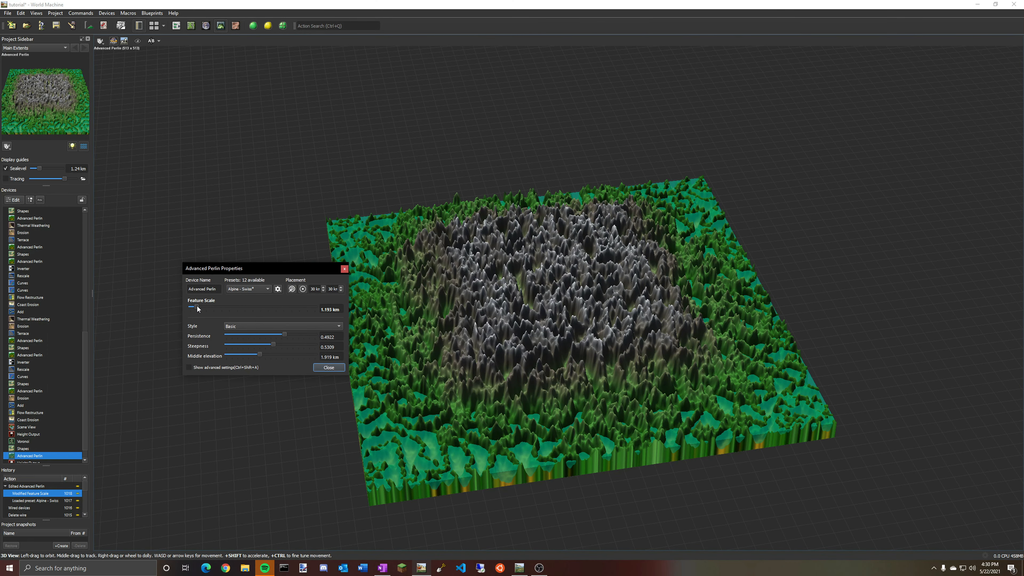
mouse_move(197, 307)
left_mouse_down()
mouse_move(244, 306)
mouse_move(202, 311)
mouse_move(232, 308)
mouse_move(206, 312)
mouse_move(214, 315)
left_mouse_up()
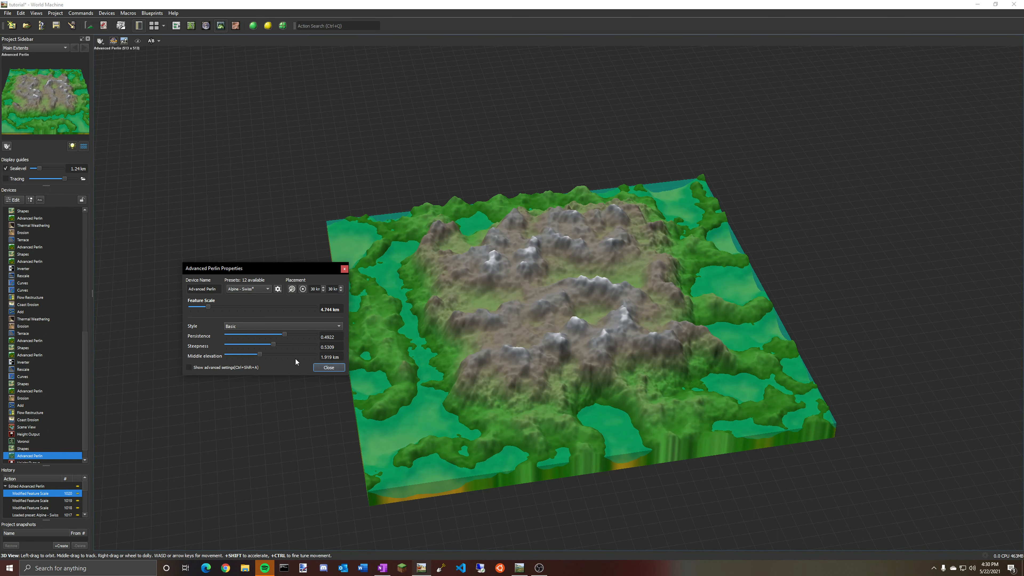
left_click(329, 368)
left_click(176, 26)
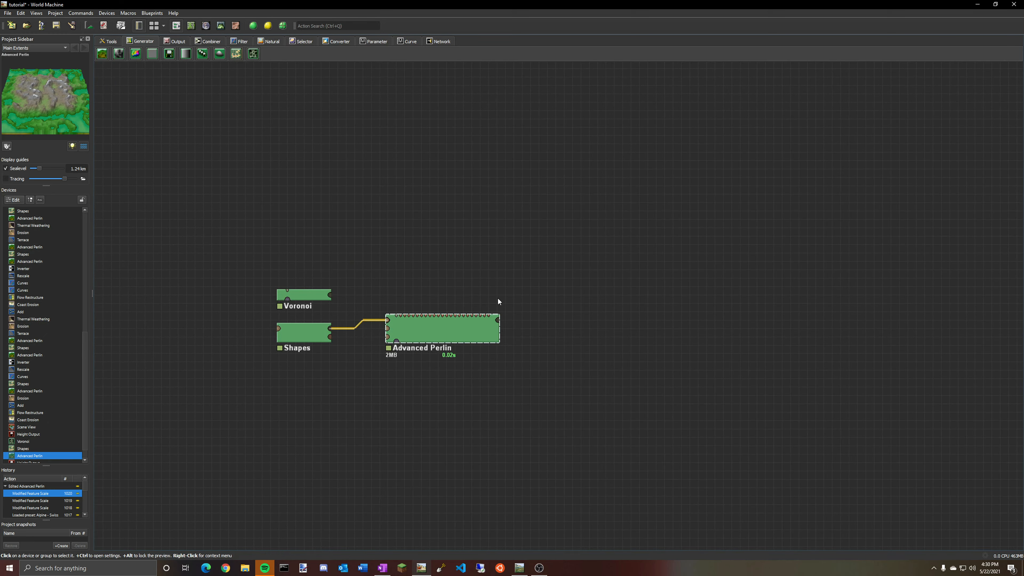
Preview the Voronoi, Shapes and Advanced Perlin devices in turn.
left_click(317, 300)
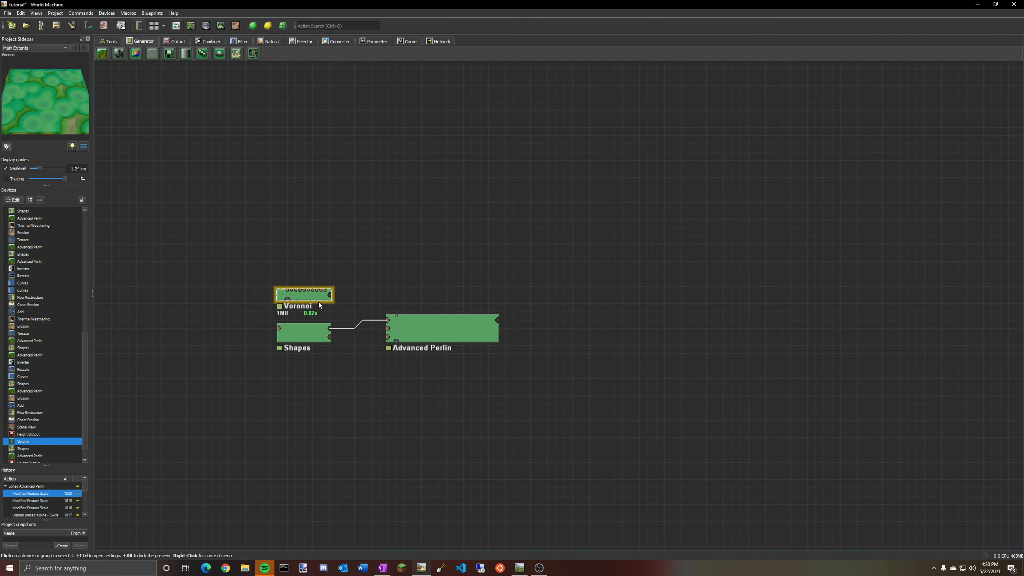
left_click(312, 336)
left_click(458, 336)
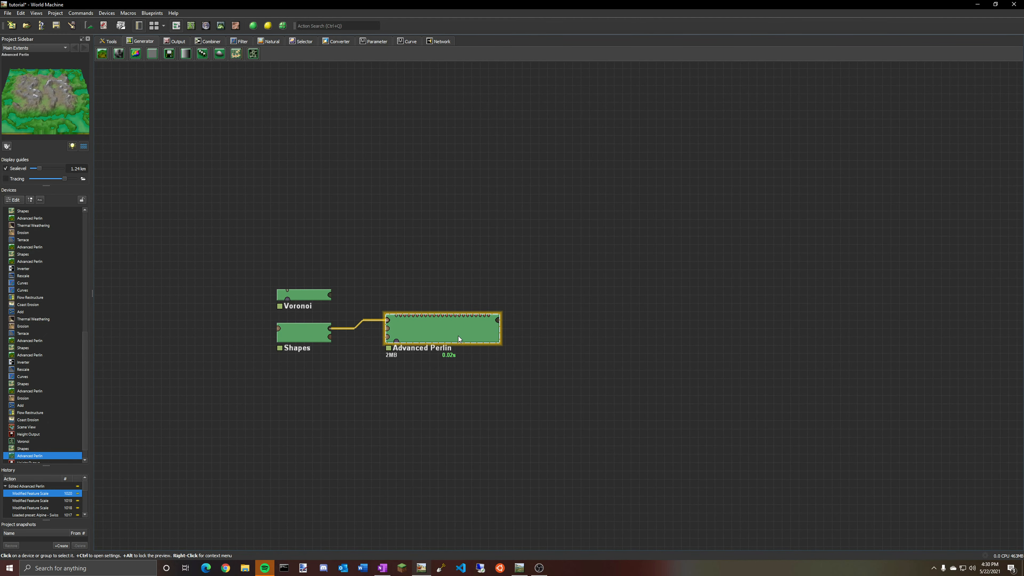
Show the Advanced Perlin's advanced settings and set steepness to 0.54, middle elevation to 814.4 m and persistence to 0.41.
double_click(432, 321)
left_click(508, 261)
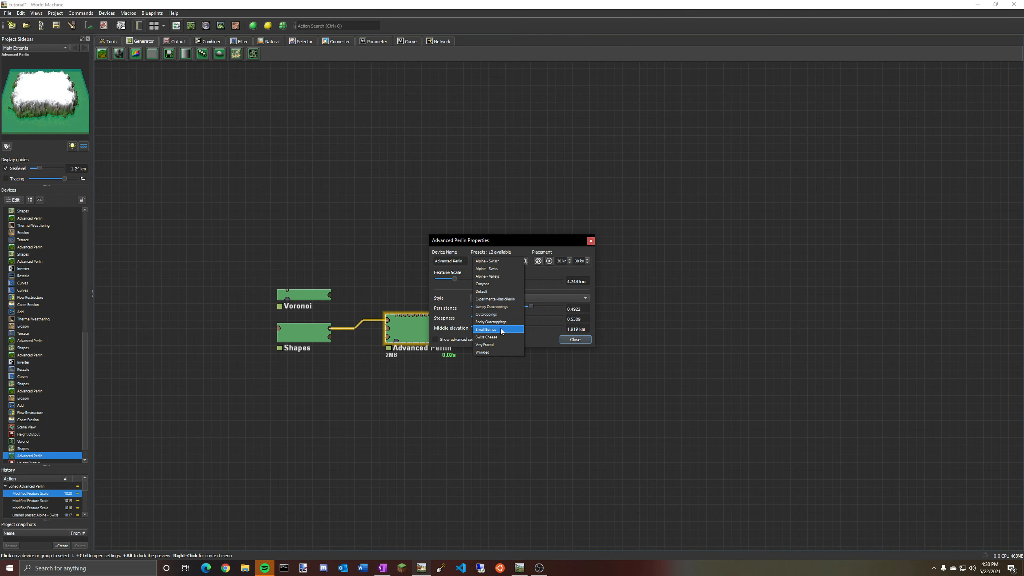
left_click(516, 260)
left_click(437, 339)
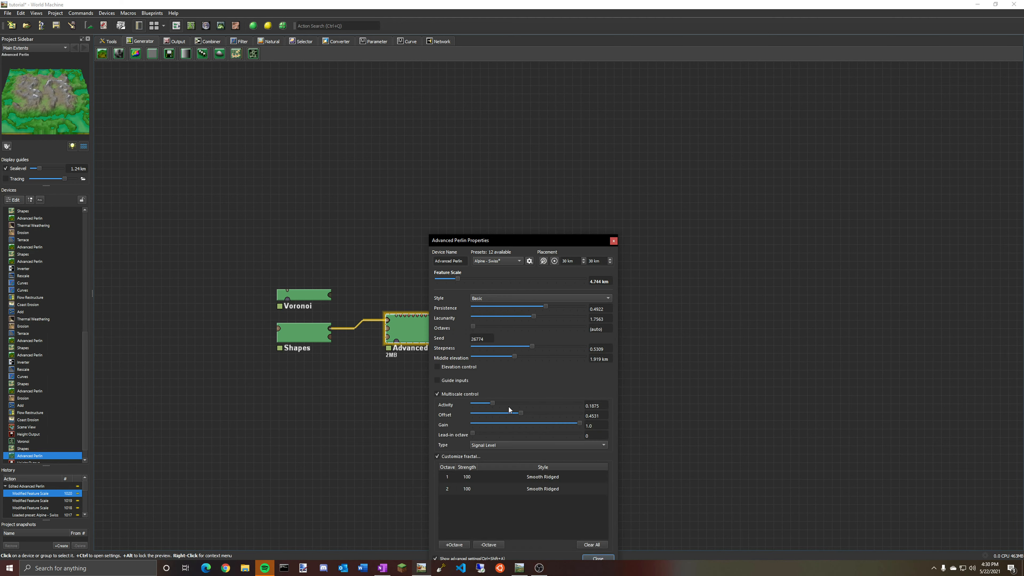
double_click(474, 339)
left_click(489, 338)
left_click_drag(532, 346, 545, 347)
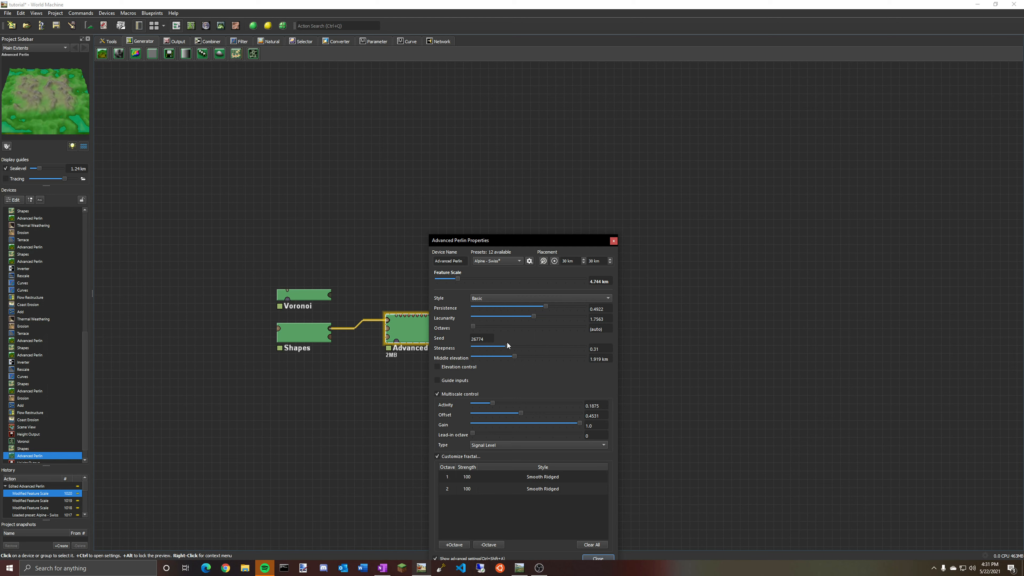
left_click_drag(544, 347, 490, 355)
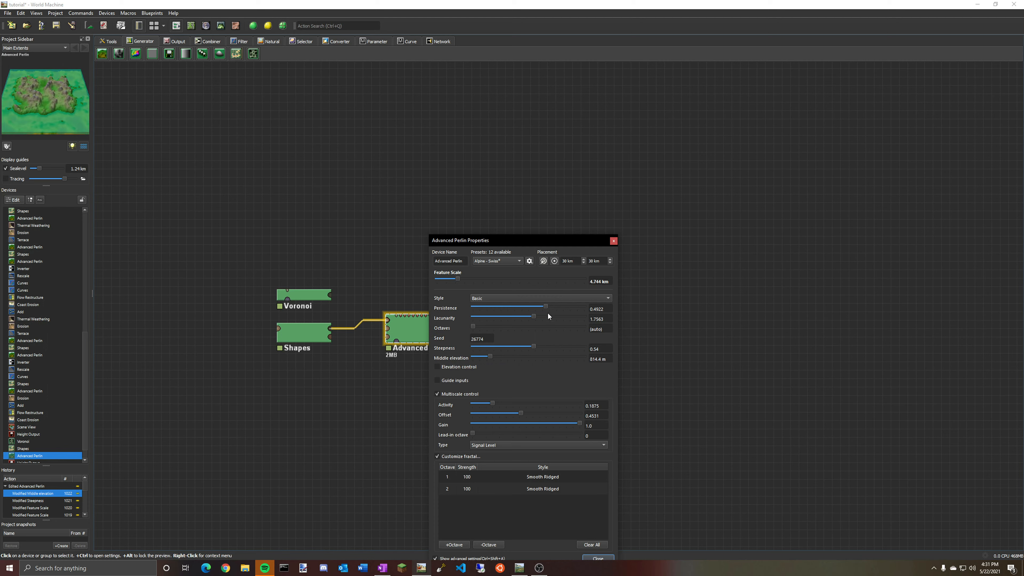
mouse_move(546, 307)
left_mouse_down()
mouse_move(486, 308)
mouse_move(577, 308)
mouse_move(483, 316)
mouse_move(568, 317)
mouse_move(519, 316)
mouse_move(563, 317)
mouse_move(531, 318)
left_mouse_up()
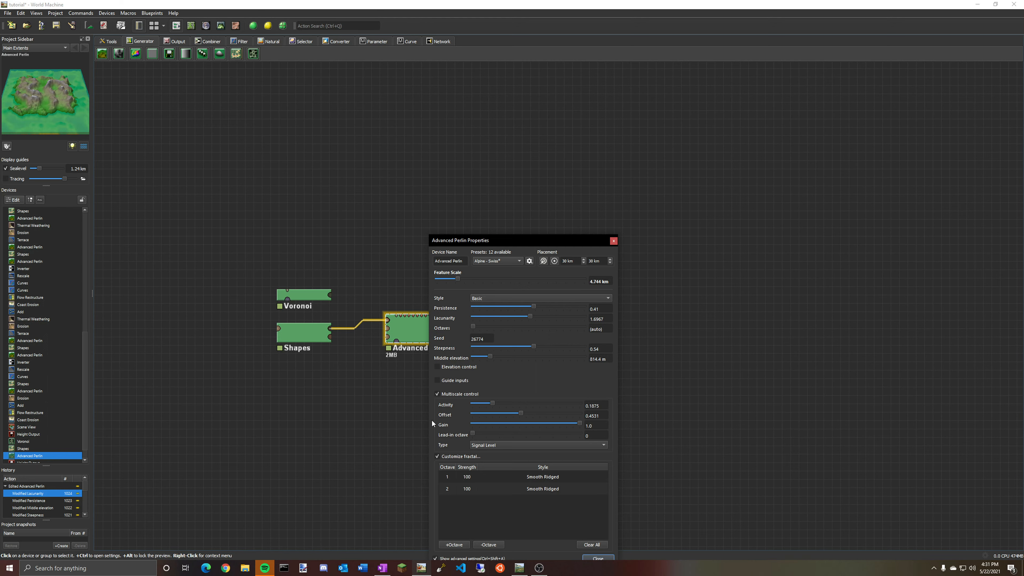
Reload the Alpine - Swiss preset and close the Advanced Perlin properties.
left_click(504, 261)
left_click(502, 262)
left_click(499, 263)
left_click(501, 267)
key("Escape")
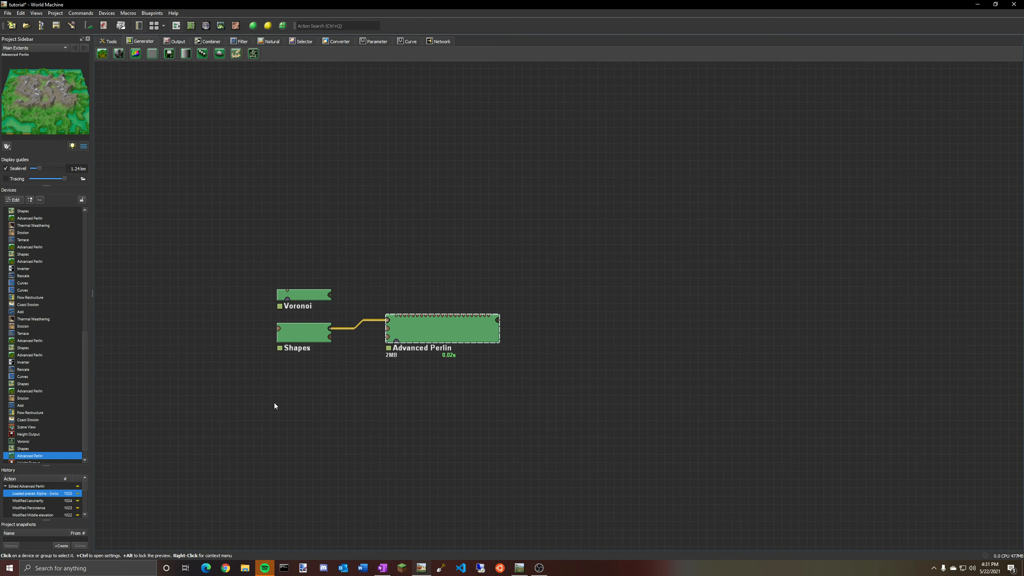
Inspect the Advanced Perlin terrain in 3D view and compare it with the Voronoi and Shapes previews.
double_click(474, 333)
left_click(592, 132)
left_click(221, 25)
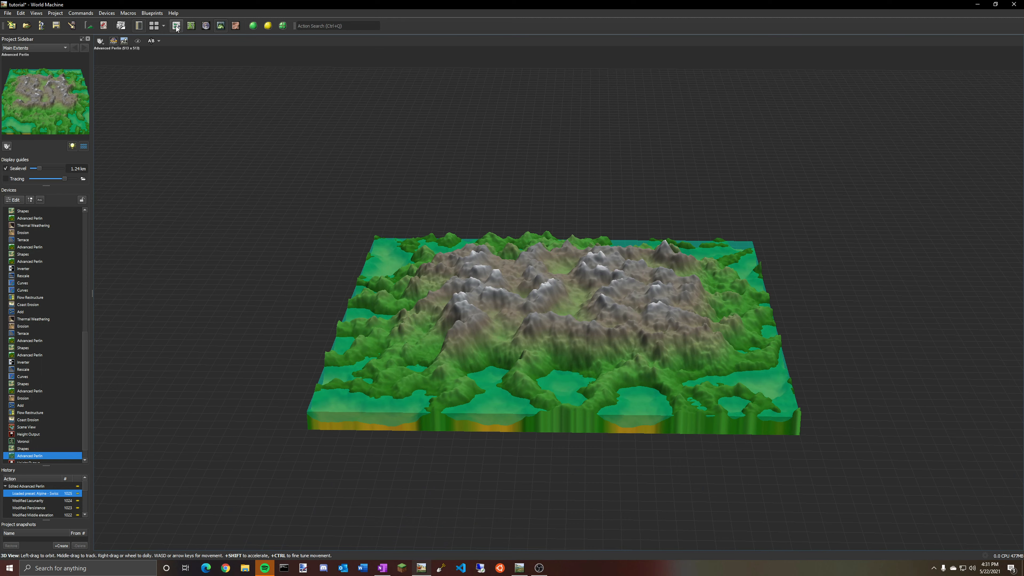
left_click(176, 25)
left_click(314, 296)
left_click(314, 323)
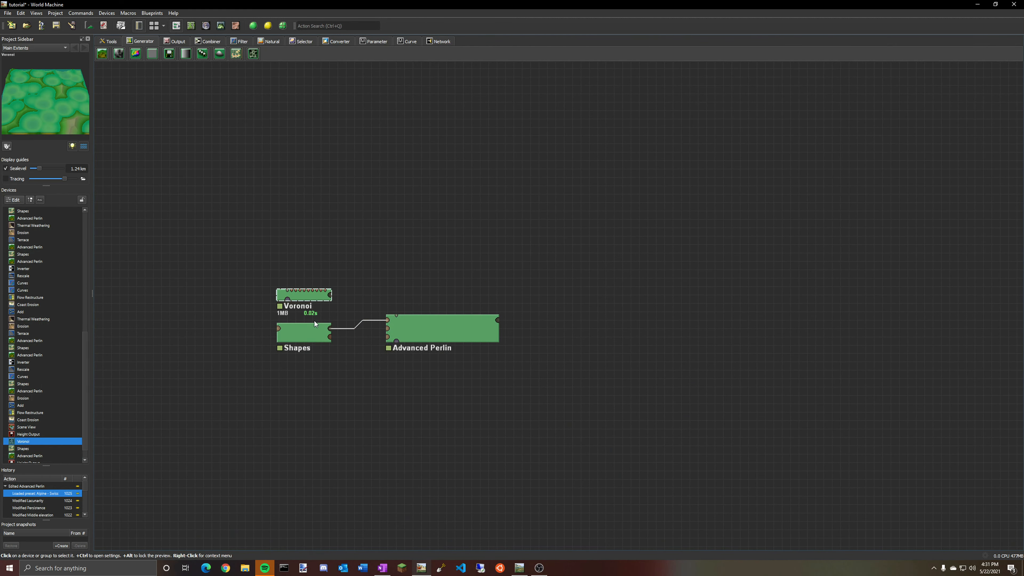
left_click(416, 331)
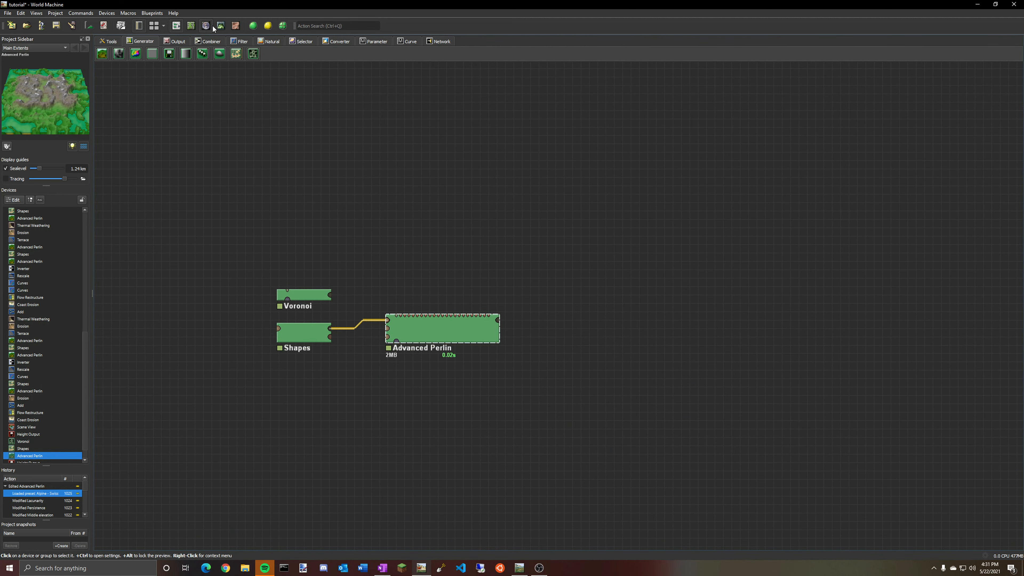
left_click(221, 26)
left_click_drag(539, 260, 472, 213)
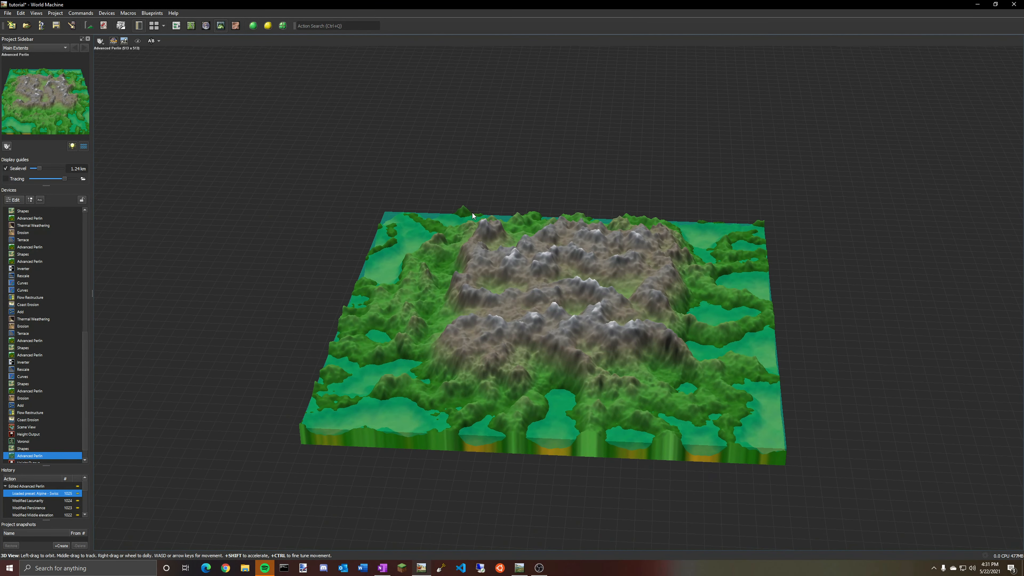
Move the Advanced Perlin device slightly left and down in the device network.
left_click(176, 25)
left_click(300, 297)
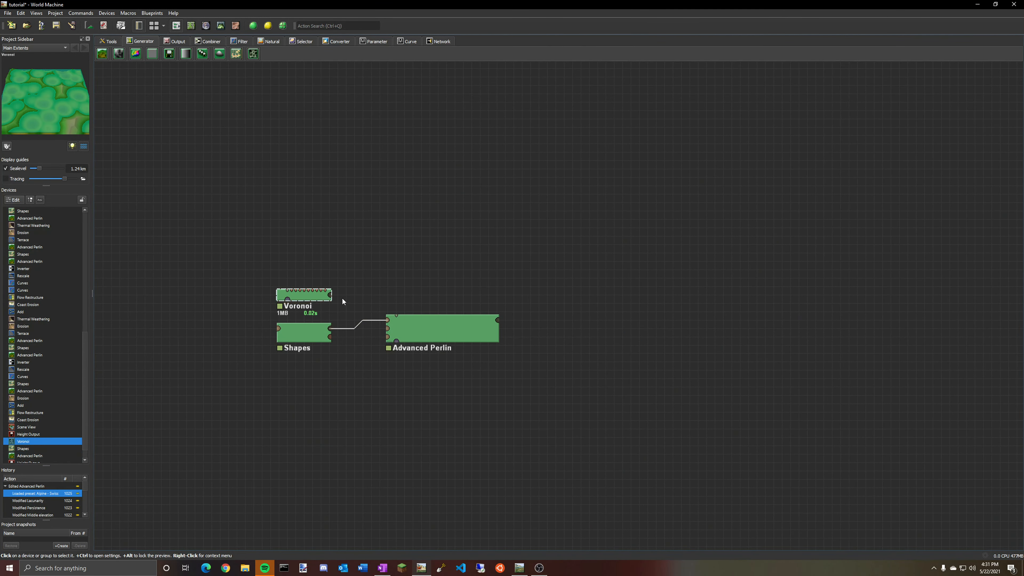
left_click(325, 331)
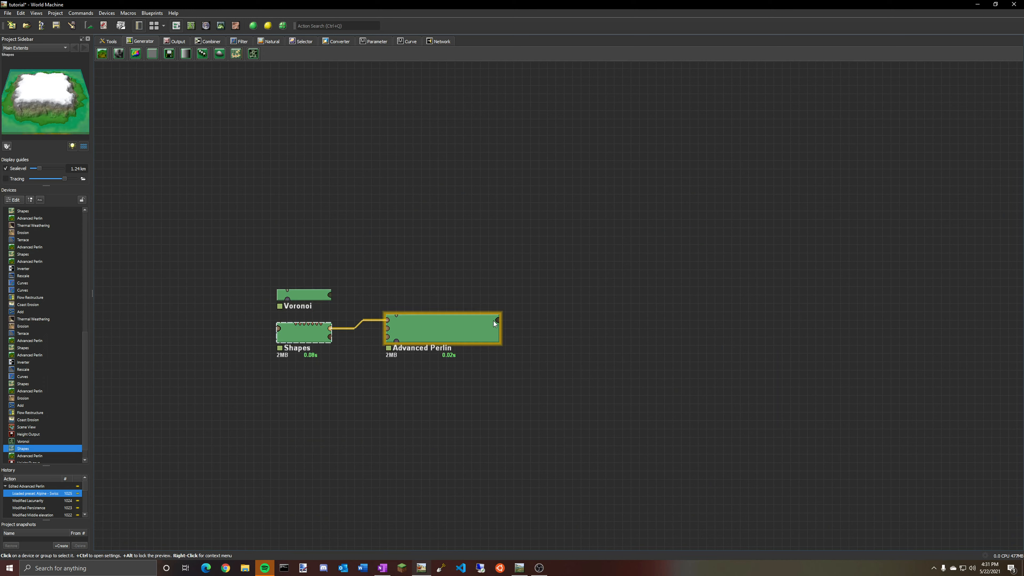
left_click(494, 323)
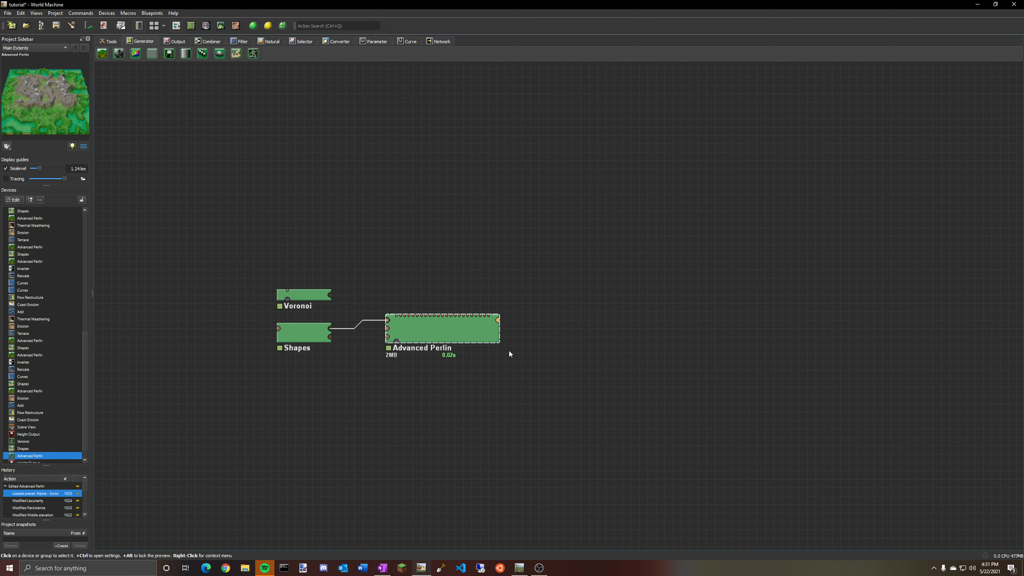
left_click_drag(475, 341, 451, 348)
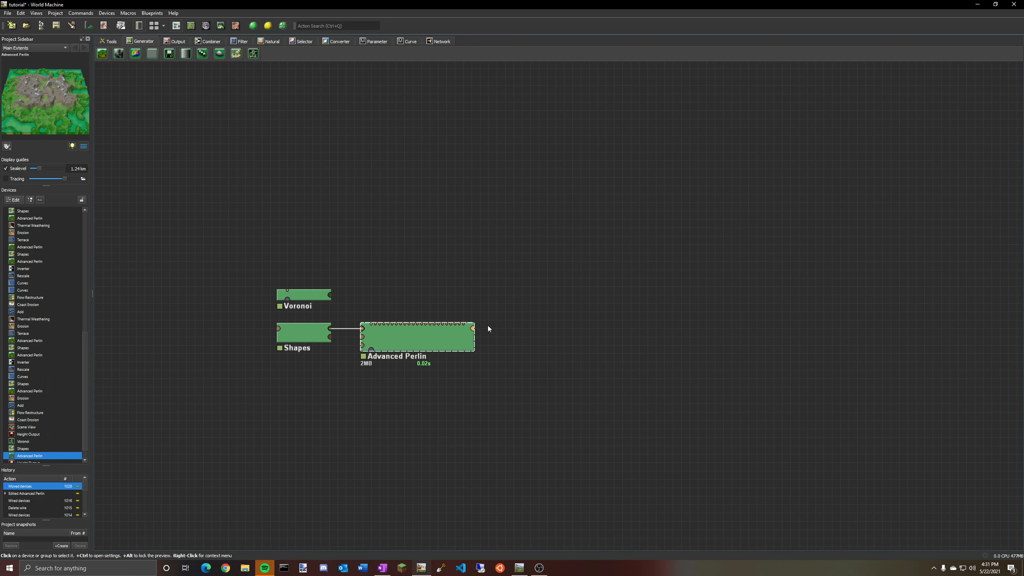
Review the terrain in 3D view and the device previews in the network.
left_click(221, 30)
left_click_drag(568, 257, 417, 310)
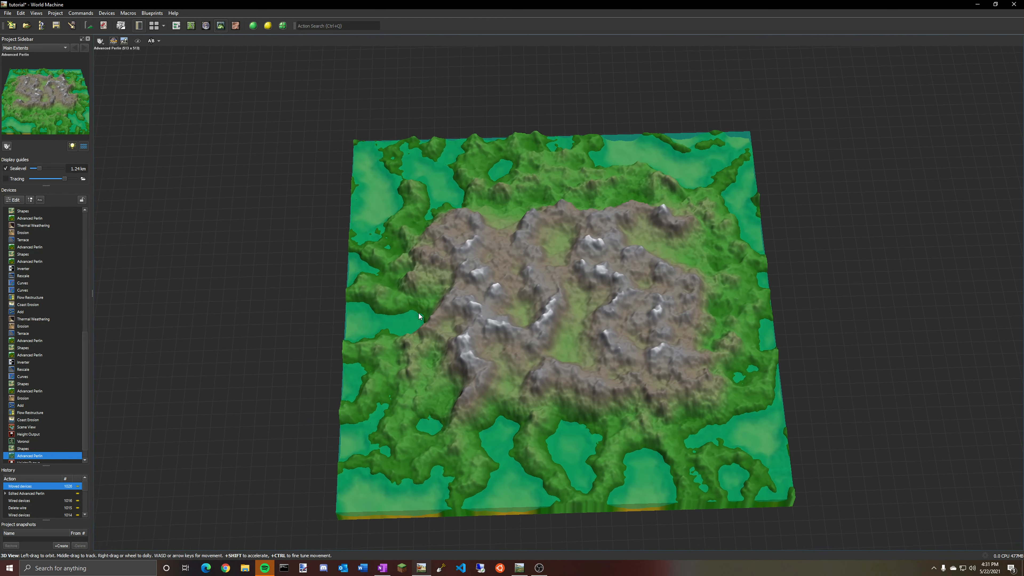
left_click(176, 26)
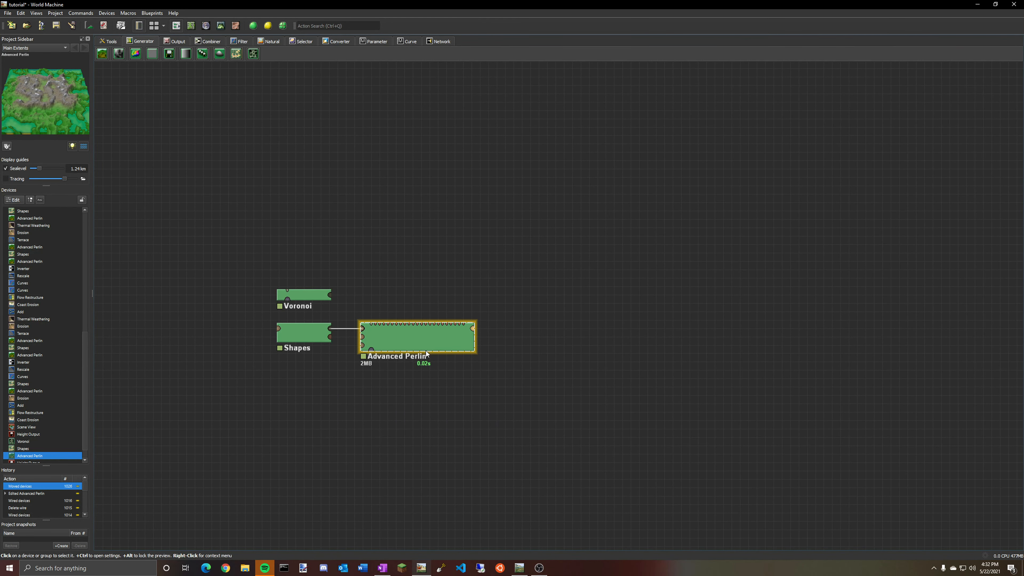
scroll(426, 351, "up", 2)
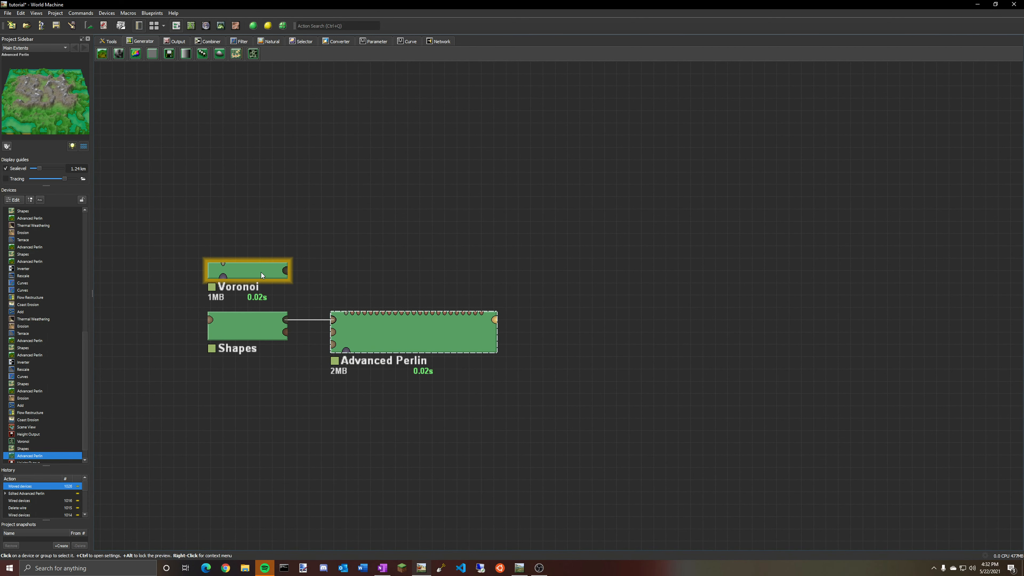
scroll(550, 427, "down", 2)
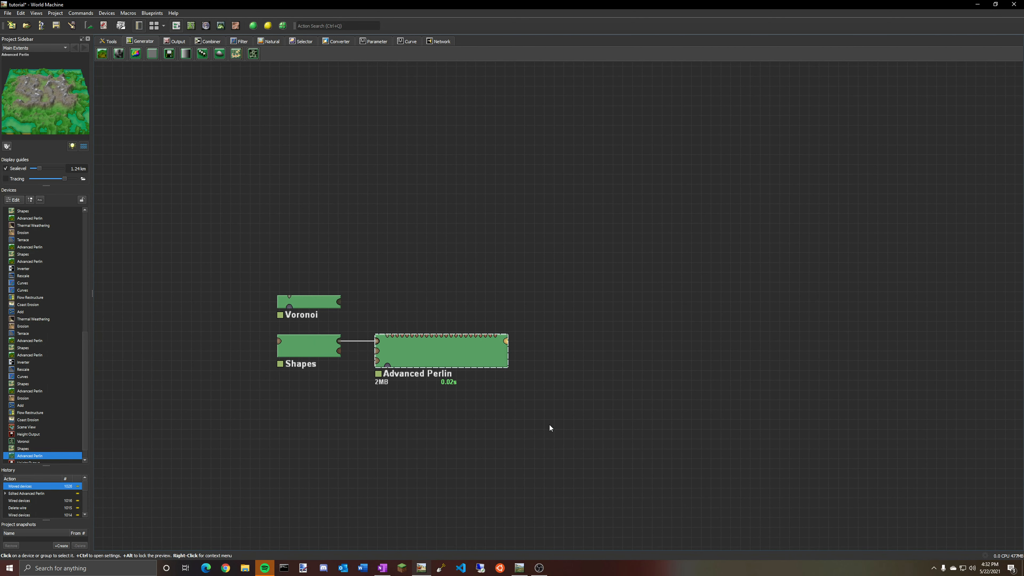
left_click(330, 355)
left_click(287, 306)
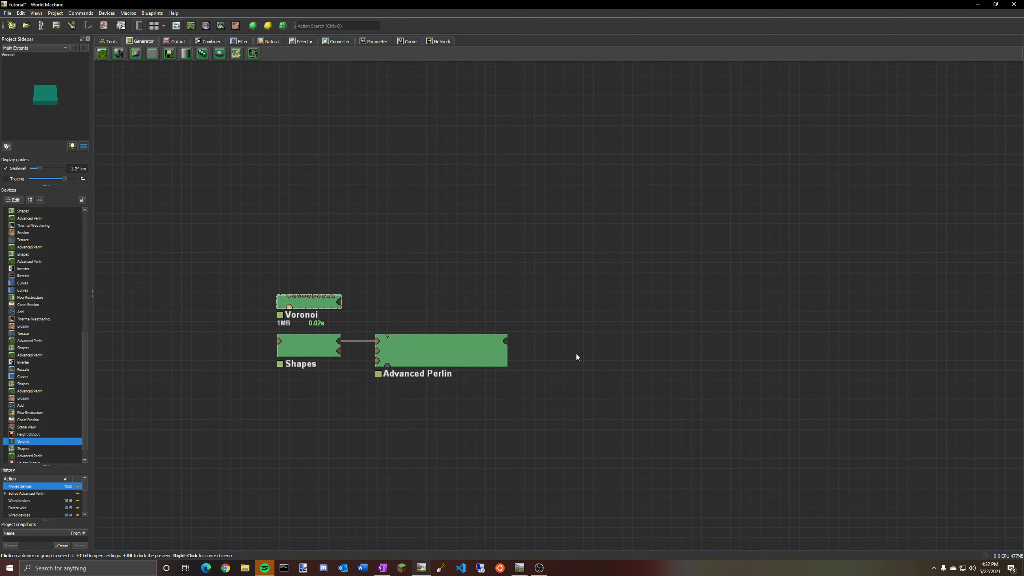
Place a River device from the Natural devices beside the Erosion device, then delete it.
right_click_drag(582, 454, 582, 421)
right_click_drag(573, 480, 634, 245)
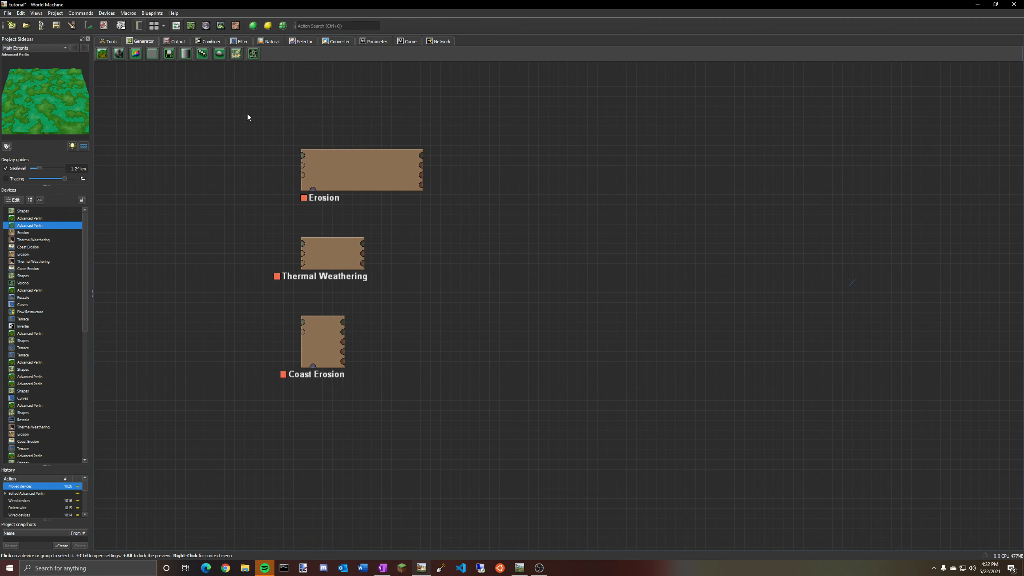
left_click(280, 43)
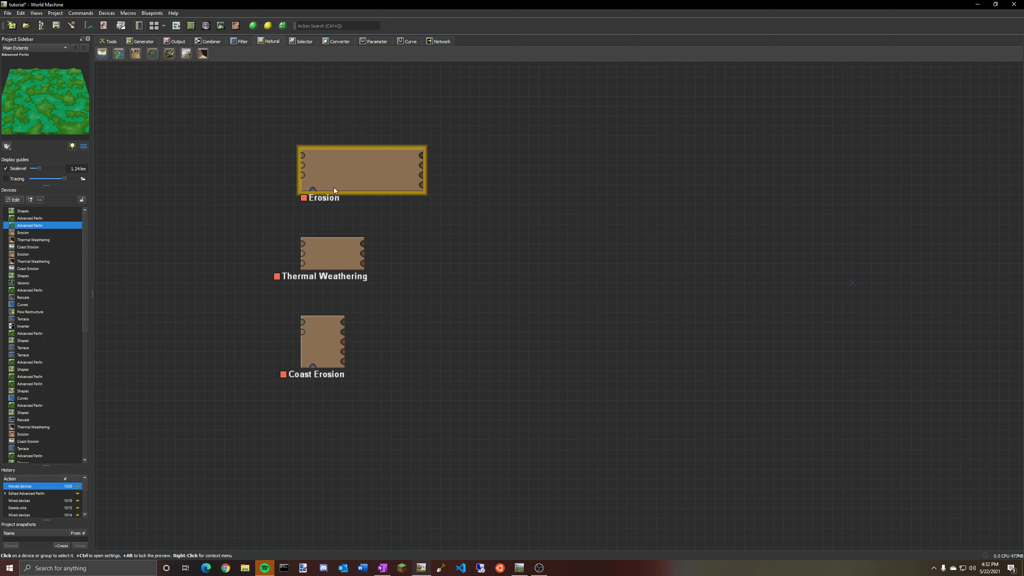
left_click(169, 56)
left_click(224, 162)
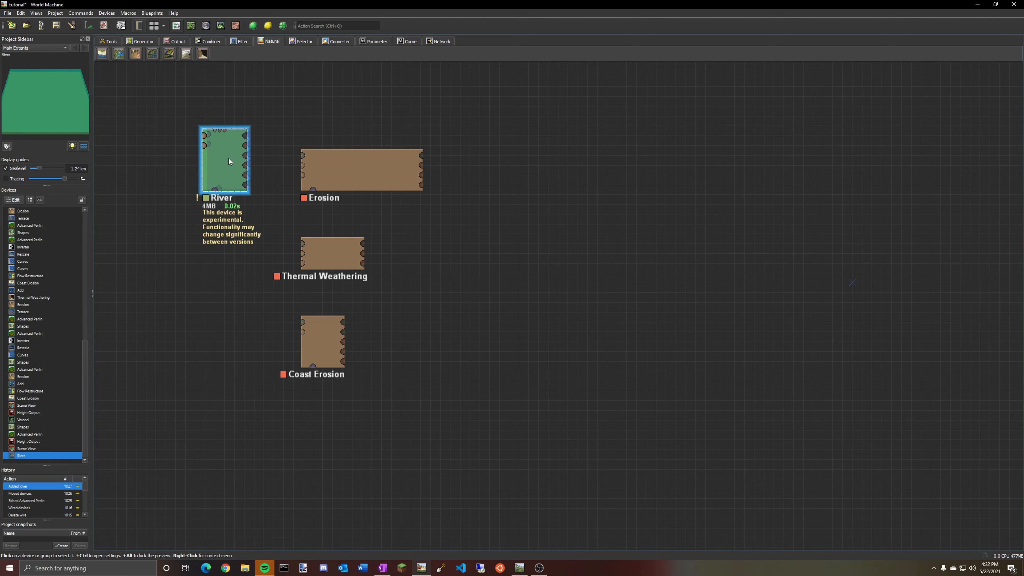
key("Delete")
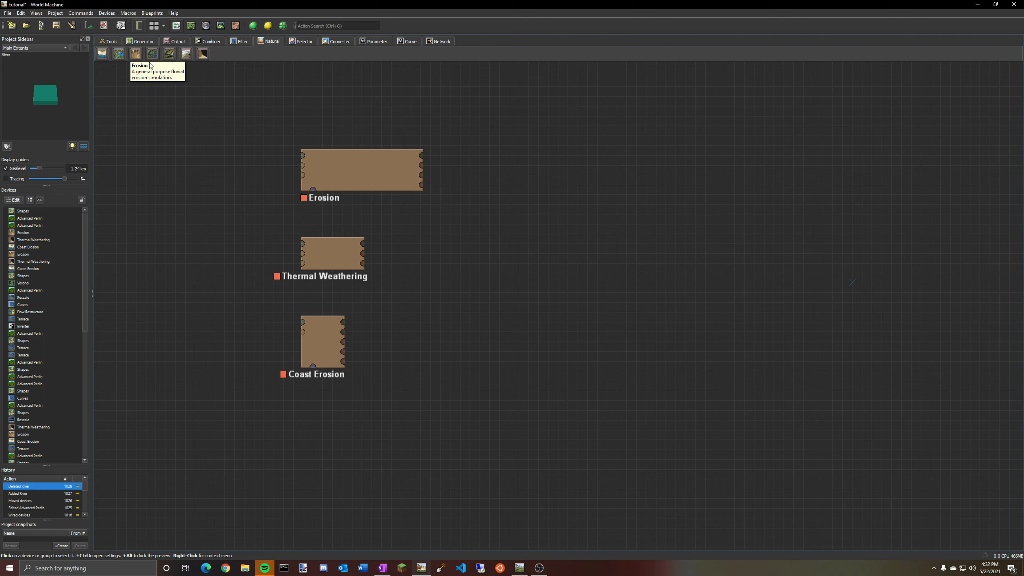
Place a Snow device beside the Erosion device, then delete it.
left_click(187, 54)
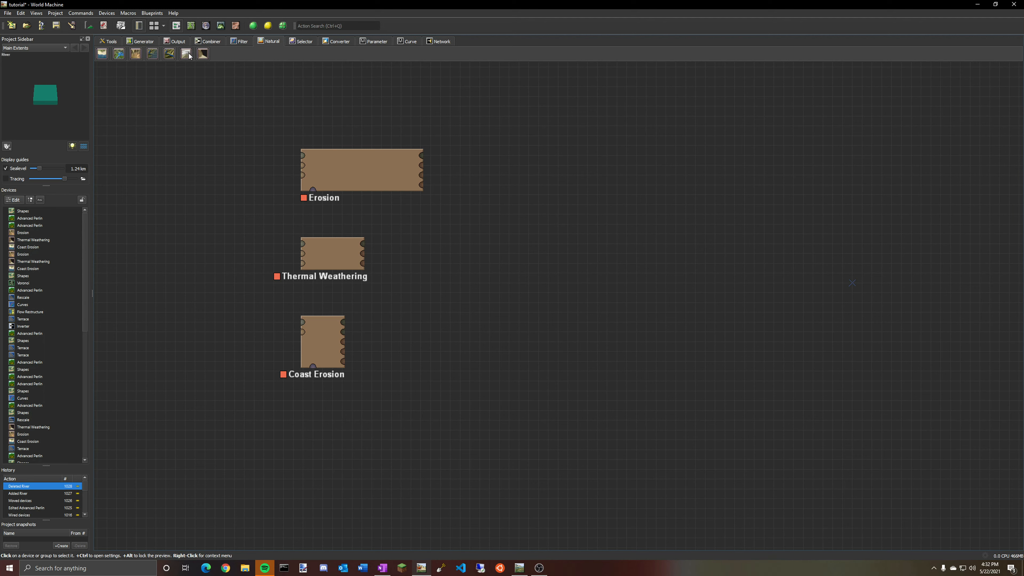
left_click(229, 193)
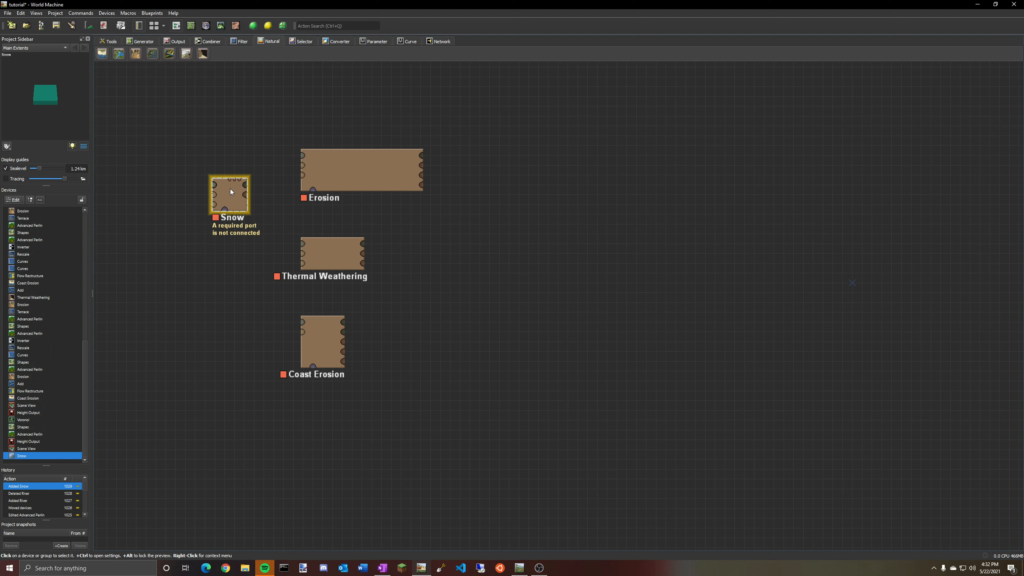
key("Delete")
Select the Erosion, Thermal Weathering and Coast Erosion devices in turn to examine them.
left_click(331, 161)
left_click(341, 278)
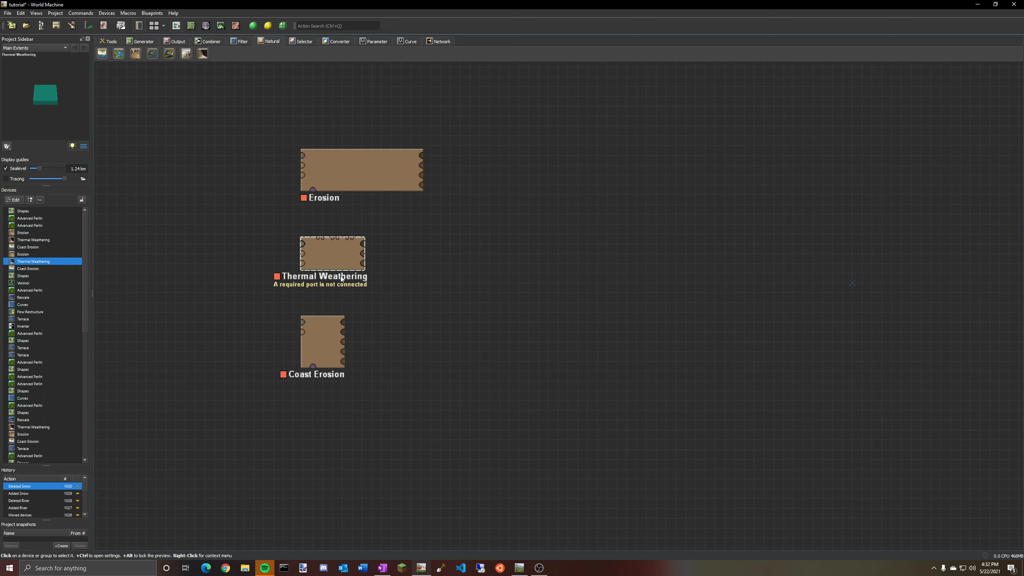
left_click(331, 337)
left_click(346, 178)
left_click(341, 264)
left_click(329, 348)
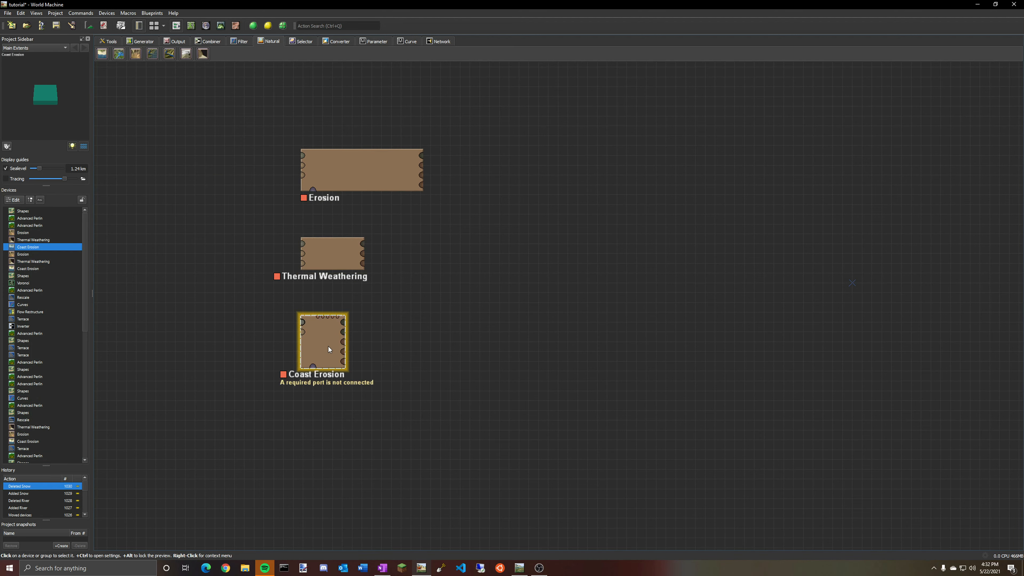
left_click(351, 179)
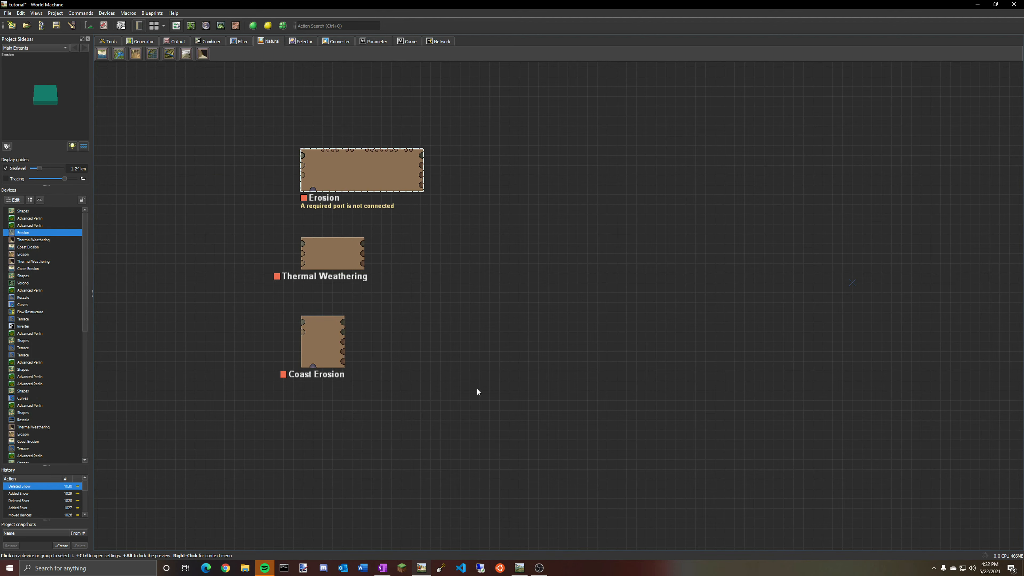
Select the Shapes and Advanced Perlin devices in turn and inspect each output in the 3D view.
scroll(473, 141, "down", 5)
middle_click_drag(603, 233, 589, 147)
scroll(589, 147, "down", 1)
middle_click_drag(589, 150, 573, 216)
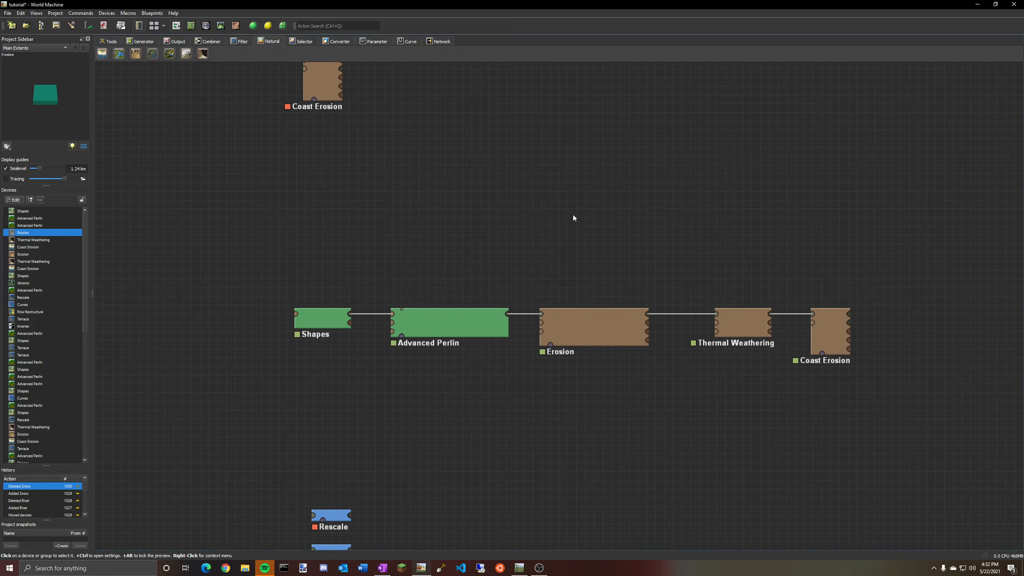
scroll(573, 214, "up", 1)
left_click(294, 331)
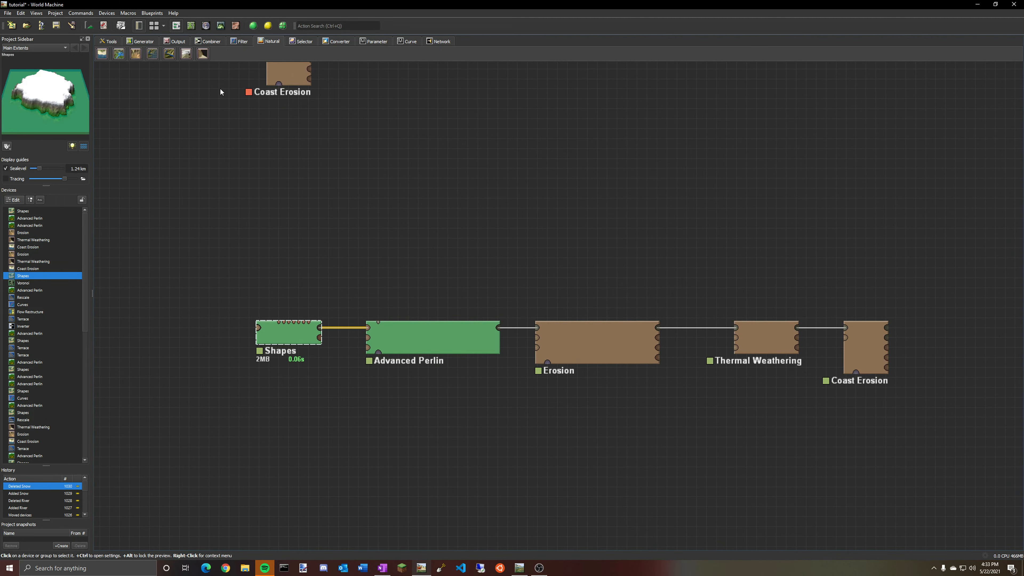
left_click(221, 25)
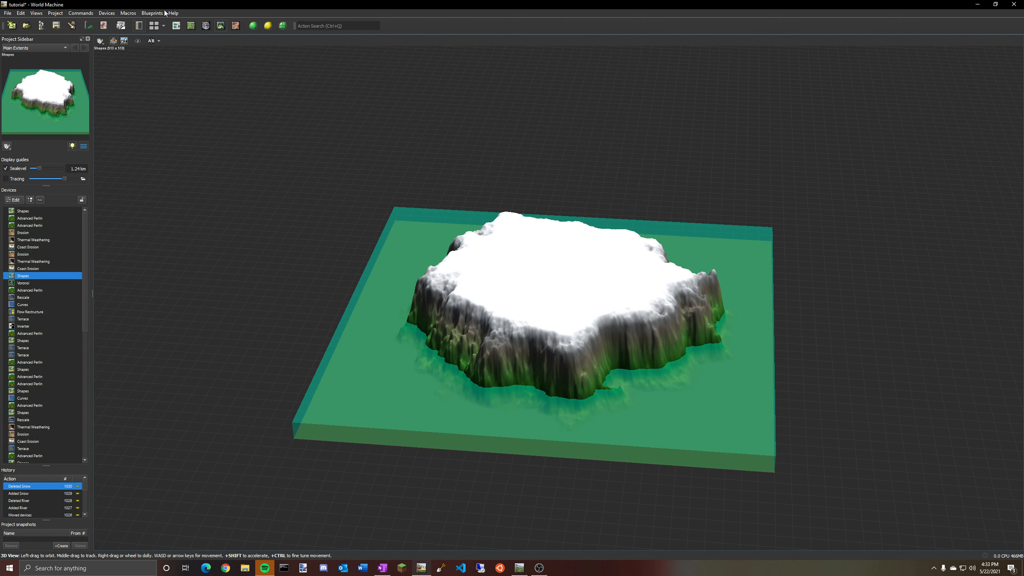
left_click(177, 25)
left_click(429, 349)
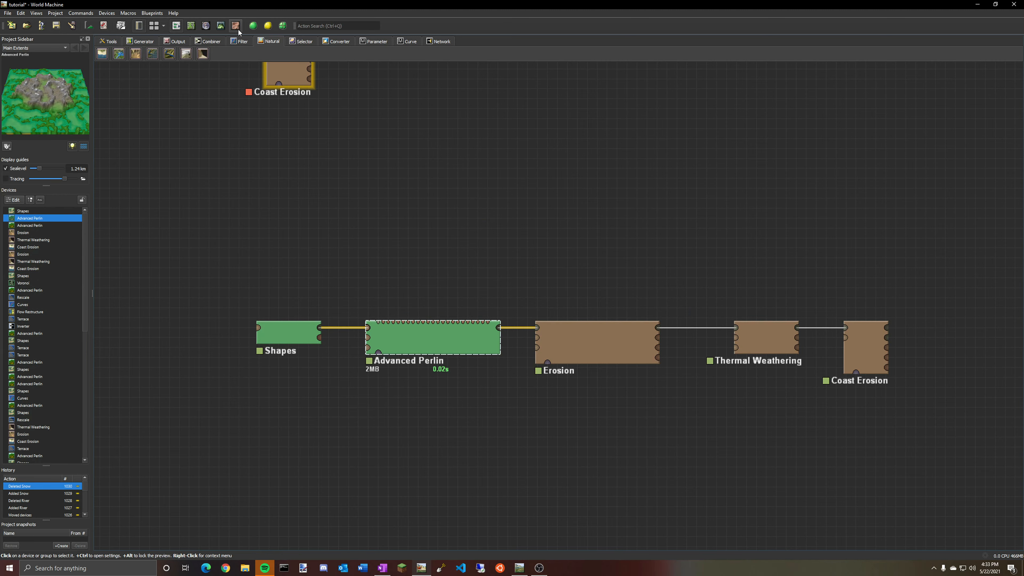
left_click(220, 26)
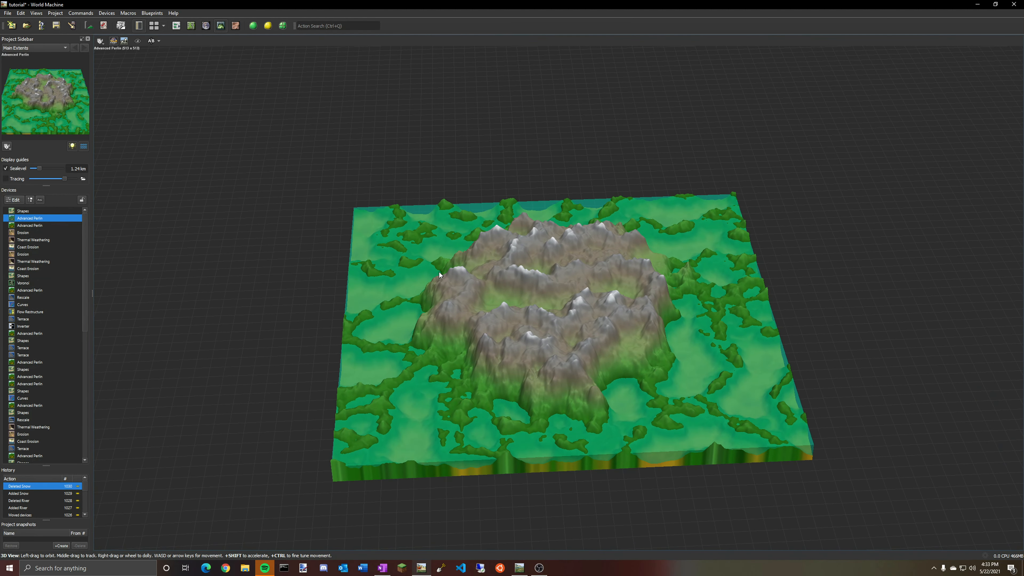
left_click(176, 25)
left_click_drag(482, 280, 468, 271)
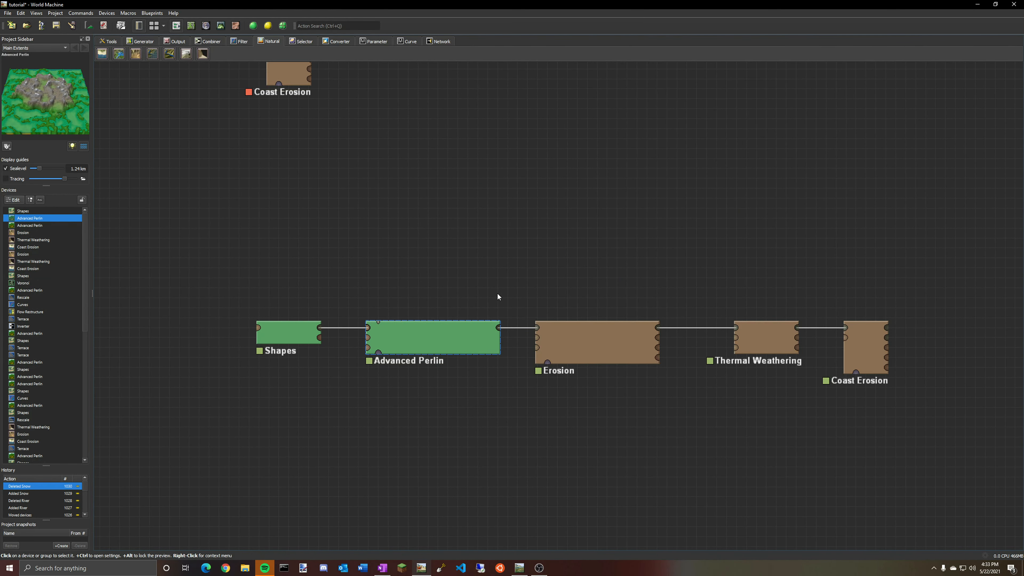
Open the Advanced Perlin properties and its preset list, then open the Erosion properties to examine their settings.
double_click(449, 348)
left_click(498, 262)
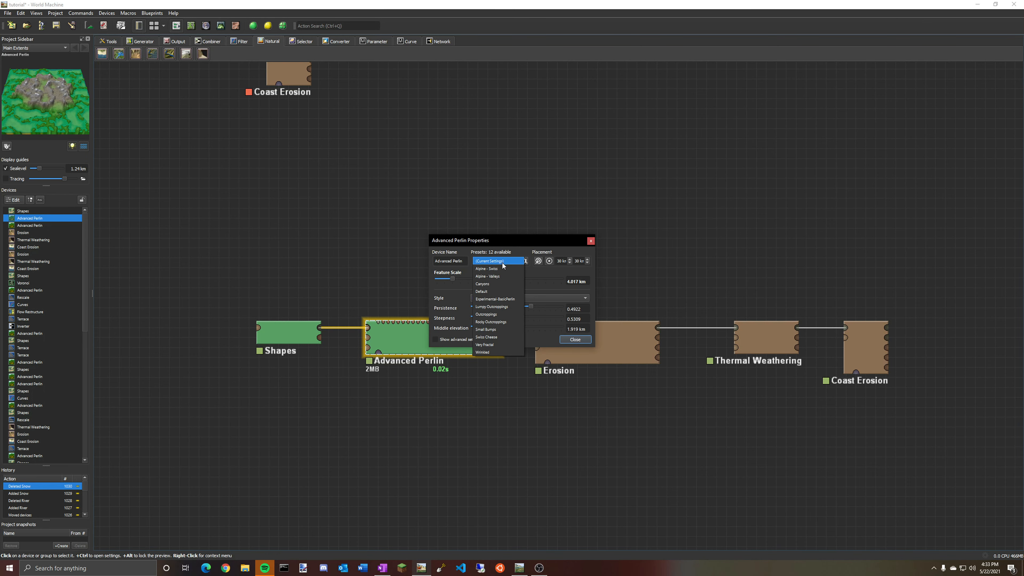
left_click(510, 262)
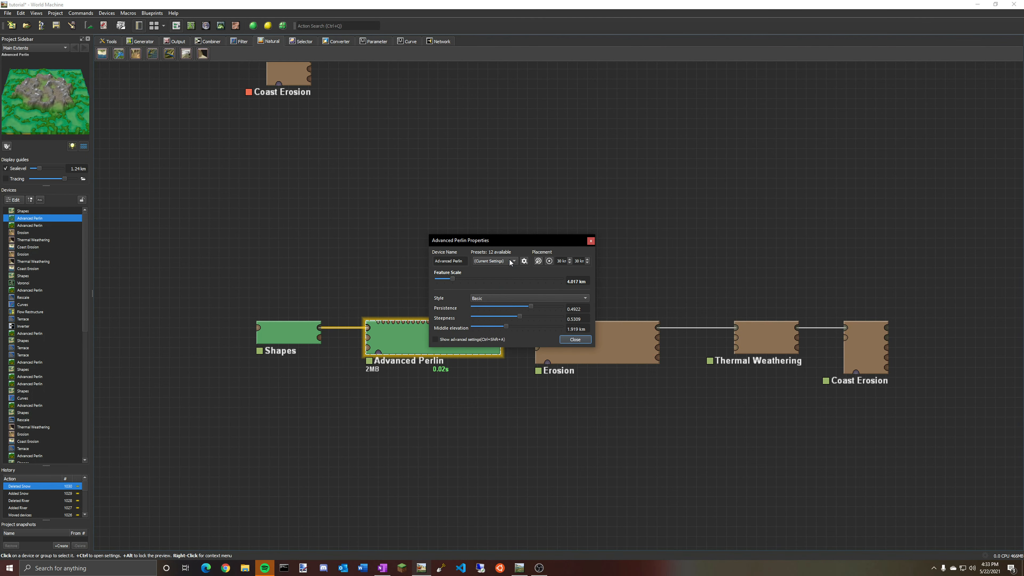
left_click(592, 241)
double_click(606, 339)
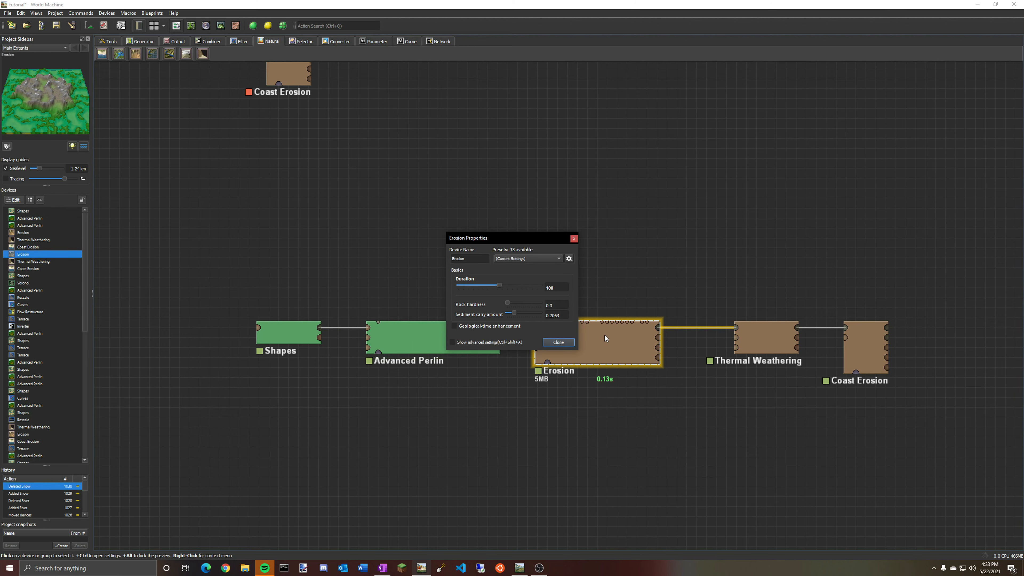
left_click(559, 342)
double_click(609, 343)
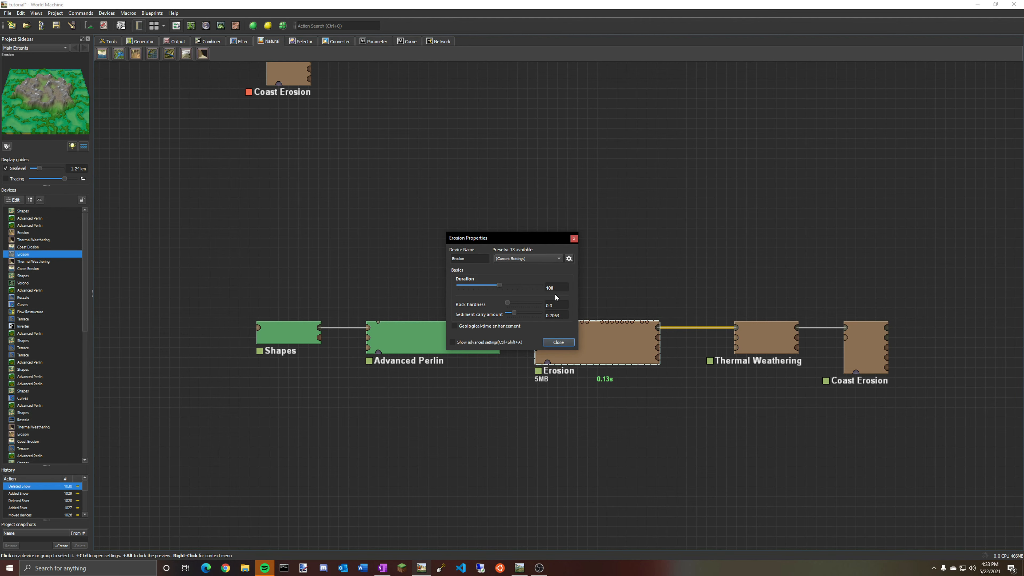
left_click(573, 238)
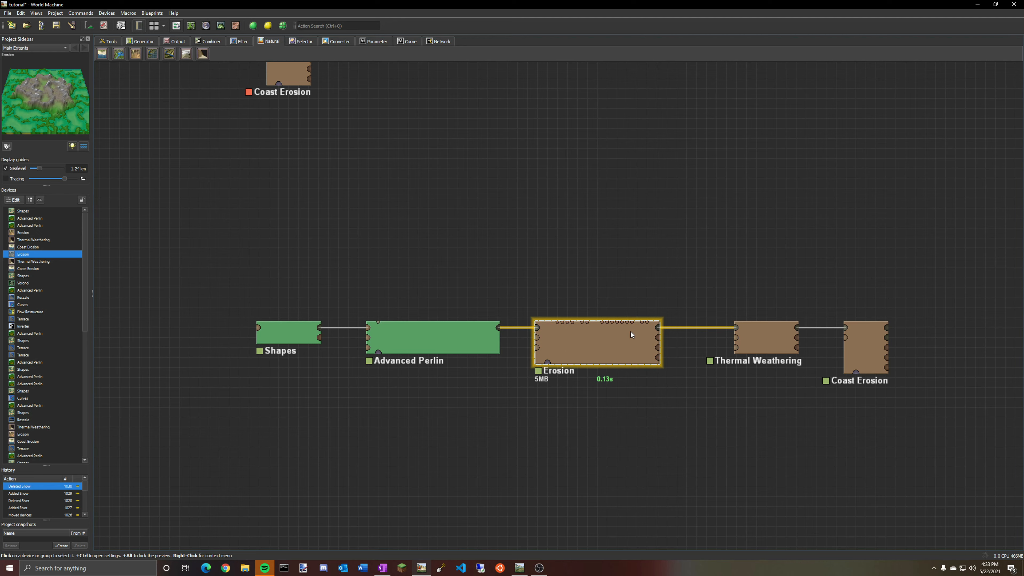
Compare the 3D previews of the Advanced Perlin and Erosion devices.
left_click(221, 25)
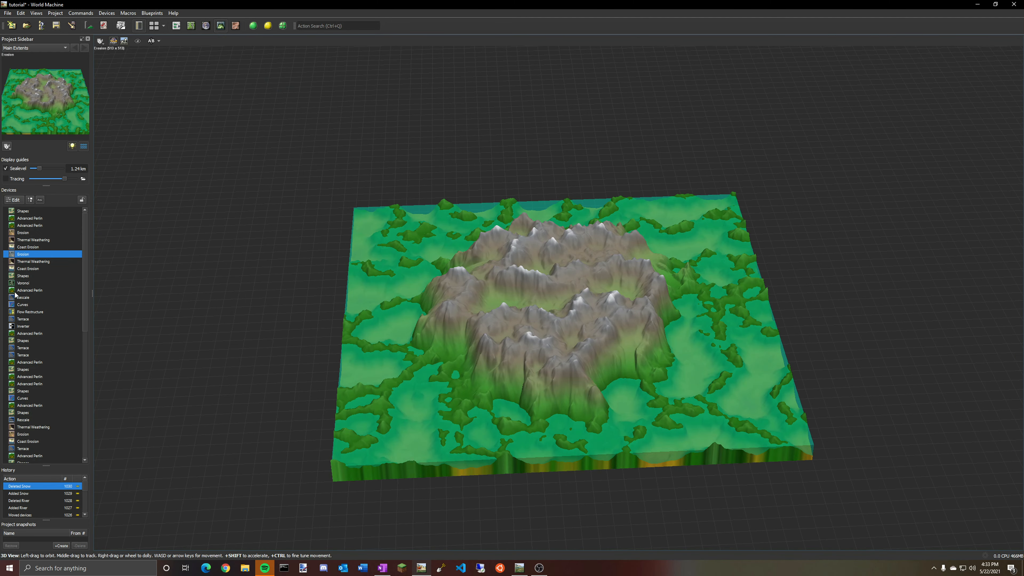
left_click(29, 226)
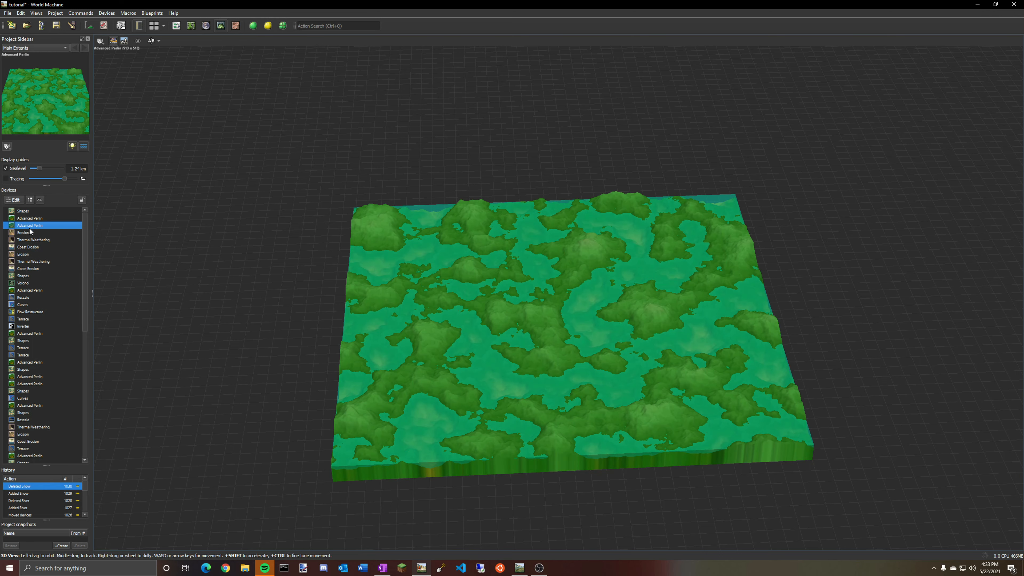
left_click(176, 26)
double_click(467, 329)
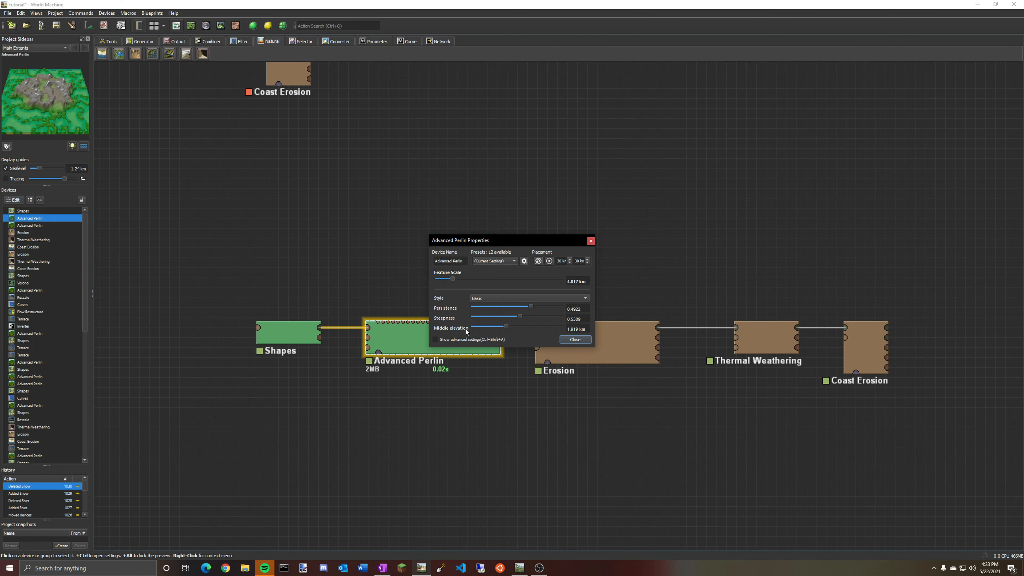
left_click(220, 25)
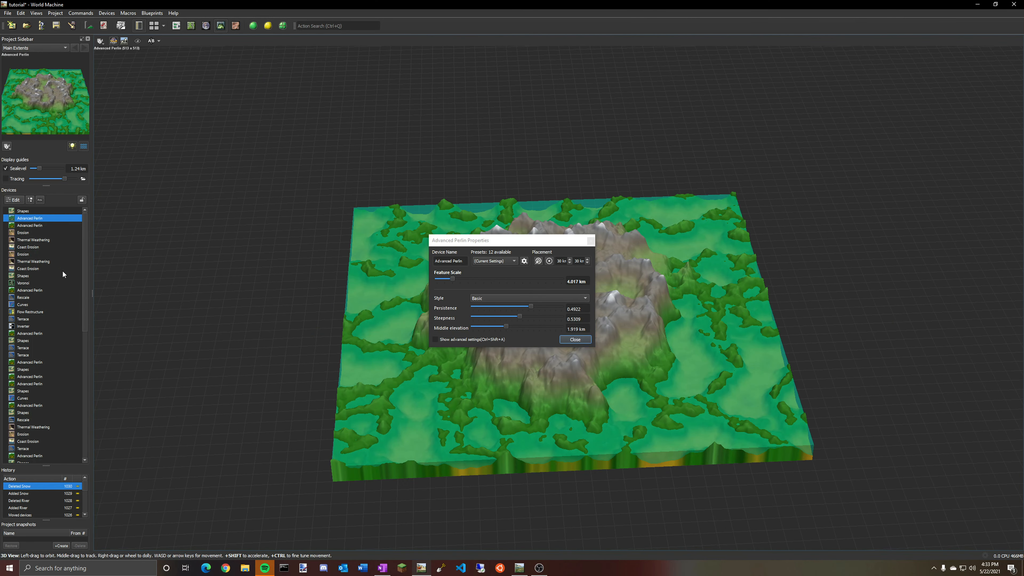
left_click(575, 340)
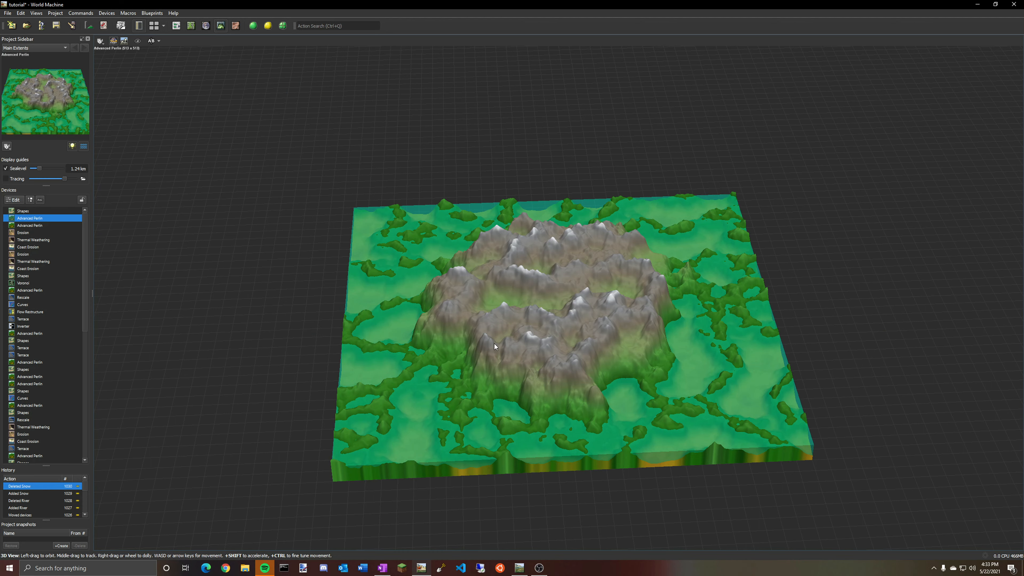
left_click(20, 255)
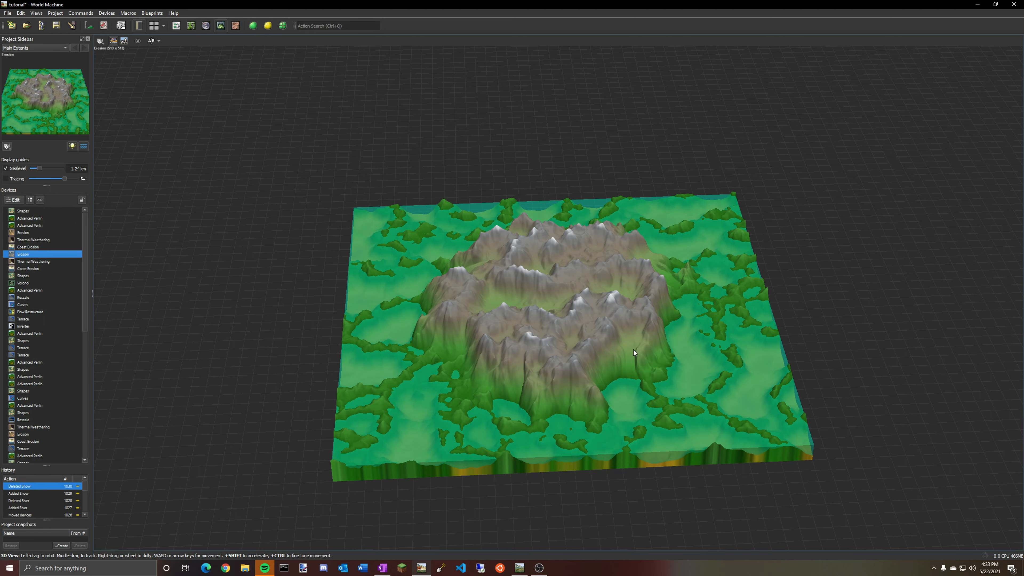
left_click_drag(634, 352, 656, 325)
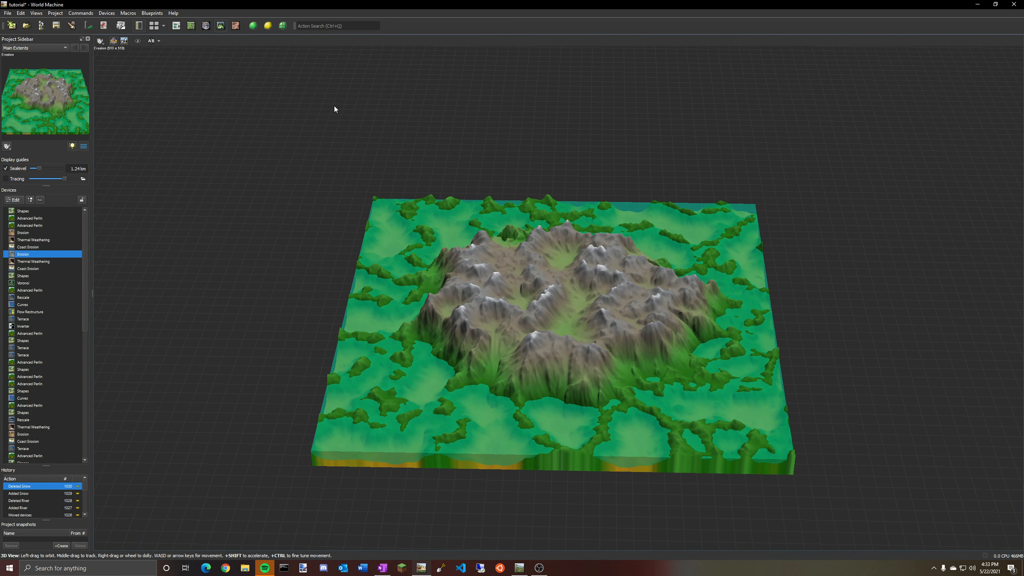
Set the Erosion duration to 90, rock hardness to 0.7 and sediment carry amount to 1.0.
double_click(24, 254)
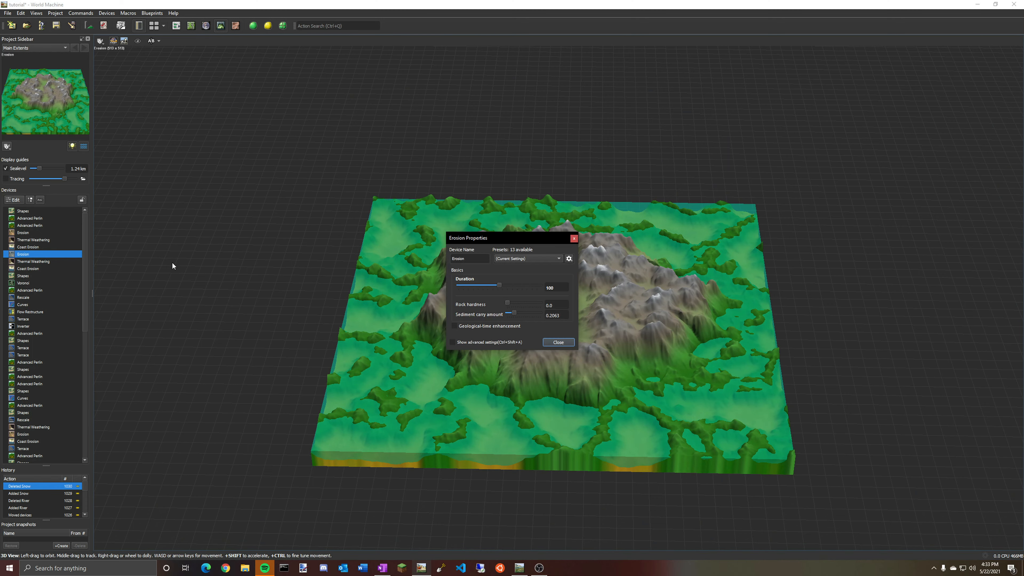
left_click_drag(519, 238, 285, 244)
left_click_drag(267, 296, 424, 309)
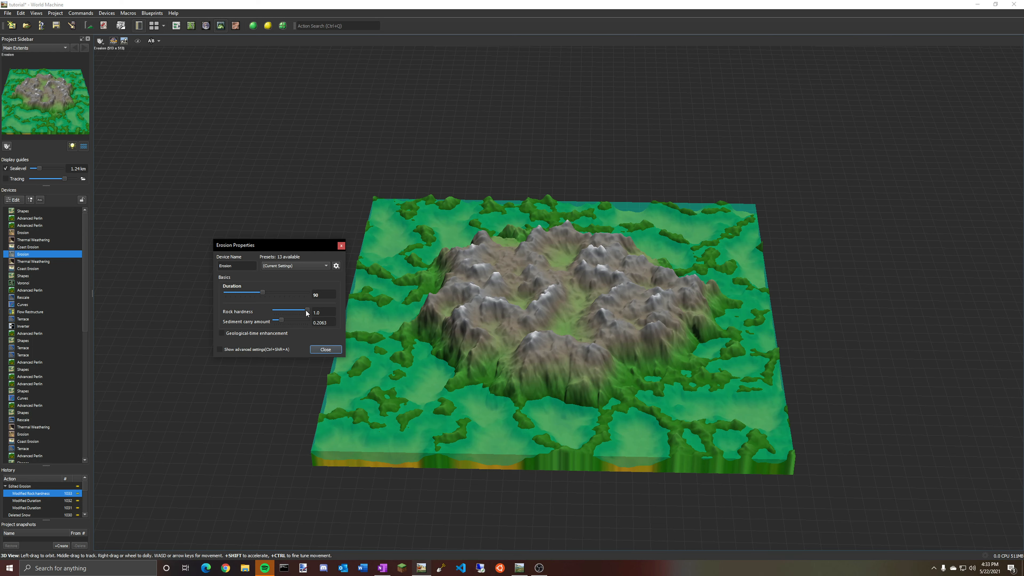
mouse_move(306, 313)
left_mouse_down()
mouse_move(296, 319)
mouse_move(307, 321)
left_mouse_up()
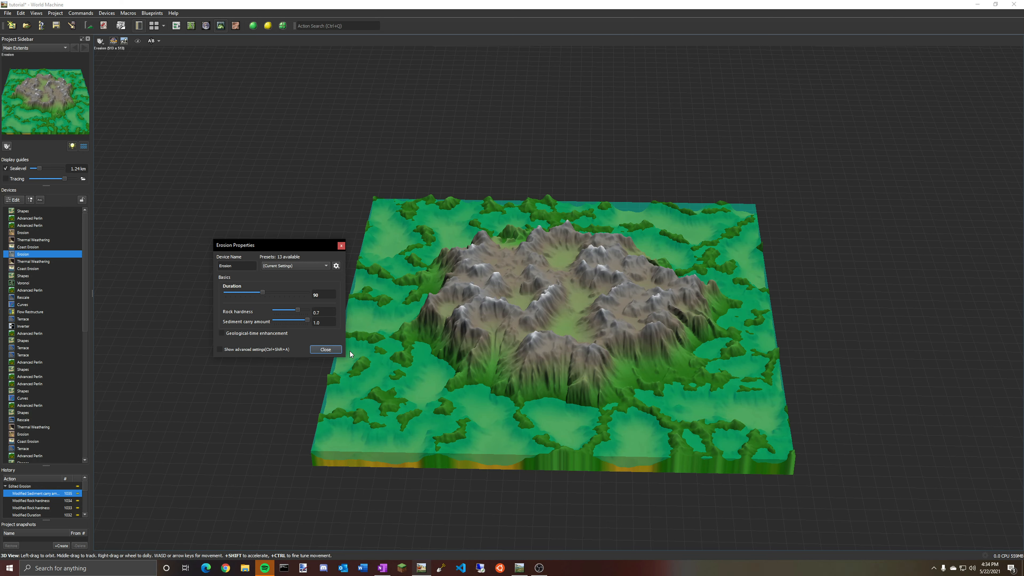
left_click(307, 320)
Apply the IslandErosion1 preset to the Erosion device.
left_click(295, 265)
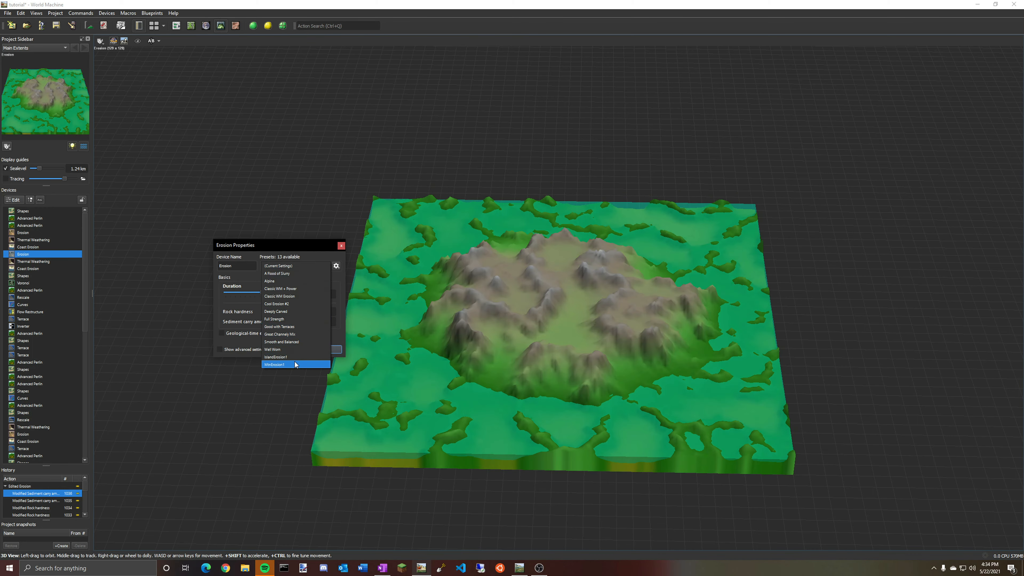
left_click(295, 356)
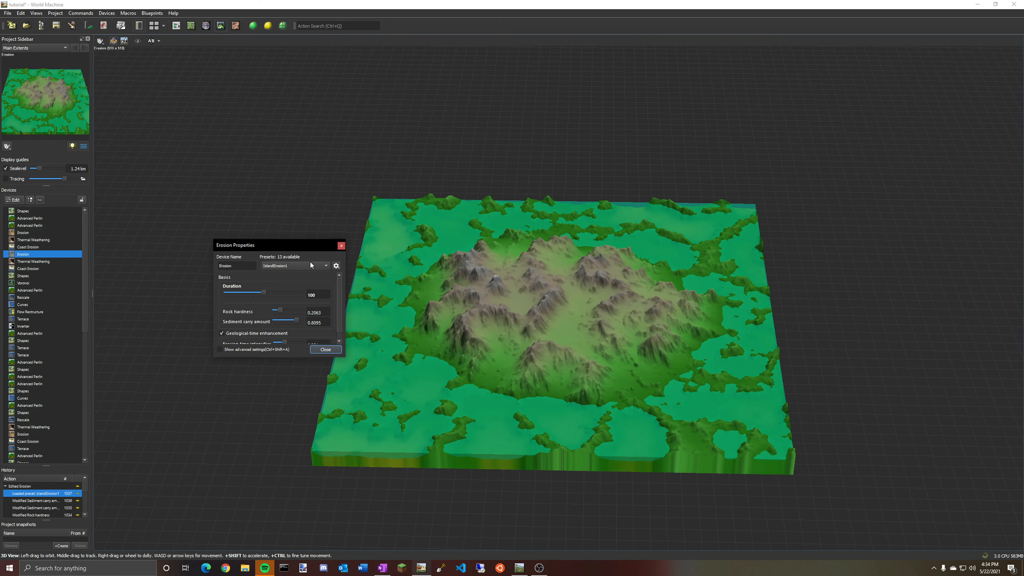
scroll(531, 333, "up", 10)
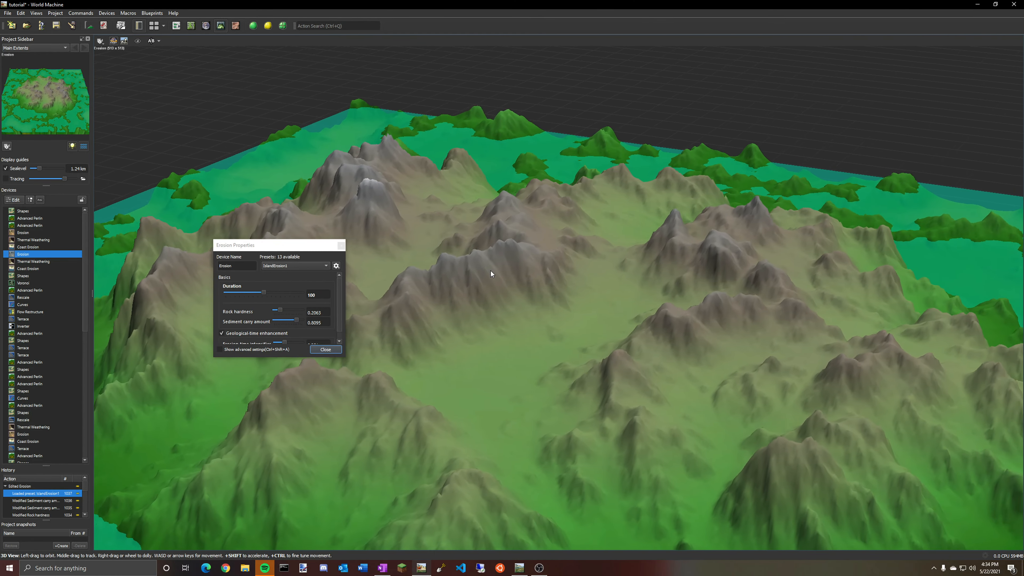
scroll(453, 270, "down", 10)
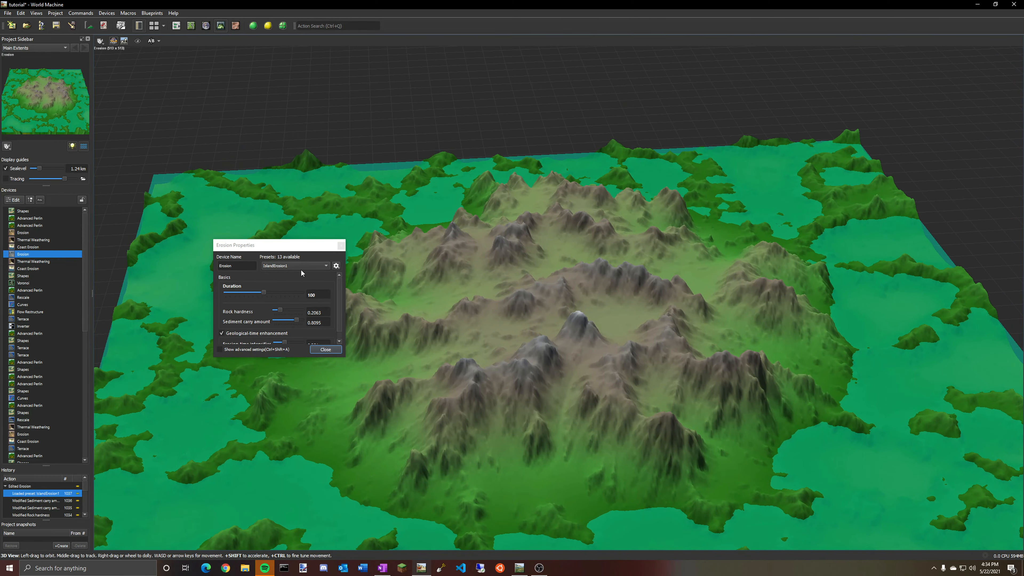
Apply the MtnErosion1 preset to the Erosion device and close its properties.
left_click(301, 267)
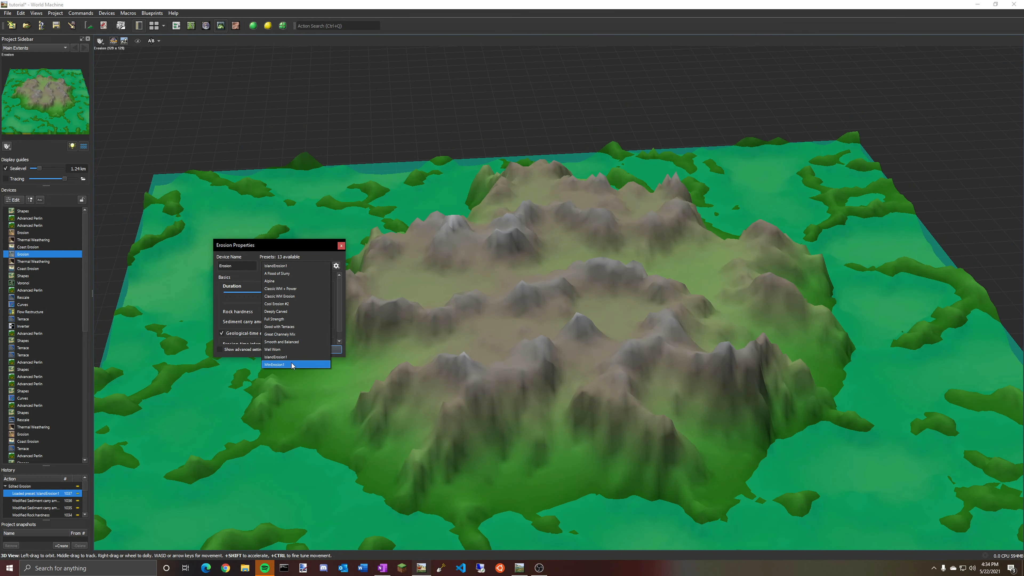
left_click(309, 364)
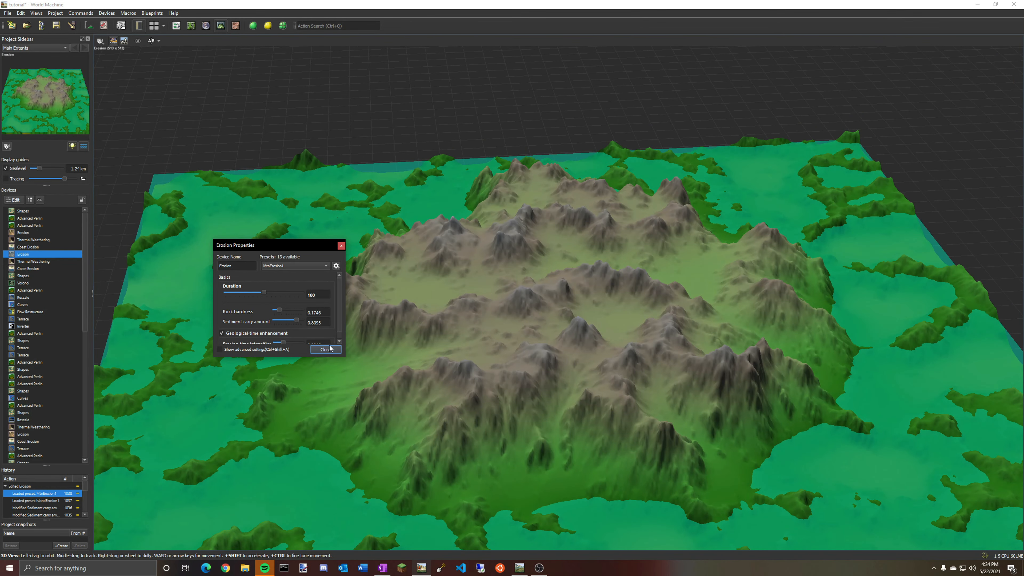
left_click(335, 349)
Select the Thermal Weathering device and inspect its terrain in the 3D view.
left_click_drag(567, 313, 713, 317)
left_click(176, 26)
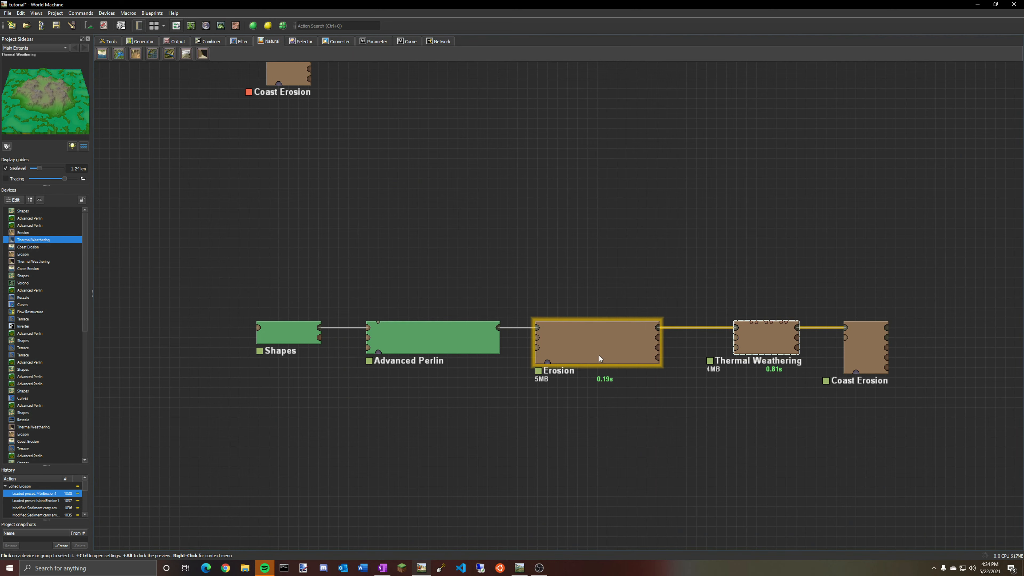
left_click(757, 351)
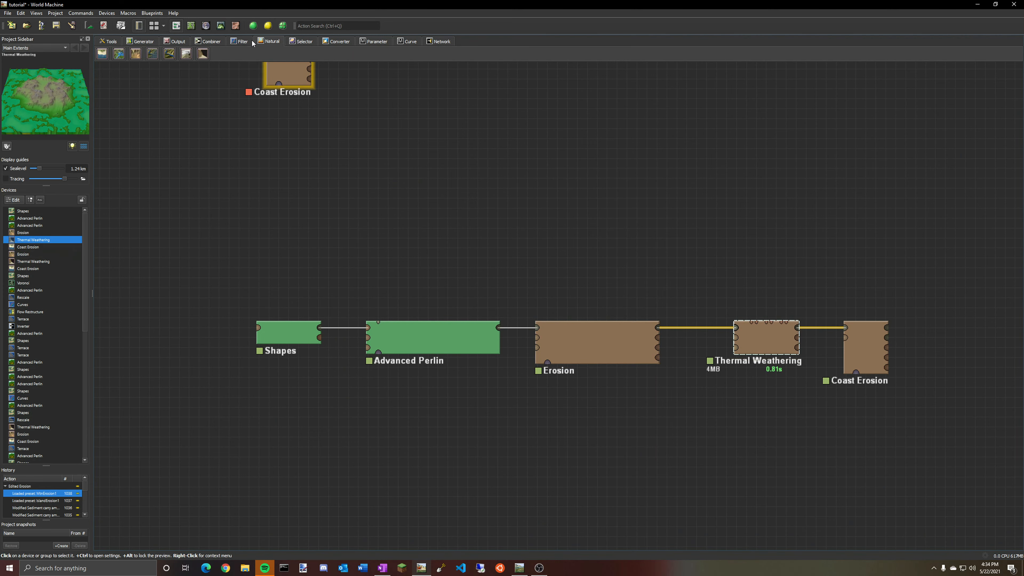
left_click(220, 25)
left_click_drag(525, 233, 367, 194)
left_click_drag(531, 386, 430, 414)
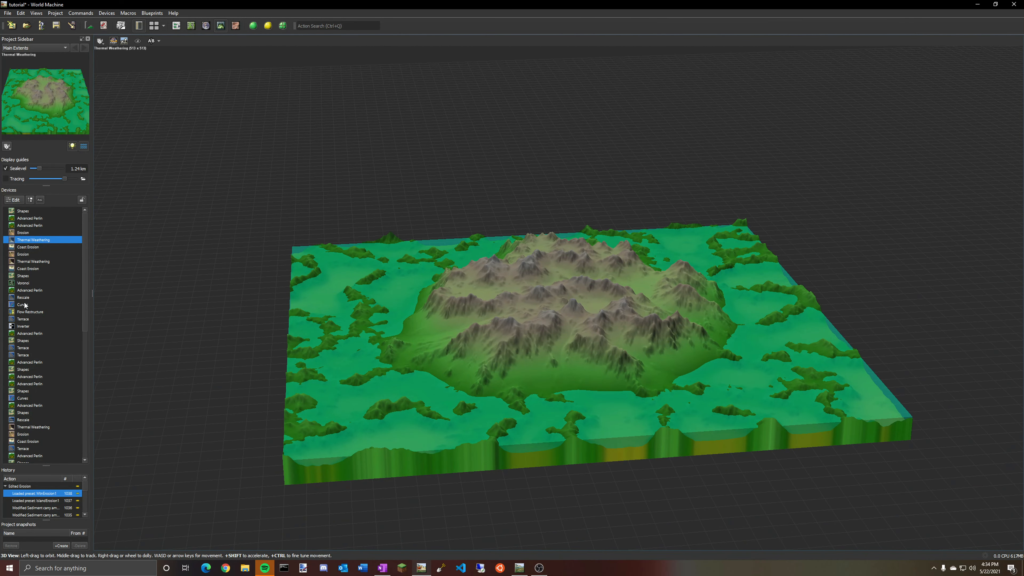
Switch between the Erosion and Thermal Weathering devices to compare their 3D previews.
left_click(20, 233)
left_click(21, 240)
left_click(25, 254)
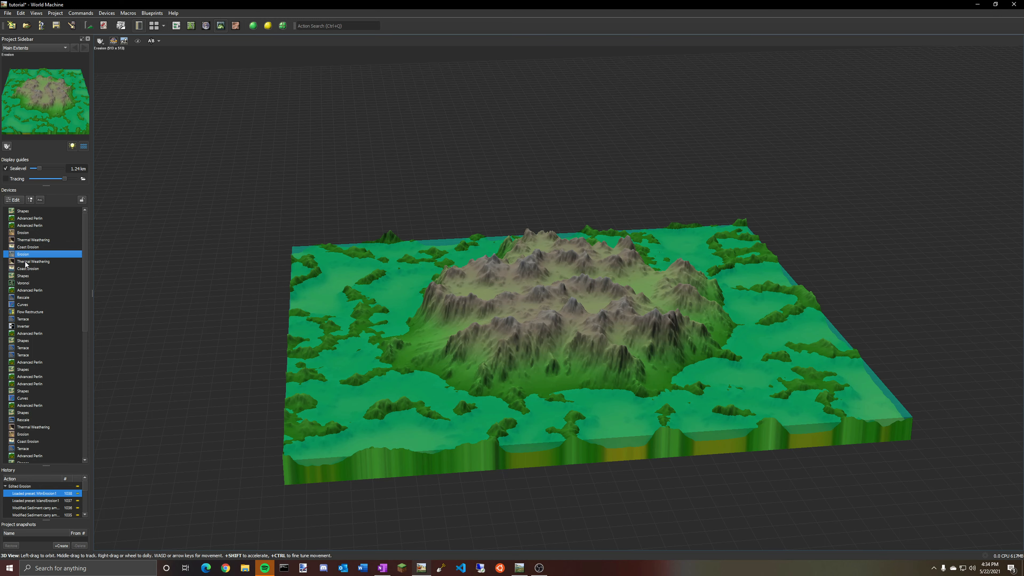
left_click(26, 262)
left_click(27, 241)
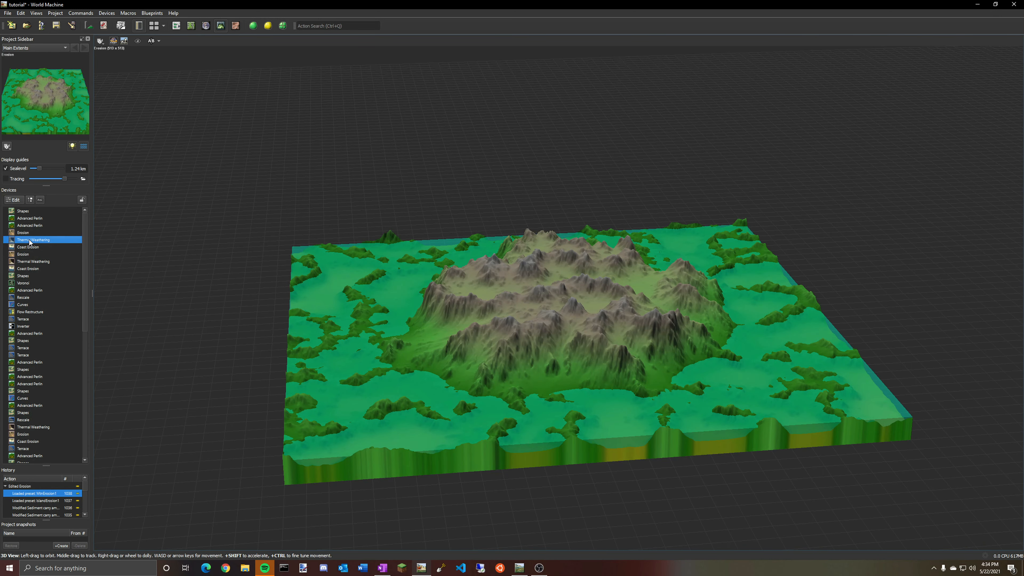
left_click(23, 255)
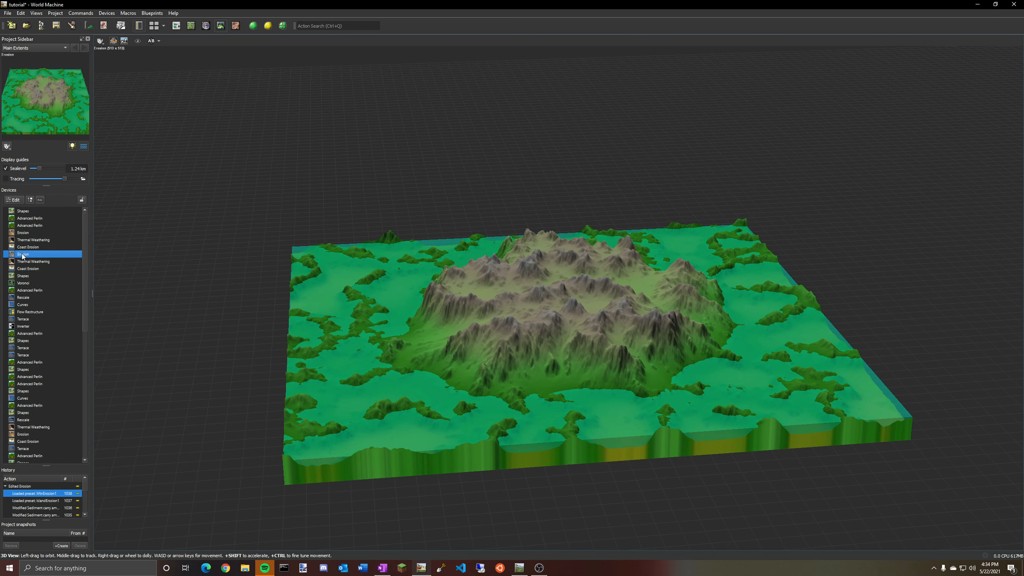
left_click(28, 242)
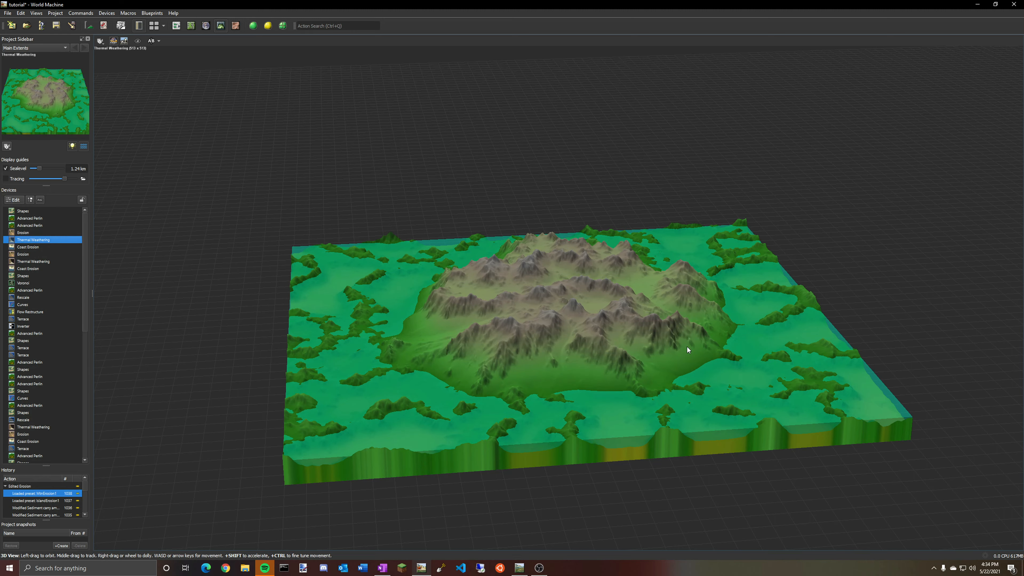
left_click_drag(687, 346, 767, 358)
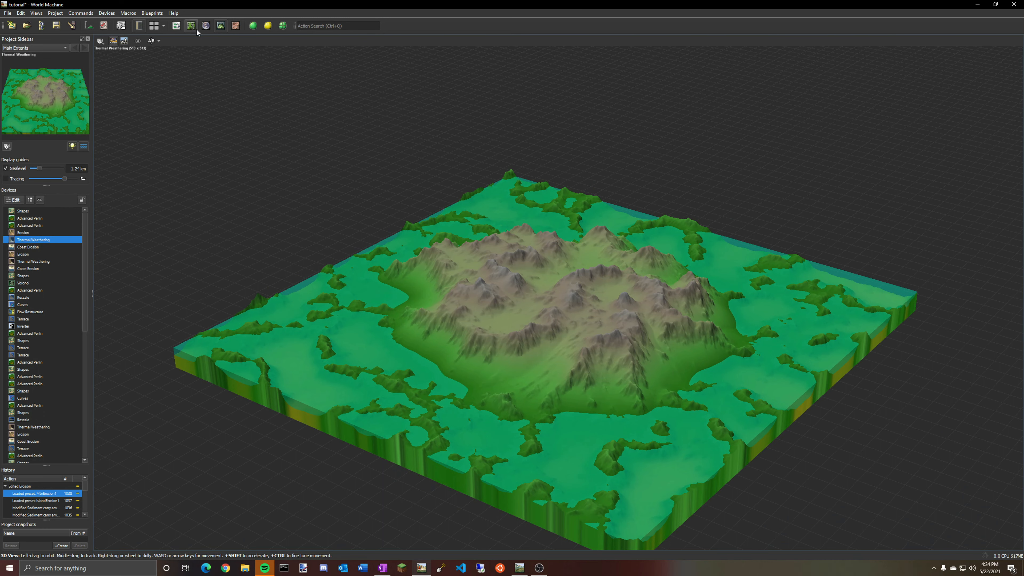
Try deleting the Thermal Weathering device and wiring Erosion straight into Coast Erosion, then undo the change.
left_click(177, 25)
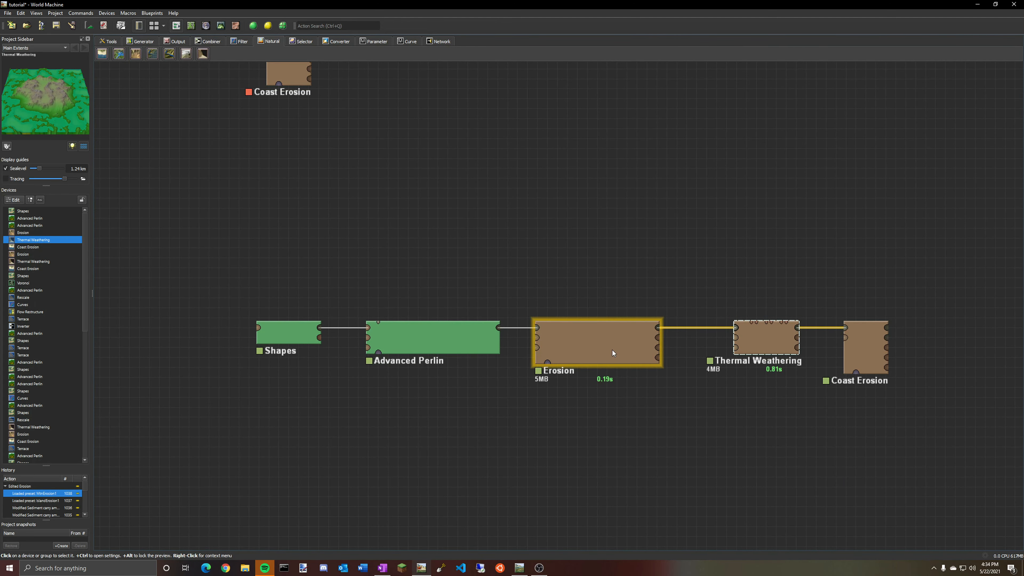
left_click_drag(777, 340, 754, 351)
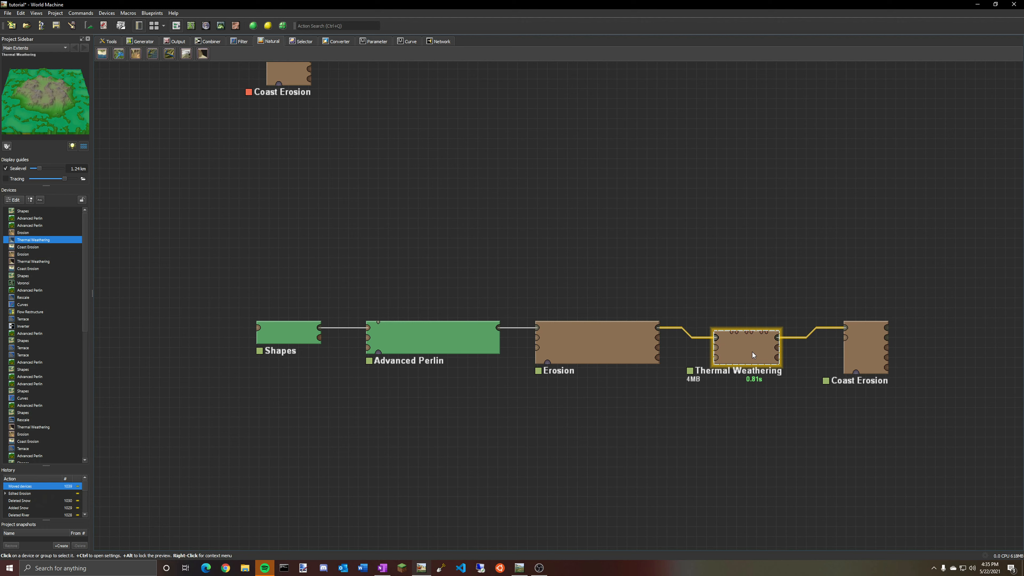
key("Delete")
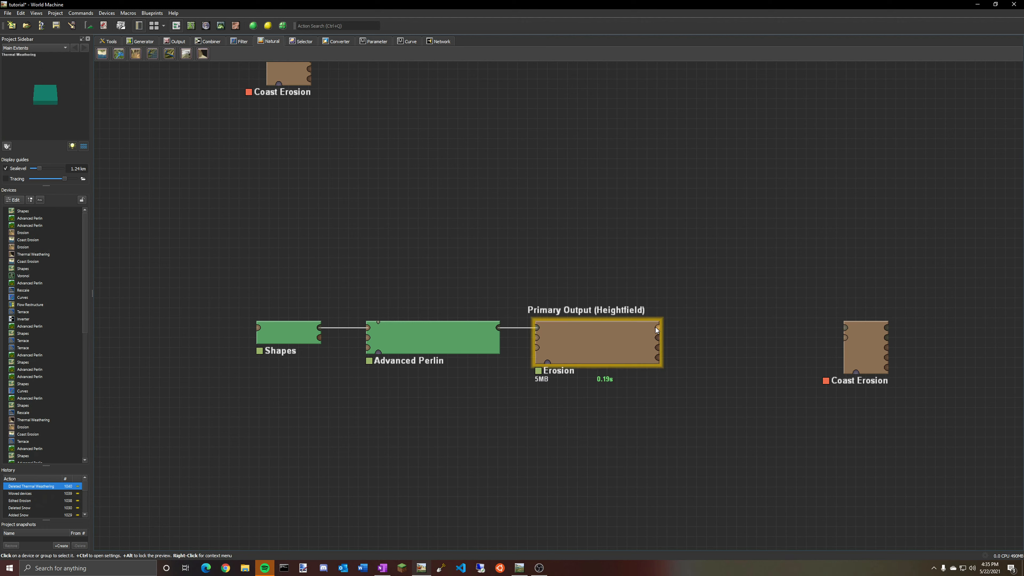
mouse_move(657, 328)
left_mouse_down()
mouse_move(846, 326)
mouse_move(723, 339)
left_mouse_up()
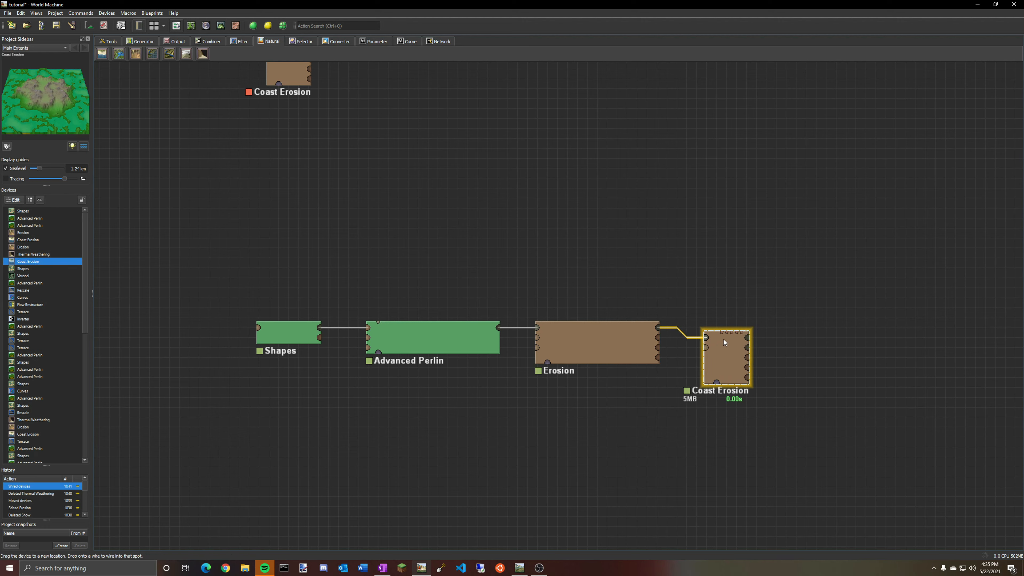
left_click(630, 348)
left_click(725, 343)
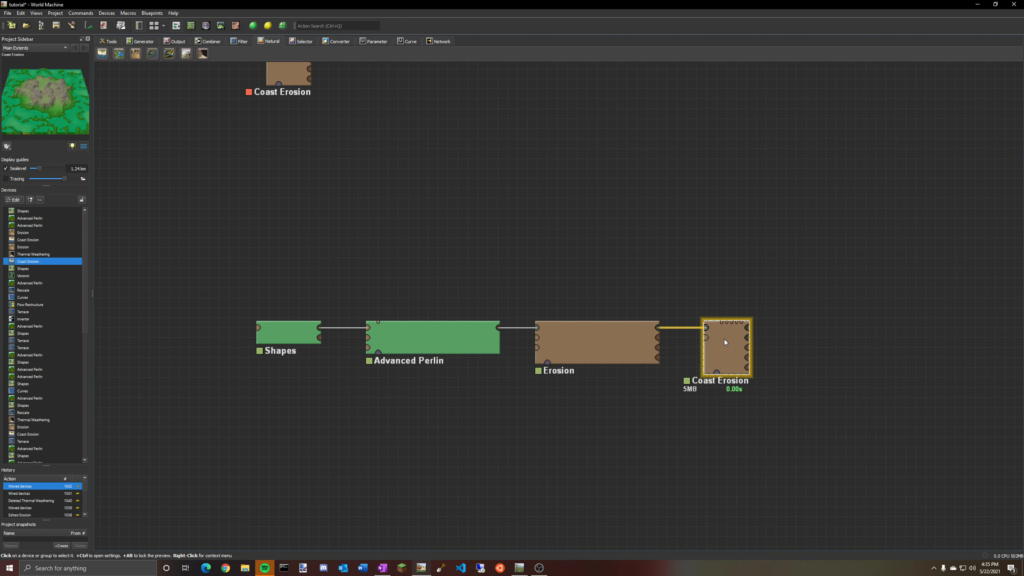
key("ctrl+z")
key("ctrl+z")
key("ctrl+z")
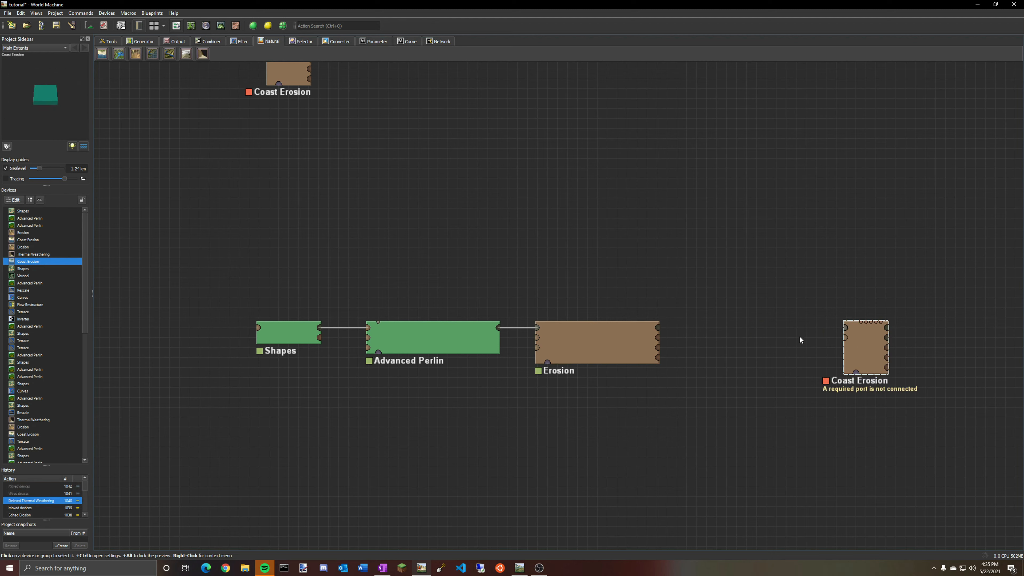
left_click_drag(746, 348, 746, 337)
left_click(866, 347)
Inspect the Coast Erosion result in the 3D view, orbiting around the island and switching between neighbouring devices.
left_click(221, 25)
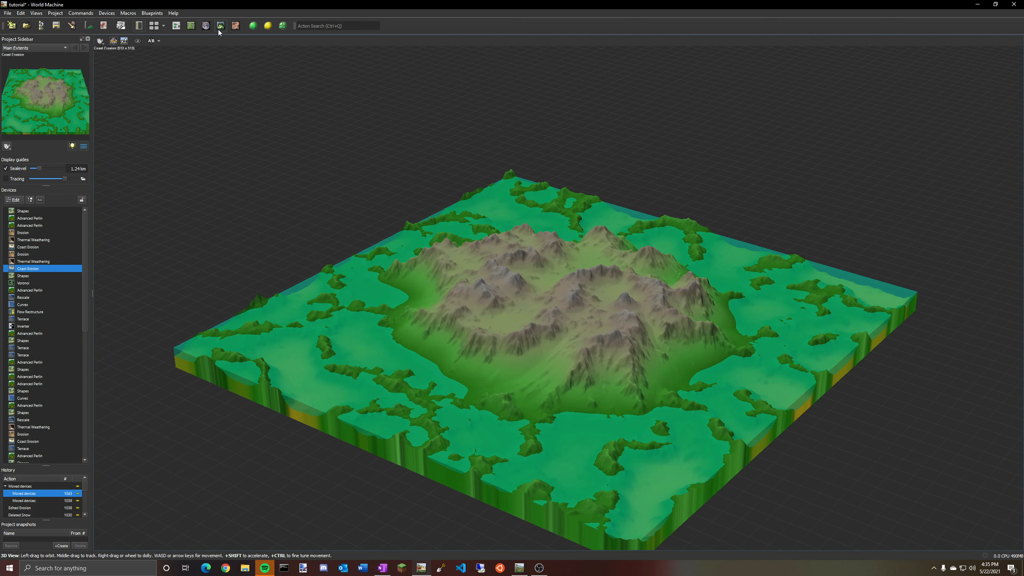
left_click_drag(561, 280, 471, 286)
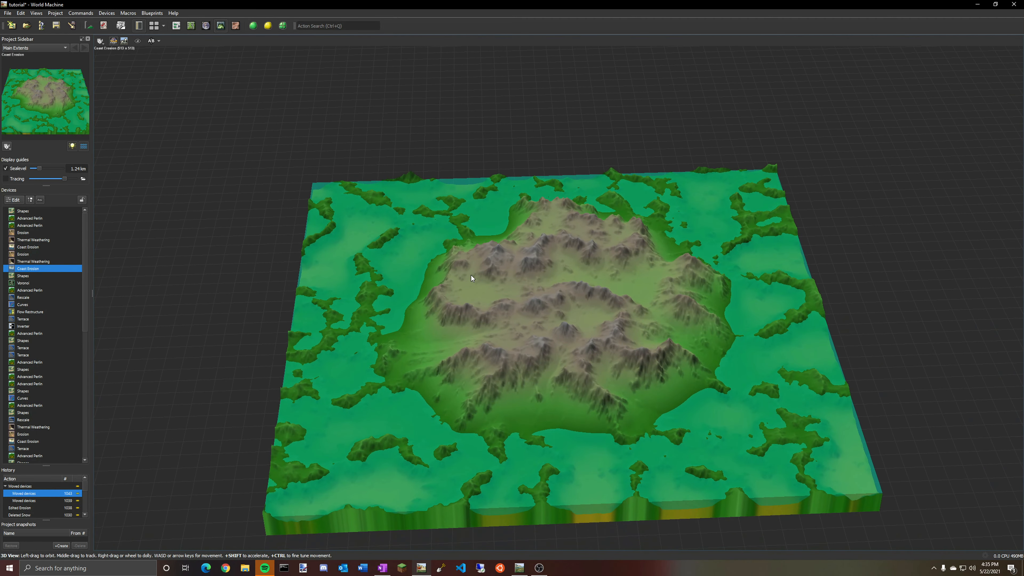
left_click(28, 262)
left_click(28, 269)
left_click_drag(728, 310, 572, 284)
left_click_drag(545, 319, 722, 306)
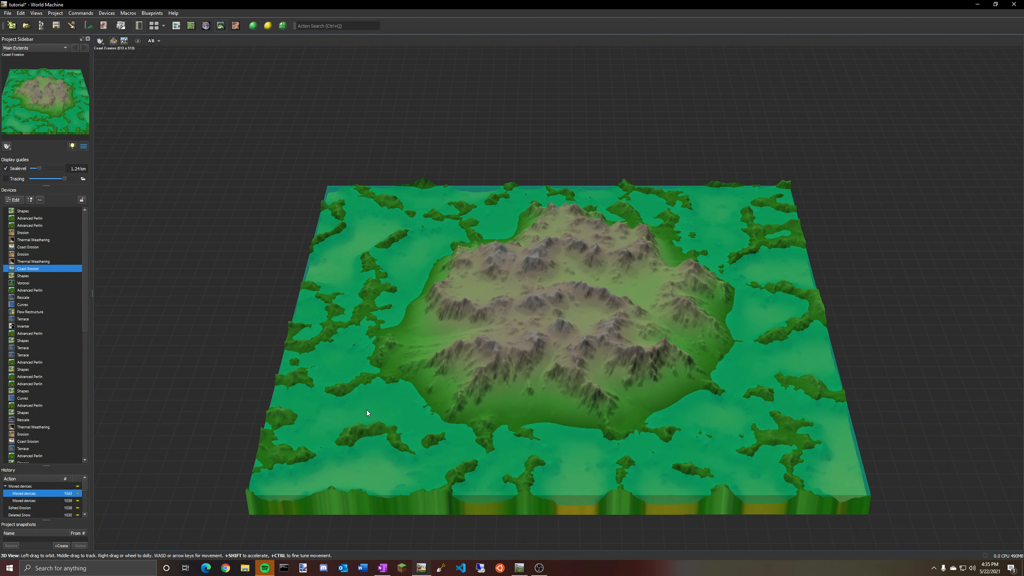
left_click(36, 264)
left_click(36, 267)
Select the Thermal Weathering, Coast Erosion and Erosion devices in turn in the network to compare their previews.
left_click(191, 26)
left_click(177, 26)
left_click(745, 334)
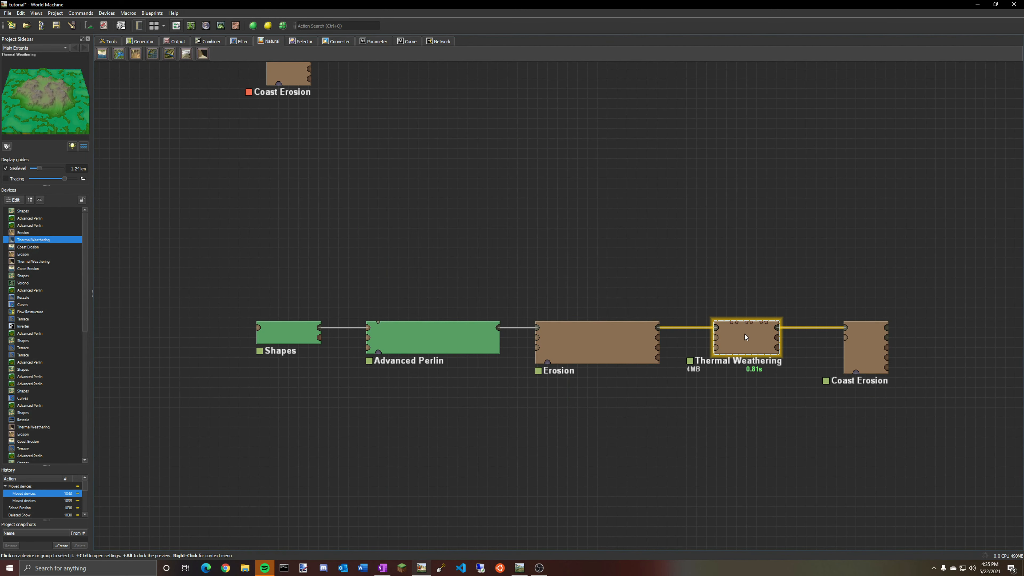
left_click(851, 348)
left_click(778, 349)
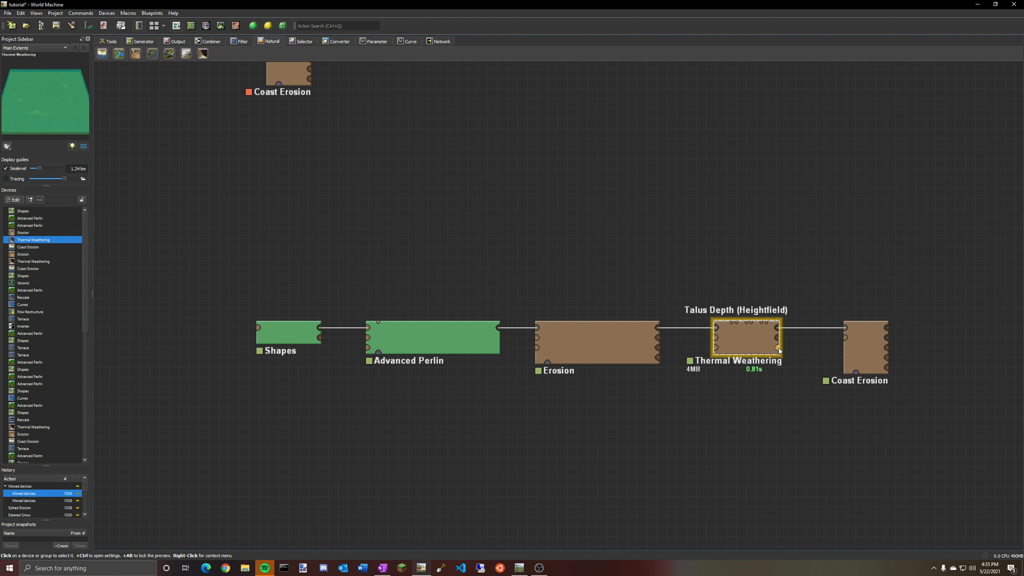
left_click(868, 349)
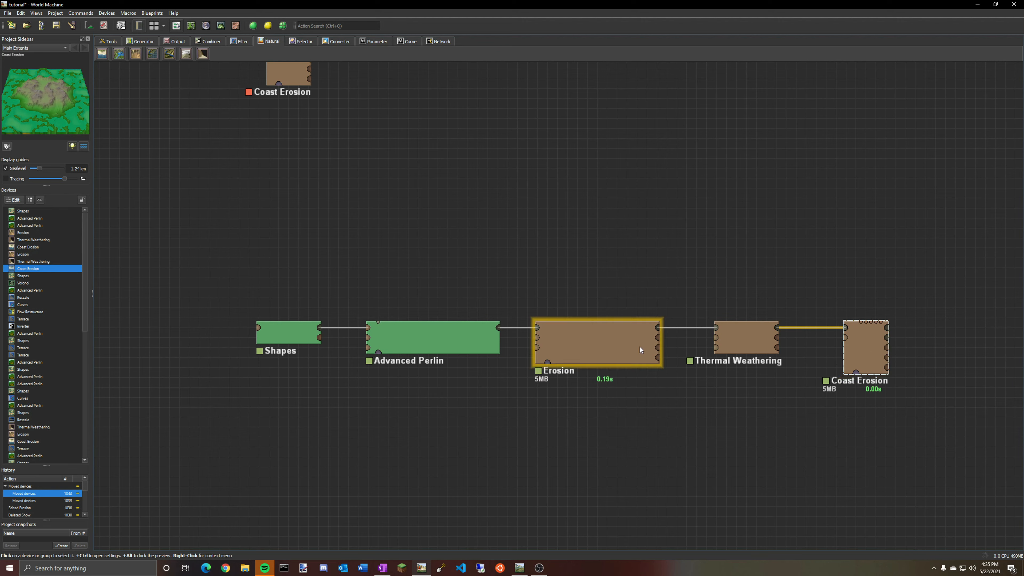
left_click(720, 347)
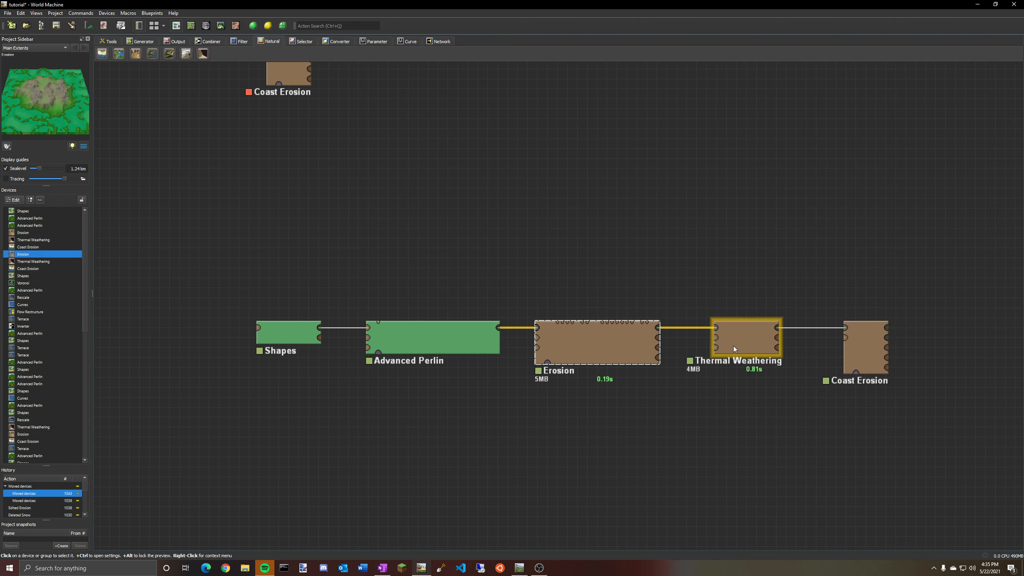
left_click(872, 362)
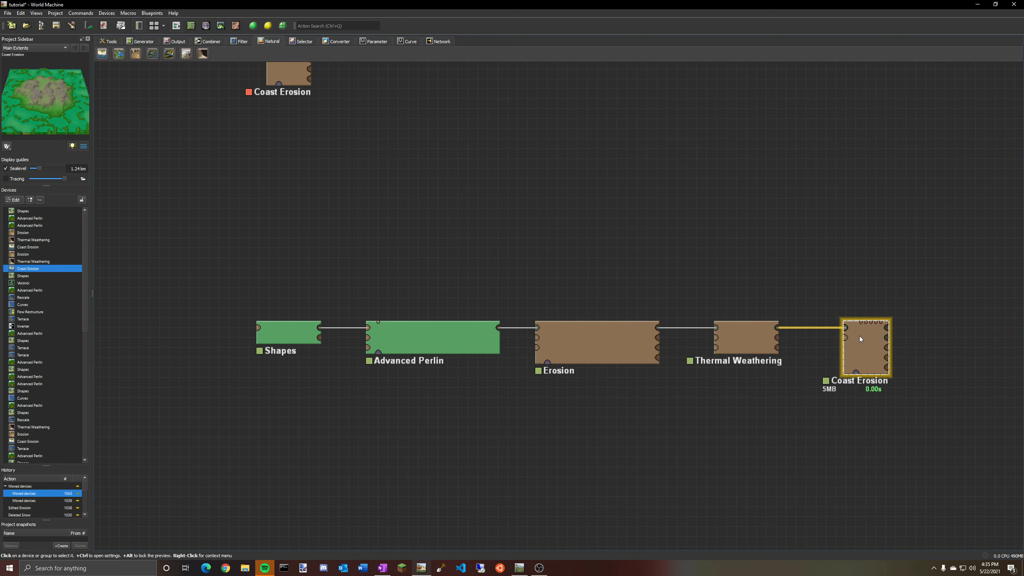
left_click_drag(856, 374, 732, 474)
left_click(556, 355)
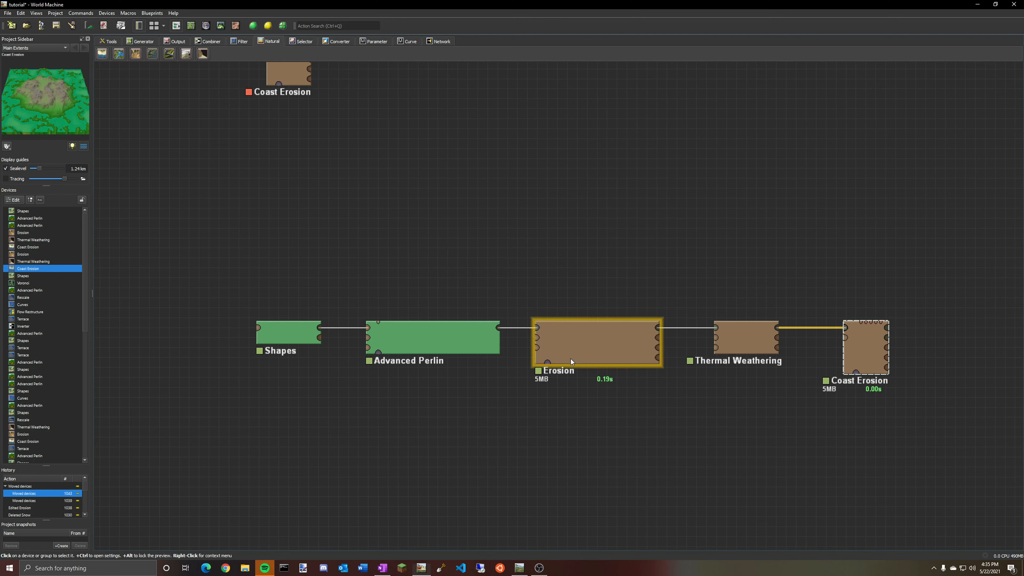
Browse the network to examine the filter devices, including Flow Restructure and Terrace.
right_click_drag(666, 437, 616, 406)
scroll(545, 358, "up", 1)
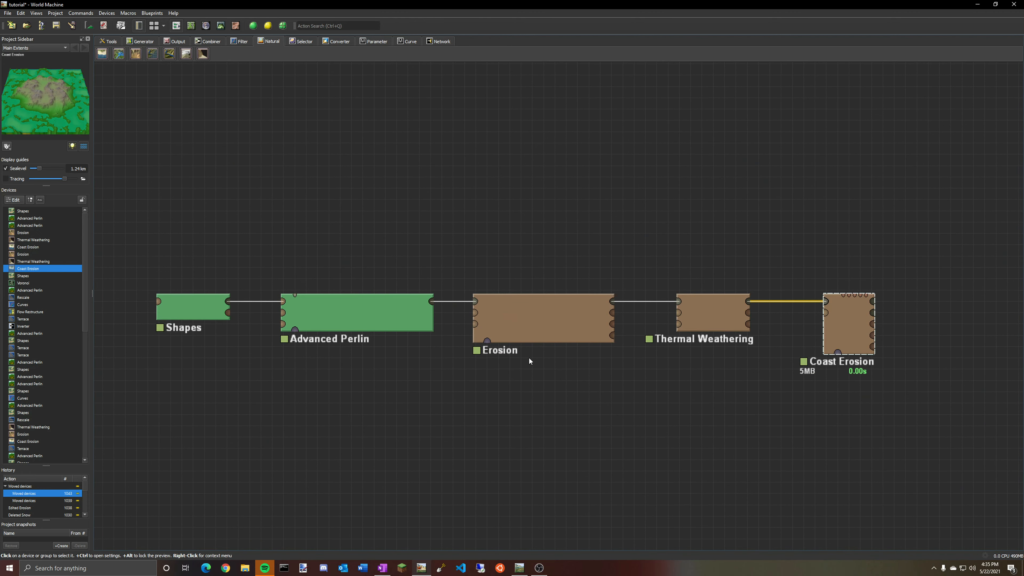
right_click_drag(425, 369, 488, 381)
right_click_drag(550, 493, 558, 257)
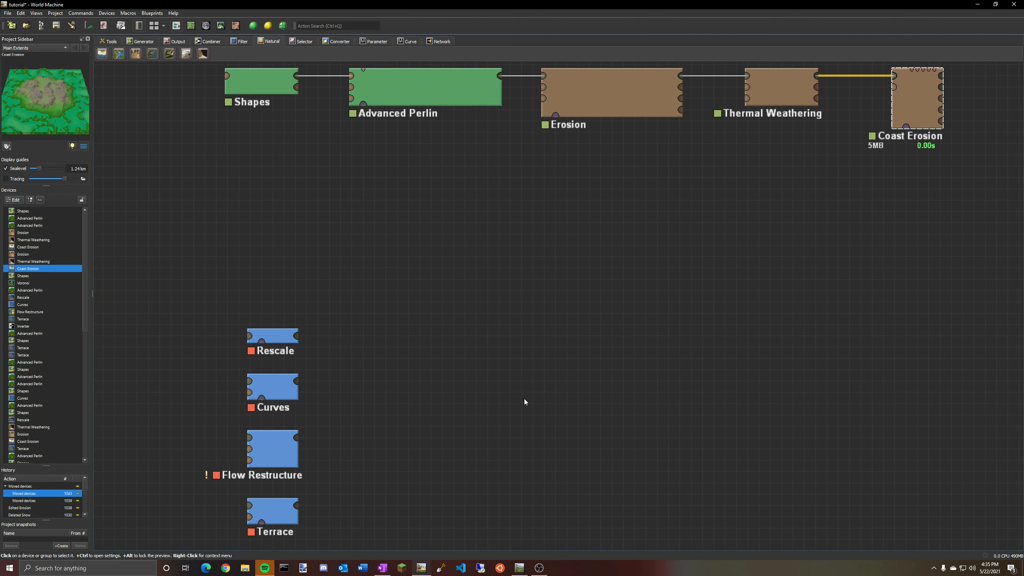
right_click_drag(525, 395, 537, 181)
right_click_drag(444, 163, 439, 208)
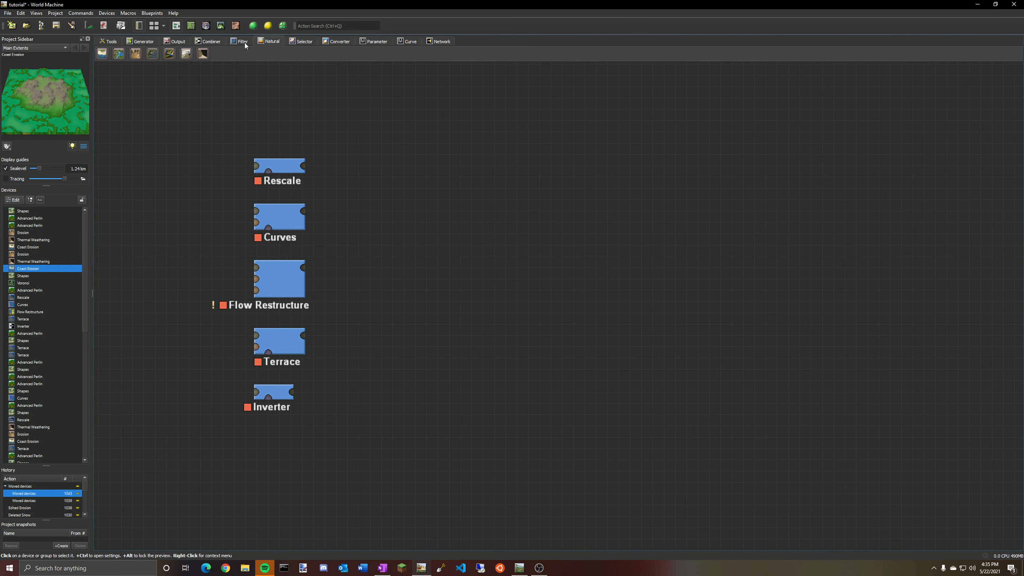
scroll(357, 241, "down", 1)
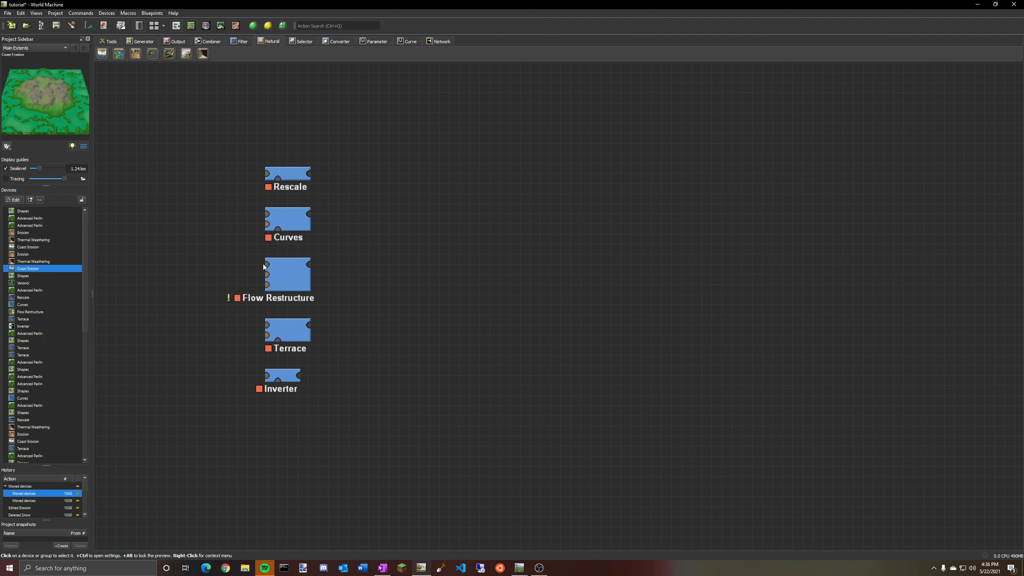
left_click(289, 283)
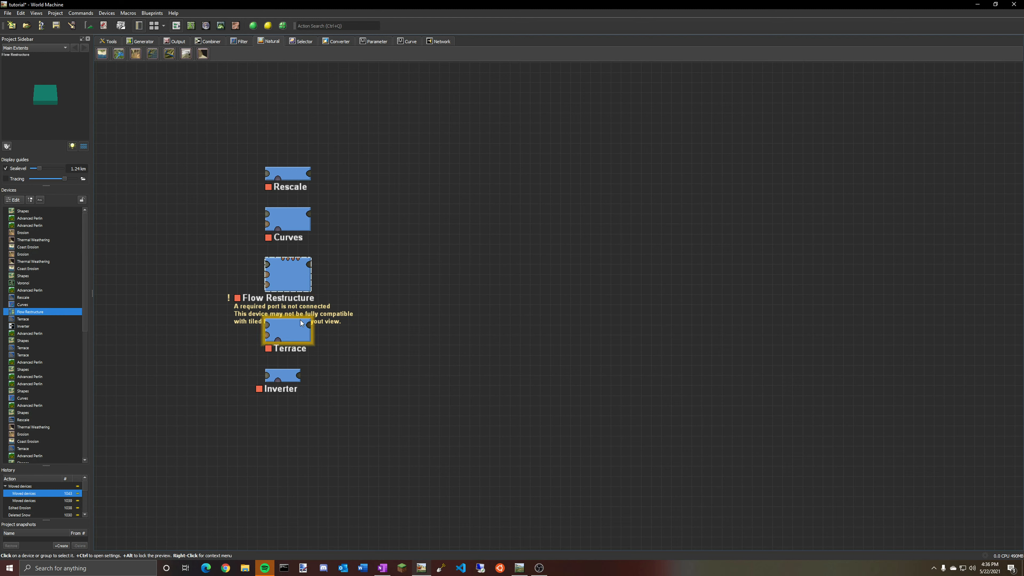
left_click(282, 329)
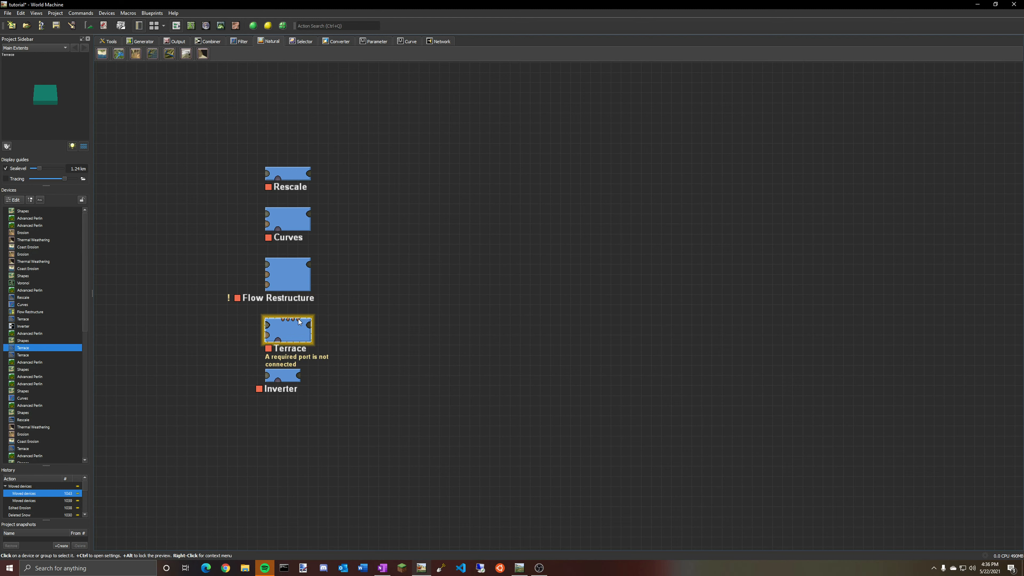
scroll(347, 332, "down", 1)
scroll(362, 333, "up", 1)
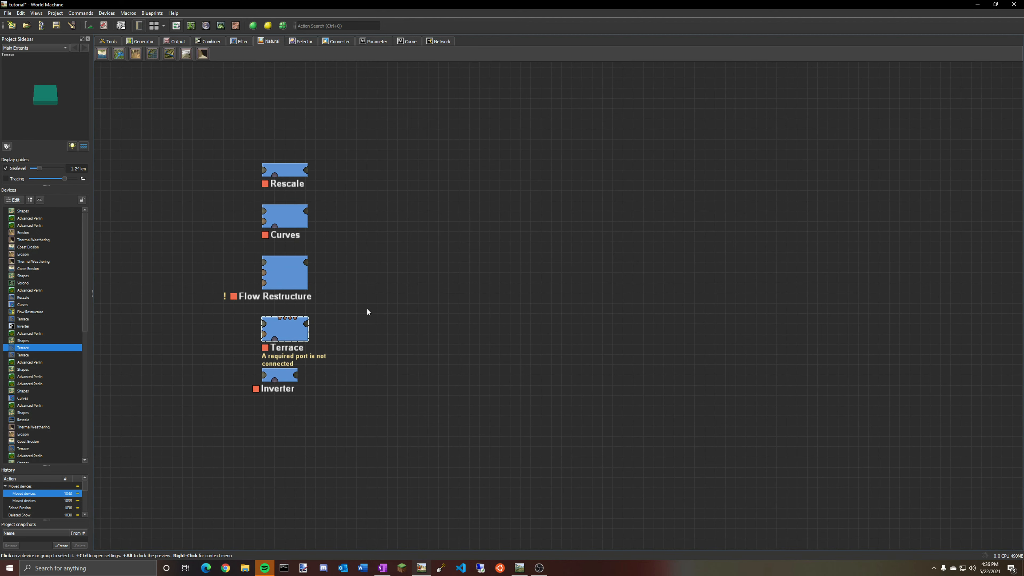
scroll(290, 133, "up", 1)
left_click(239, 42)
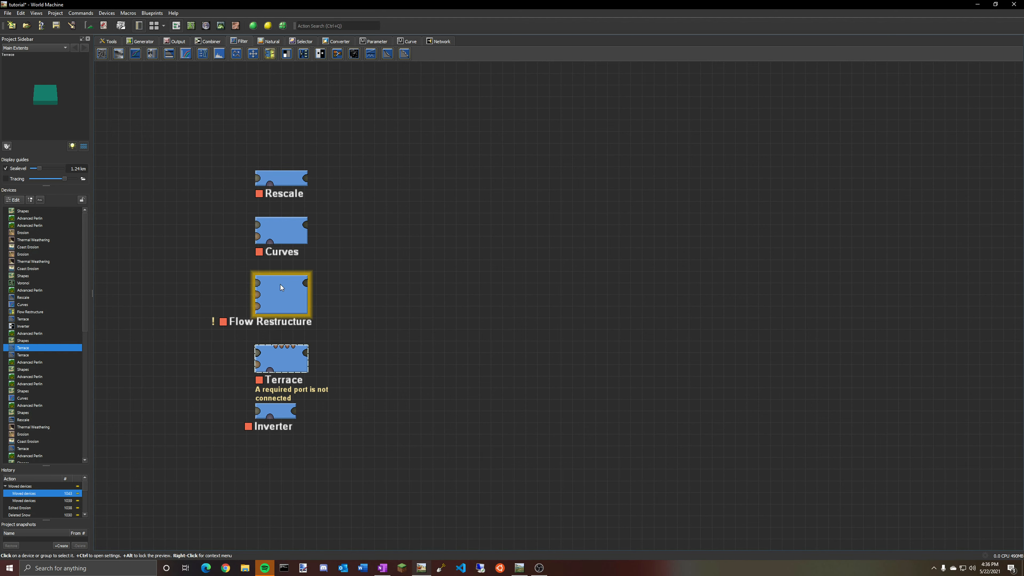
Locate the Shapes, Advanced Perlin and Terrace chain and preview the Shapes output in the 2D and 3D views.
middle_click_drag(409, 385, 411, 227)
middle_click_drag(415, 185, 407, 343)
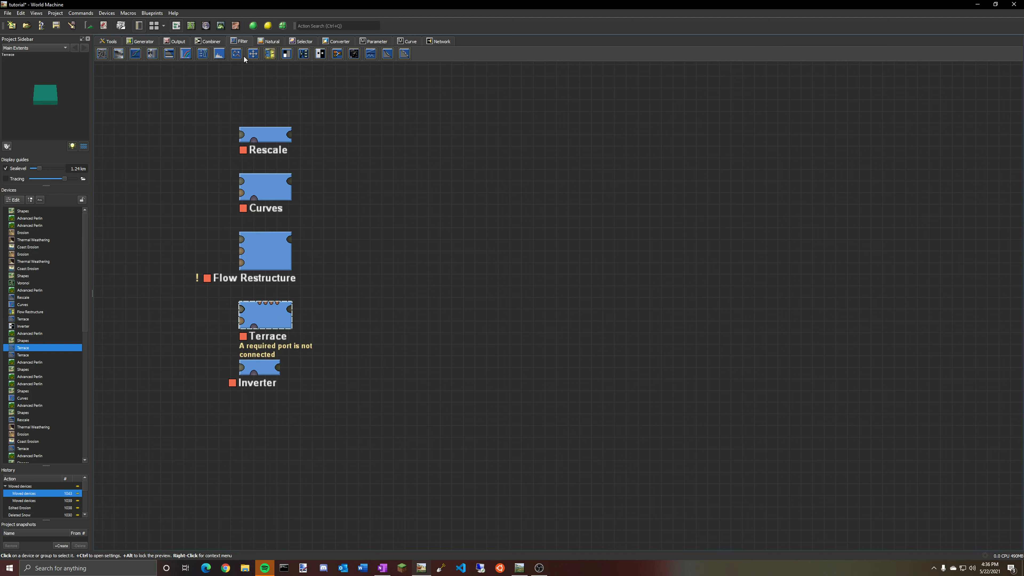
middle_click_drag(436, 223, 489, 209)
middle_click_drag(479, 334, 465, 118)
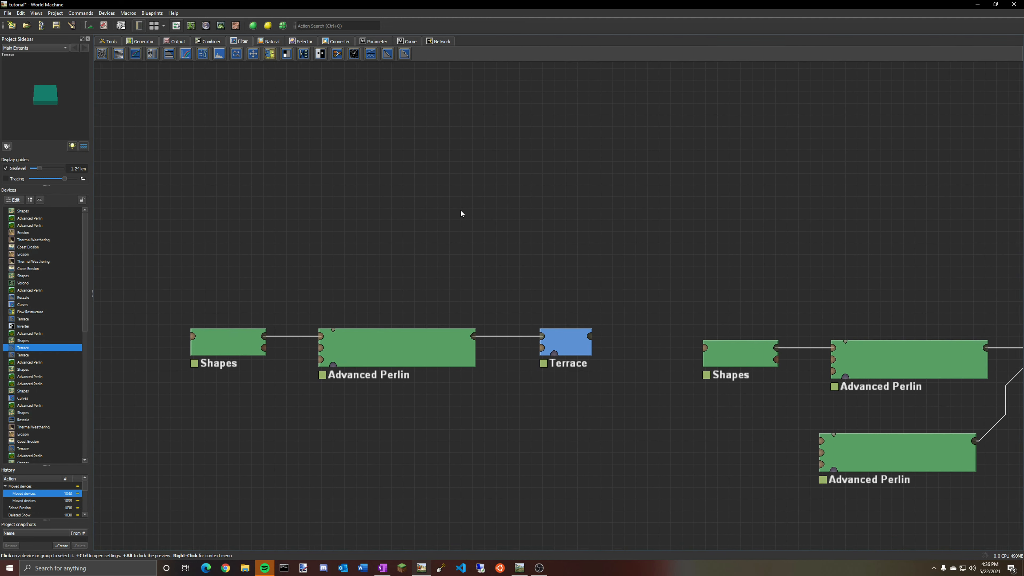
left_click(344, 265)
left_click(219, 259)
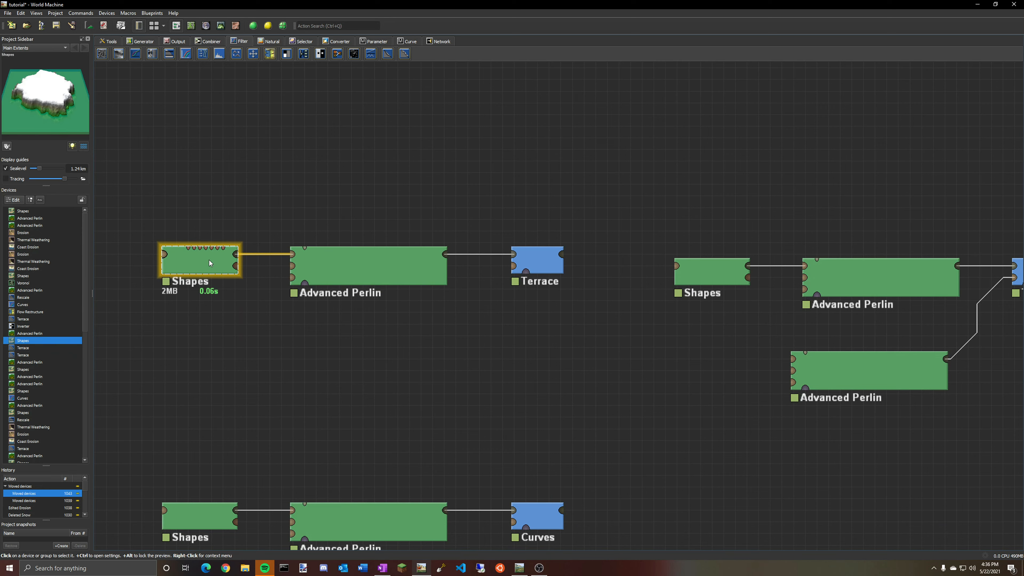
left_click(205, 25)
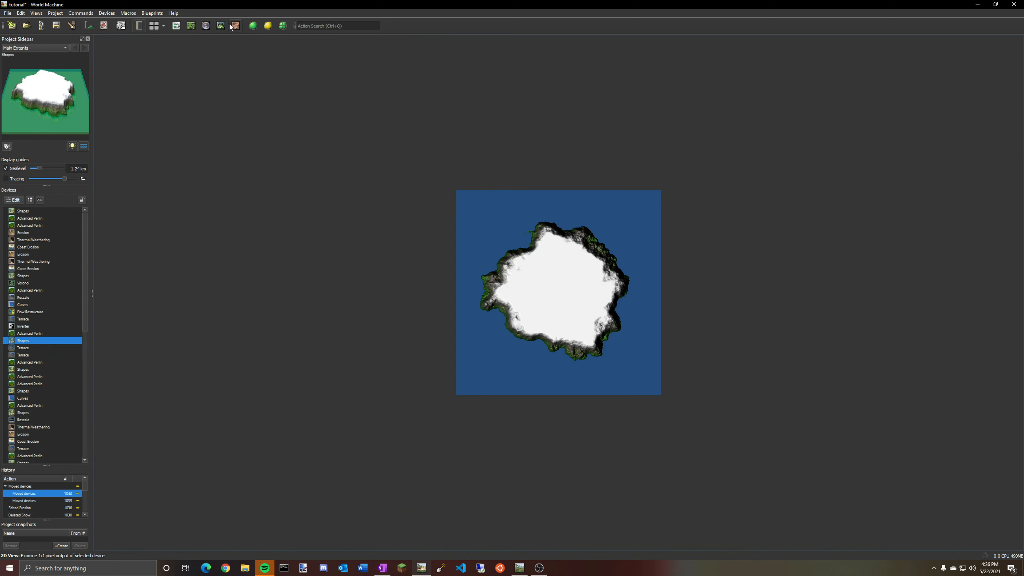
left_click(221, 25)
left_click(174, 28)
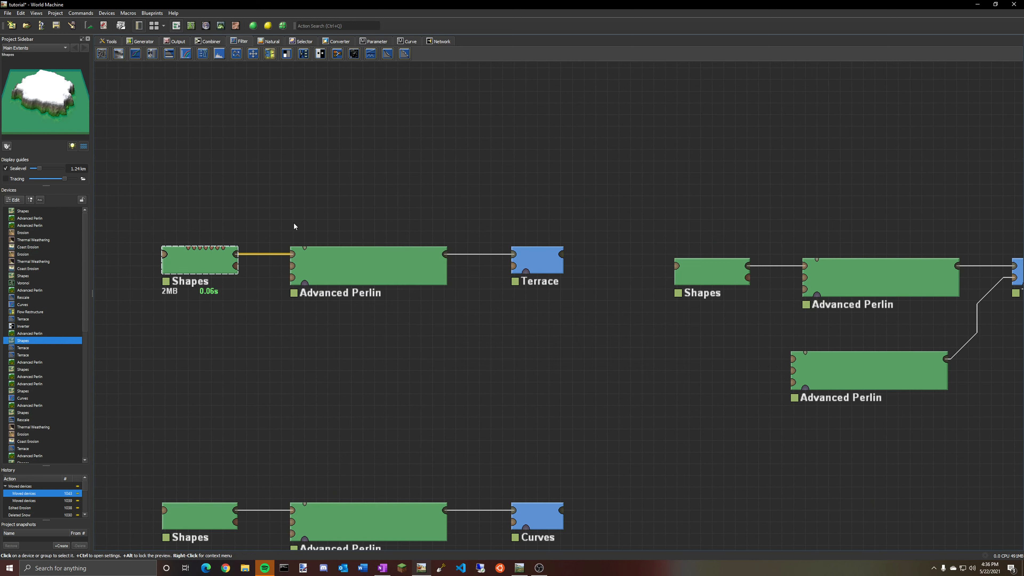
Preview the Terrace device in the 3D view and compare it with its Advanced Perlin input.
left_click(368, 274)
left_click(544, 265)
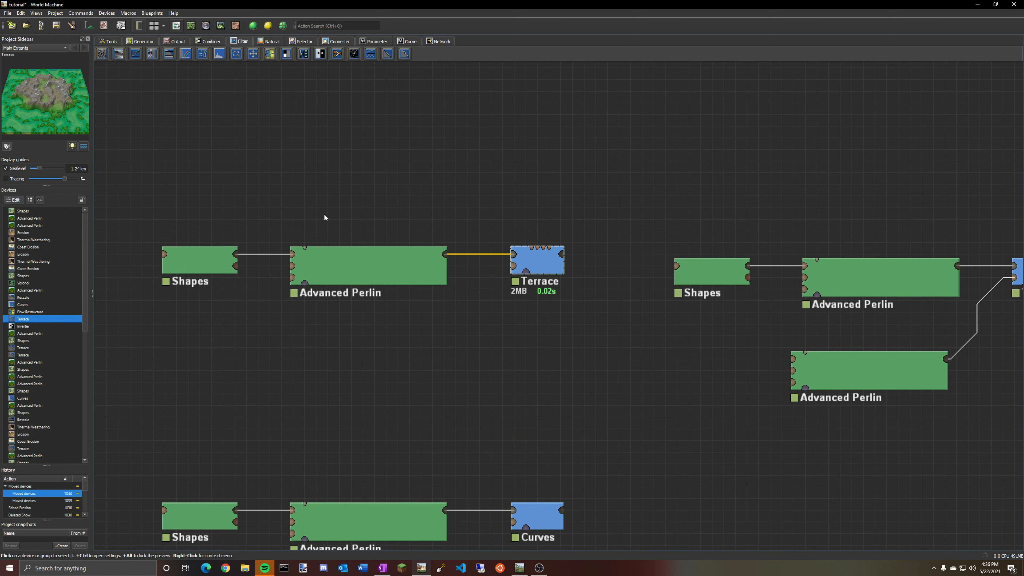
left_click(221, 25)
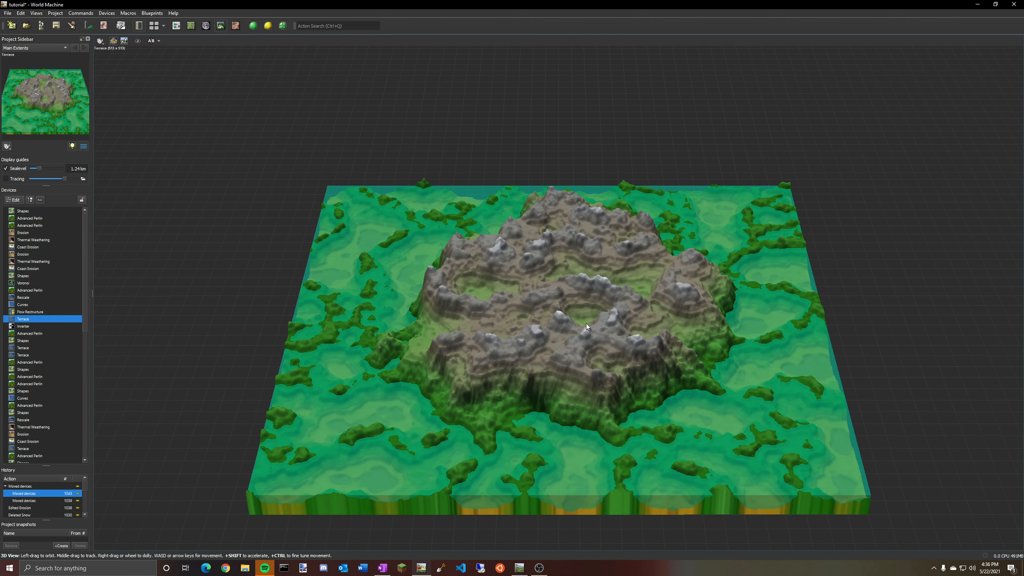
left_click_drag(404, 323, 199, 335)
scroll(581, 339, "up", 5)
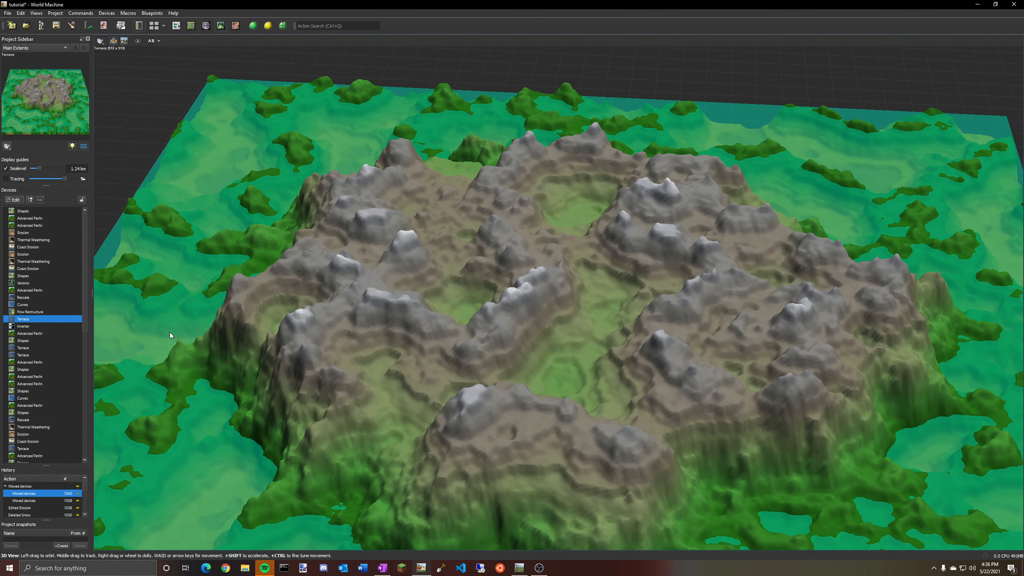
scroll(28, 360, "down", 1)
left_click(28, 360)
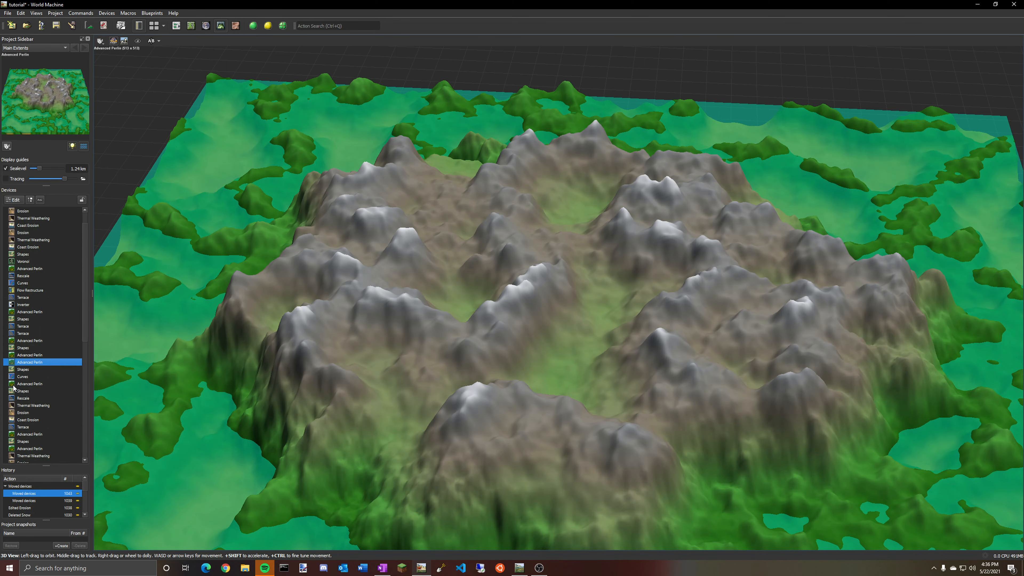
left_click(22, 334)
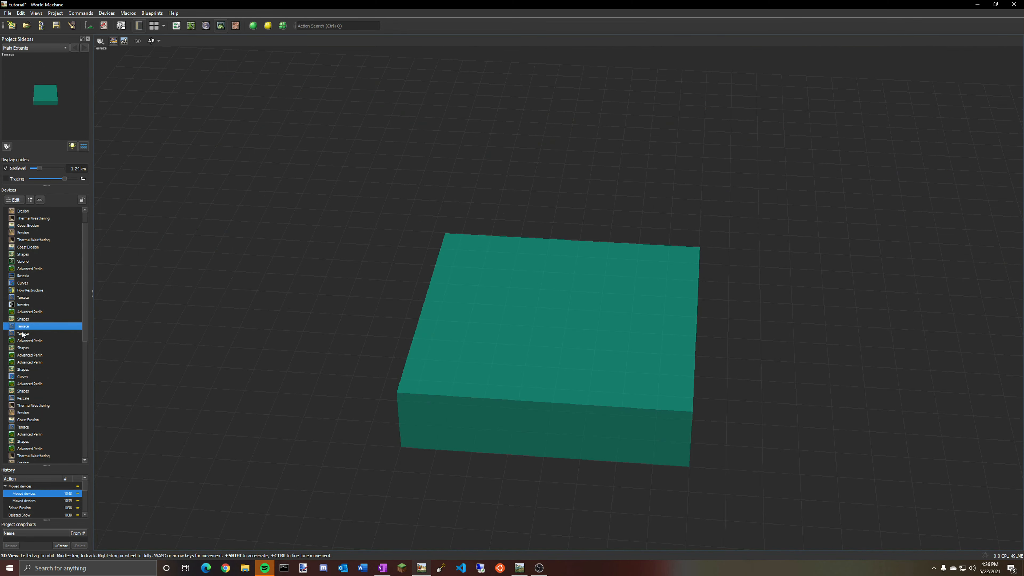
left_click(39, 363)
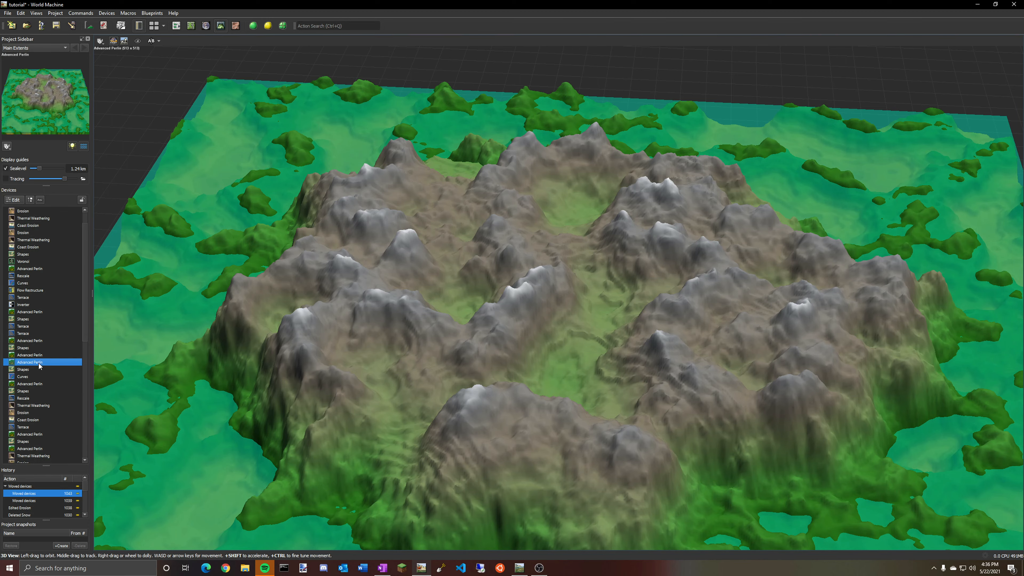
left_click(27, 334)
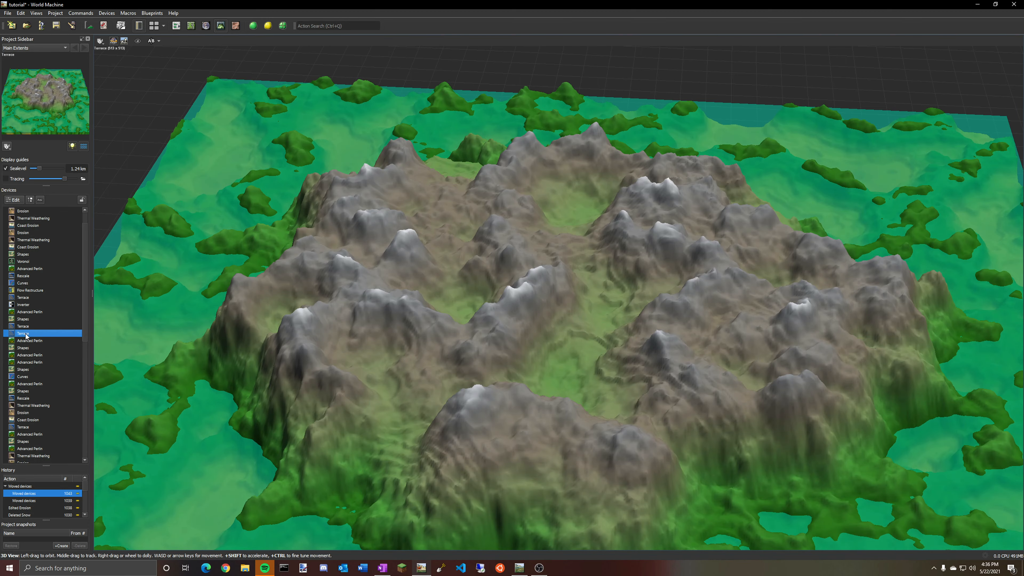
Select the Rescale, Curves and Terrace devices in turn to compare their previews in the 3D view.
left_click_drag(412, 335, 429, 308)
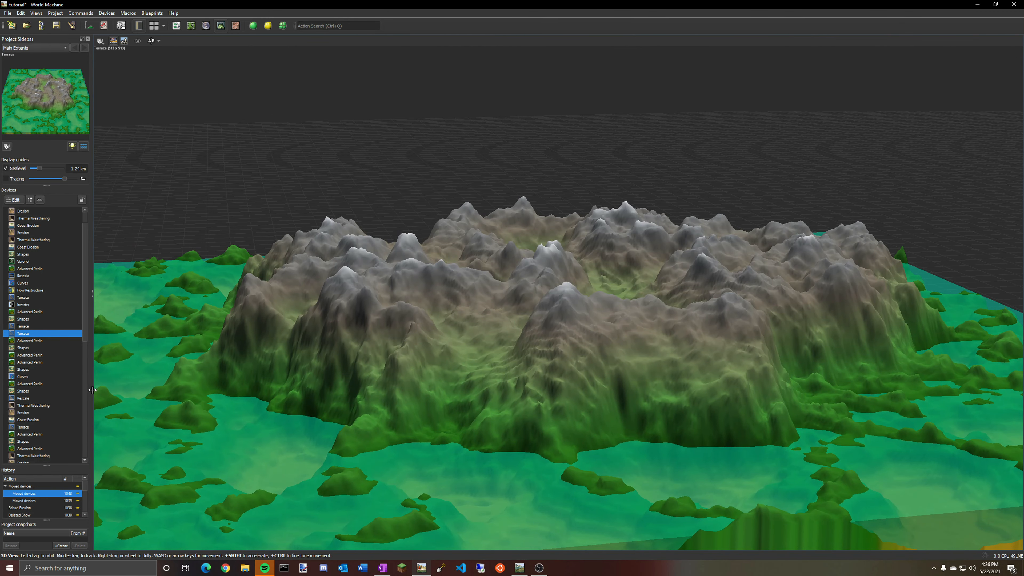
left_click(24, 427)
left_click(22, 400)
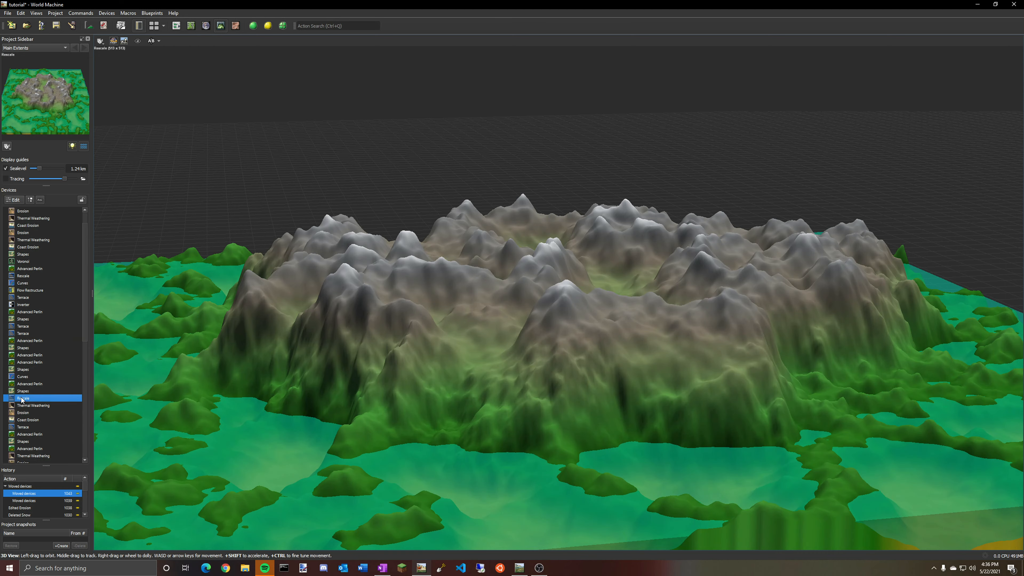
left_click(21, 377)
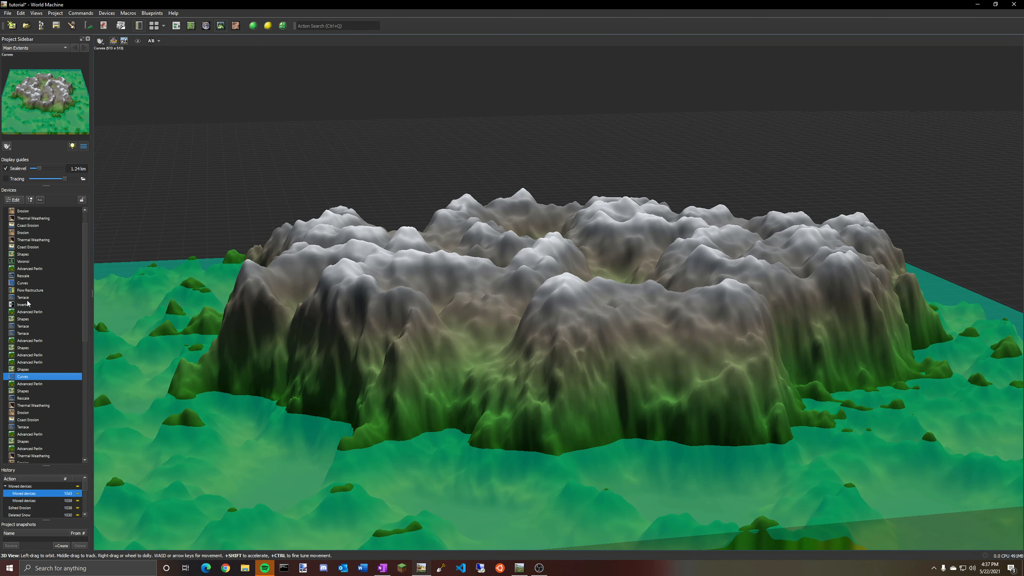
scroll(28, 303, "up", 1)
left_click(22, 318)
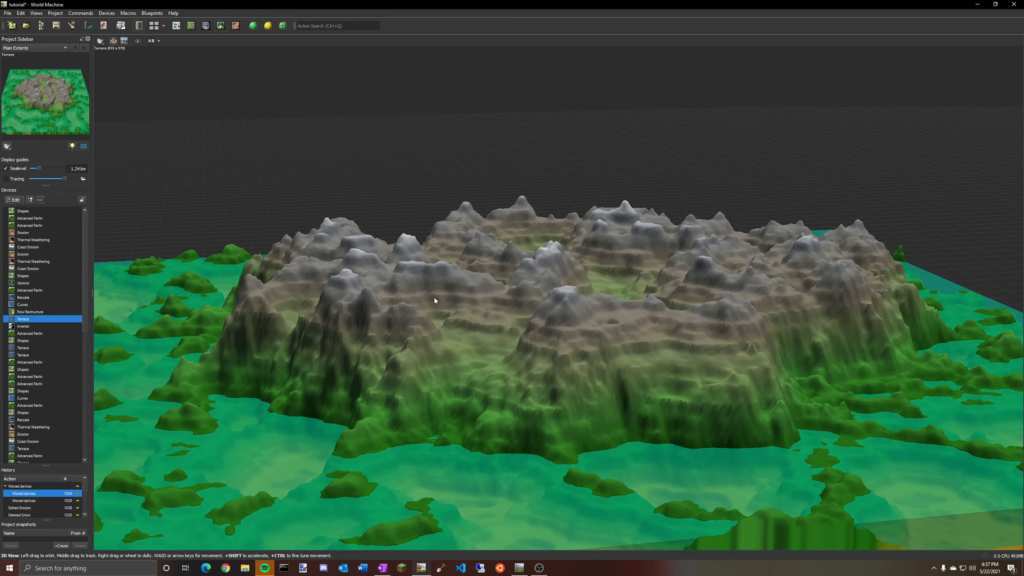
mouse_move(434, 298)
left_mouse_down()
mouse_move(421, 340)
mouse_move(413, 278)
mouse_move(432, 325)
mouse_move(540, 324)
mouse_move(607, 318)
mouse_move(620, 277)
mouse_move(663, 294)
mouse_move(710, 337)
mouse_move(589, 359)
mouse_move(571, 308)
mouse_move(557, 344)
mouse_move(449, 286)
left_mouse_up()
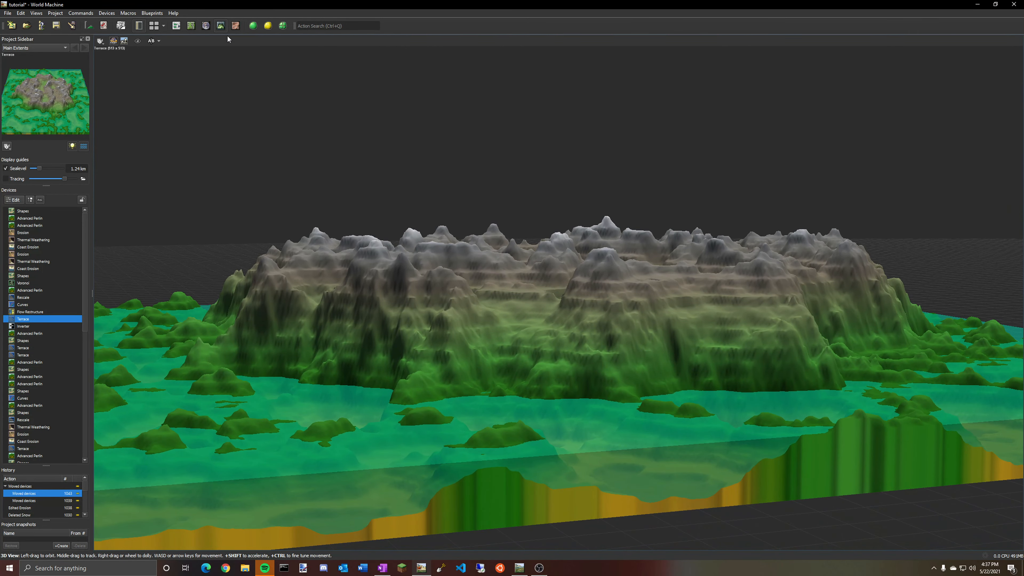
Switch between the network and 3D view to examine the Terrace device fed by two Advanced Perlin devices.
left_click(180, 28)
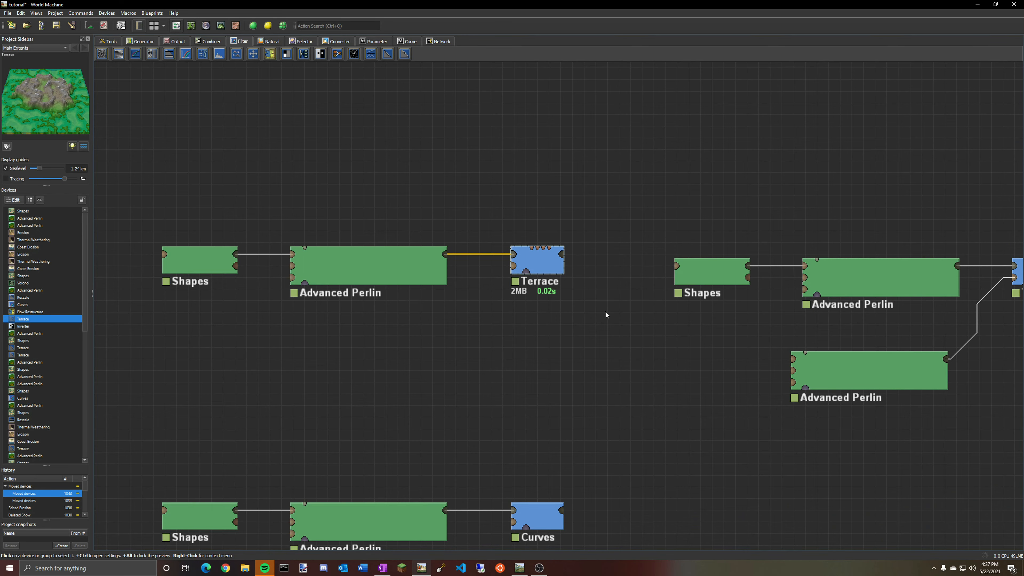
middle_click_drag(605, 311, 365, 278)
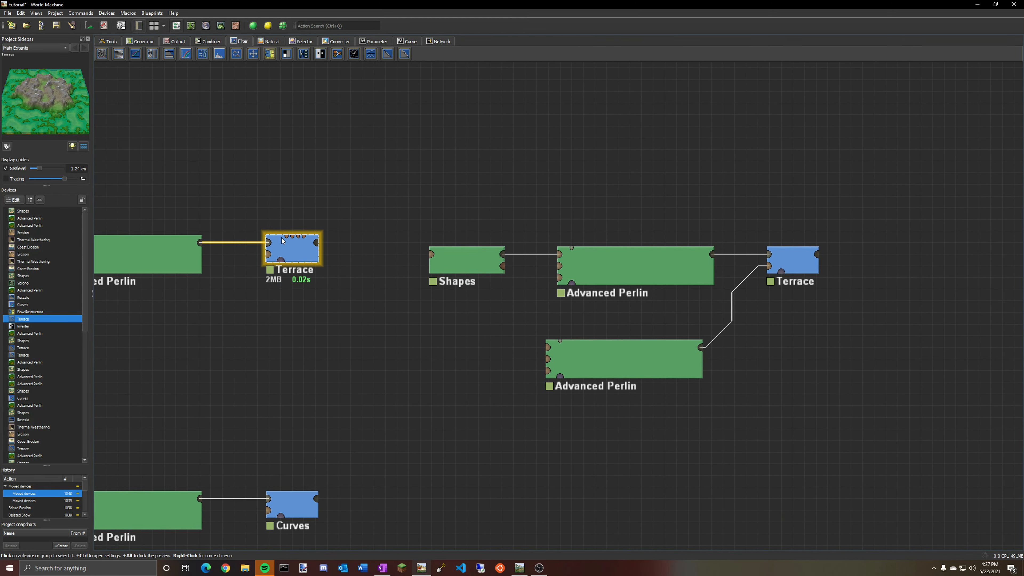
left_click(221, 26)
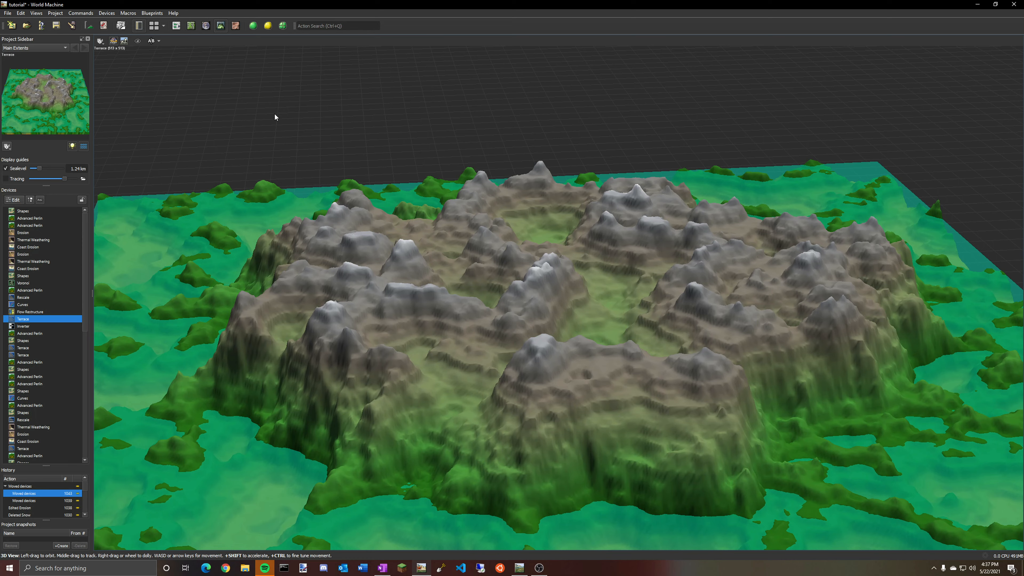
left_click(177, 25)
left_click(648, 283)
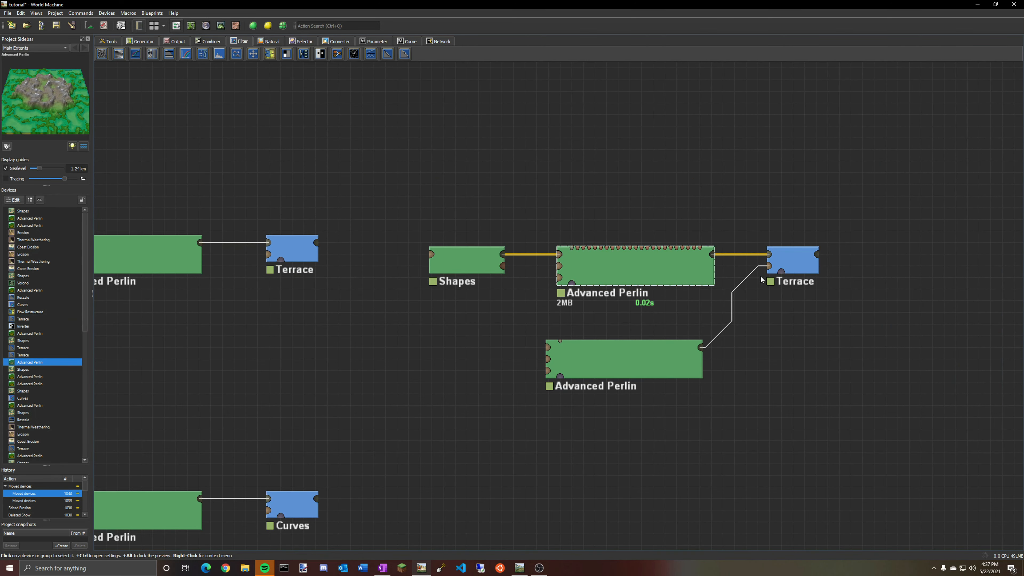
left_click(771, 270)
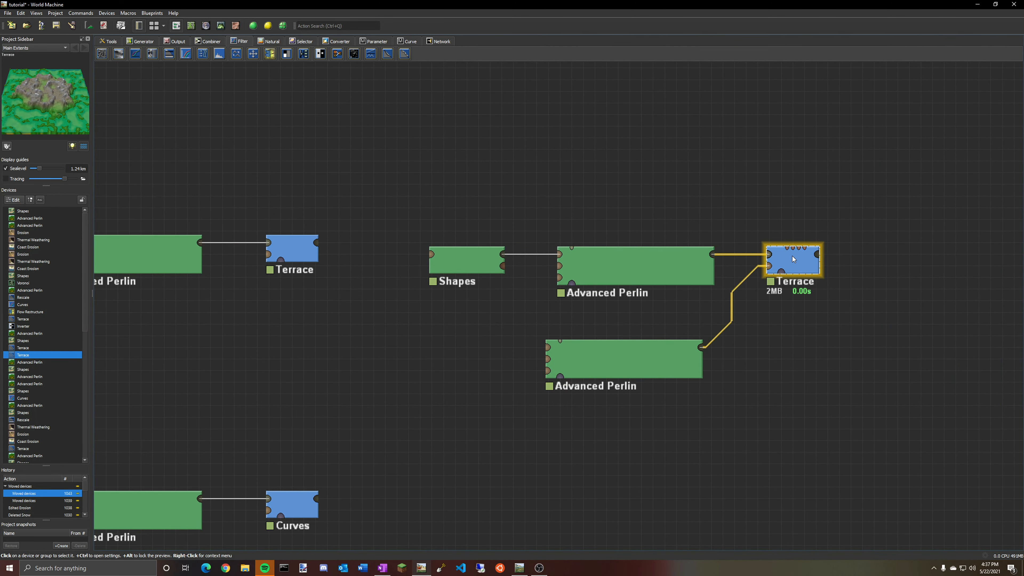
left_click(220, 27)
left_click_drag(568, 237, 612, 268)
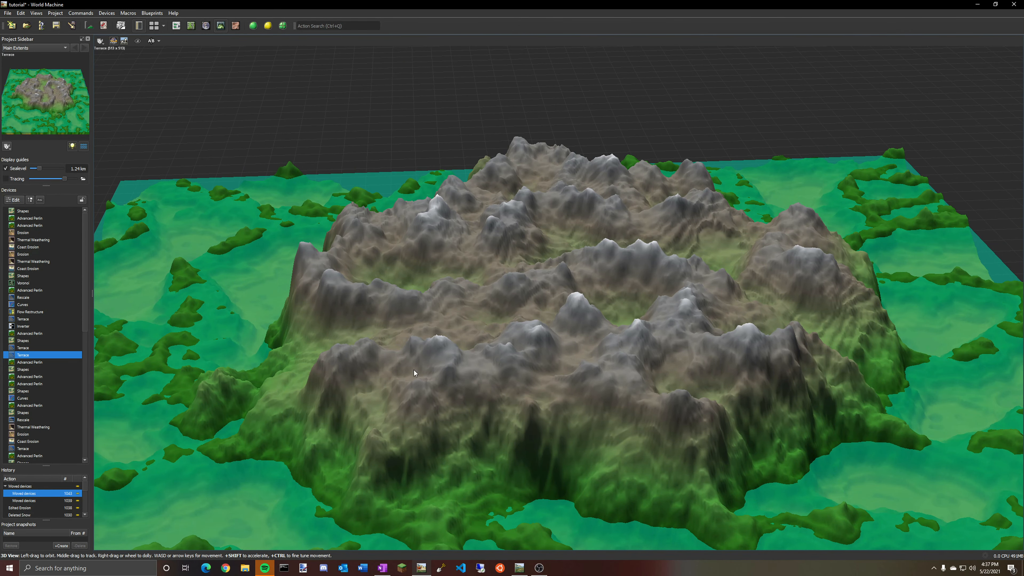
left_click(191, 26)
left_click(176, 25)
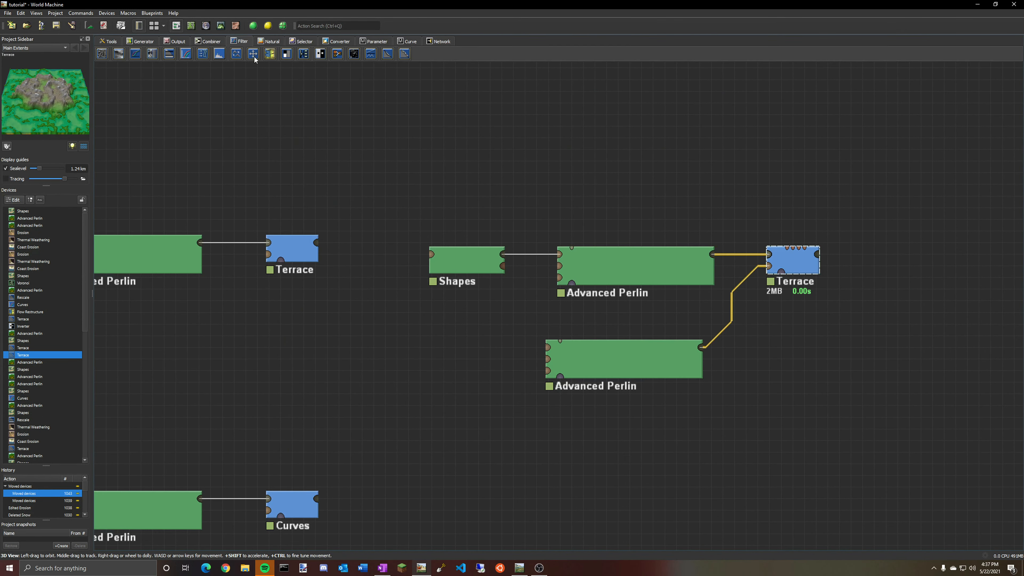
Set the lower Advanced Perlin device's Feature Scale to about 7.343 km.
double_click(635, 364)
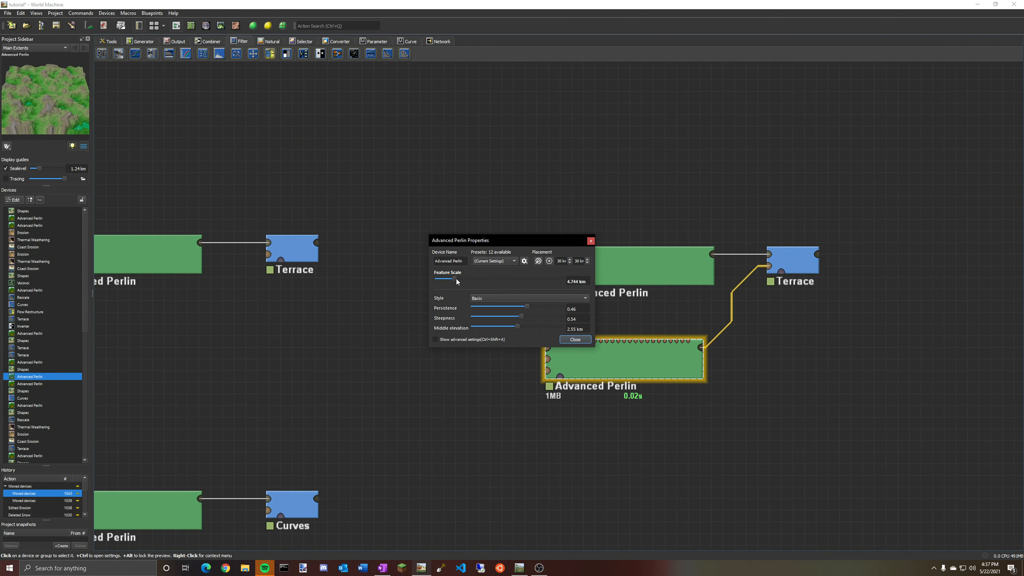
mouse_move(456, 278)
left_mouse_down()
mouse_move(473, 278)
mouse_move(461, 278)
left_mouse_up()
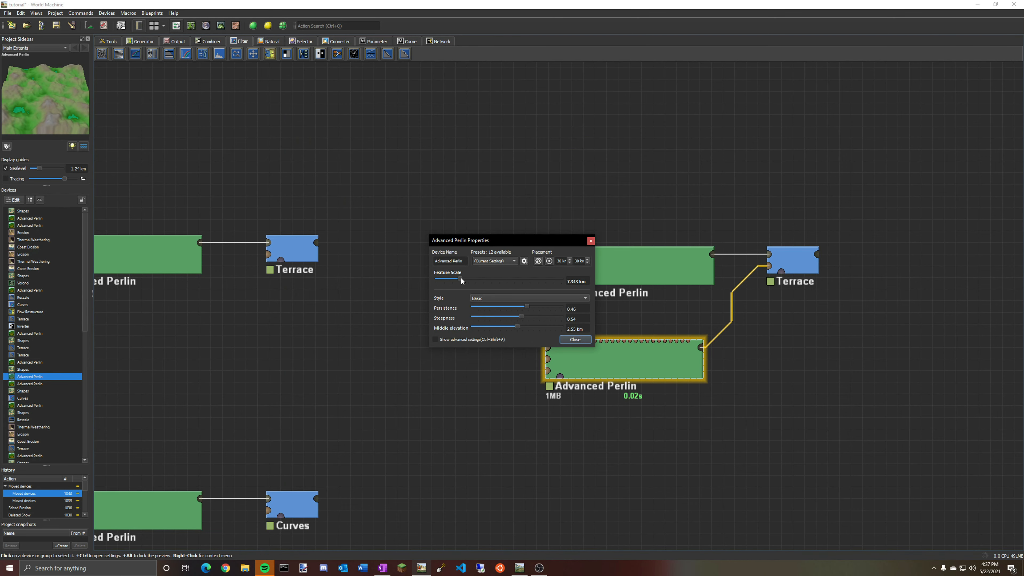
left_click(575, 340)
Set the right Terrace device's Number of Terraces to 38 and browse its presets list.
double_click(792, 261)
left_click(548, 327)
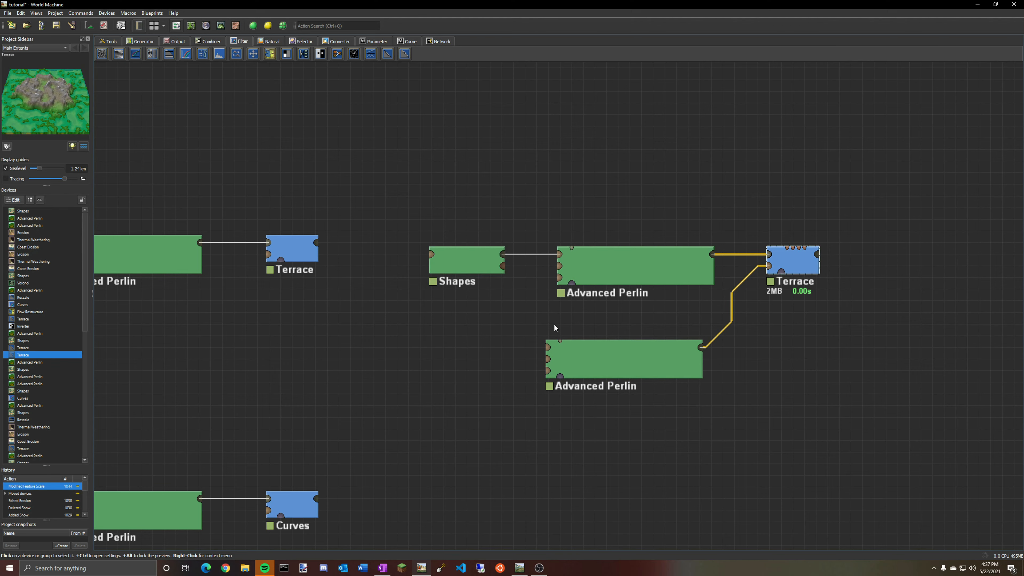
double_click(792, 260)
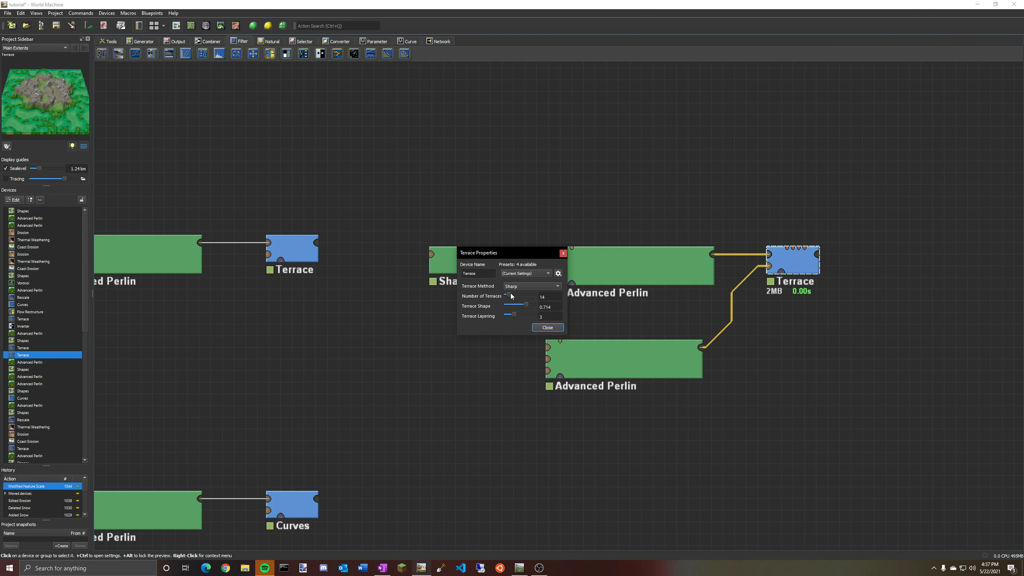
left_click_drag(509, 297, 519, 301)
left_click(522, 273)
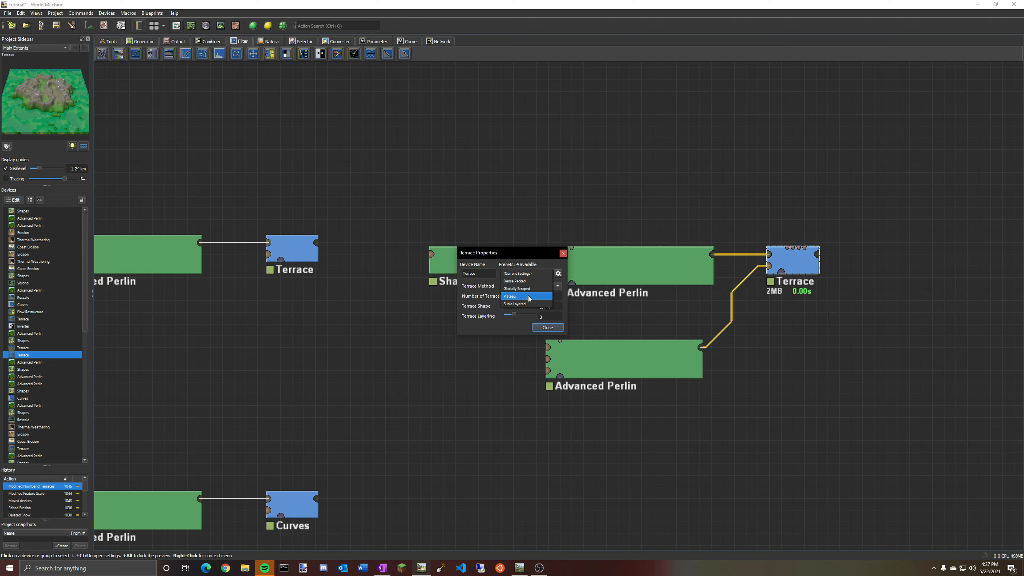
left_click(647, 260)
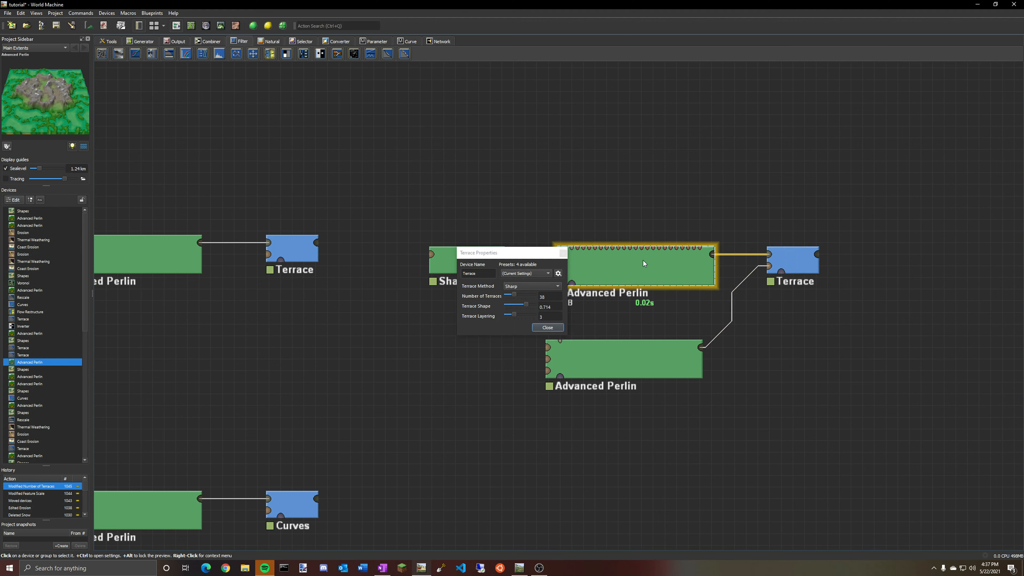
left_click(564, 253)
Preview the Shapes, Advanced Perlin and first Terrace devices, switching to the 3D view.
left_click(477, 264)
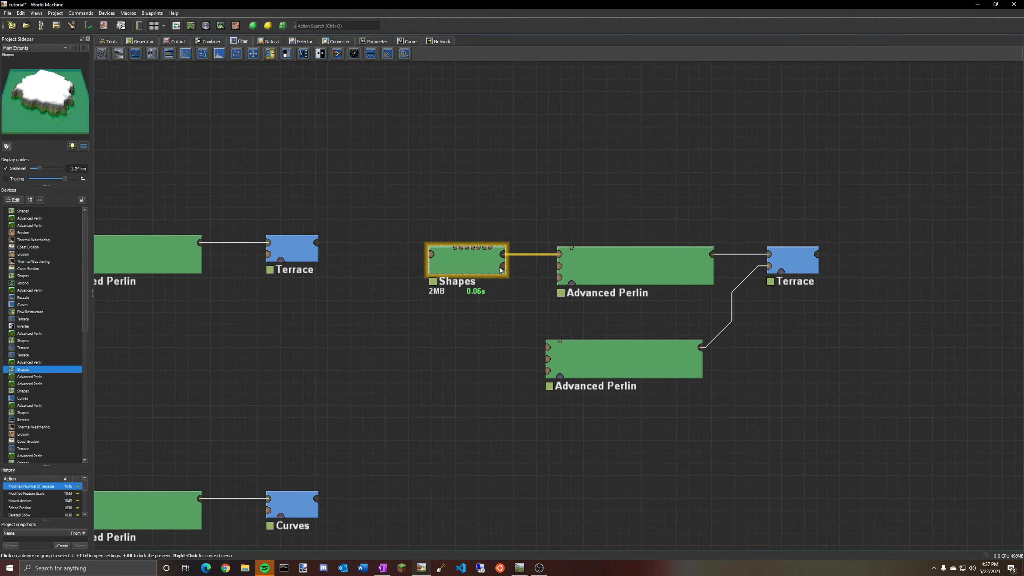
left_click(616, 279)
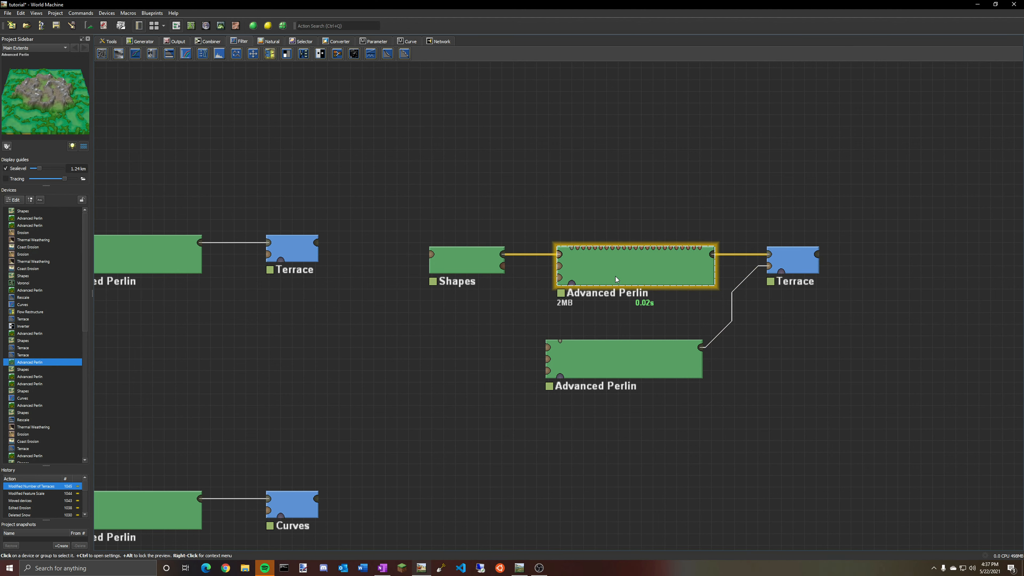
double_click(294, 250)
left_click(564, 251)
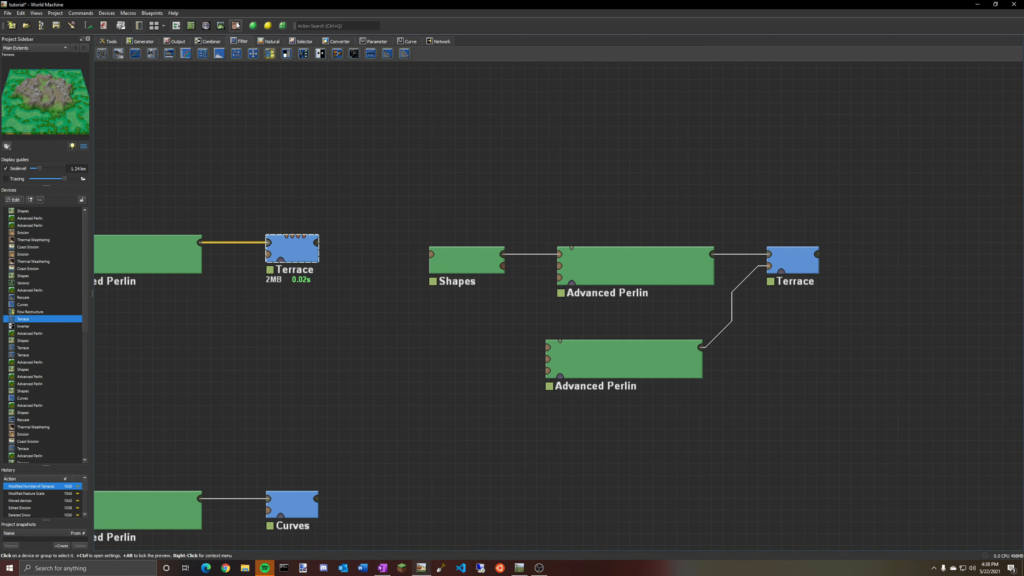
left_click(221, 26)
left_click_drag(547, 320, 399, 310)
Set the first Terrace device's Number of Terraces to 25, Terrace Layering to 4 and Terrace Shape to 0.68.
double_click(25, 319)
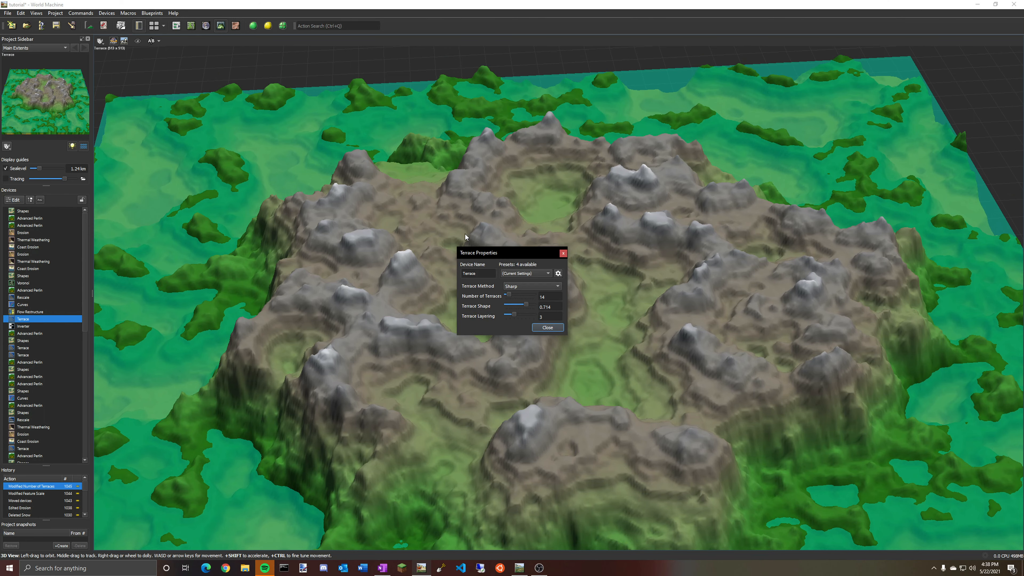
left_click_drag(510, 297, 514, 298)
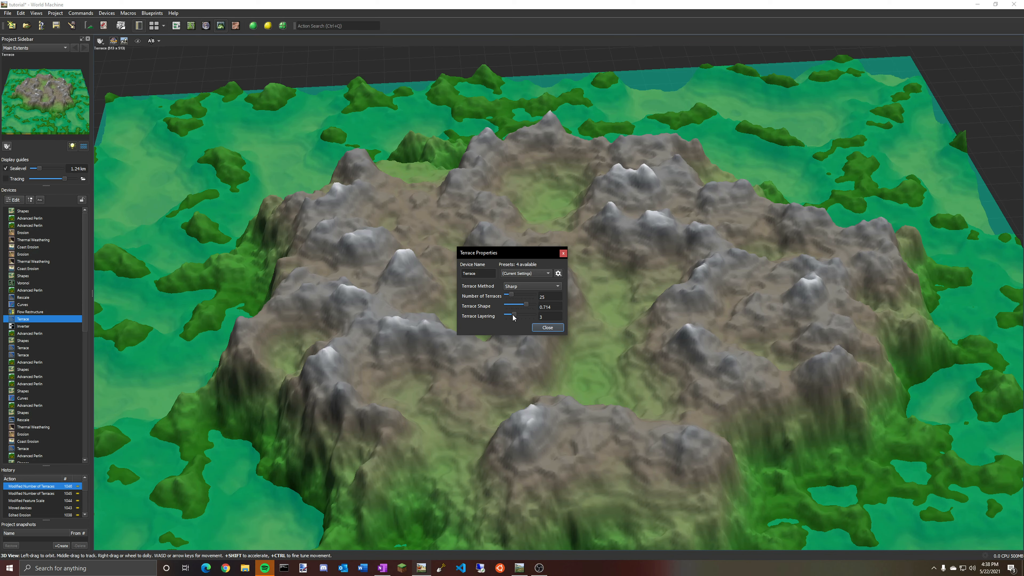
left_click_drag(515, 317, 546, 314)
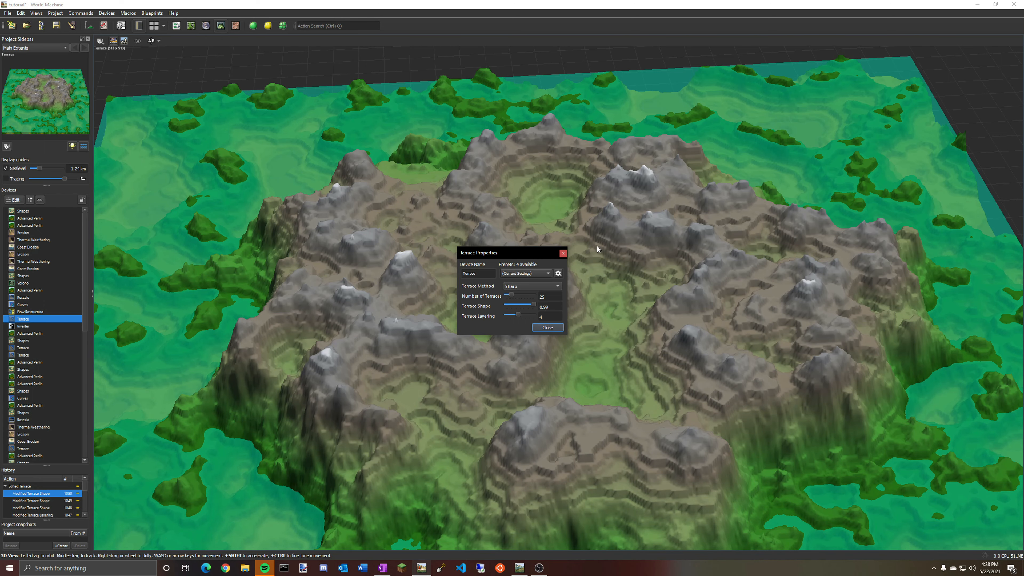
left_click_drag(536, 309, 525, 308)
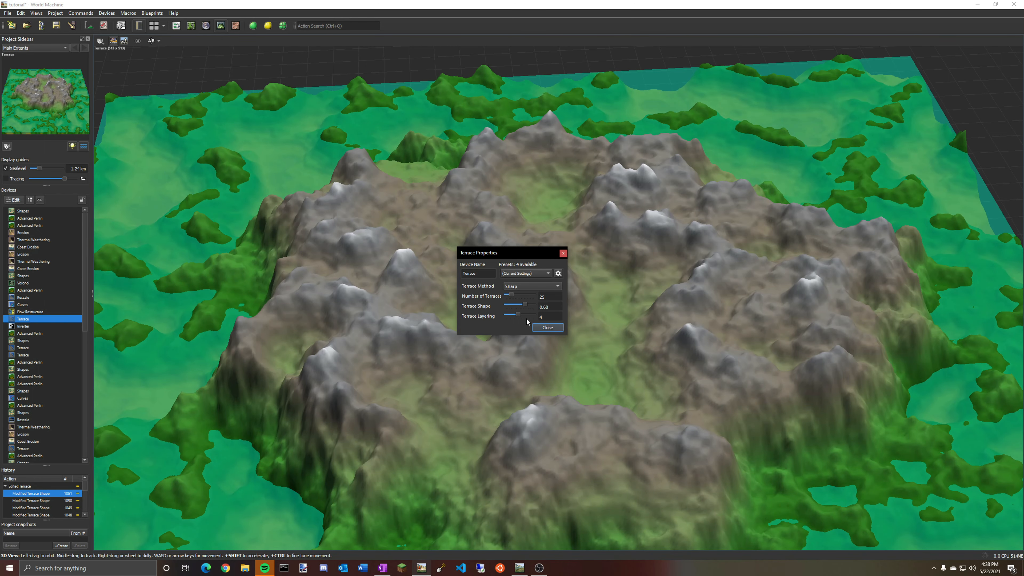
left_click(548, 327)
Select the Shapes, Advanced Perlin and Curves devices of another chain in turn to preview them.
scroll(258, 60, "down", 5)
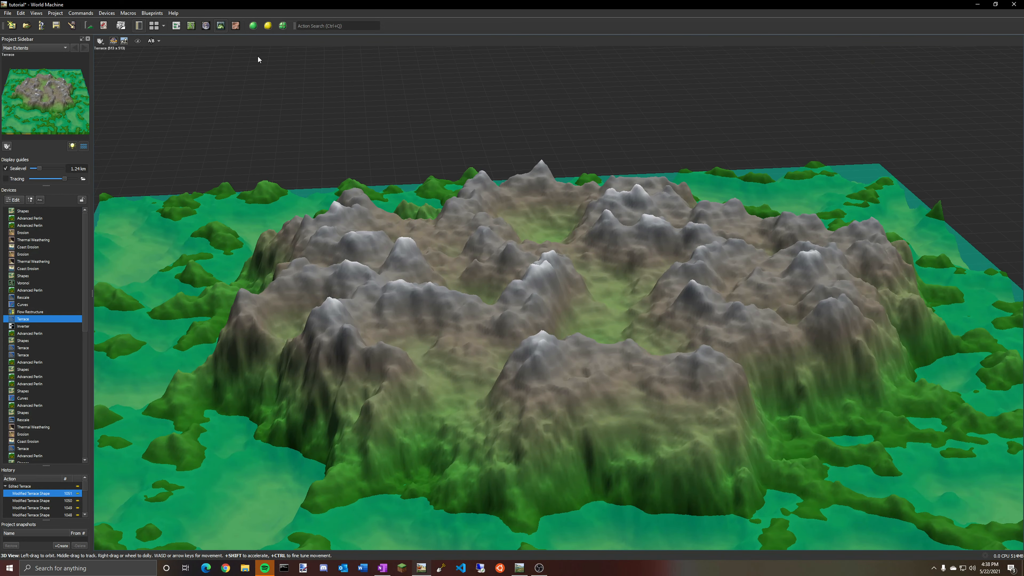
left_click(176, 25)
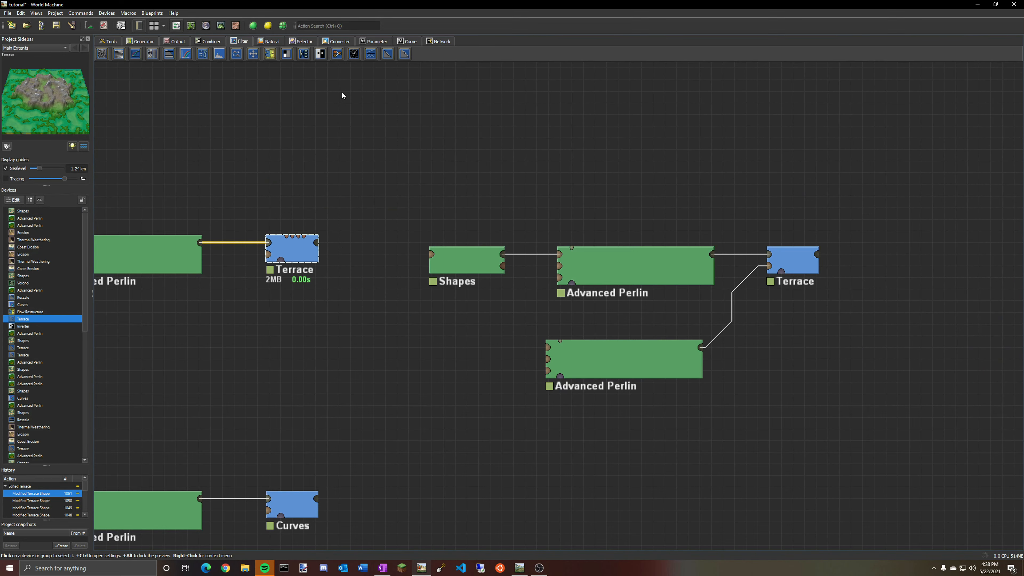
right_click_drag(450, 405, 745, 167)
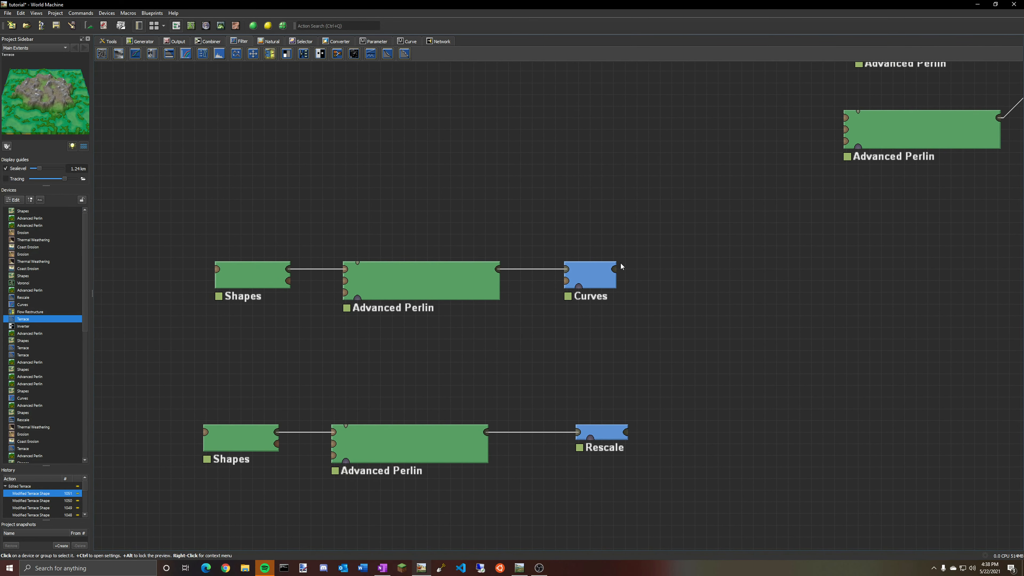
left_click(262, 279)
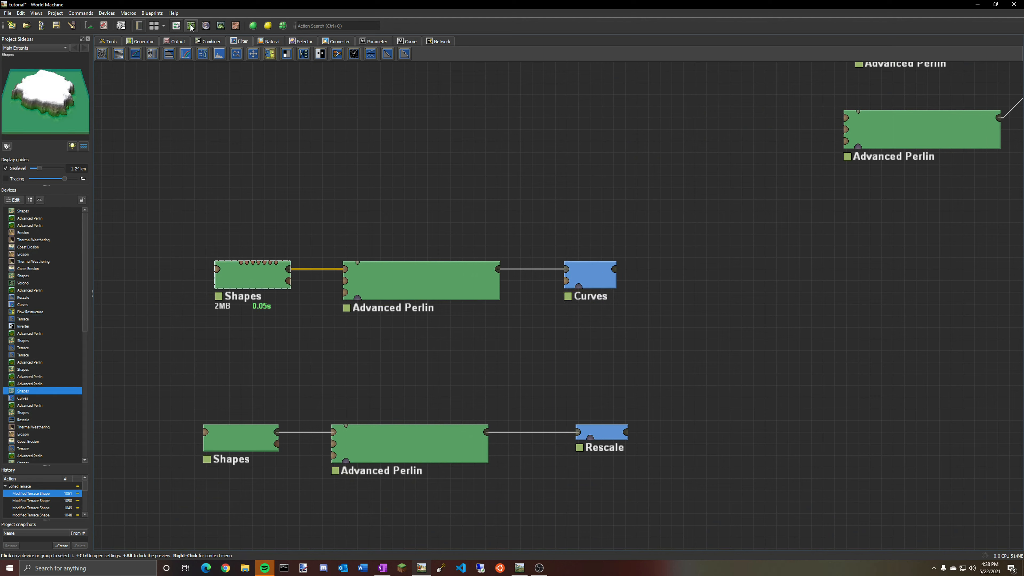
left_click(401, 280)
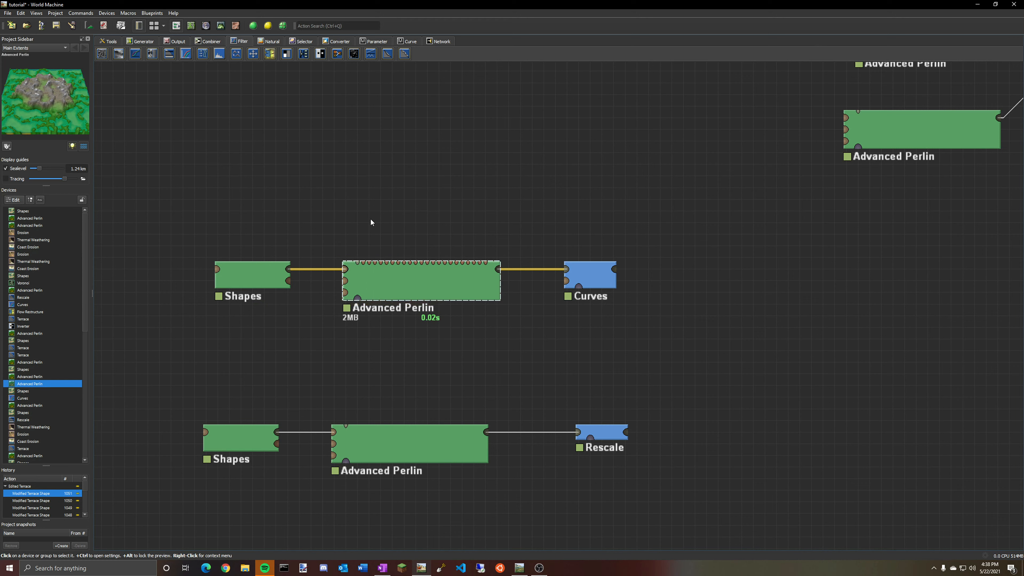
left_click(582, 280)
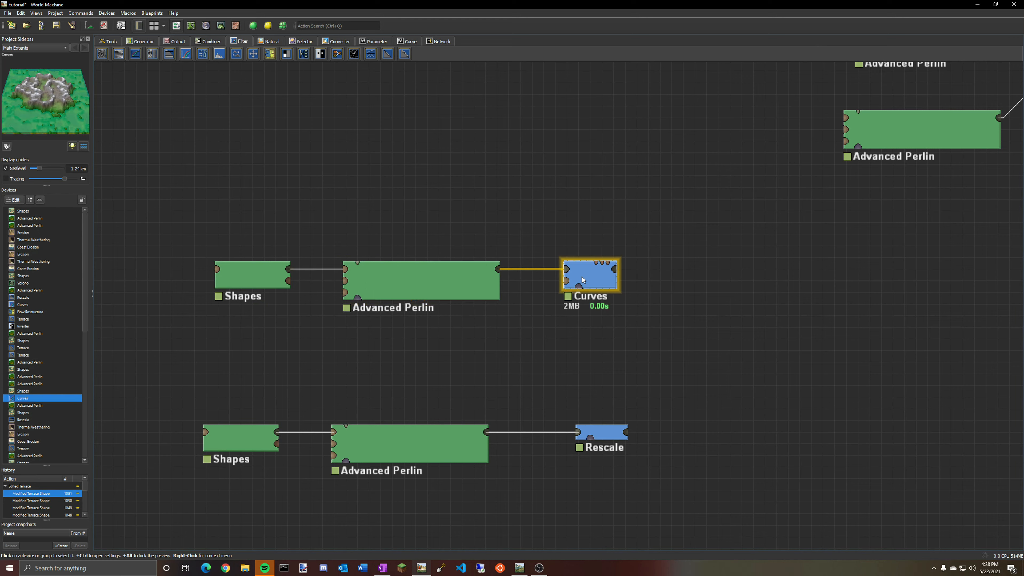
left_click(422, 280)
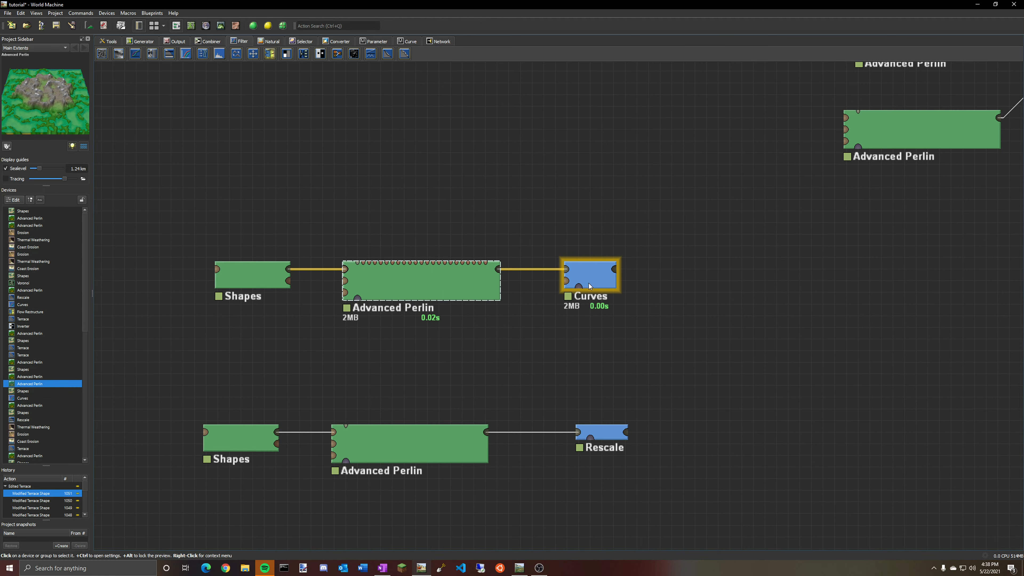
Inspect that chain's Advanced Perlin settings and compare its 3D preview with the Curves output.
double_click(464, 282)
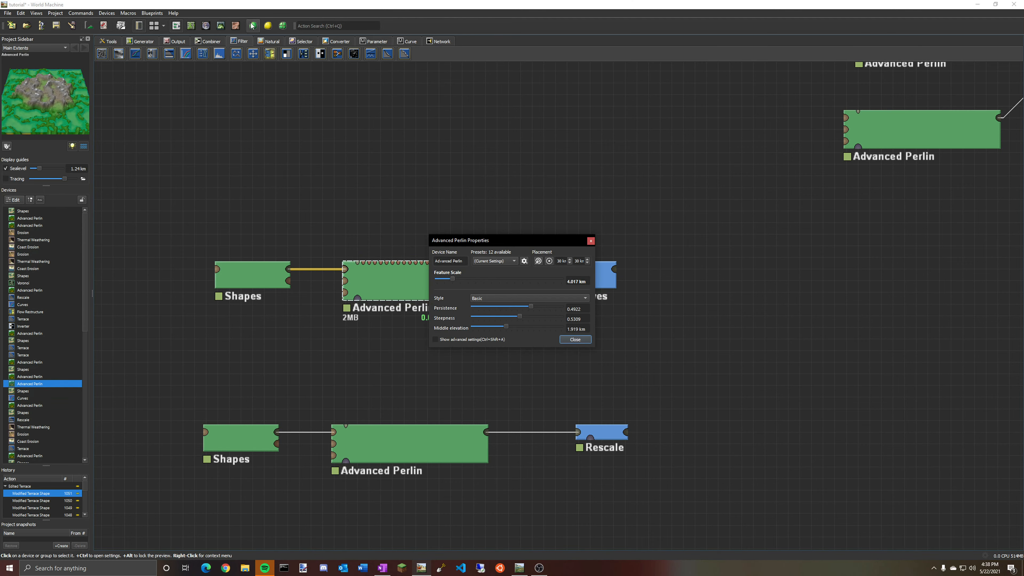
left_click(221, 25)
left_click_drag(753, 275, 661, 326)
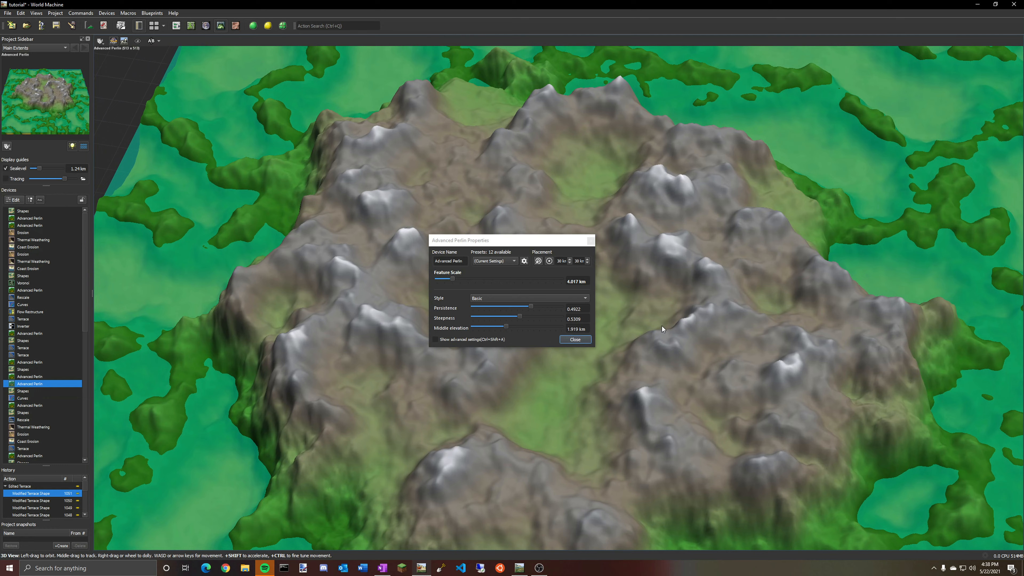
left_click(583, 340)
left_click_drag(589, 339, 895, 294)
left_click(21, 399)
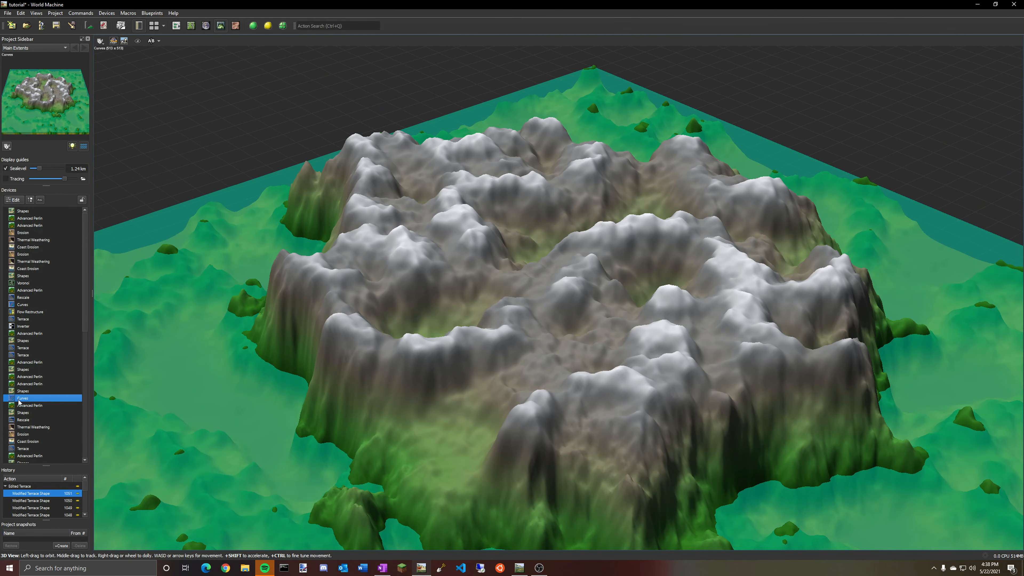
Open the Curves device's properties and nudge the curve's upper knot while comparing against the Advanced Perlin preview.
double_click(18, 399)
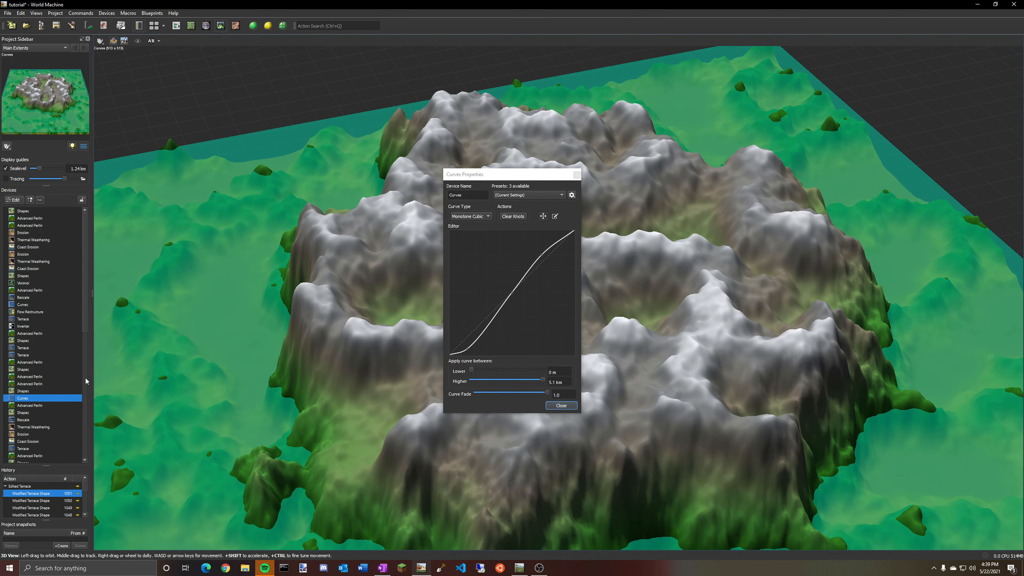
left_click(41, 383)
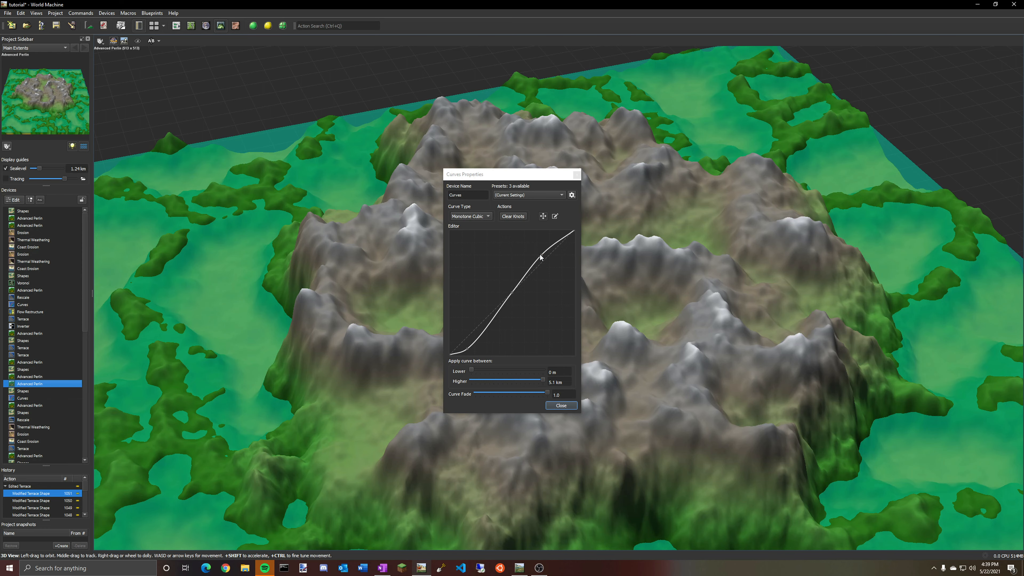
left_click_drag(540, 257, 540, 247)
left_click(22, 399)
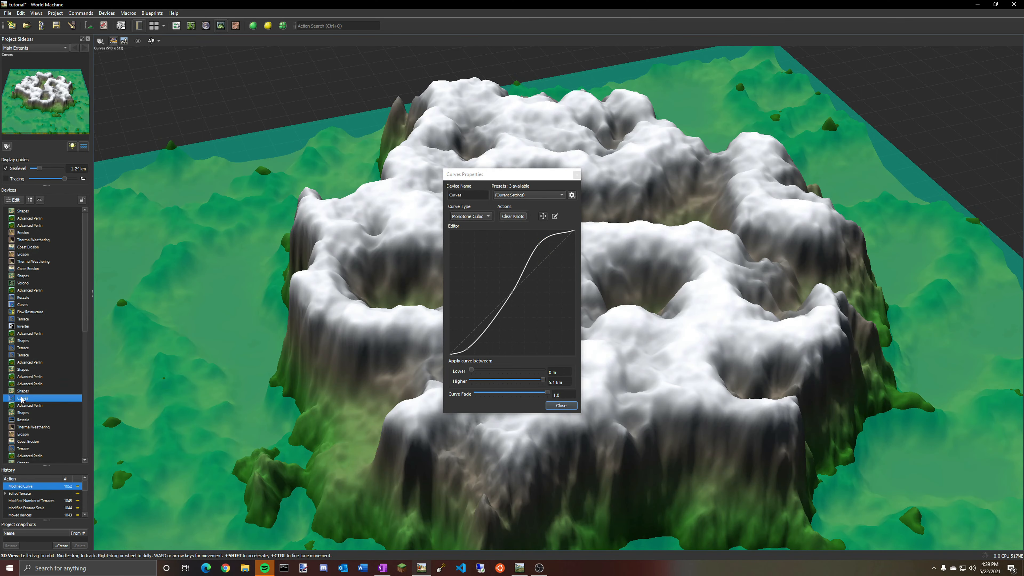
left_click(541, 246)
Reshape the curve by dragging its knots, pulling the upper section up into a steep cliff.
left_click_drag(523, 179, 199, 183)
mouse_move(215, 253)
left_mouse_down()
mouse_move(242, 234)
mouse_move(221, 265)
mouse_move(213, 230)
mouse_move(220, 251)
mouse_move(227, 238)
mouse_move(220, 257)
left_mouse_up()
mouse_move(144, 353)
left_mouse_down()
mouse_move(130, 270)
mouse_move(143, 353)
left_mouse_up()
left_click_drag(189, 299, 193, 299)
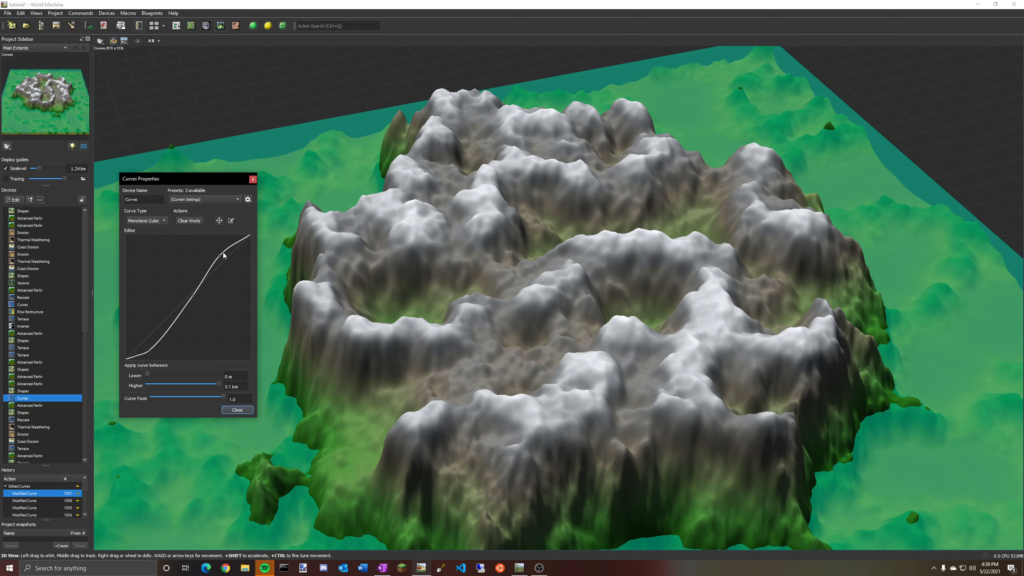
left_click_drag(219, 258, 194, 299)
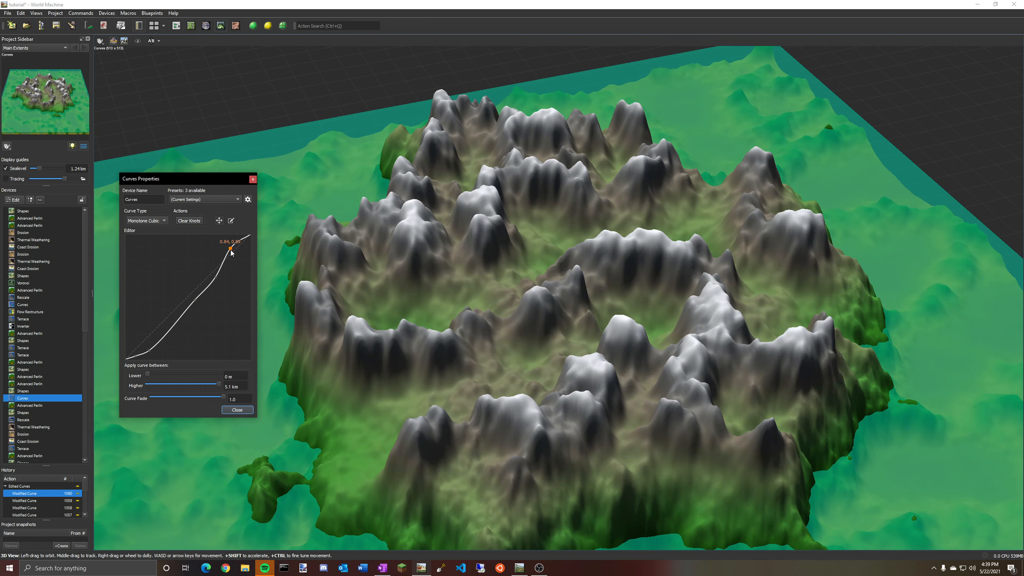
left_click_drag(230, 249, 225, 201)
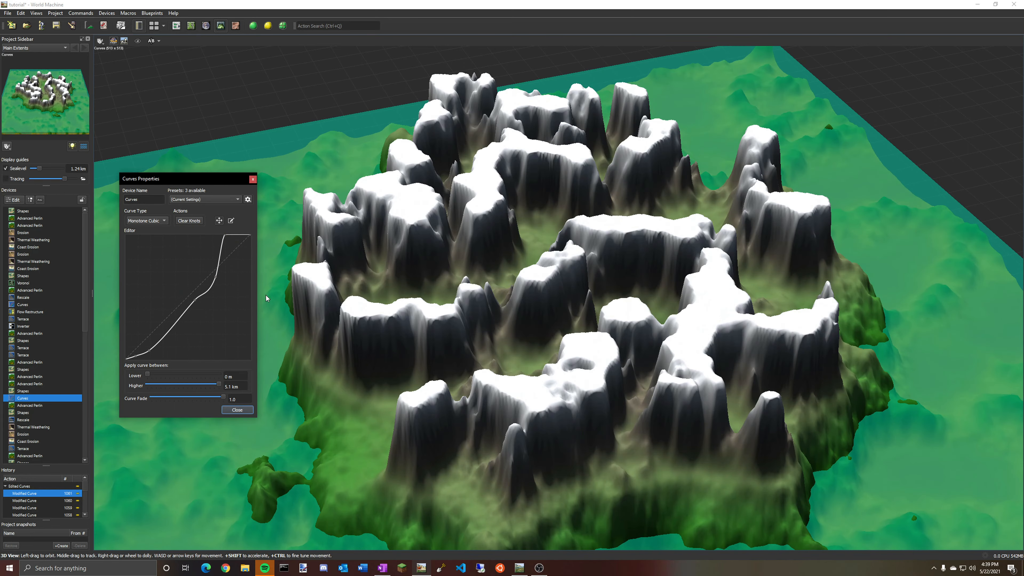
Load the Gentle S preset for the Curves device.
left_click_drag(266, 298, 401, 274)
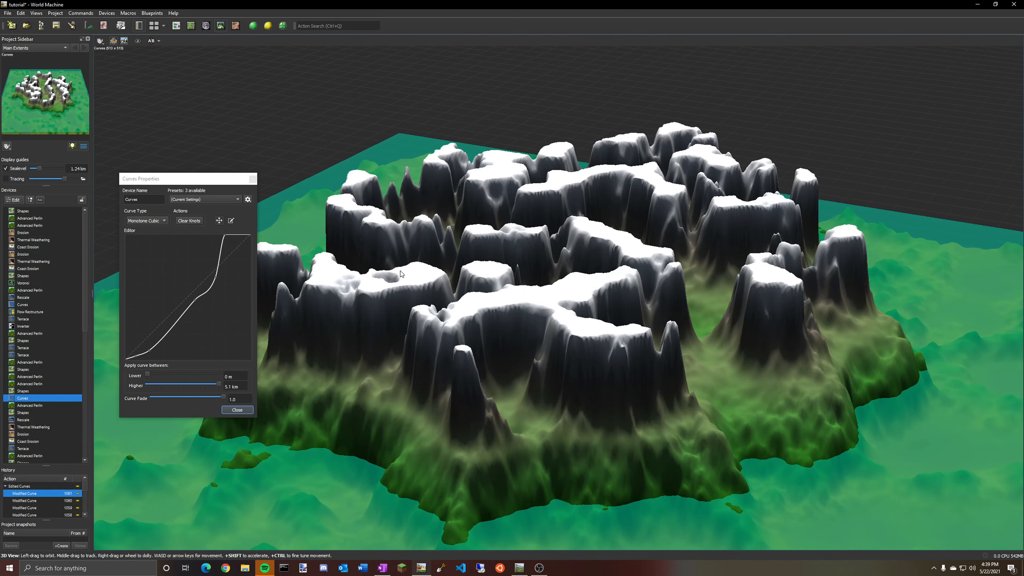
left_click_drag(226, 238, 229, 252)
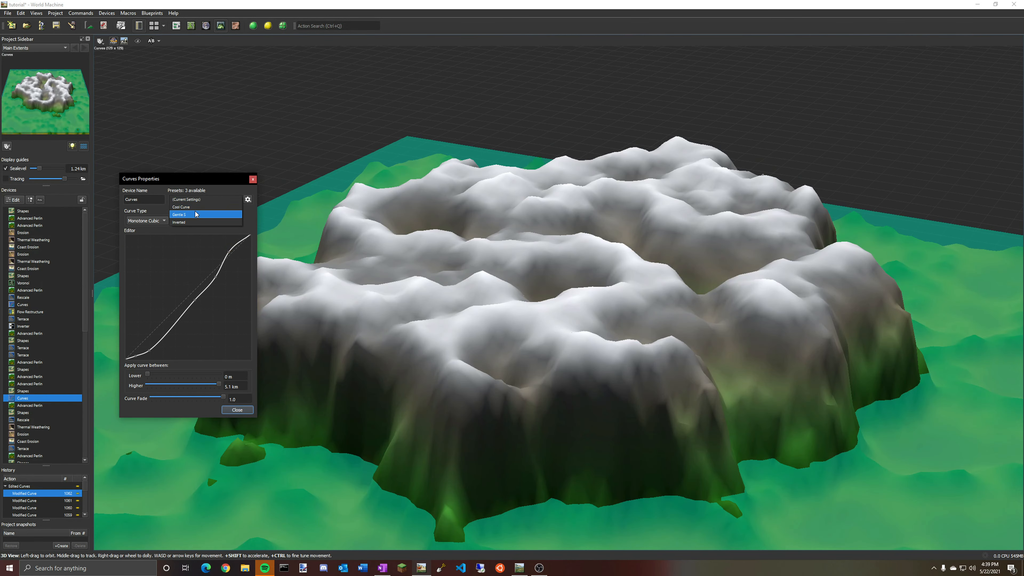
left_click(196, 214)
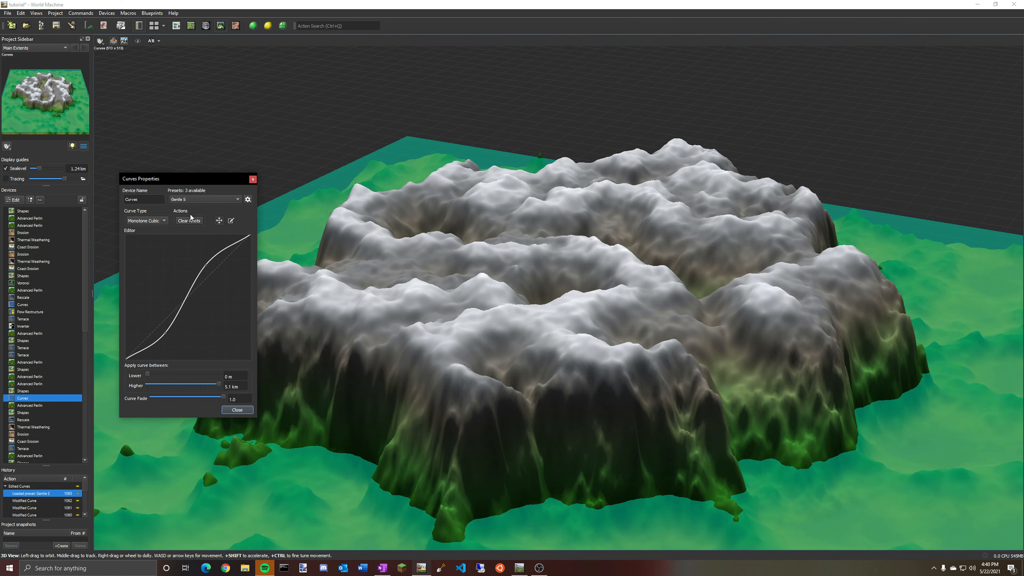
Adjust the Gentle S curve's lower knots slightly and close the Curves properties.
left_click_drag(386, 237, 357, 256)
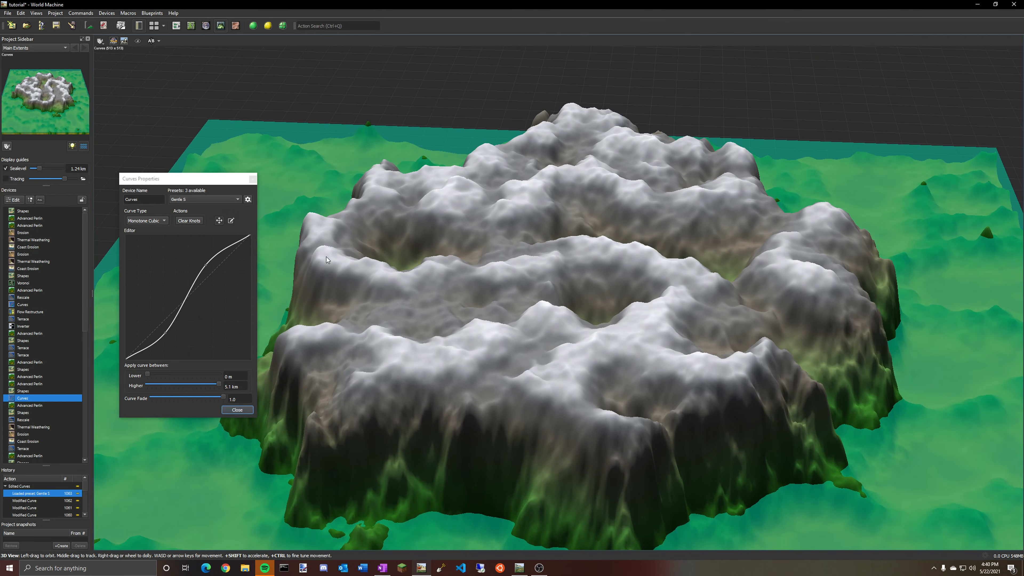
left_click_drag(204, 267, 208, 270)
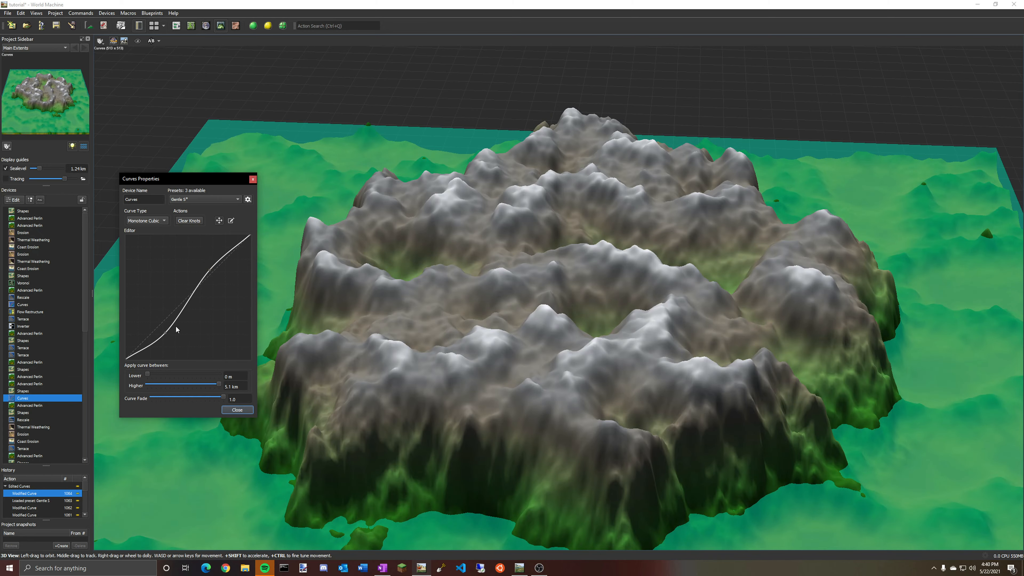
left_click_drag(167, 333, 160, 329)
left_click_drag(411, 246, 359, 325)
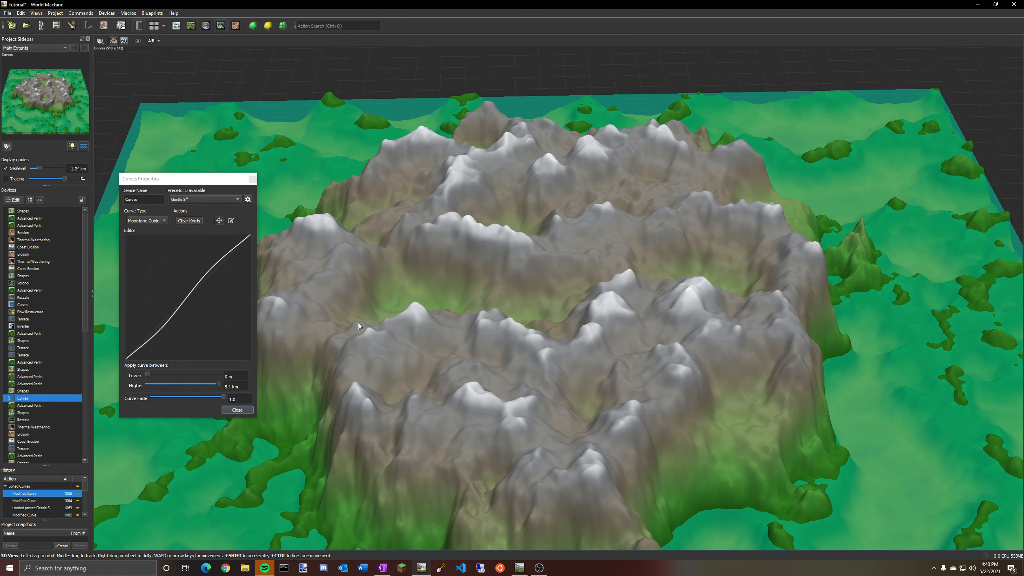
left_click(238, 410)
Preview the Advanced Perlin and Rescale (Clamp) devices of the Rescale chain in the workflow.
left_click(179, 23)
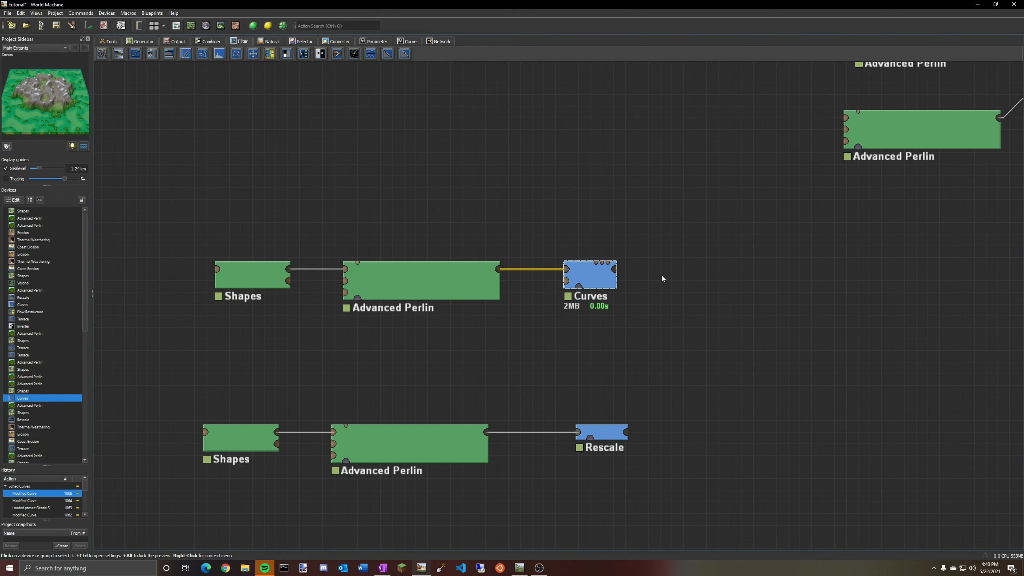
middle_click_drag(662, 277, 683, 122)
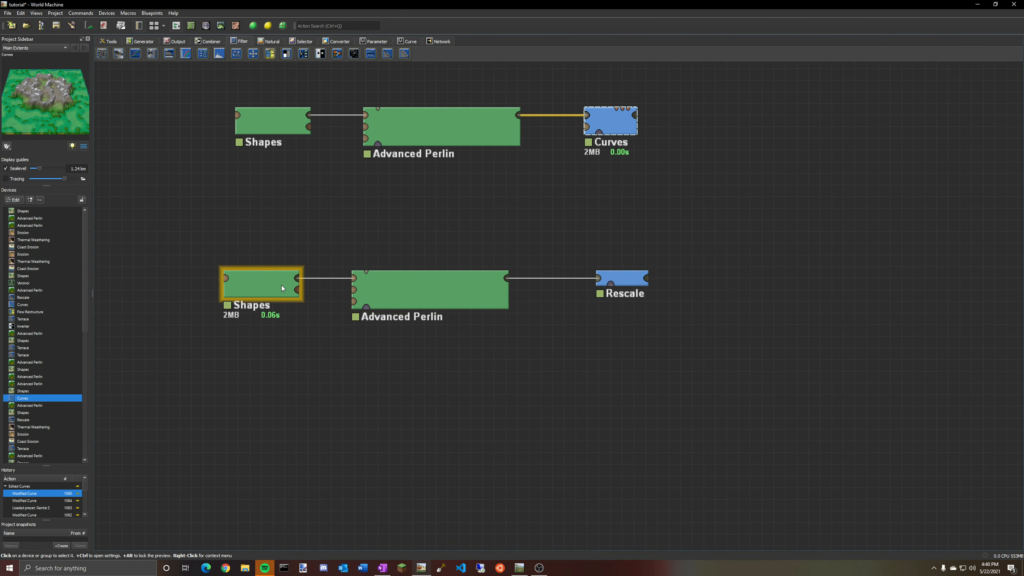
left_click(622, 278)
left_click(465, 289)
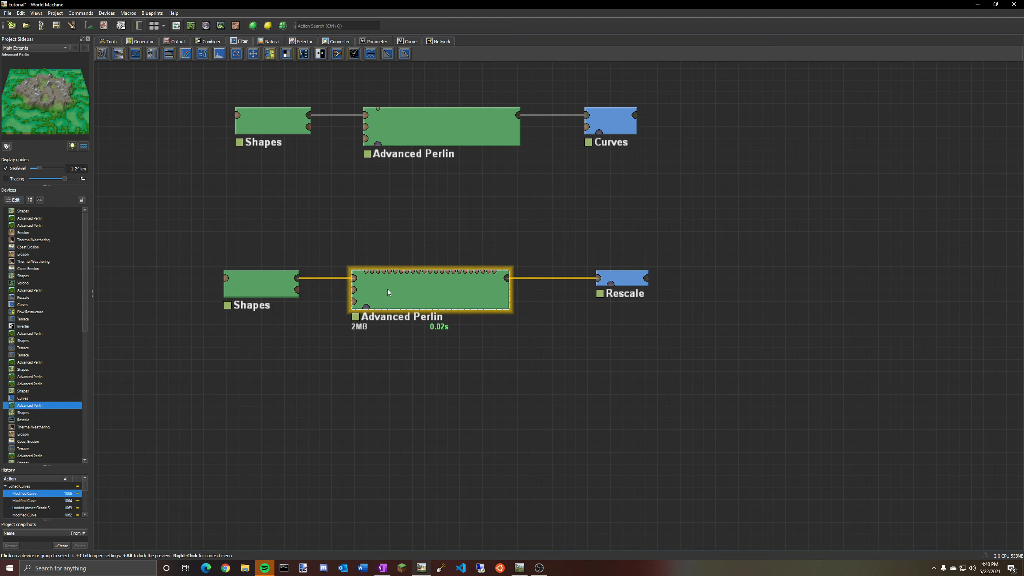
left_click(600, 283)
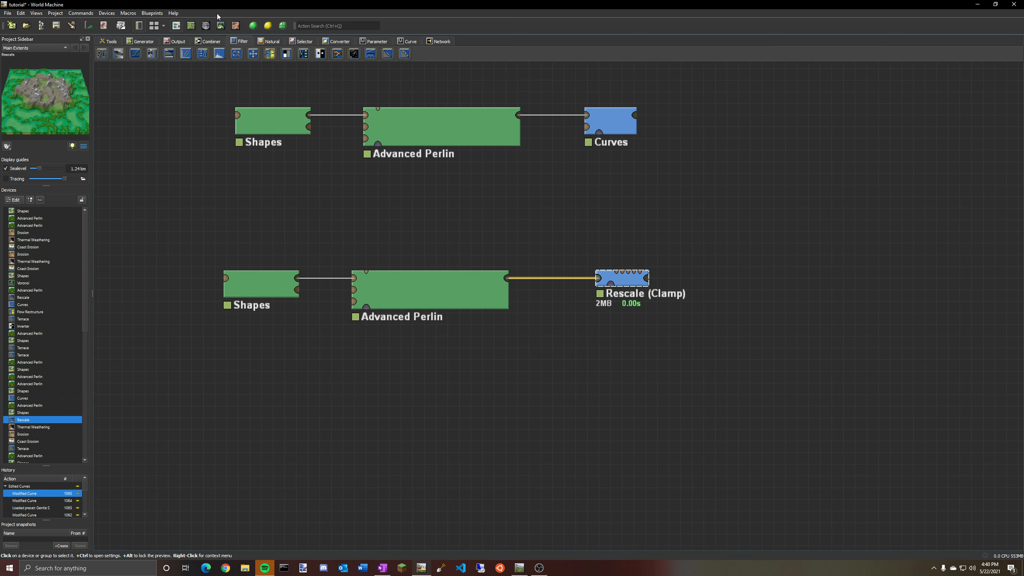
left_click(417, 279)
left_click(615, 283)
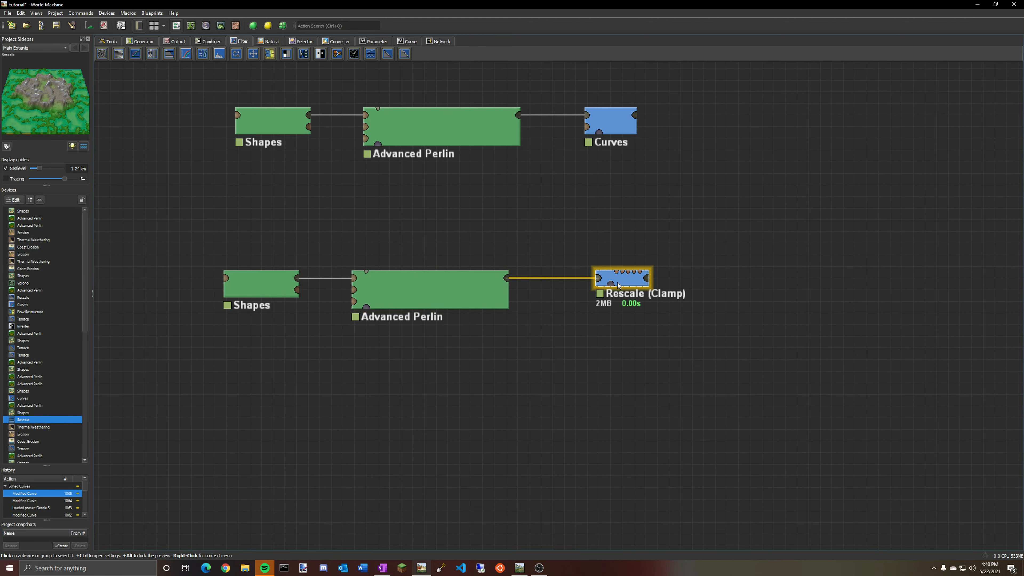
Adjust the Rescale (Clamp) device's height range in its properties while viewing it in 3D.
left_click(221, 26)
left_click_drag(577, 258, 253, 249)
double_click(25, 420)
mouse_move(303, 310)
left_mouse_down()
mouse_move(242, 318)
mouse_move(296, 316)
left_mouse_up()
mouse_move(192, 310)
left_mouse_down()
mouse_move(248, 307)
mouse_move(198, 314)
left_mouse_up()
mouse_move(304, 311)
left_mouse_down()
mouse_move(258, 311)
mouse_move(312, 319)
left_mouse_up()
left_click(290, 348)
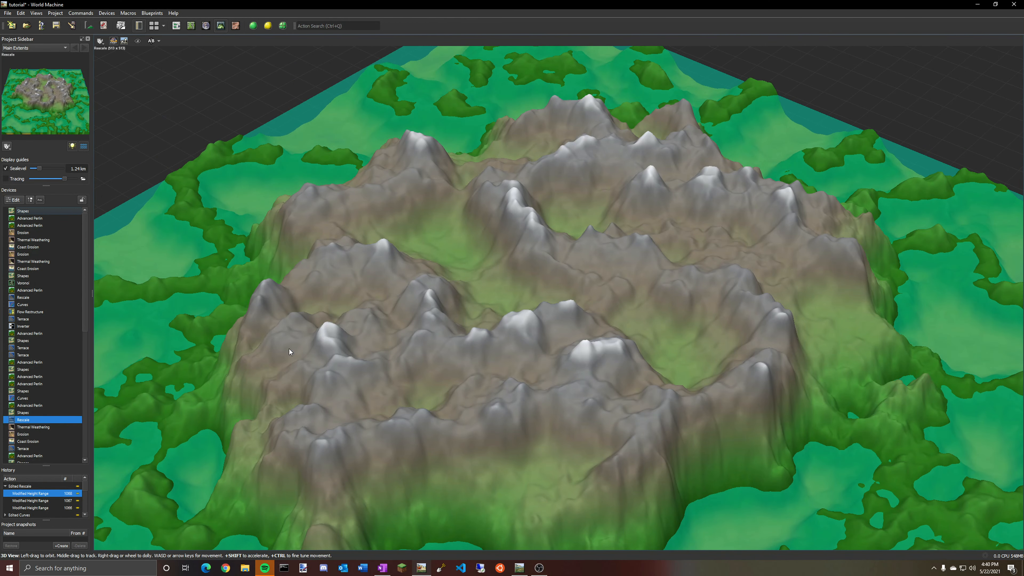
Navigate the workflow to the chain containing Terrace, Erosion, Thermal Weathering, Curves and Coast Erosion devices.
left_click(176, 27)
middle_click_drag(790, 234, 339, 307)
scroll(359, 300, "down", 3)
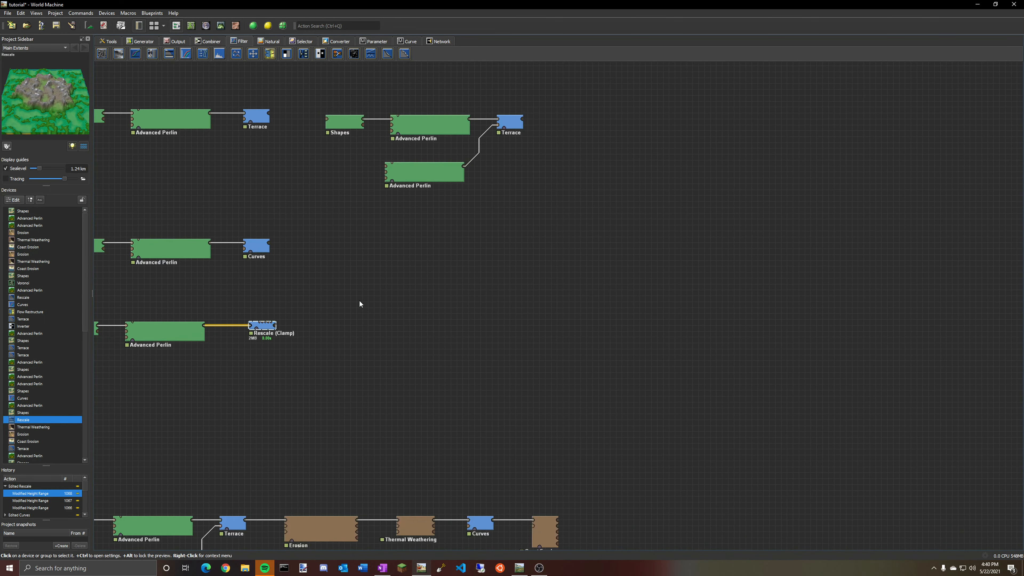
middle_click_drag(398, 291, 607, 317)
scroll(606, 315, "up", 1)
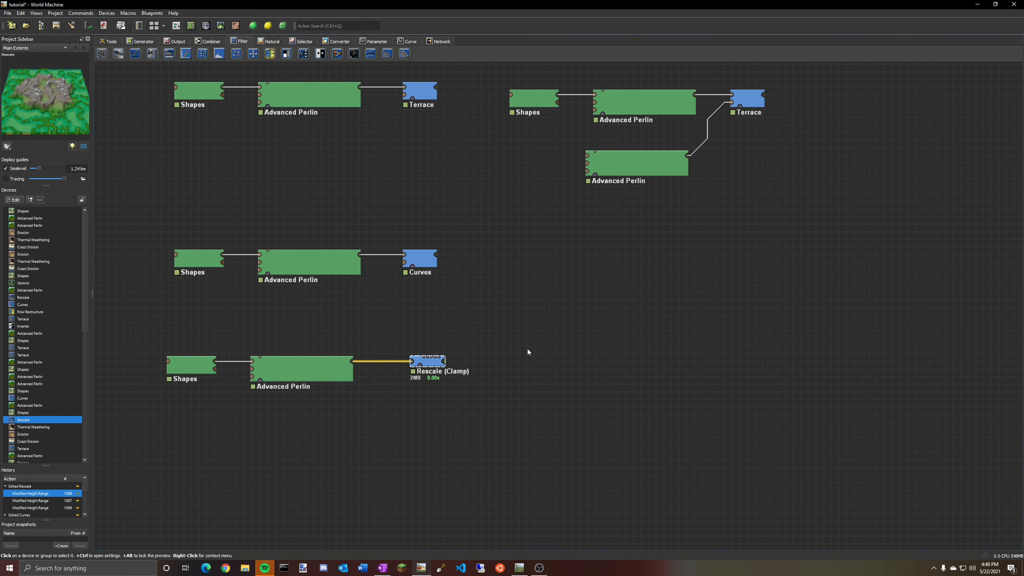
left_click(540, 394)
middle_click_drag(539, 393, 548, 152)
scroll(571, 222, "up", 1)
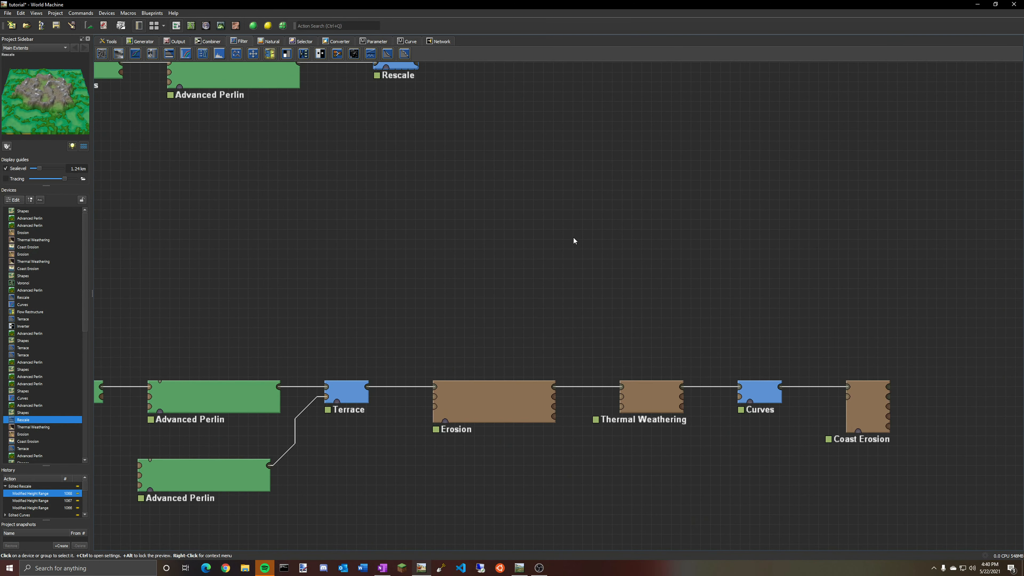
scroll(565, 293, "down", 1)
middle_click_drag(565, 297, 635, 252)
Preview the Advanced Perlin, Terrace and Erosion devices of that chain, examining the Erosion result in 3D.
left_click(194, 348)
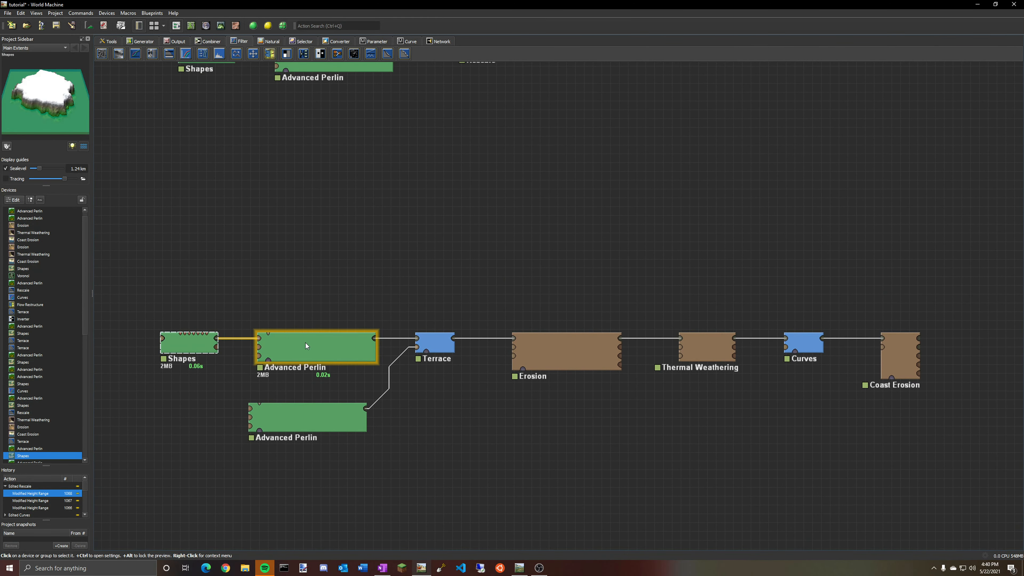
left_click(437, 346)
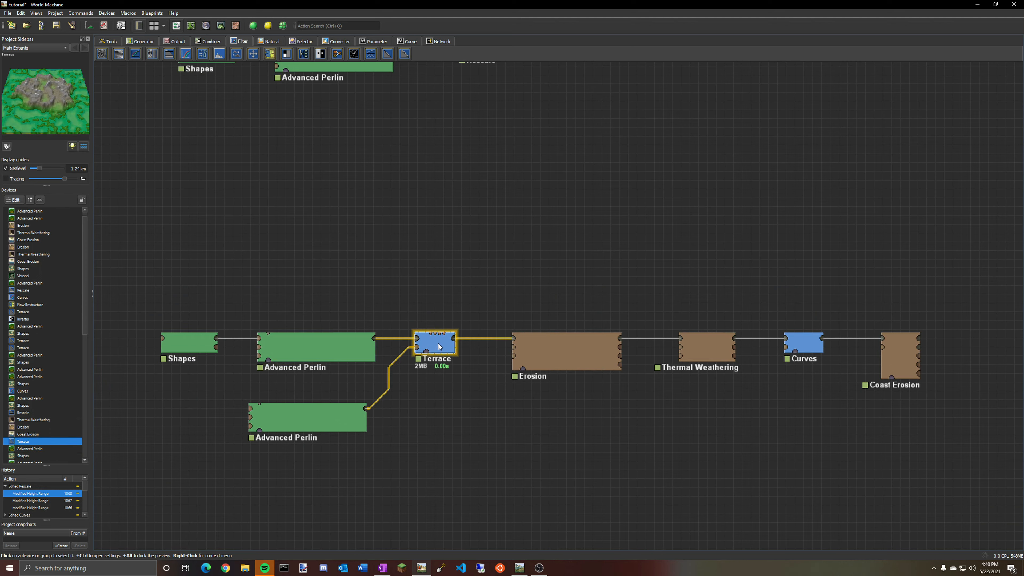
left_click(559, 358)
left_click_drag(560, 356, 560, 365)
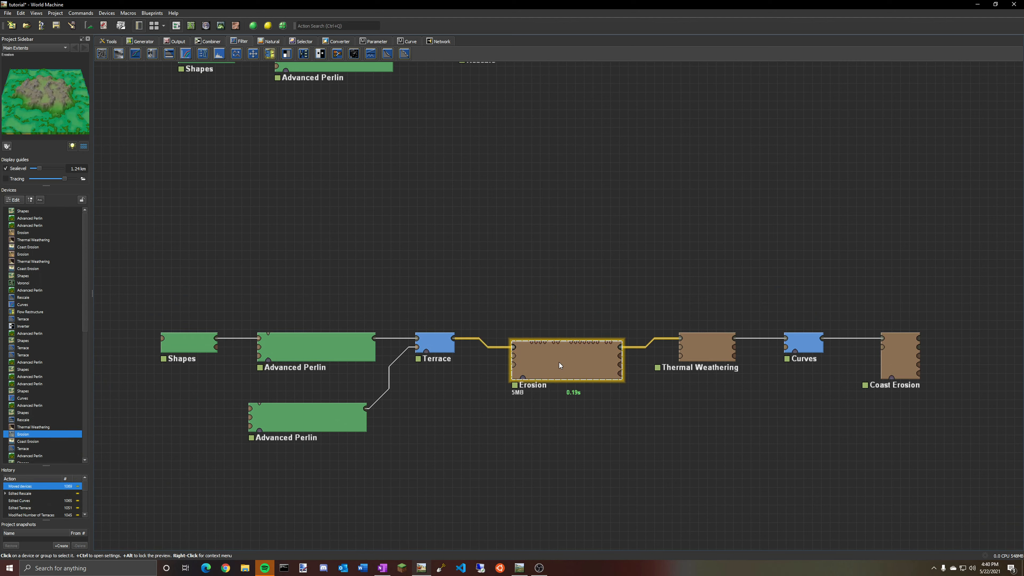
left_click(221, 25)
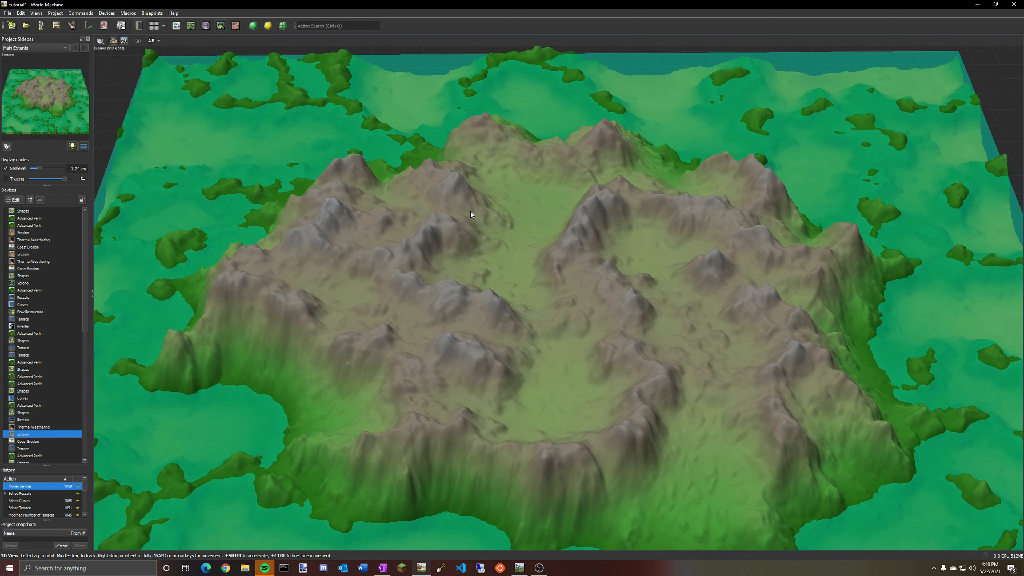
left_click_drag(470, 212, 739, 155)
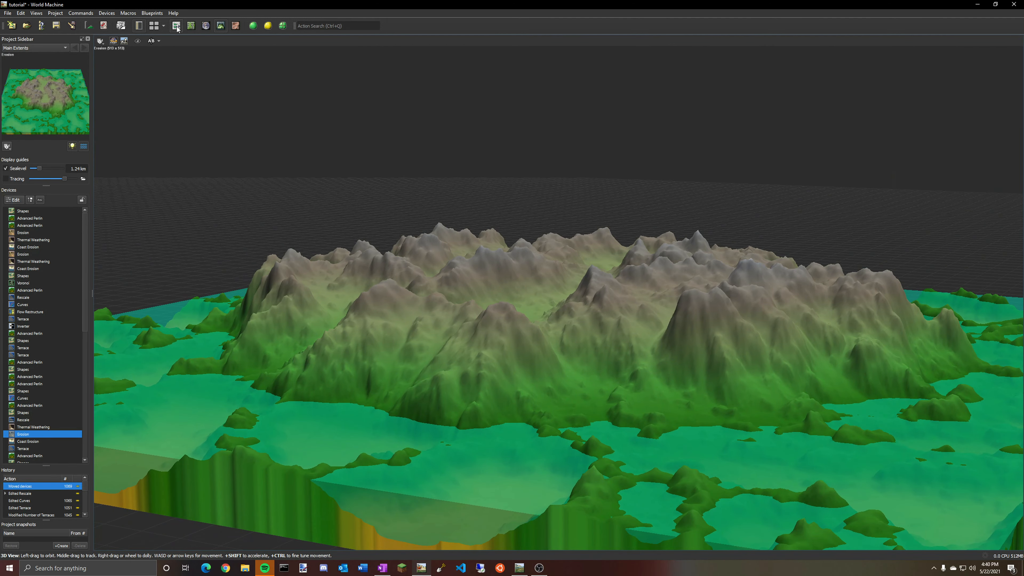
Preview the Thermal Weathering device's output in the 3D view.
left_click(176, 26)
left_click(726, 350)
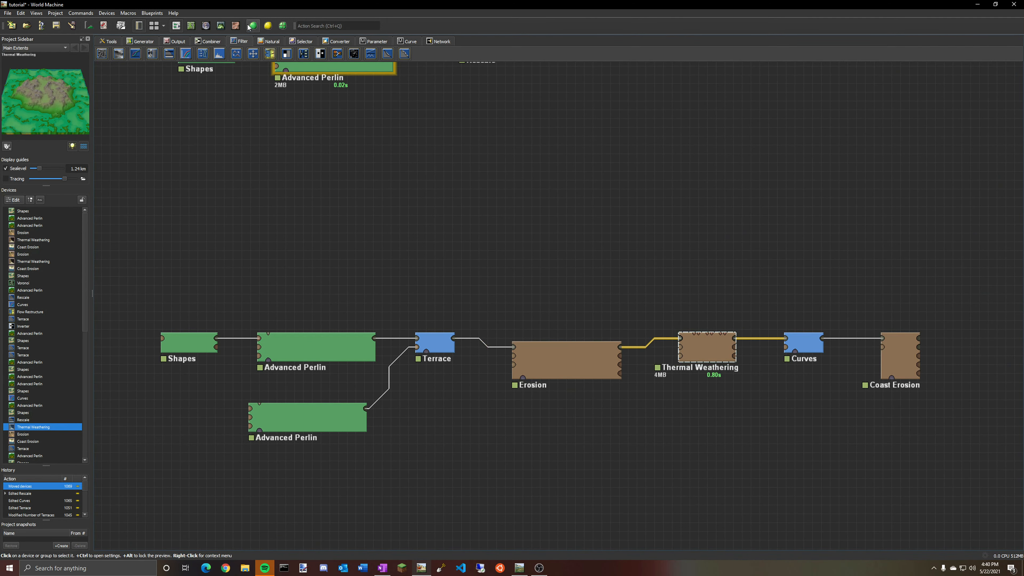
left_click(220, 25)
left_click_drag(565, 198, 479, 185)
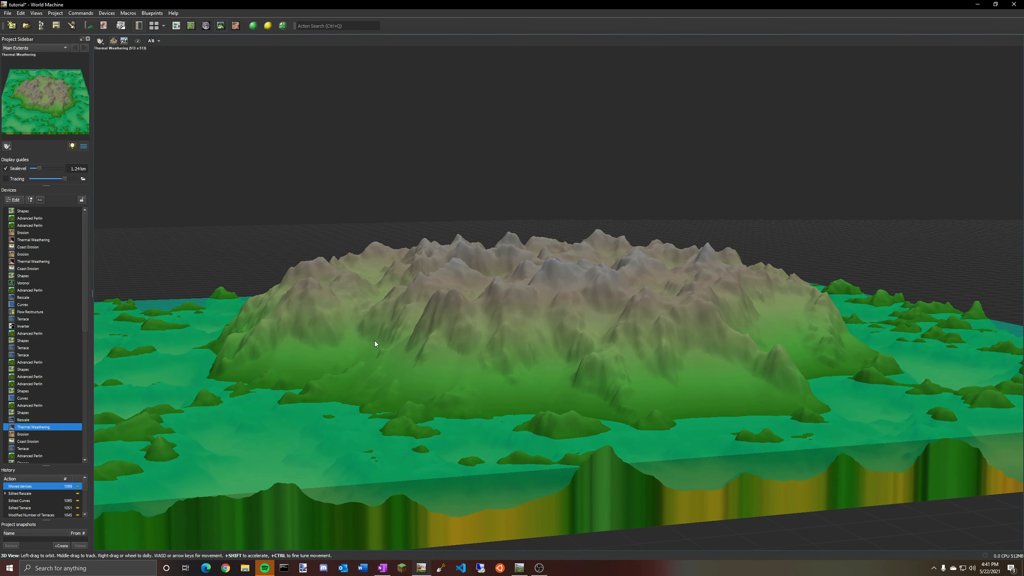
Preview the Curves device after Thermal Weathering in the 3D view.
left_click(177, 25)
left_click(809, 351)
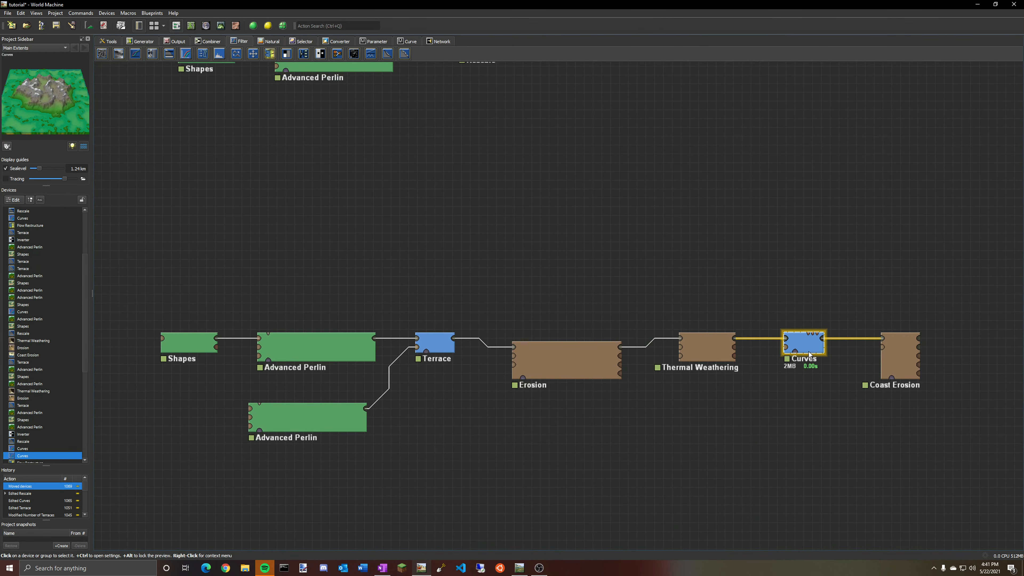
left_click(220, 25)
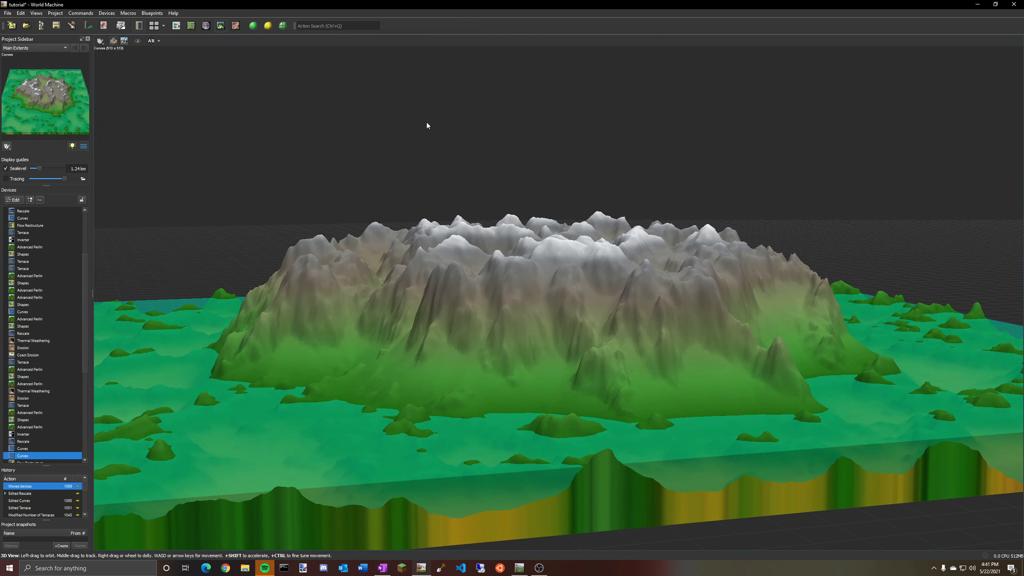
left_click_drag(425, 128, 696, 231)
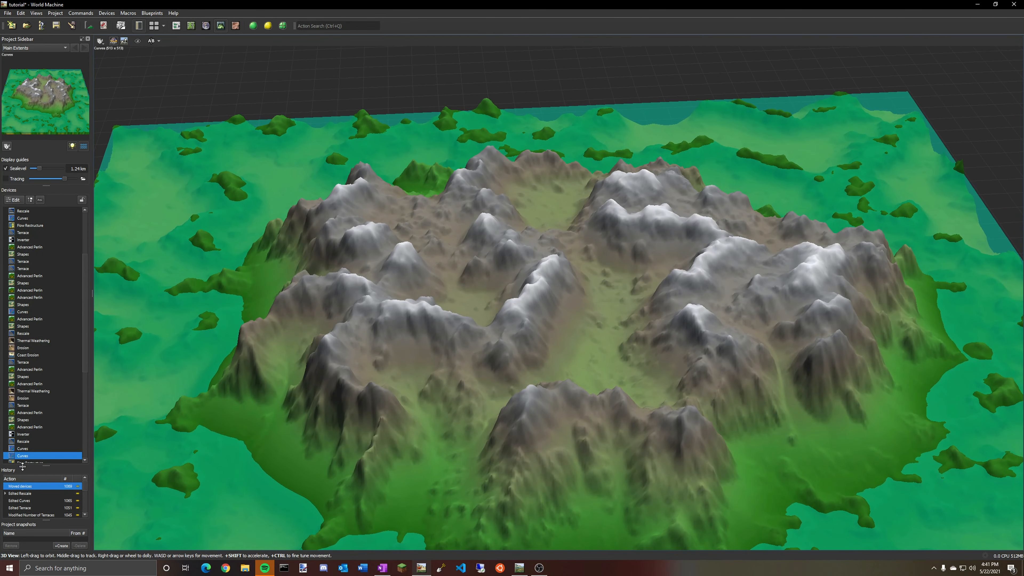
scroll(23, 418, "down", 1)
Compare the Thermal Weathering and Curves previews and inspect the Curves device's settings.
left_click(32, 370)
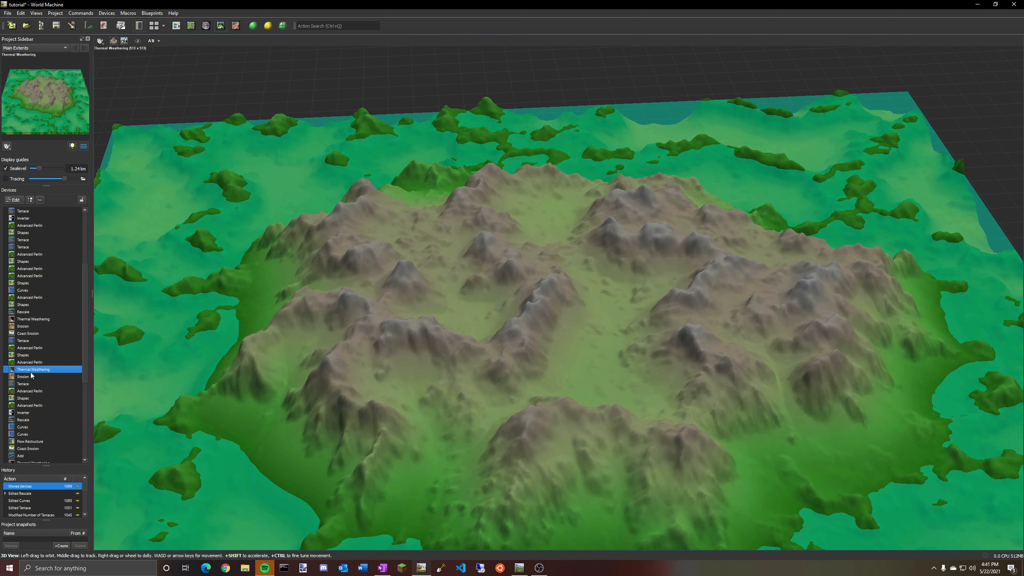
left_click(23, 435)
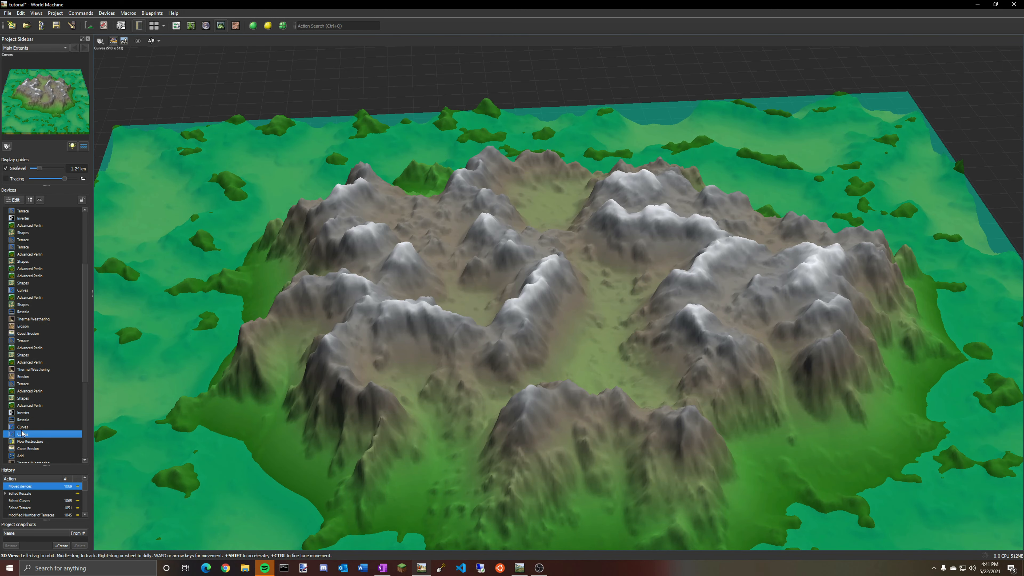
double_click(22, 434)
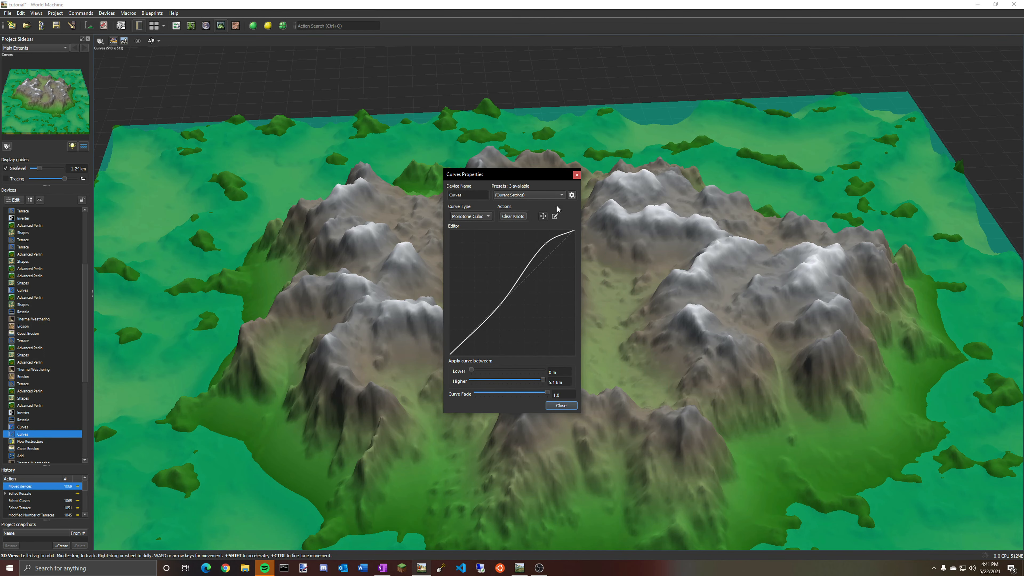
left_click(577, 176)
left_click(176, 25)
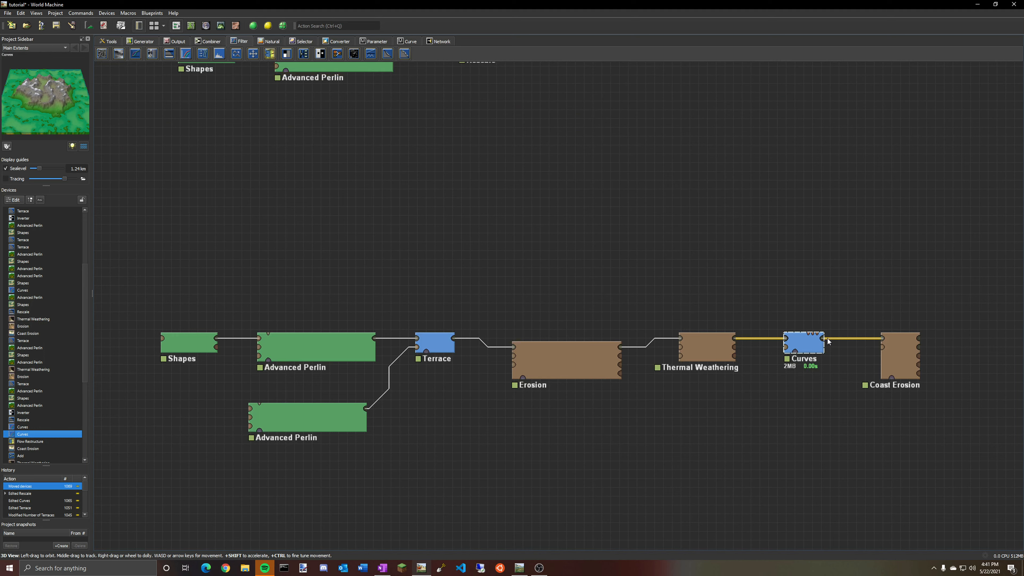
Open the Coast Erosion device's properties and raise its sea level to about 1.1 km, checking the result in 3D.
left_click(899, 352)
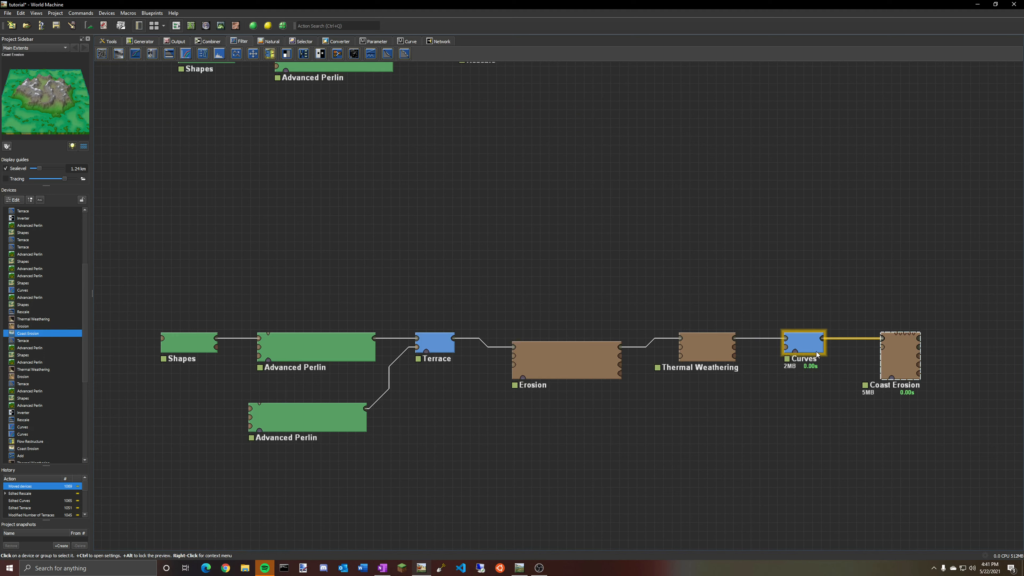
left_click(811, 351)
double_click(900, 358)
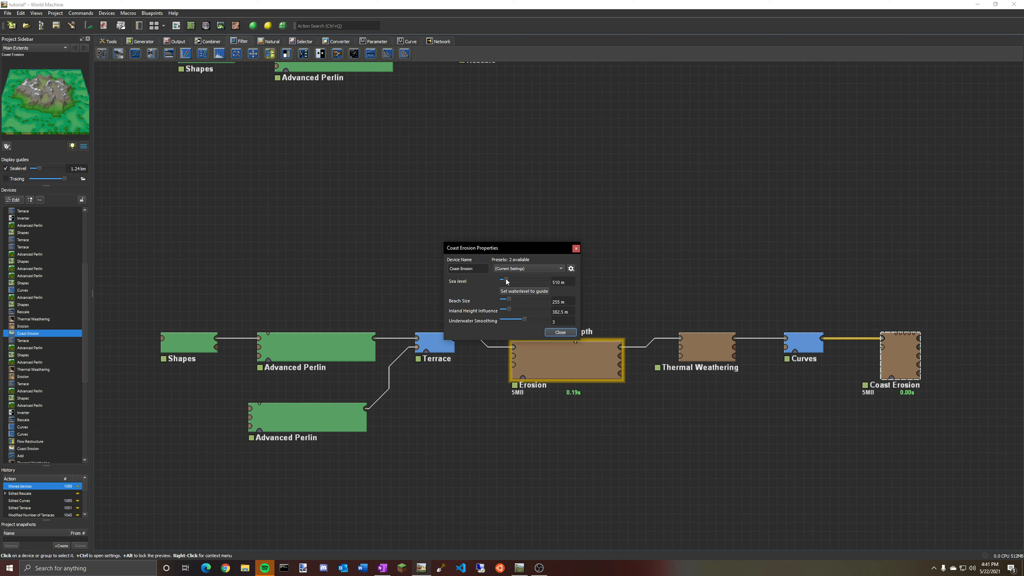
mouse_move(506, 279)
left_mouse_down()
mouse_move(522, 280)
mouse_move(512, 281)
left_mouse_up()
left_click(220, 26)
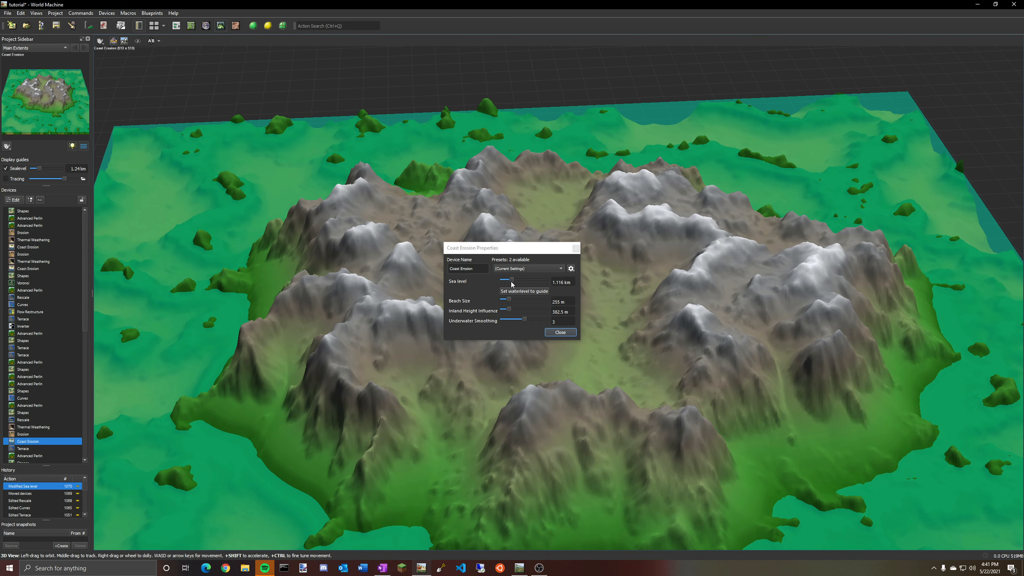
left_click_drag(512, 281, 513, 283)
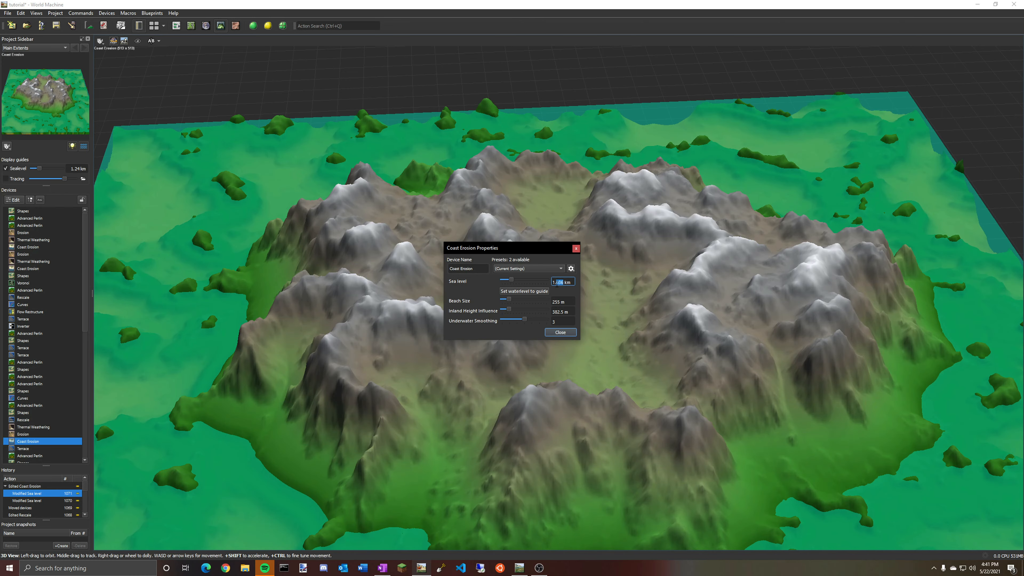
left_click(555, 333)
left_click_drag(560, 334, 378, 470)
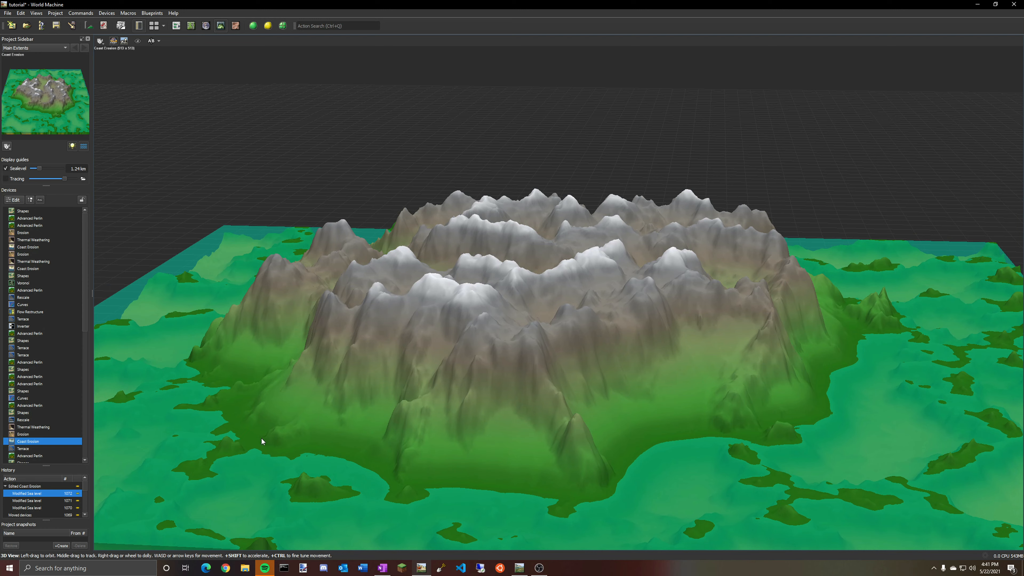
Examine the previews of the second chain's Shapes, Rescale and Flow Restructure devices in the layout view.
left_click(177, 26)
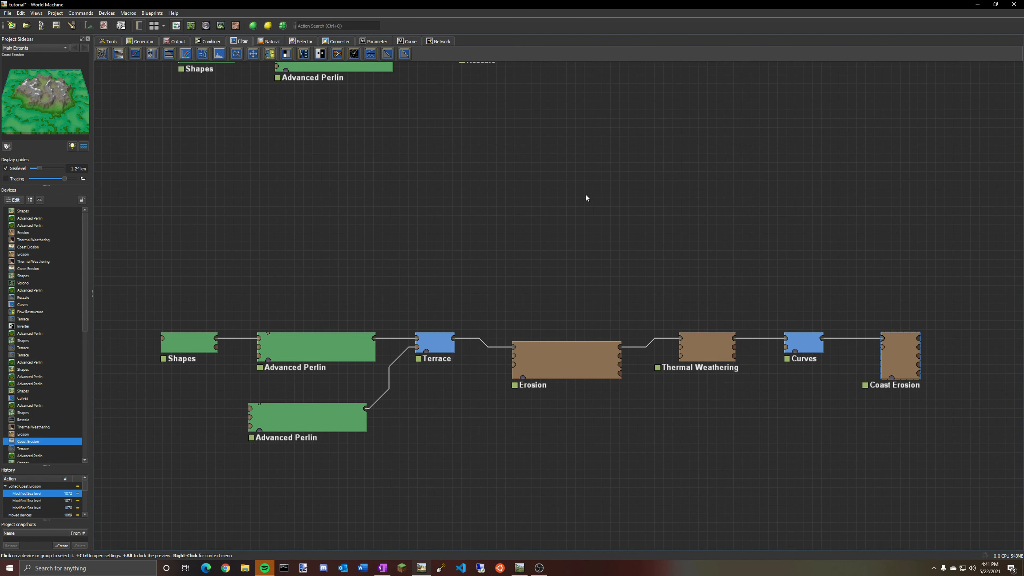
left_click(597, 365)
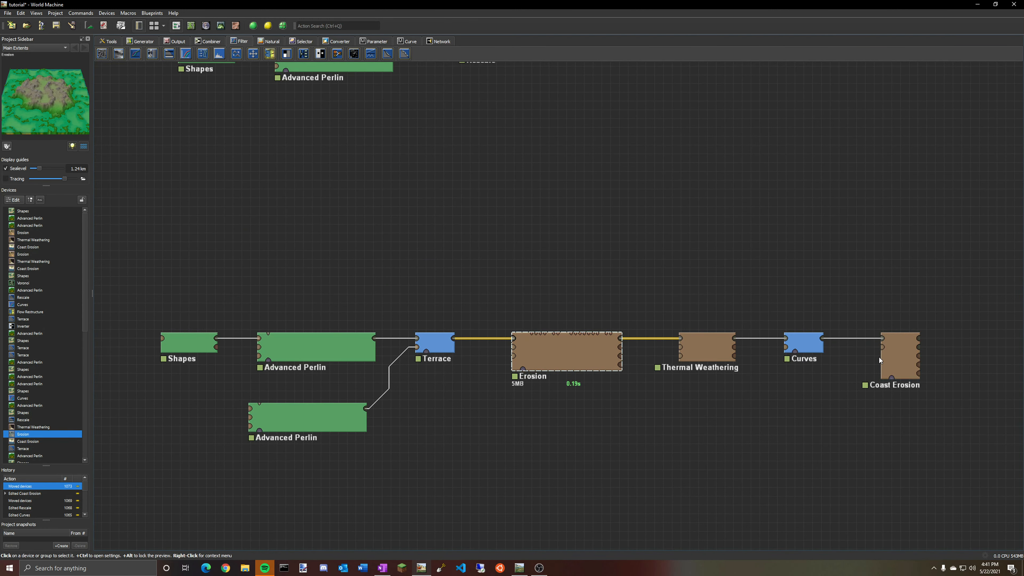
left_click(896, 359)
left_click_drag(501, 396, 480, 108)
left_click(159, 301)
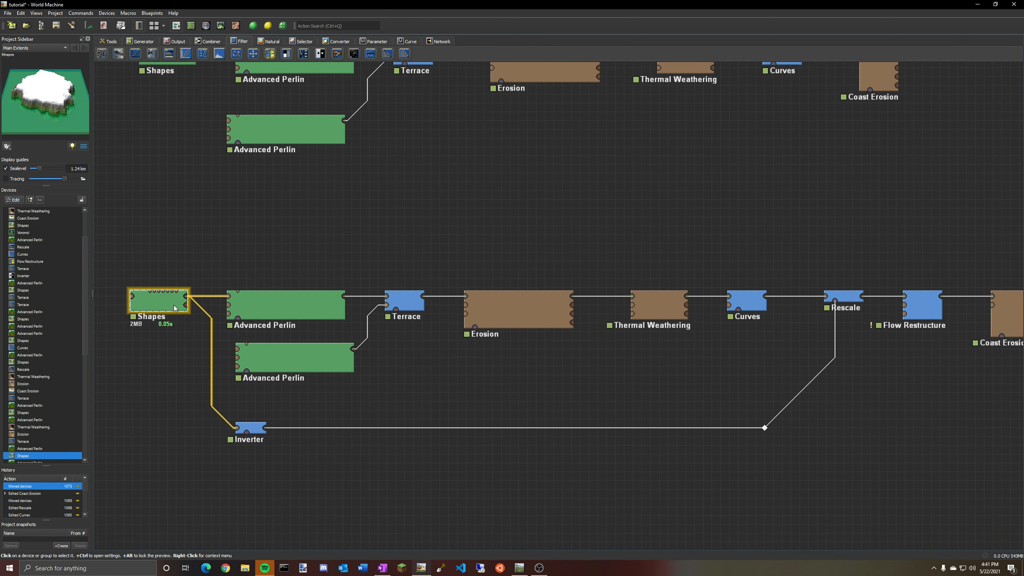
middle_click_drag(529, 218, 512, 253)
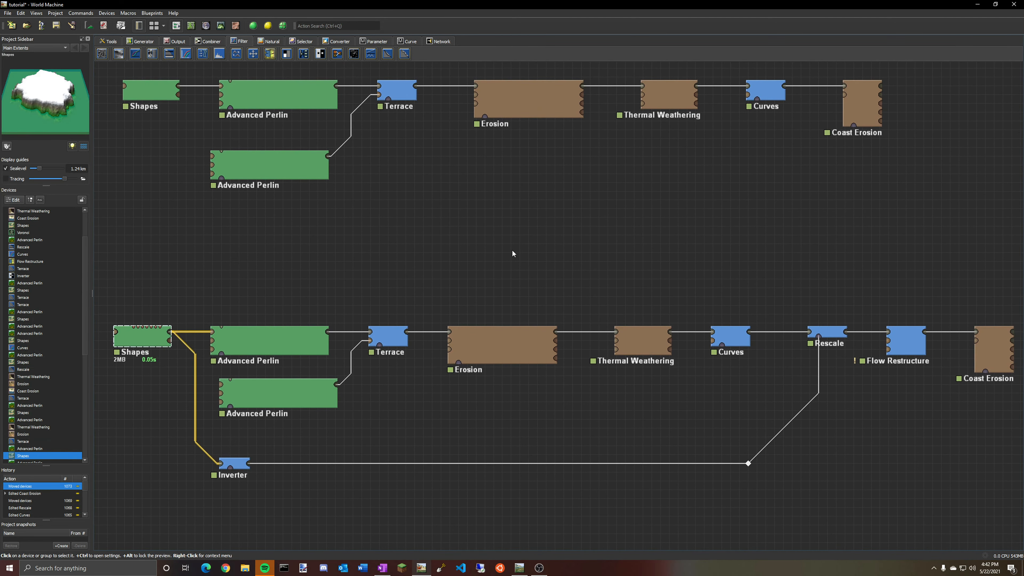
left_click(834, 335)
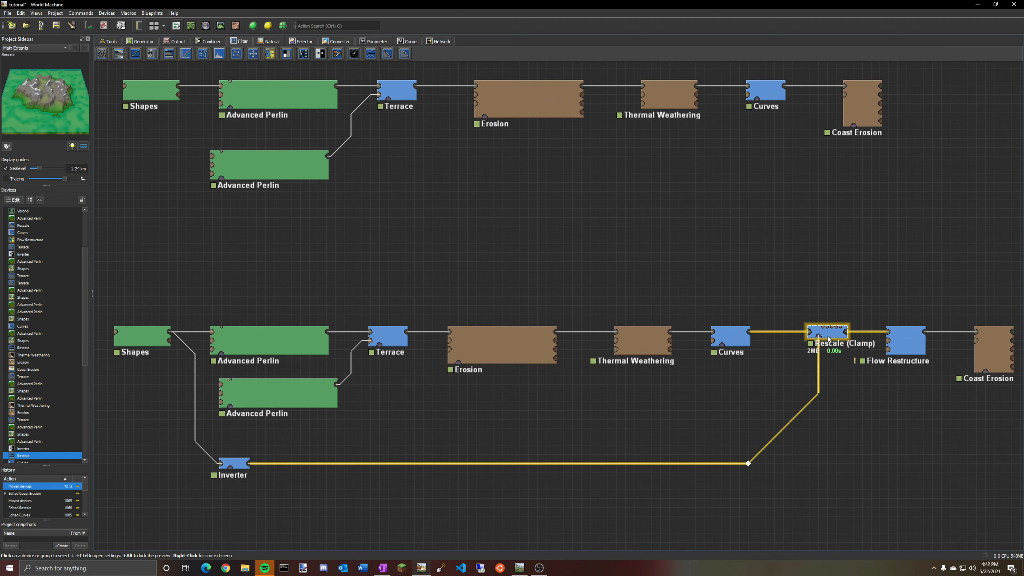
left_click(923, 347)
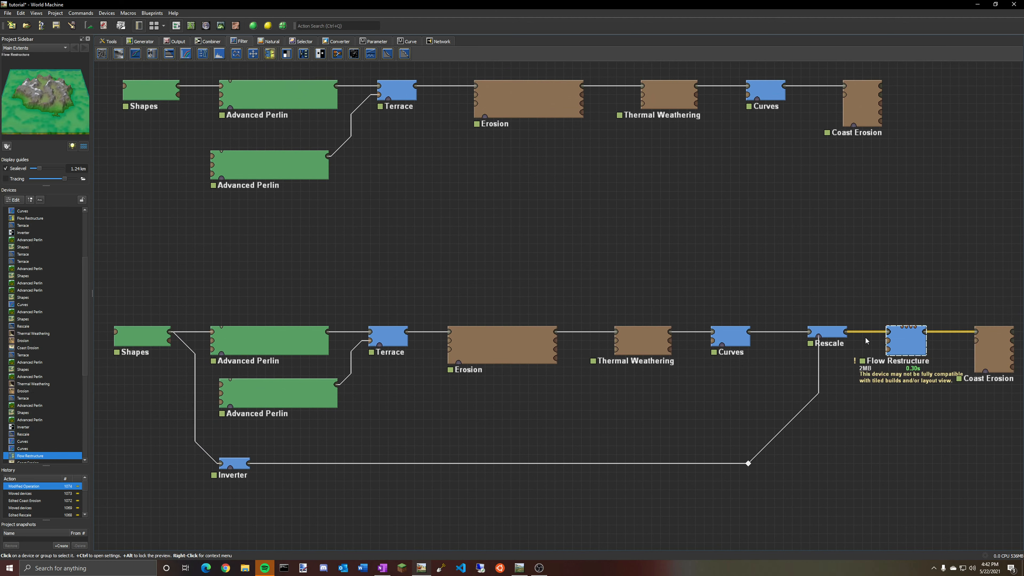
left_click(833, 336)
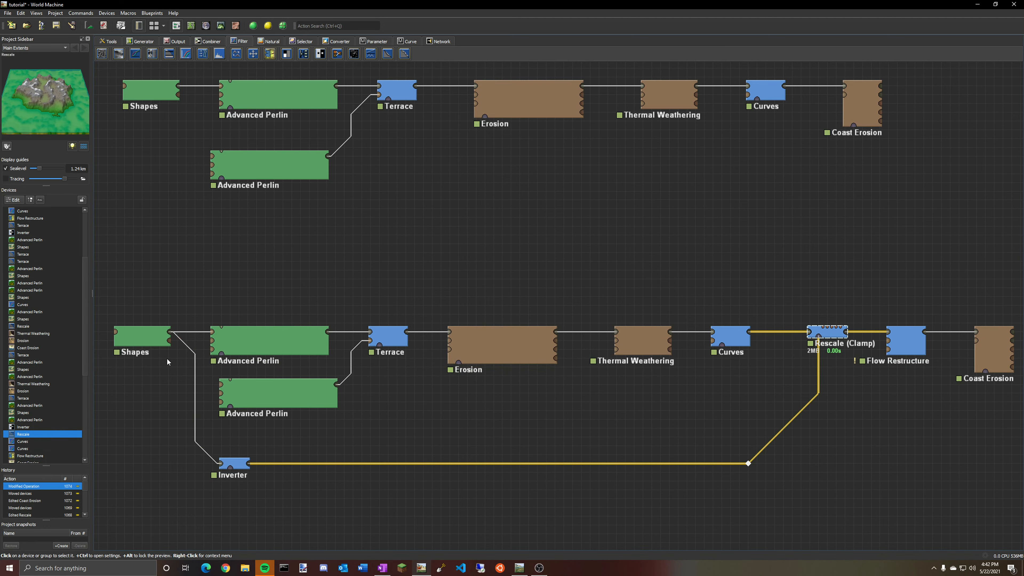
left_click(143, 334)
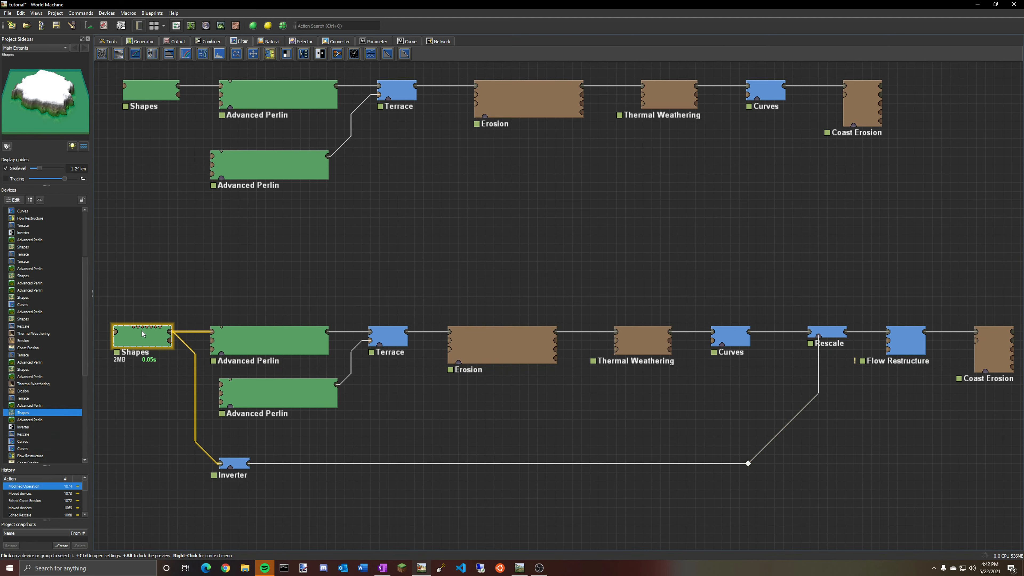
Preview the second chain's Shapes and Inverter outputs in the 3D view, then select the Rescale device.
left_click(220, 25)
left_click_drag(490, 273, 455, 287)
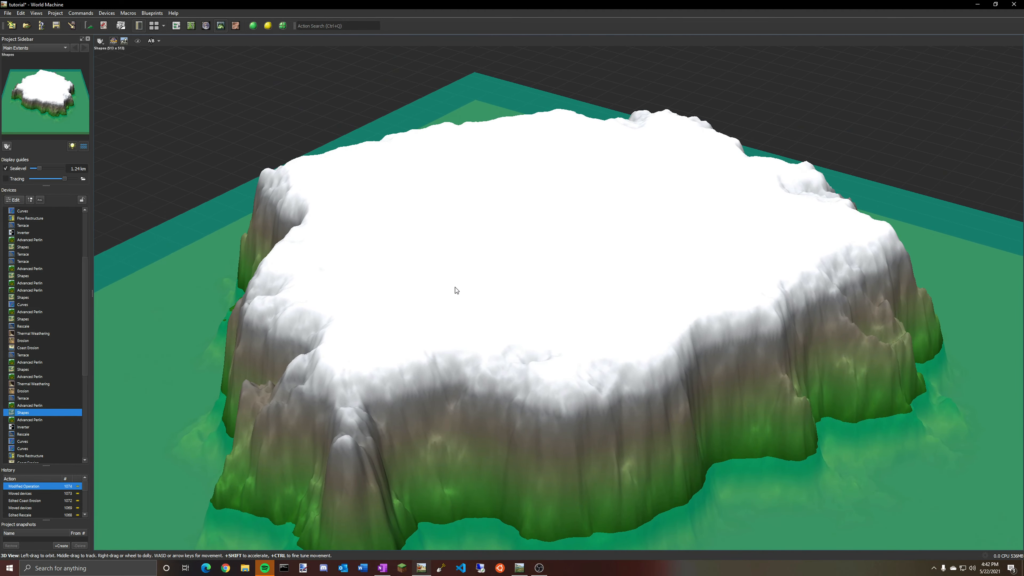
left_click(31, 426)
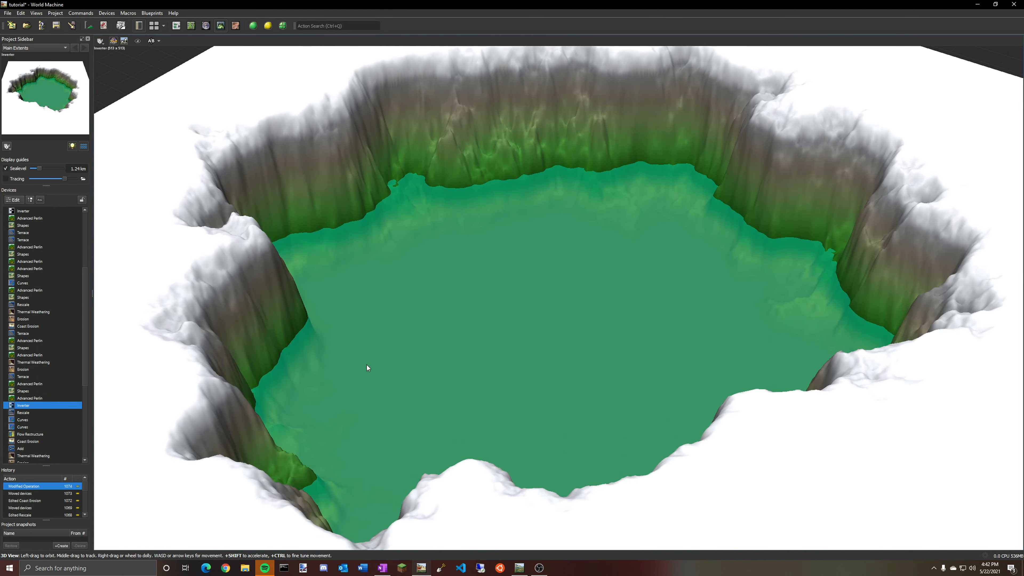
scroll(365, 362, "down", 5)
left_click_drag(364, 345, 206, 256)
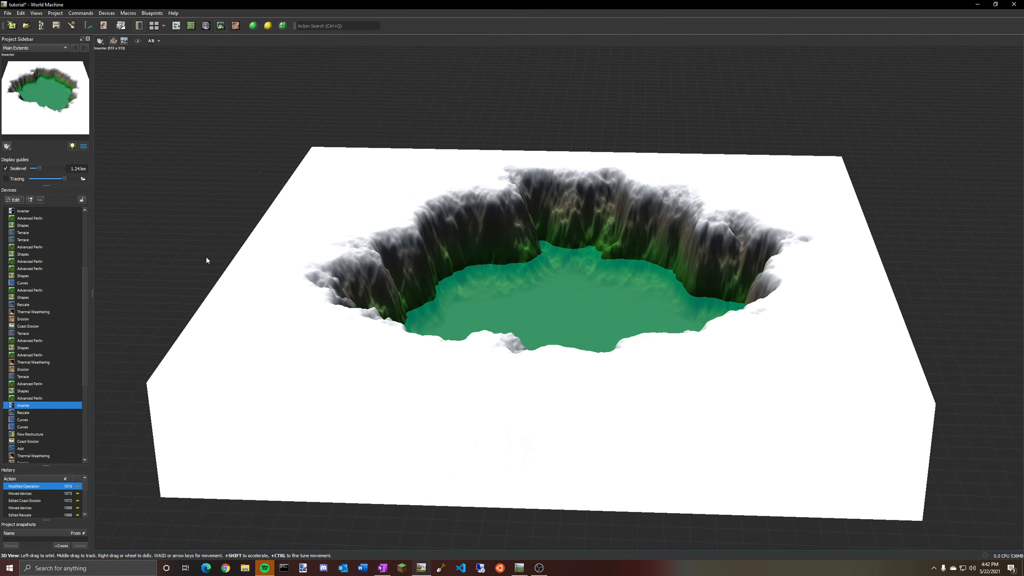
left_click(177, 26)
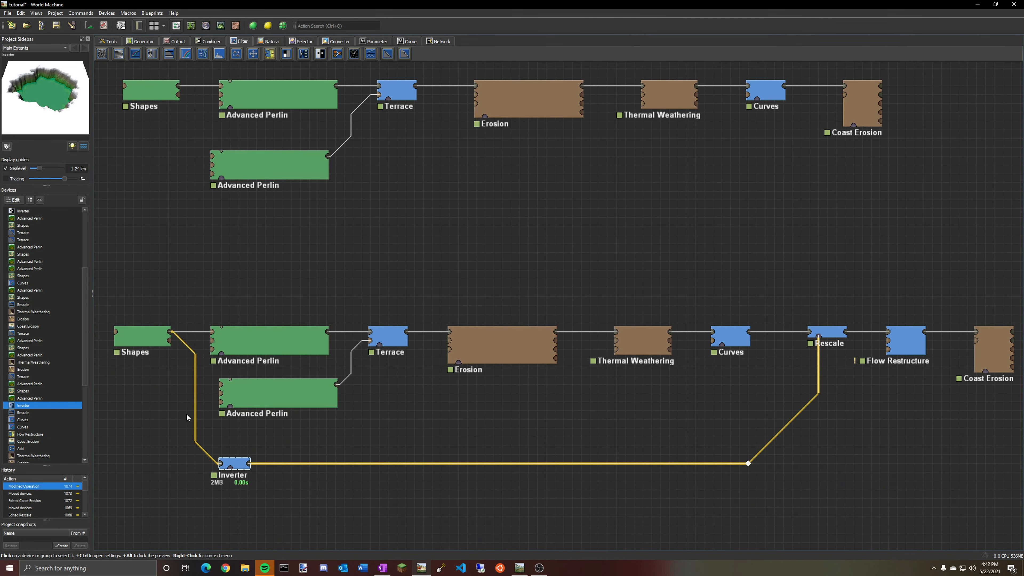
left_click(222, 27)
left_click_drag(365, 161, 369, 189)
left_click(176, 26)
left_click(826, 337)
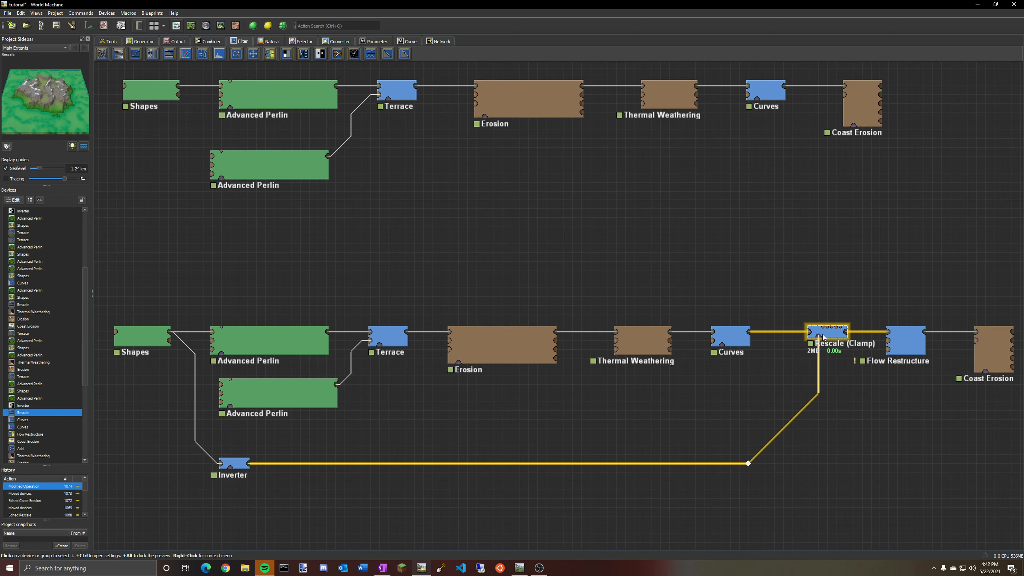
Select the Inverter device in the second chain and preview its output in the 3D view.
left_click(235, 465)
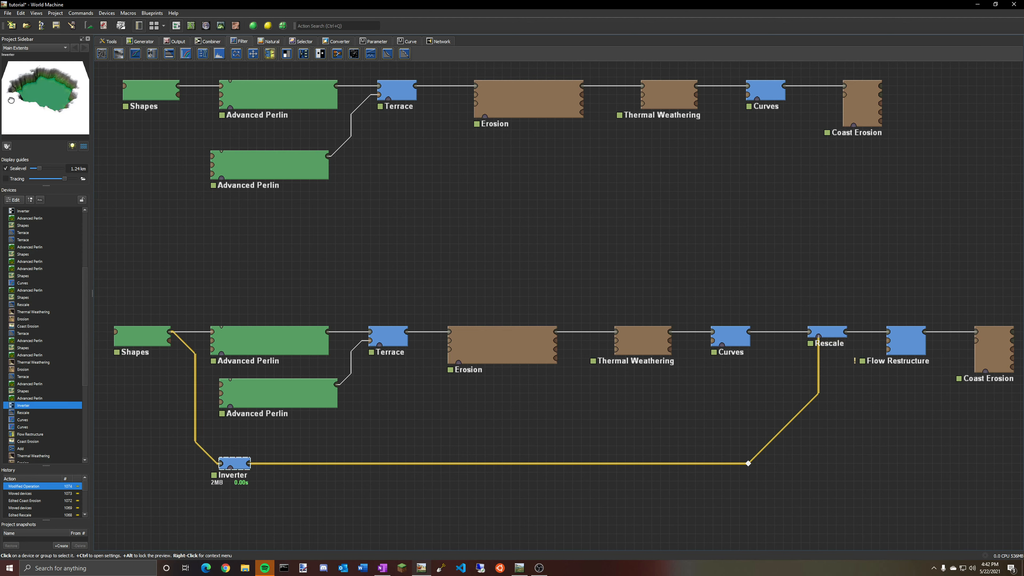
left_click(221, 26)
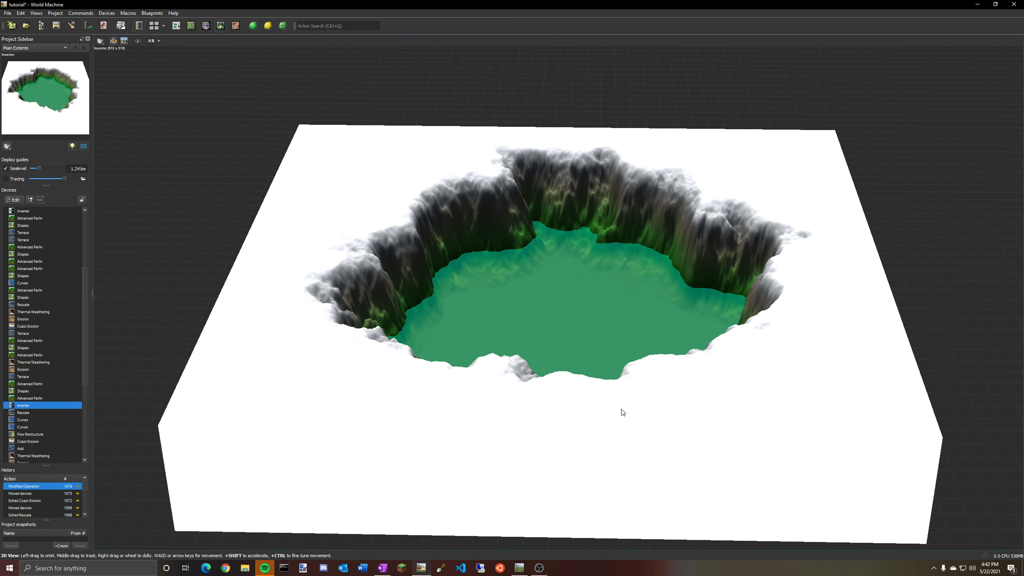
left_click(176, 25)
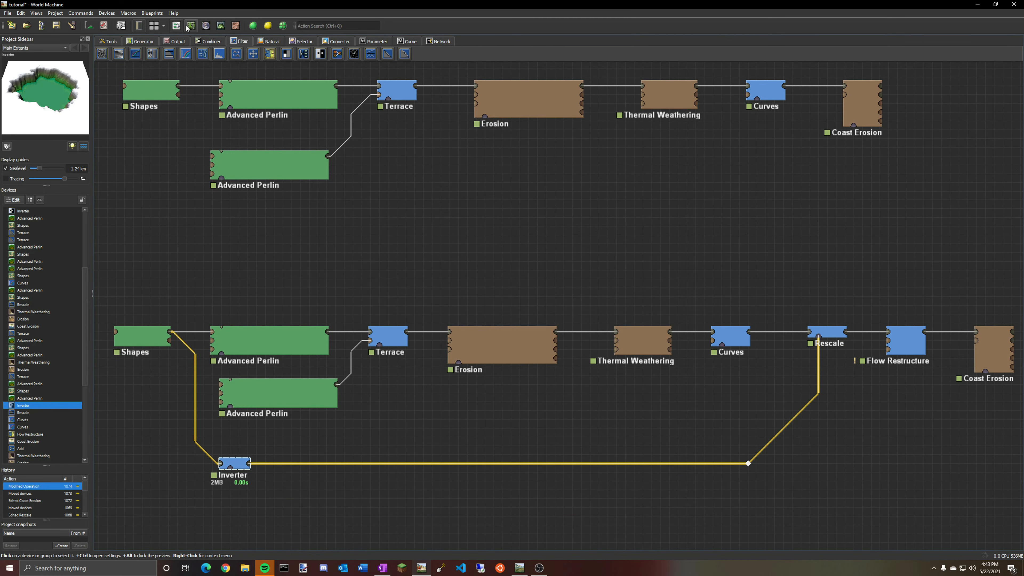
left_click(221, 26)
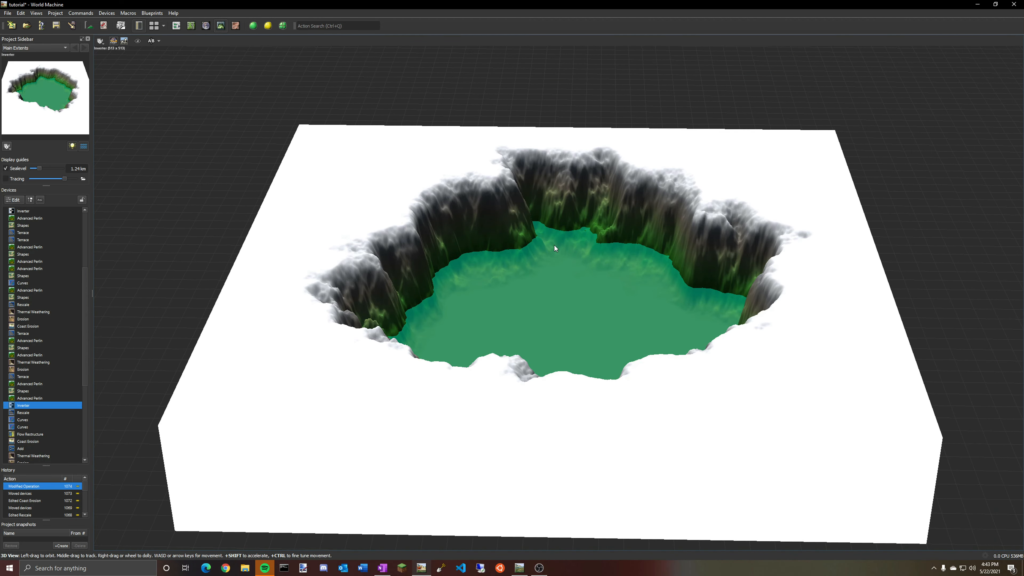
left_click(176, 25)
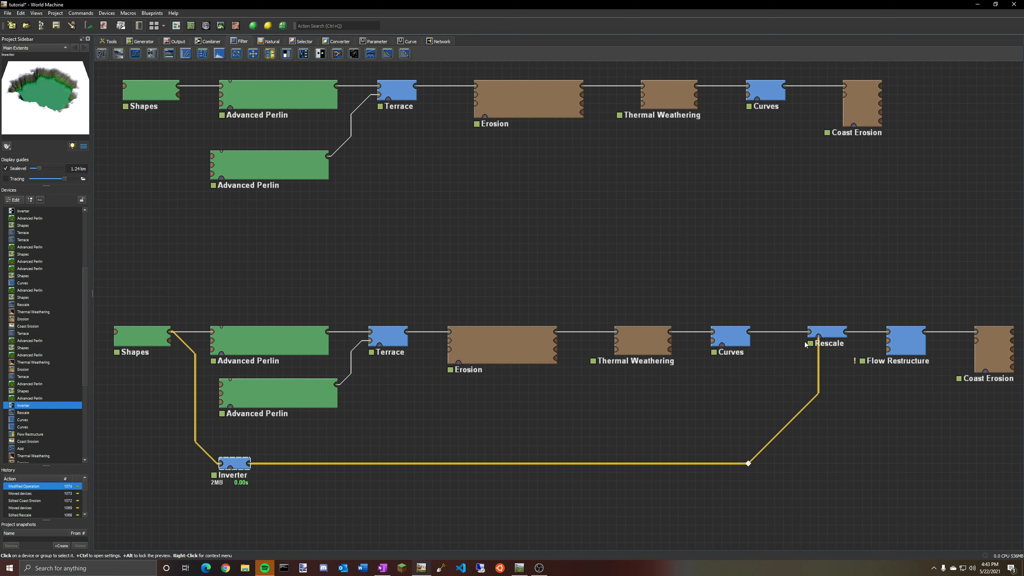
Open the Rescale device's properties and compare the Curves and Rescale previews in the 3D view.
left_click(831, 335)
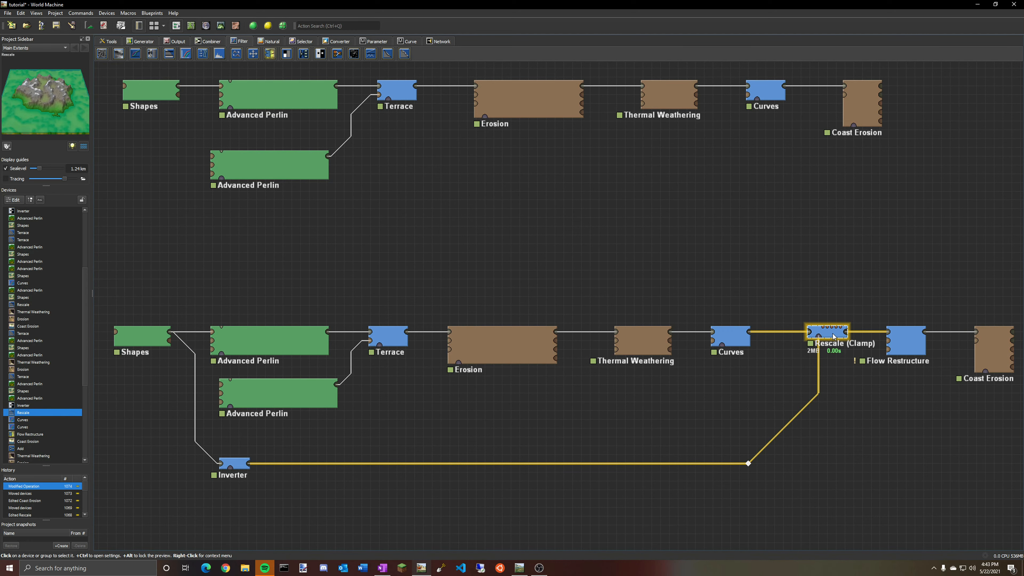
double_click(834, 336)
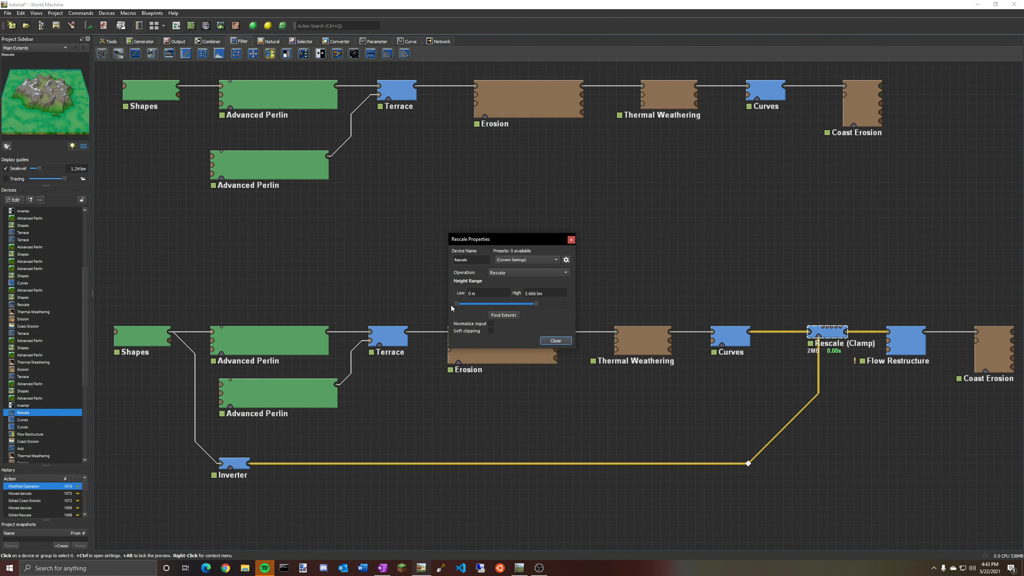
left_click(729, 340)
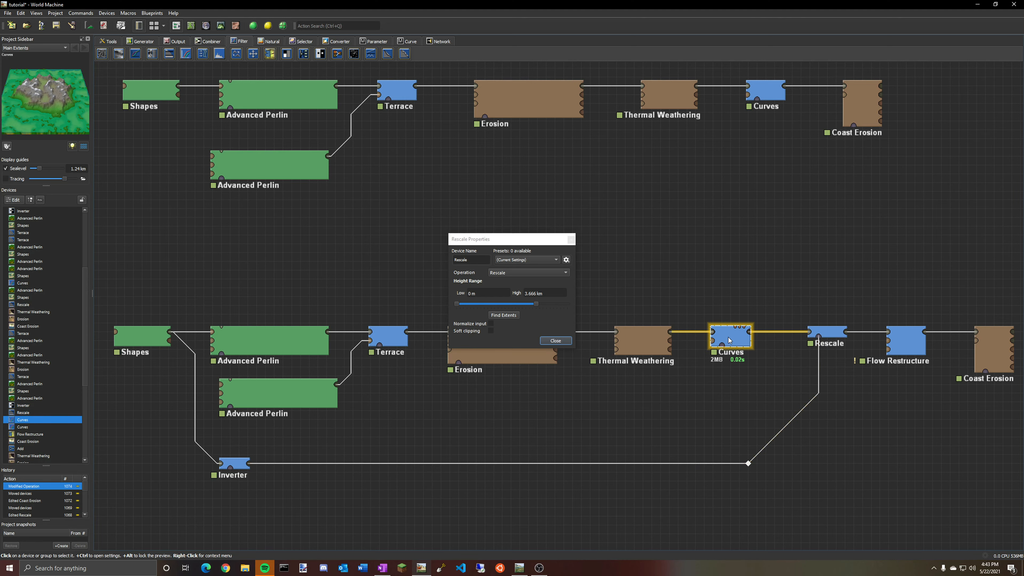
left_click(221, 26)
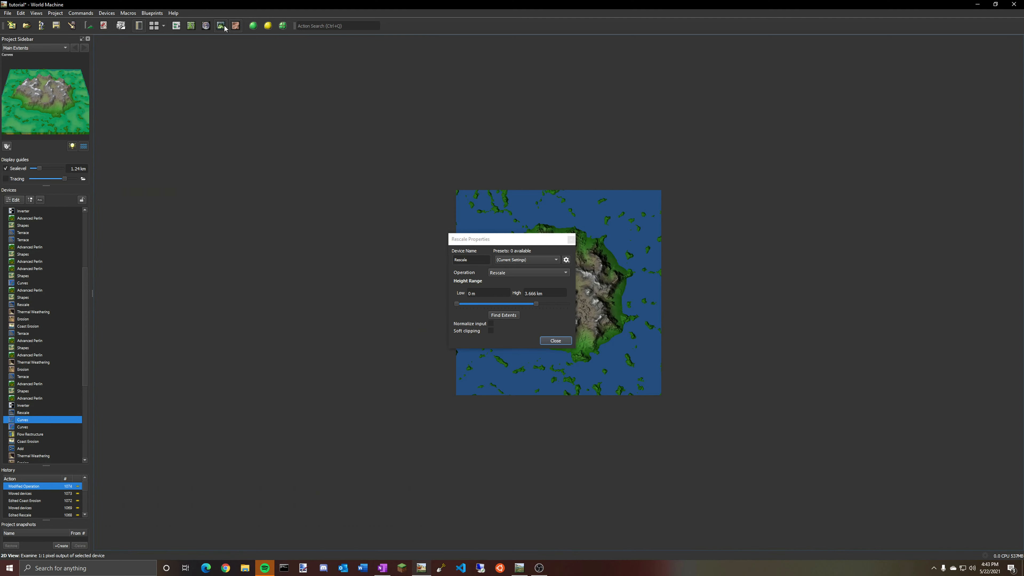
left_click(224, 26)
mouse_move(716, 351)
left_mouse_down()
mouse_move(735, 368)
mouse_move(642, 350)
mouse_move(571, 356)
mouse_move(747, 366)
mouse_move(746, 375)
mouse_move(740, 337)
mouse_move(733, 352)
left_mouse_up()
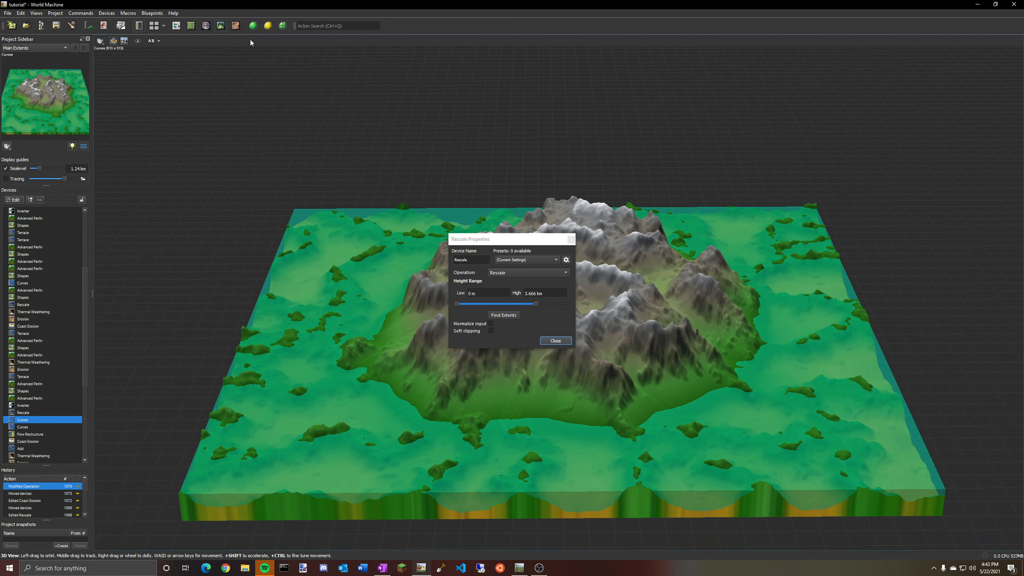
scroll(56, 371, "down", 2)
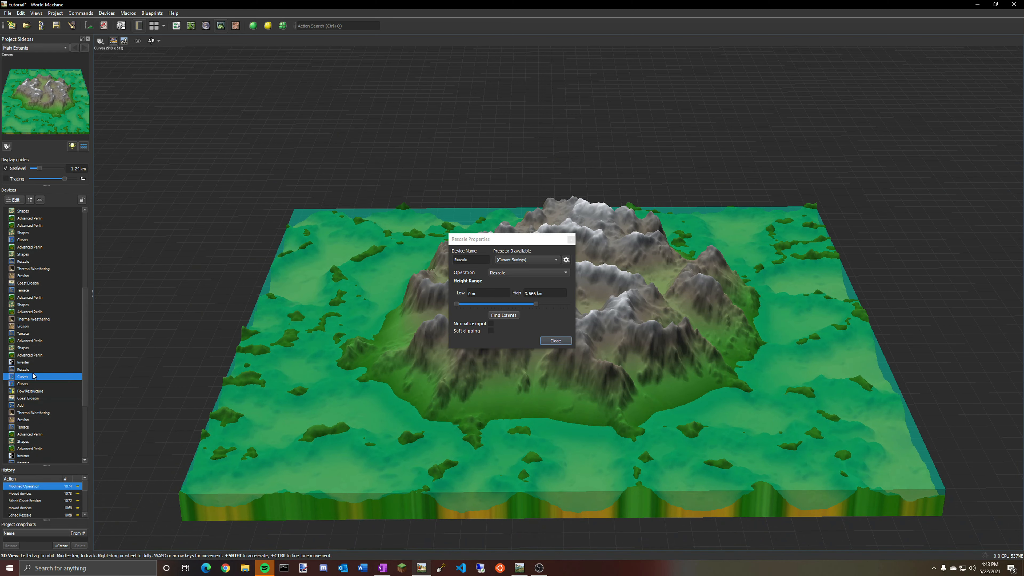
left_click_drag(315, 387, 313, 336)
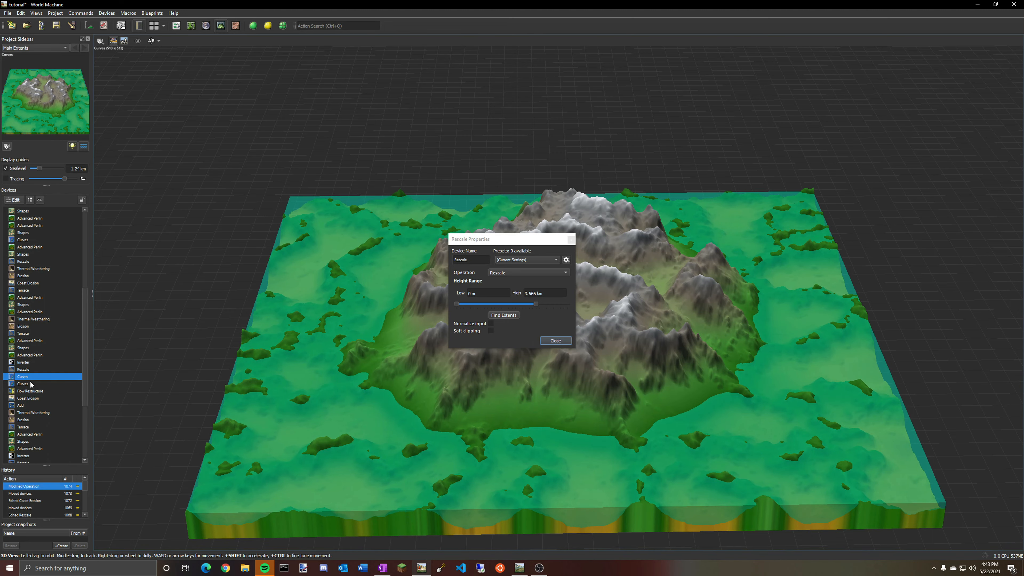
left_click(24, 369)
left_click_drag(195, 384, 535, 406)
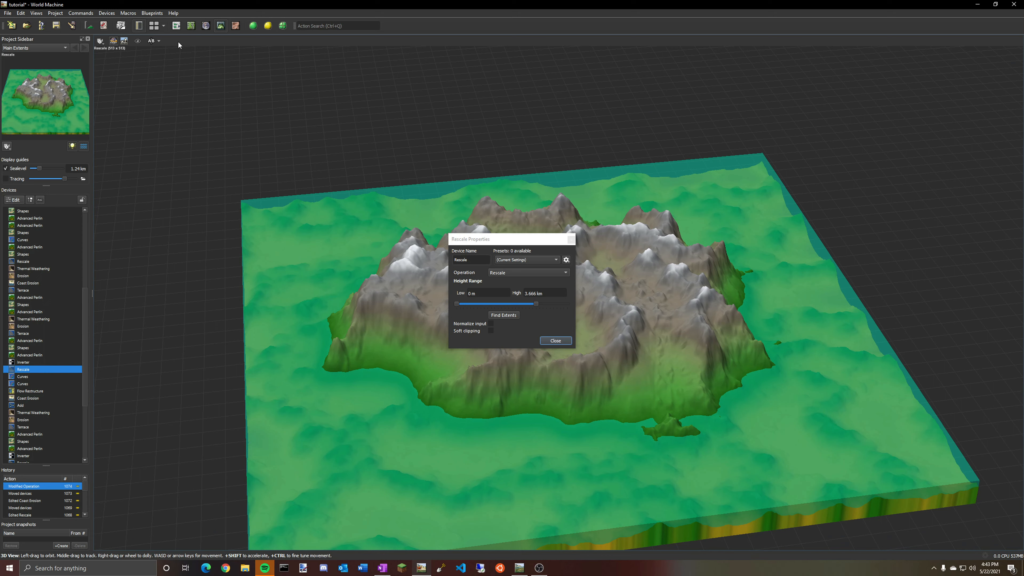
Delete the wire from the Inverter to the Rescale device and preview the Rescale result in 3D.
left_click(179, 29)
left_click(818, 362)
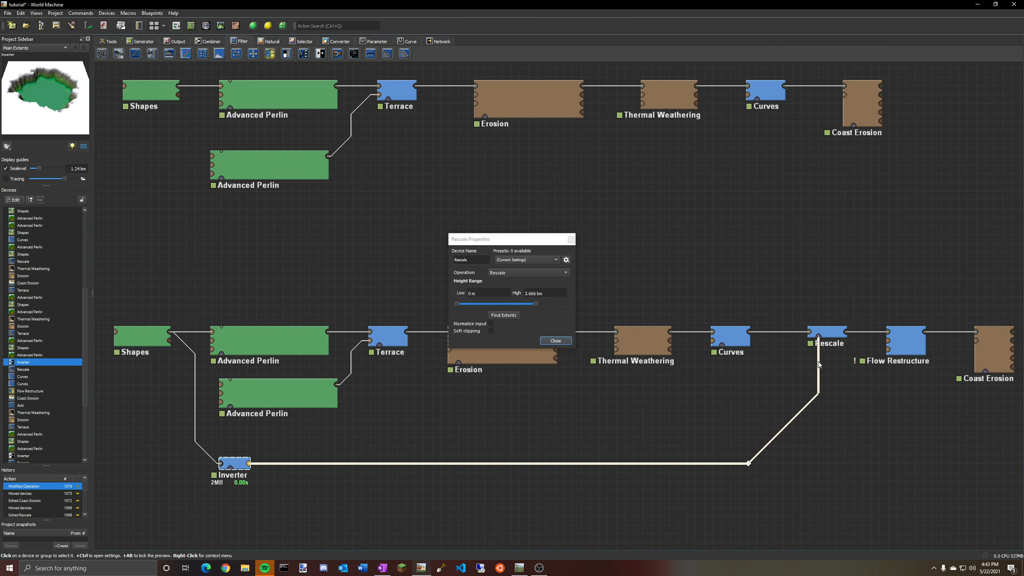
key("Delete")
left_click(837, 335)
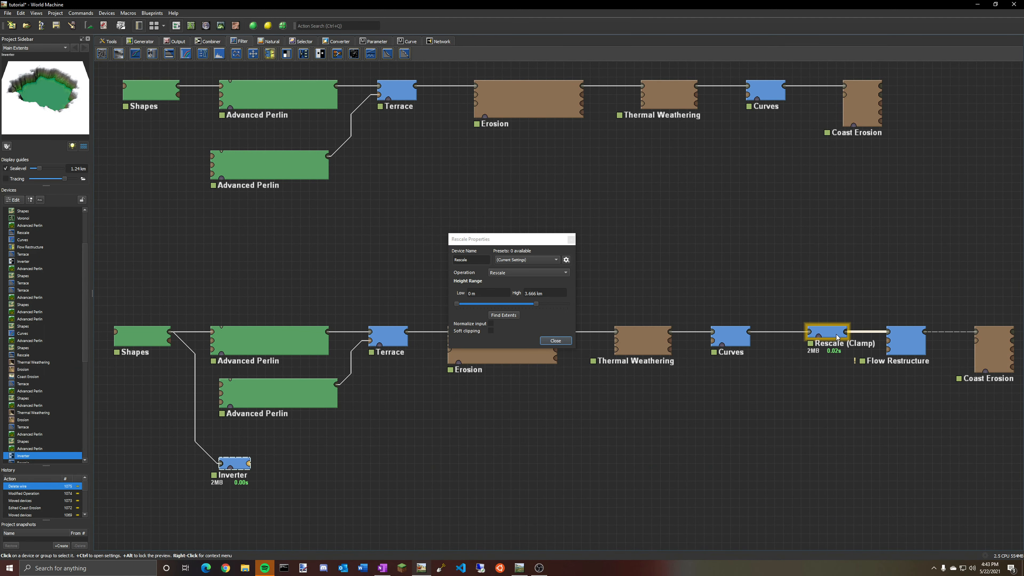
left_click(221, 26)
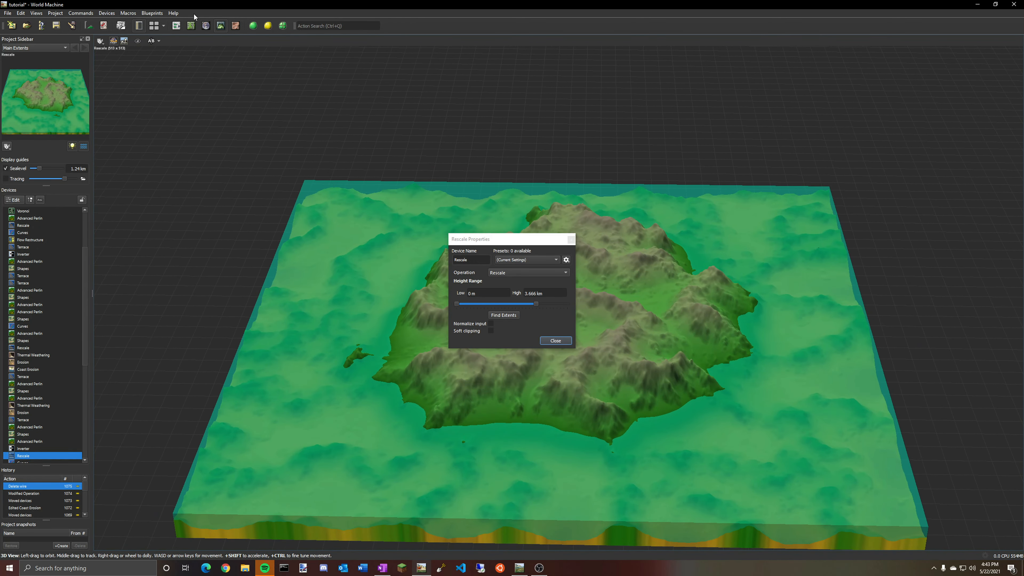
left_click(173, 27)
Reconnect the Inverter's output to the Rescale device, adding a route point to the wire.
left_click(250, 467)
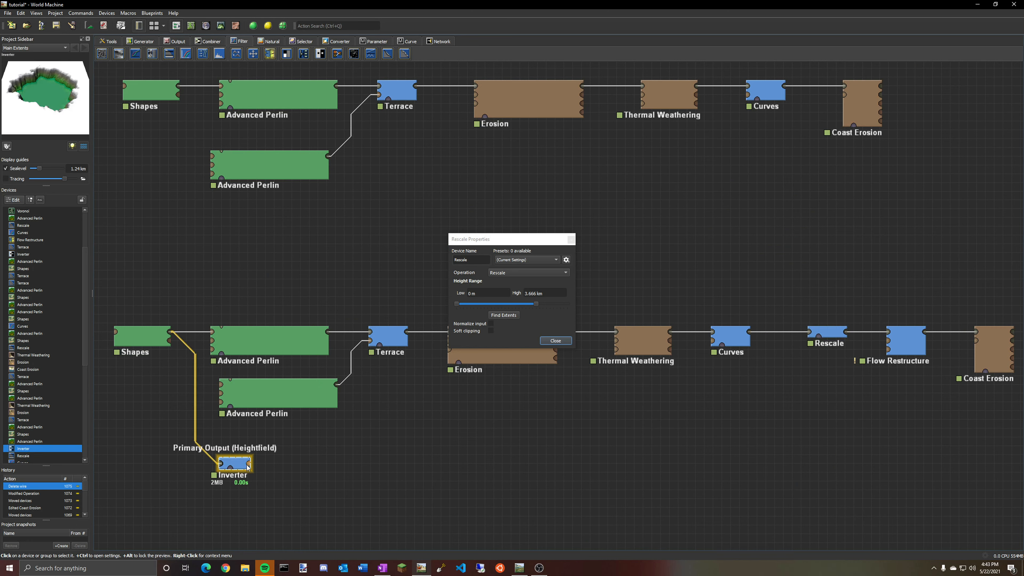
left_click_drag(248, 467, 819, 335)
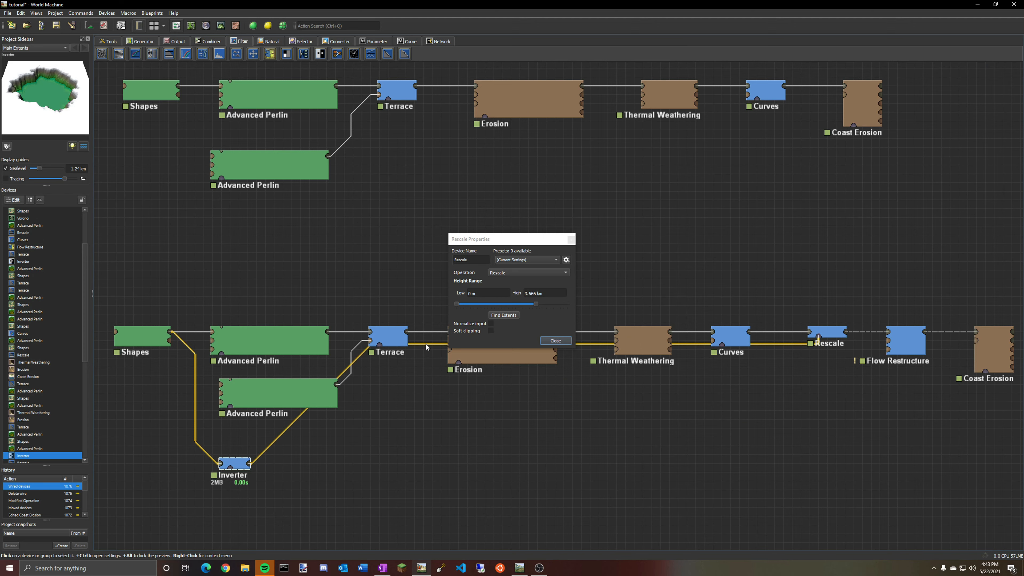
left_click_drag(427, 344, 793, 463)
left_click(831, 334)
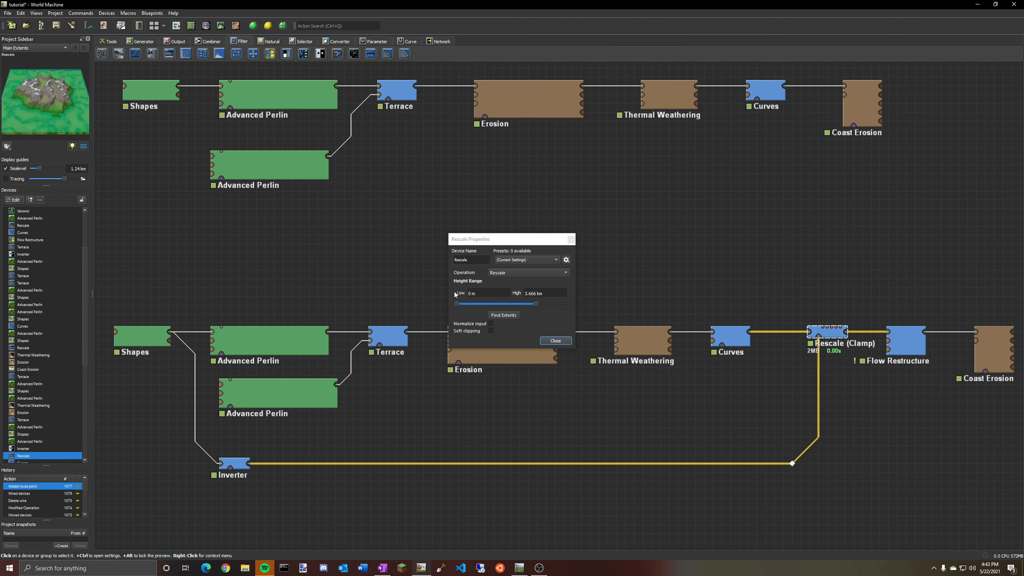
Compare the Curves and Rescale previews in the 3D view, moving the Rescale Properties dialog aside.
left_click(731, 334)
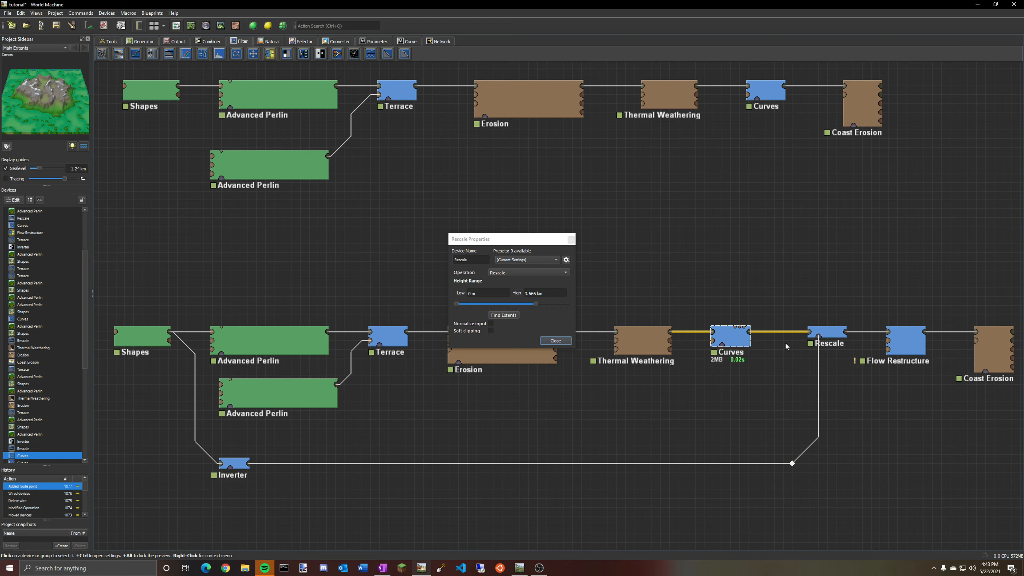
left_click(221, 25)
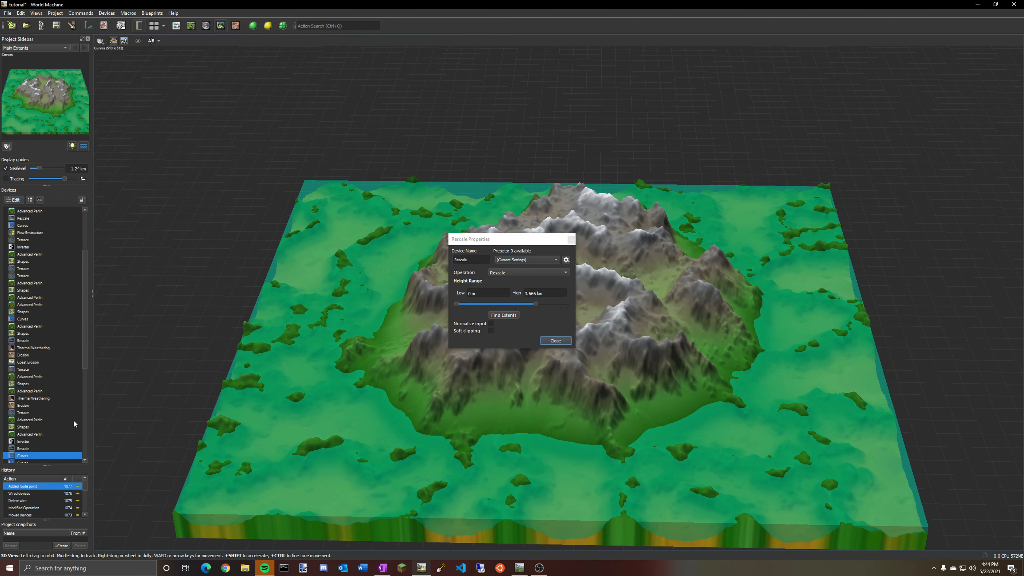
scroll(36, 449, "down", 1)
left_click(21, 429)
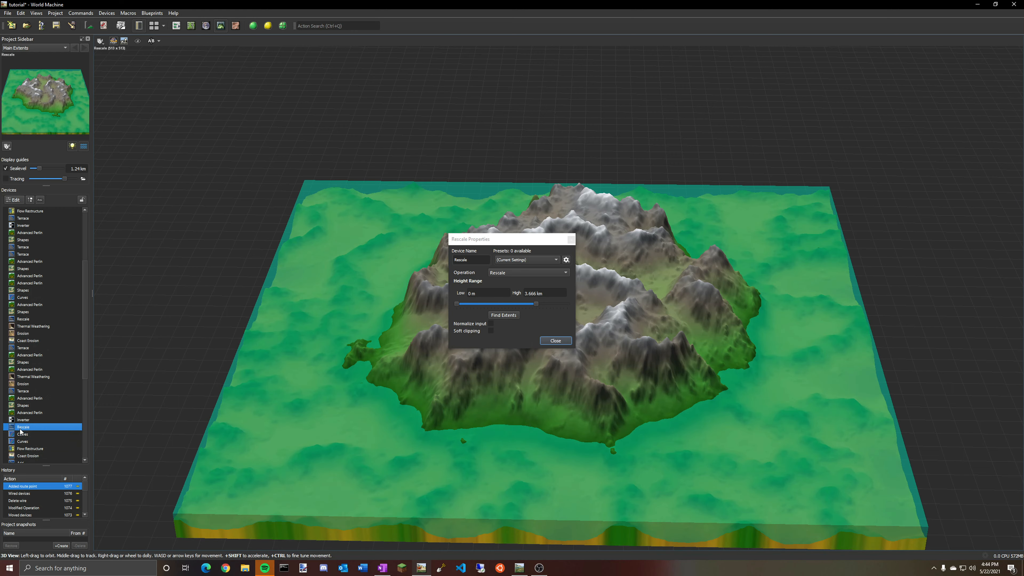
left_click_drag(476, 239, 233, 254)
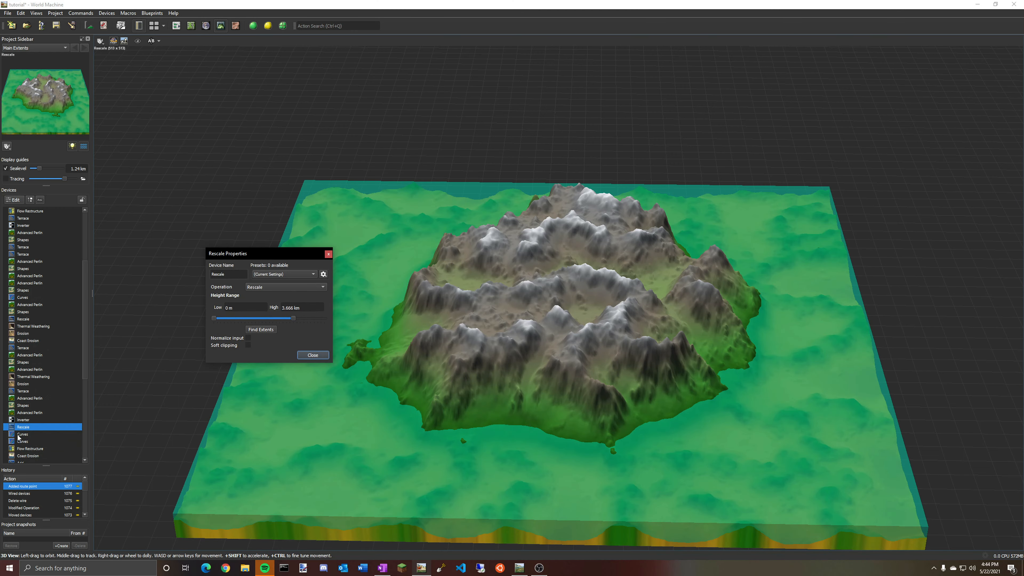
left_click(23, 434)
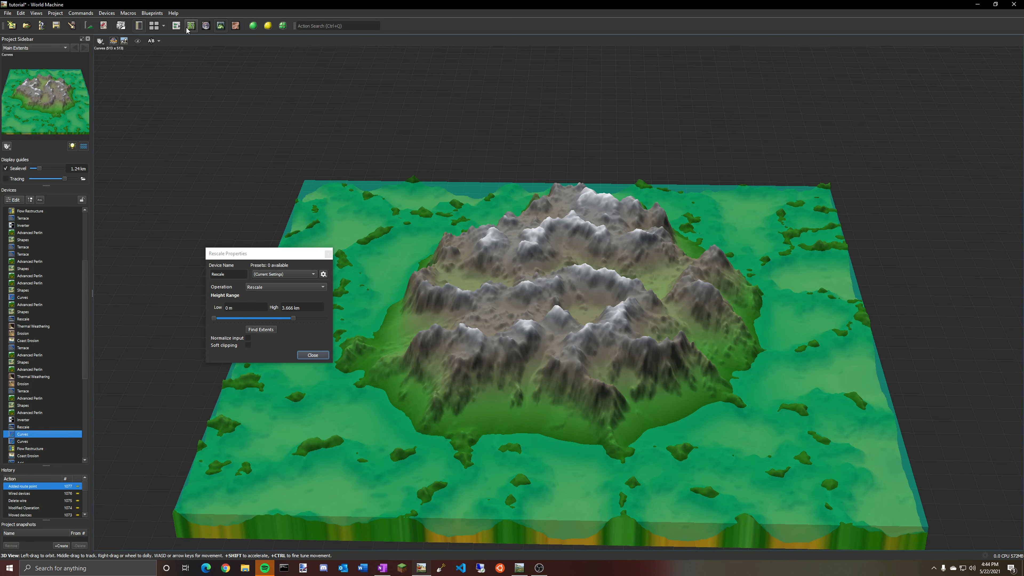
left_click(176, 26)
Select the Flow Restructure device and inspect its output in the 3D view.
left_click(907, 351)
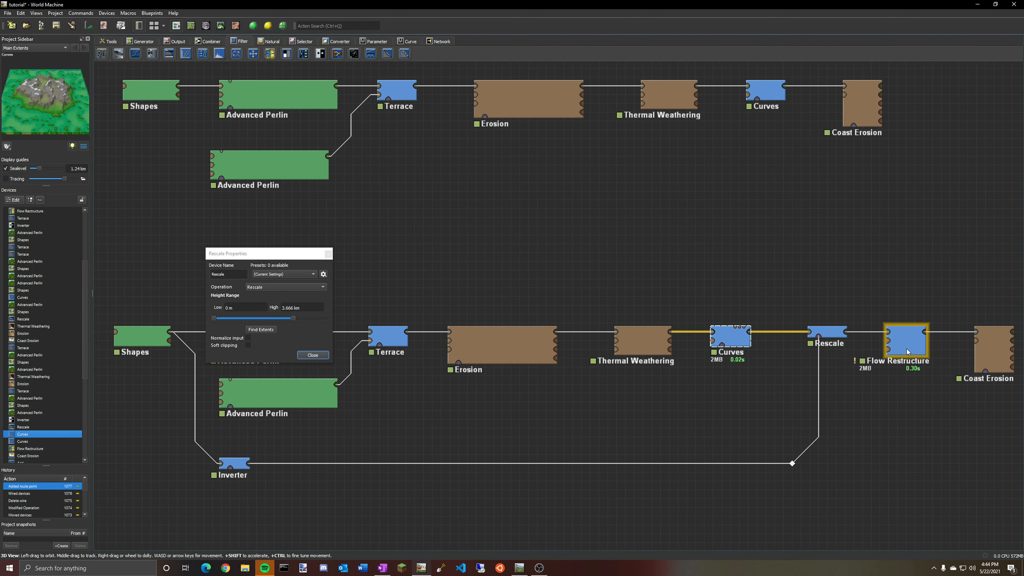
left_click(831, 333)
left_click(895, 343)
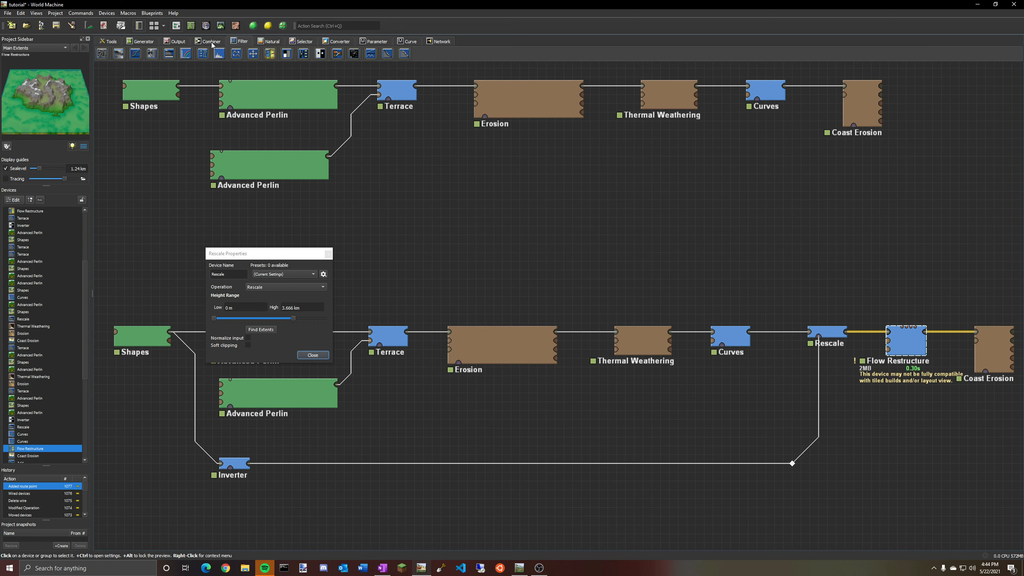
left_click(221, 25)
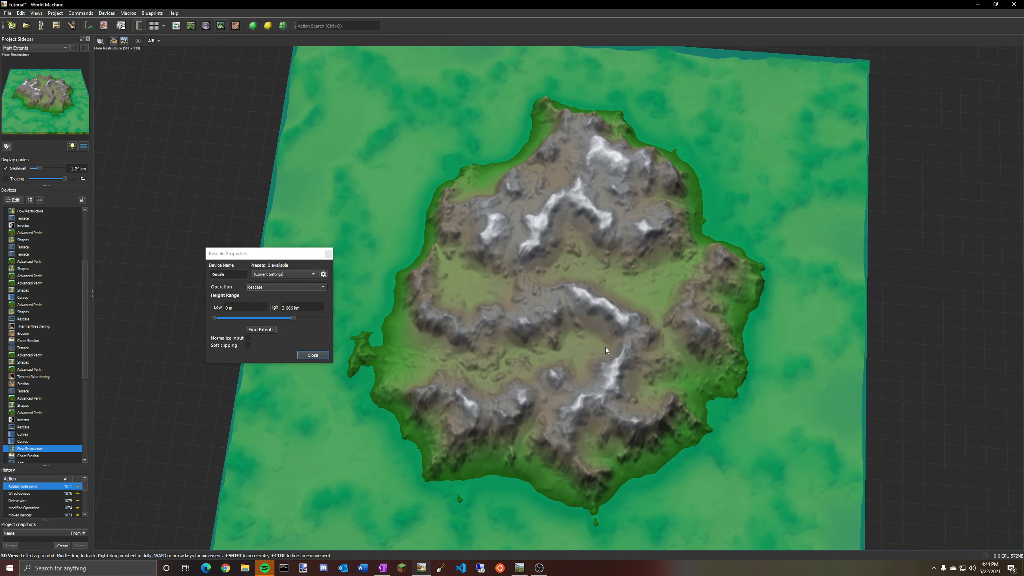
left_click_drag(605, 347, 661, 327)
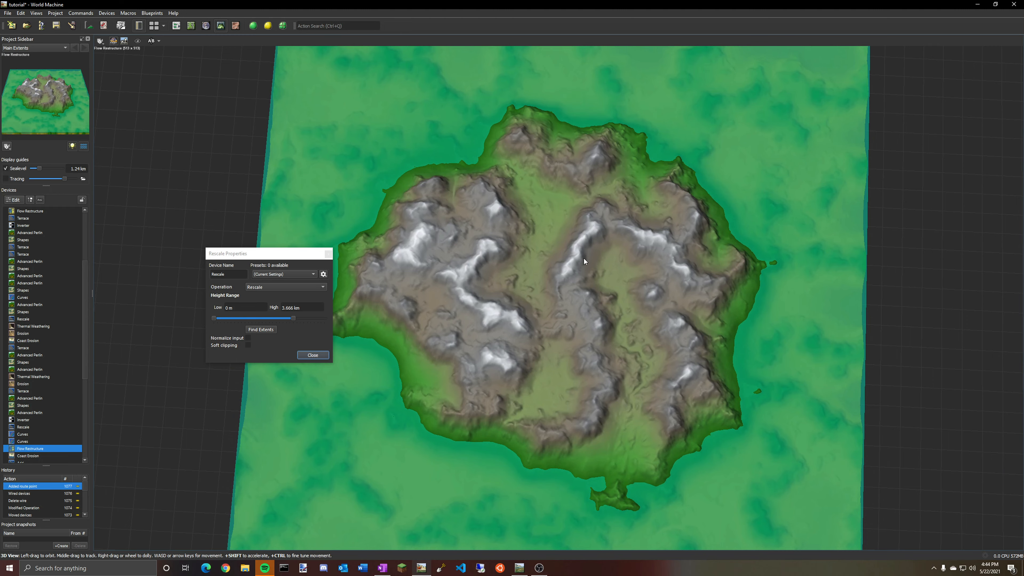
left_click_drag(594, 249, 616, 320)
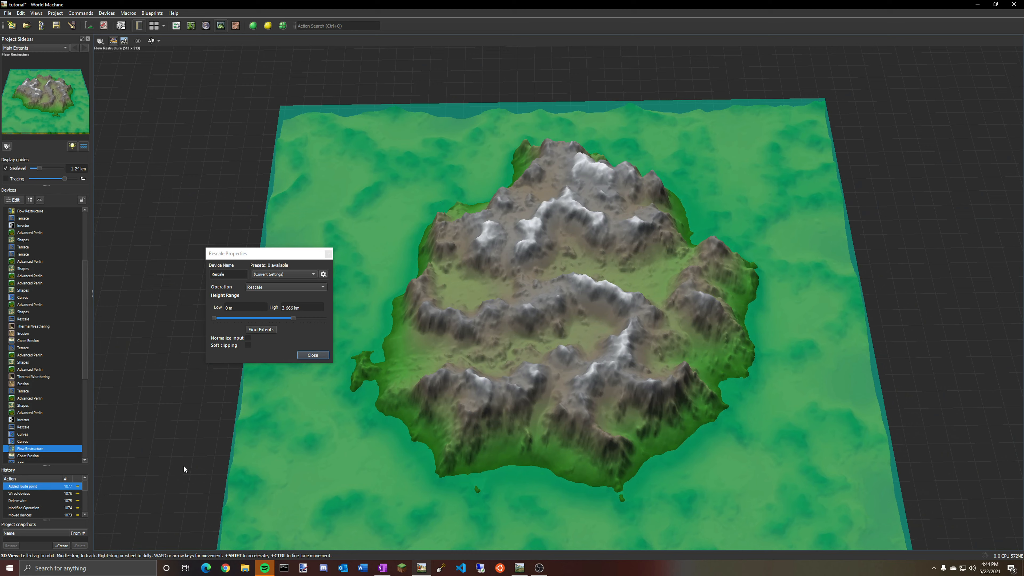
Compare the Curves and Flow Restructure previews in the 3D view from several angles.
scroll(23, 443, "down", 1)
left_click(29, 420)
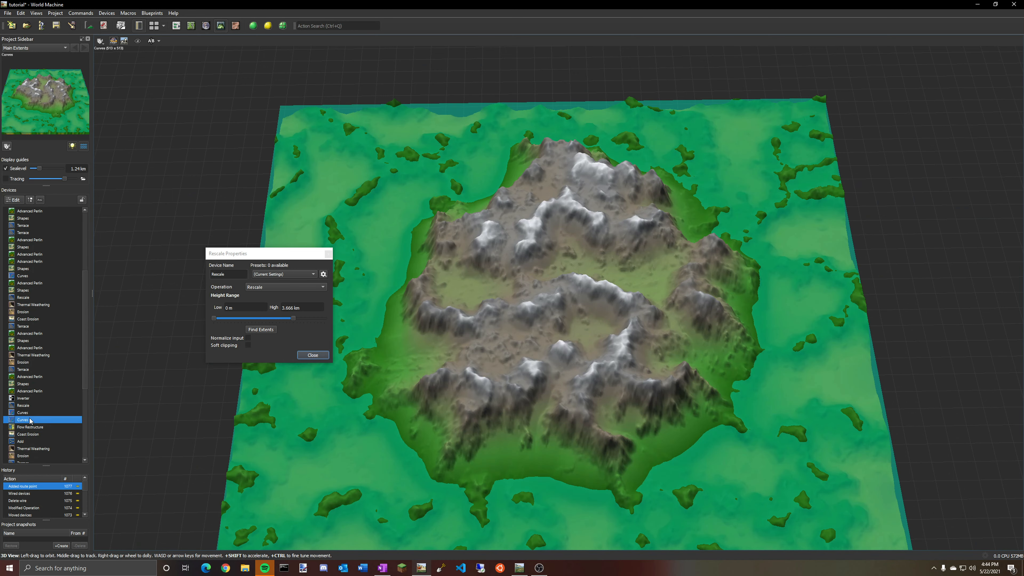
left_click(28, 428)
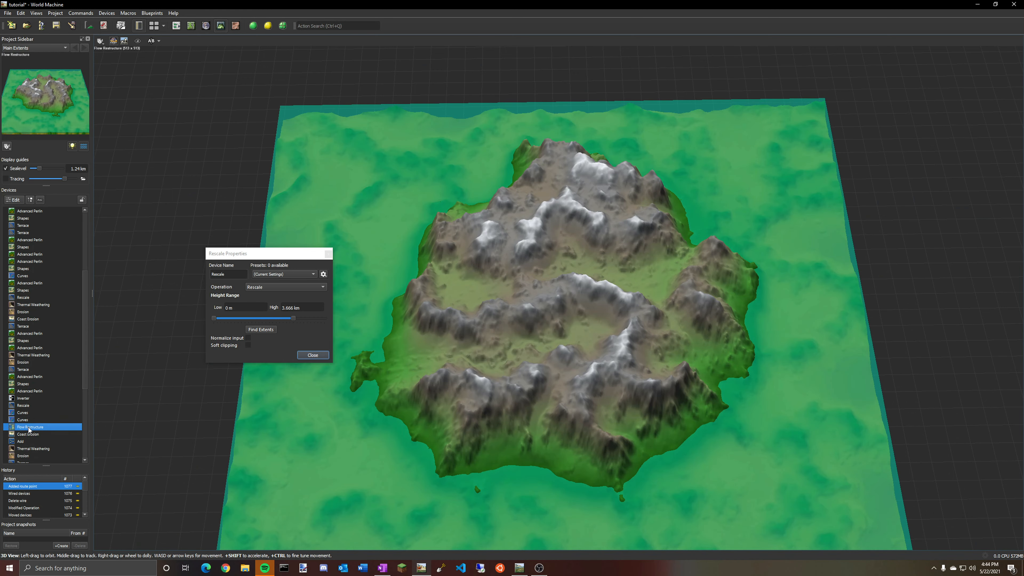
left_click(25, 420)
left_click_drag(545, 343, 593, 394)
scroll(565, 344, "up", 5)
scroll(578, 388, "down", 6)
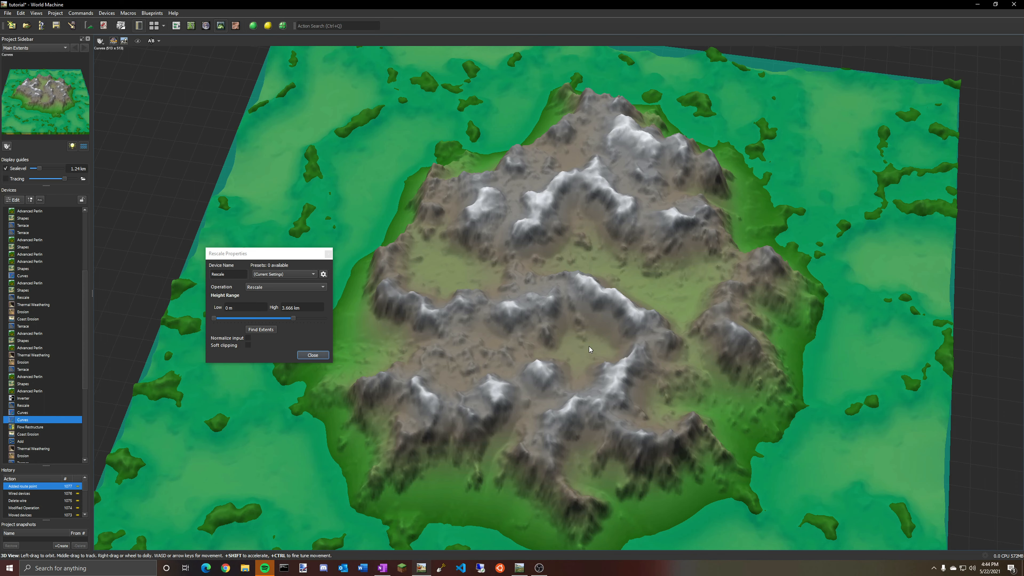
left_click(38, 428)
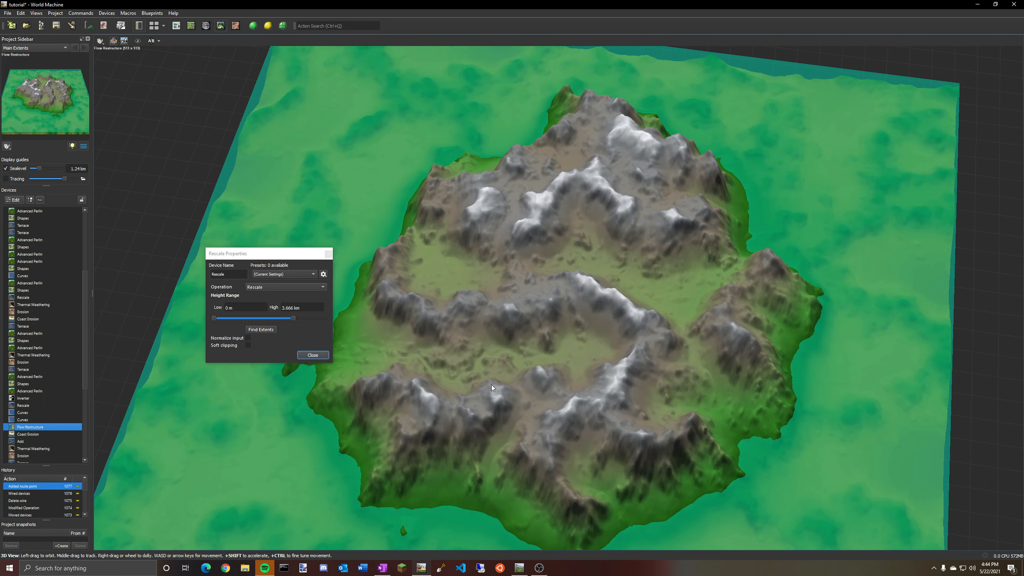
left_click_drag(491, 385, 679, 337)
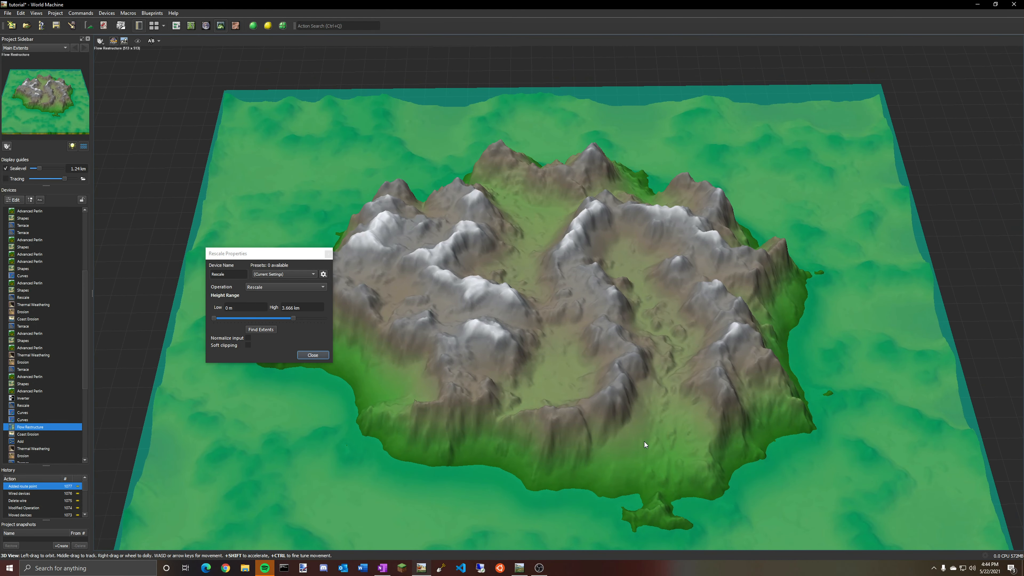
left_click_drag(644, 441, 327, 342)
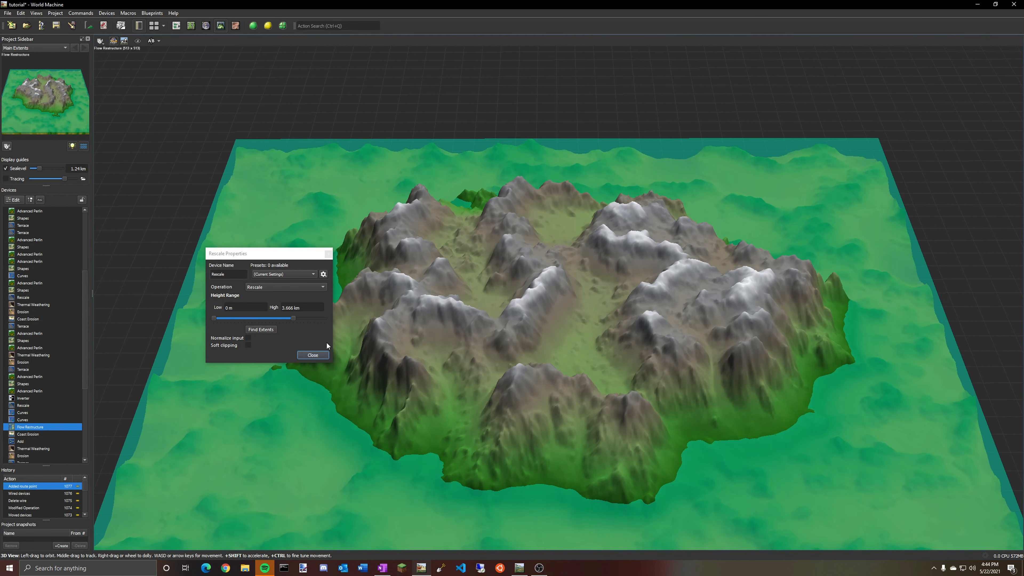
Open the Voronoi-chain Shapes device, move its island polygon up-right and its rectangle to the lower-left corner, and preview it in 3D.
left_click(176, 26)
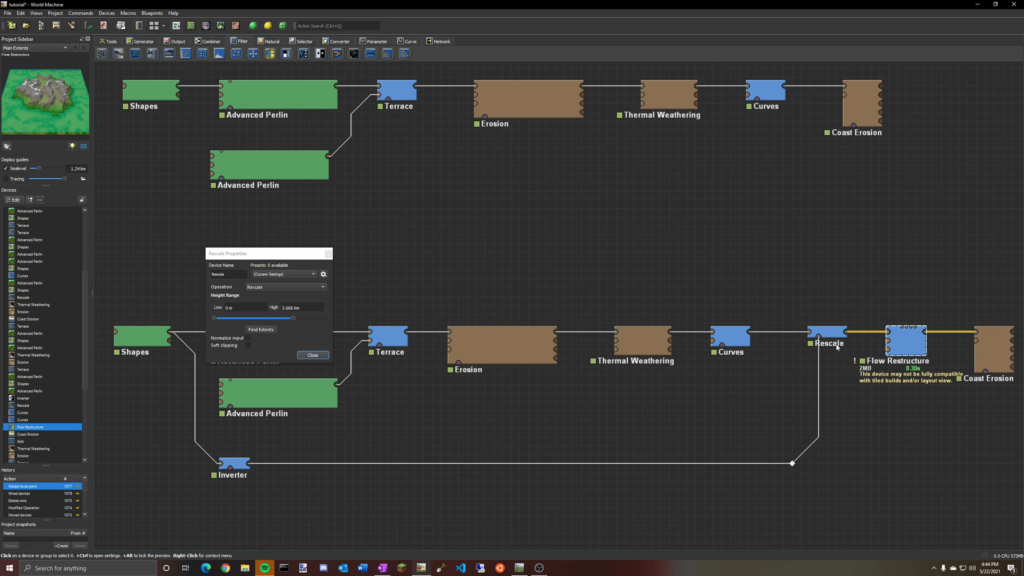
left_click(826, 334)
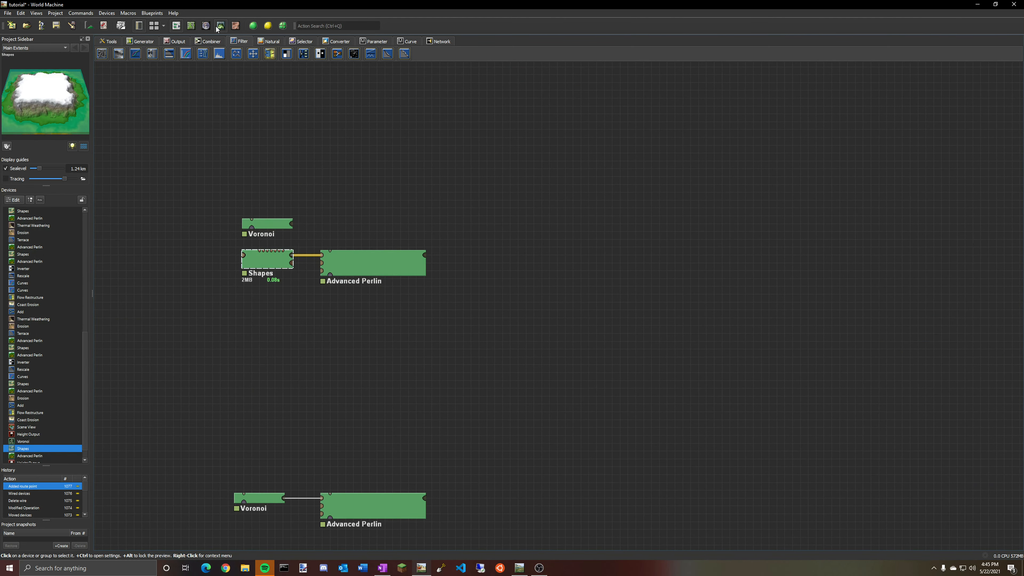
left_click(221, 26)
double_click(34, 451)
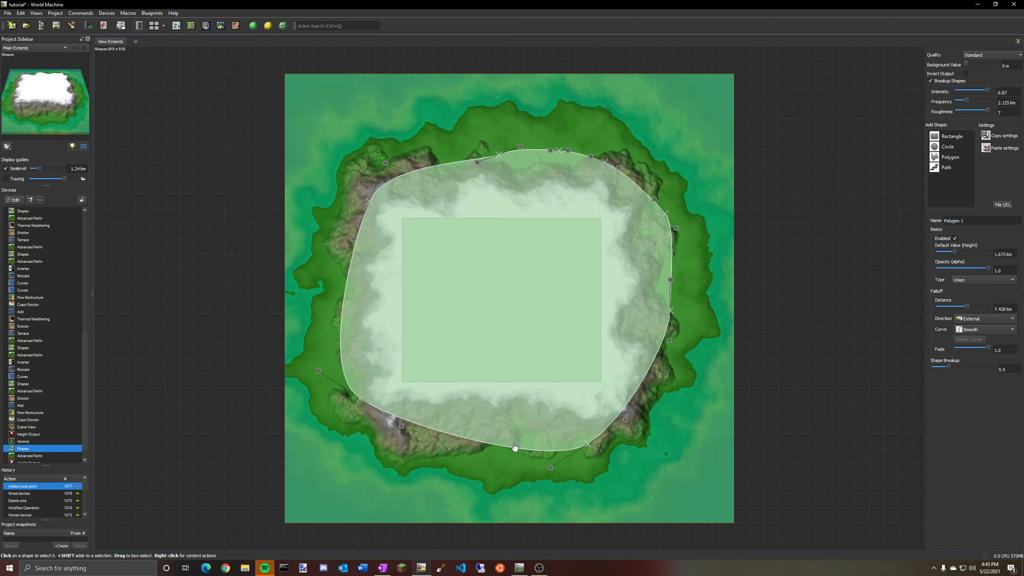
left_click_drag(533, 330, 643, 298)
left_click_drag(438, 285, 201, 470)
left_click_drag(692, 309, 594, 277)
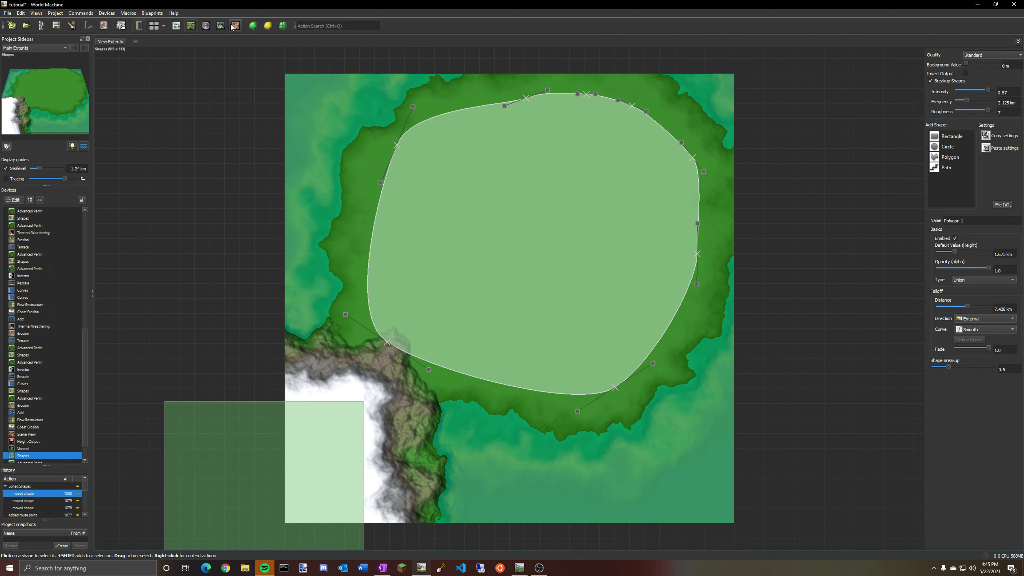
left_click(221, 26)
left_click_drag(598, 245, 807, 265)
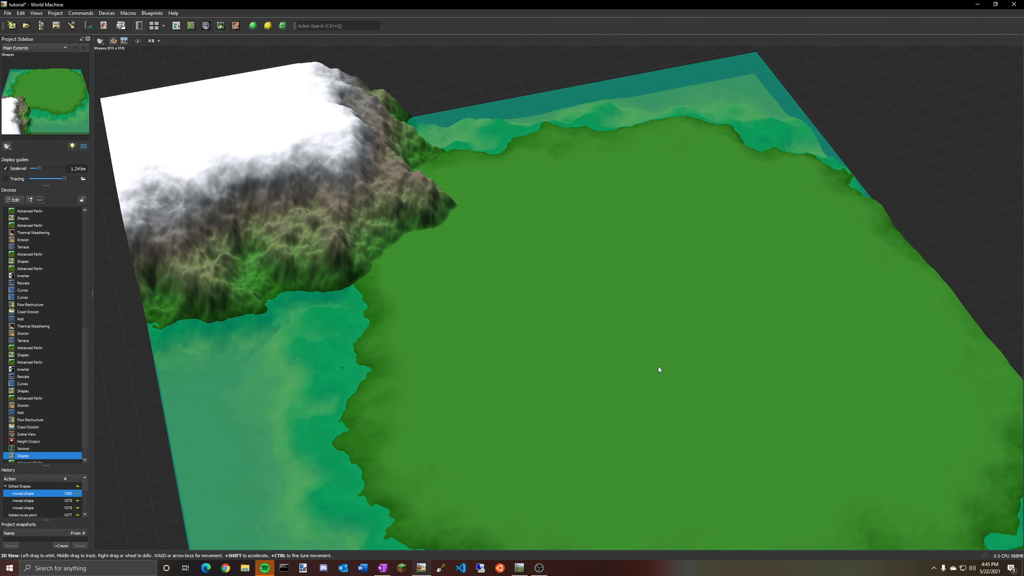
Open the Coast Erosion device after the Flow Restructure and adjust its sea level slider.
left_click(176, 25)
right_click_drag(484, 413, 484, 121)
right_click_drag(633, 363, 633, 182)
scroll(633, 185, "down", 15)
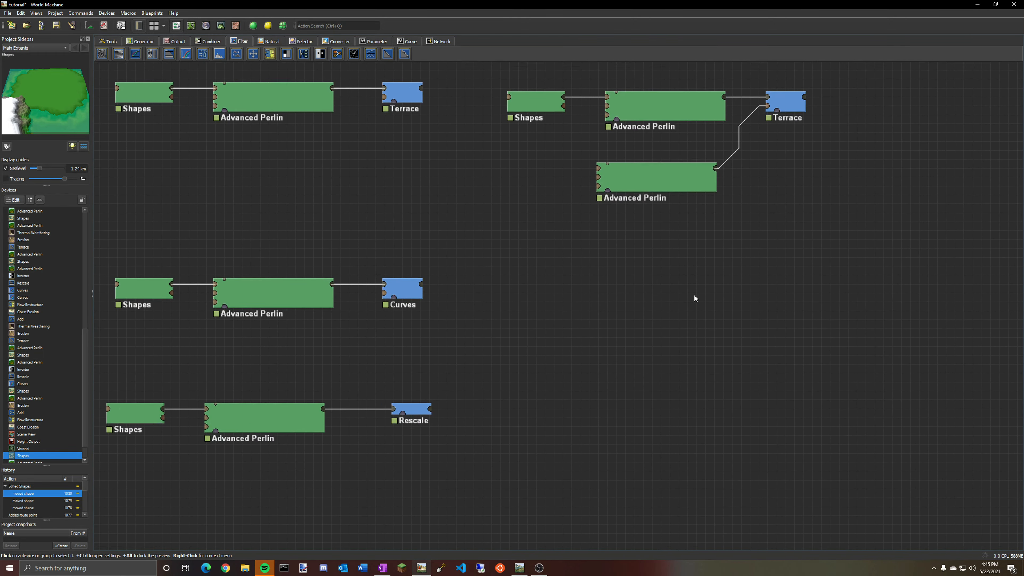
scroll(708, 243, "down", 1)
right_click_drag(732, 303, 656, 180)
left_click(829, 269)
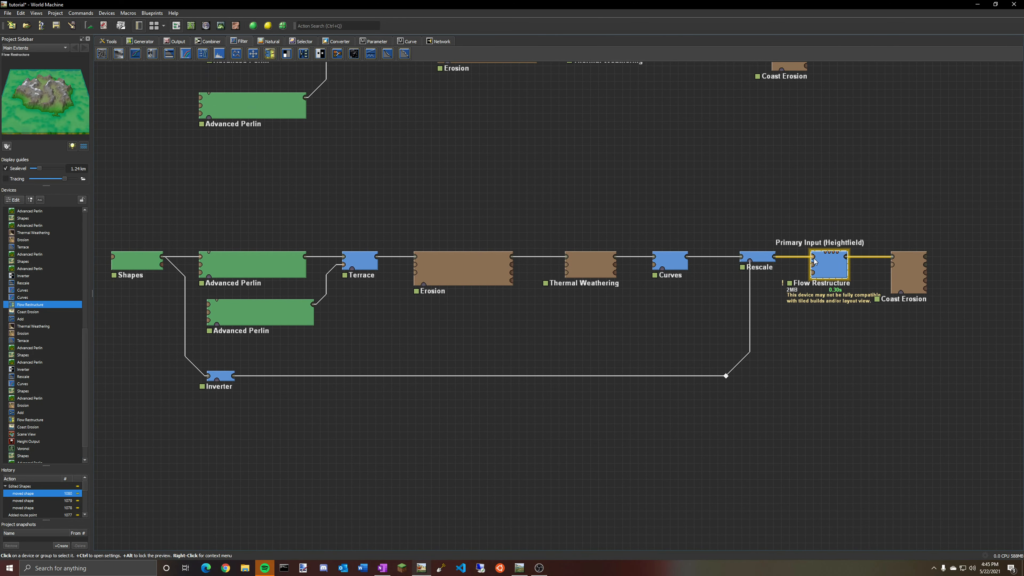
double_click(907, 277)
left_click_drag(506, 279, 511, 279)
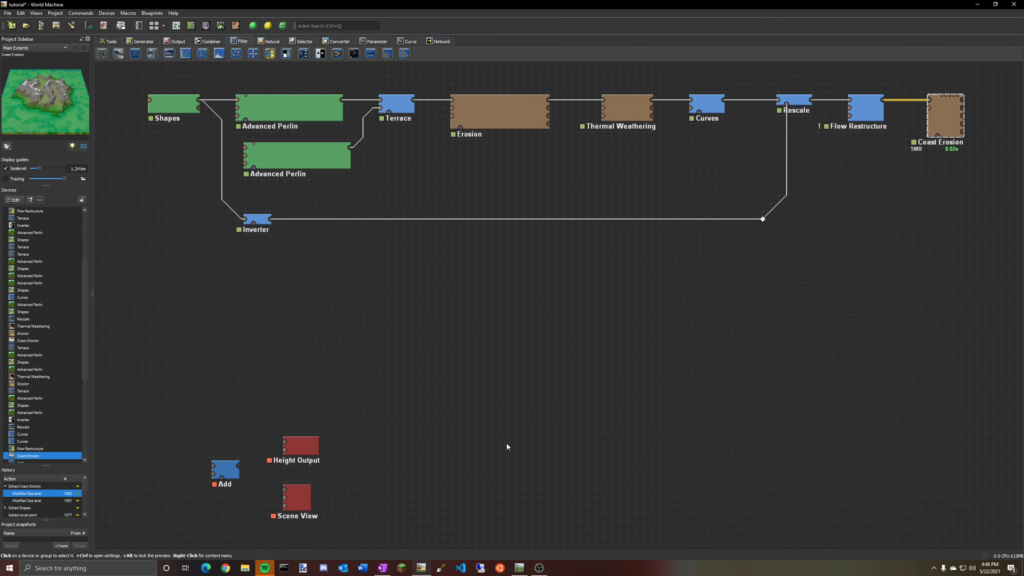
right_click_drag(507, 443, 486, 550)
left_click(838, 220)
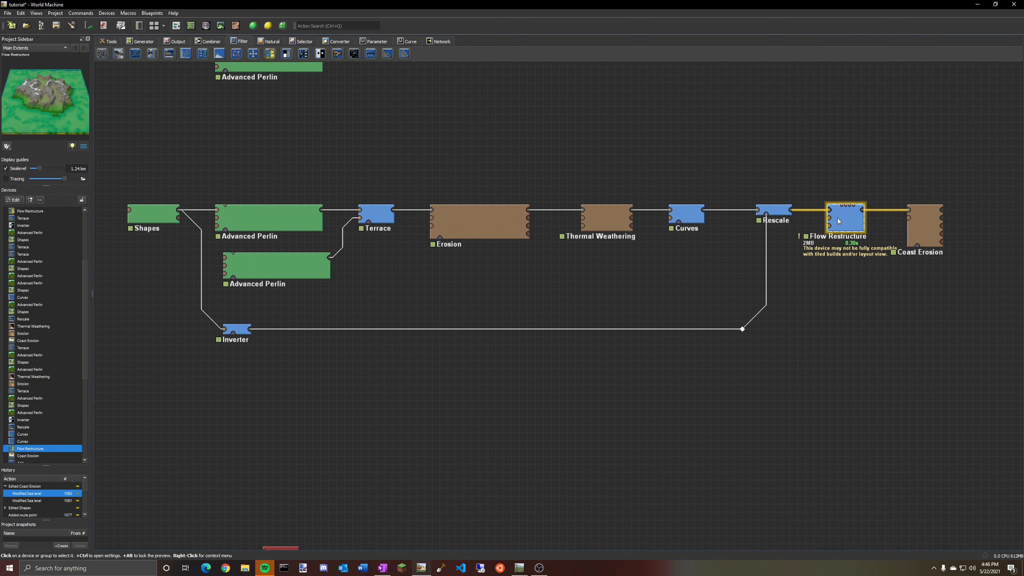
Inspect the unconnected Add, Height Output and Scene View devices below the chains.
right_click_drag(497, 470, 585, 265)
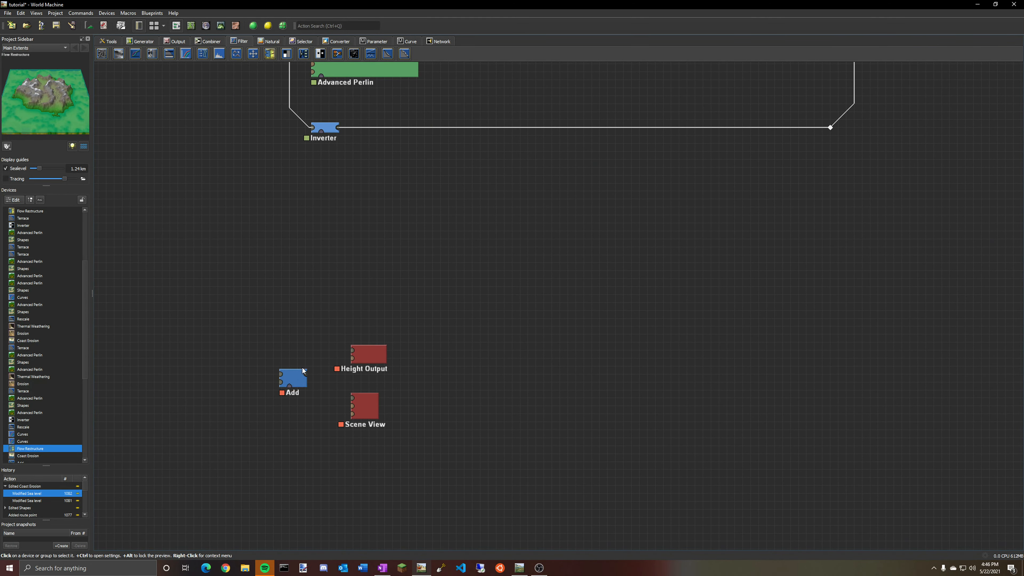
left_click(285, 382)
left_click(368, 354)
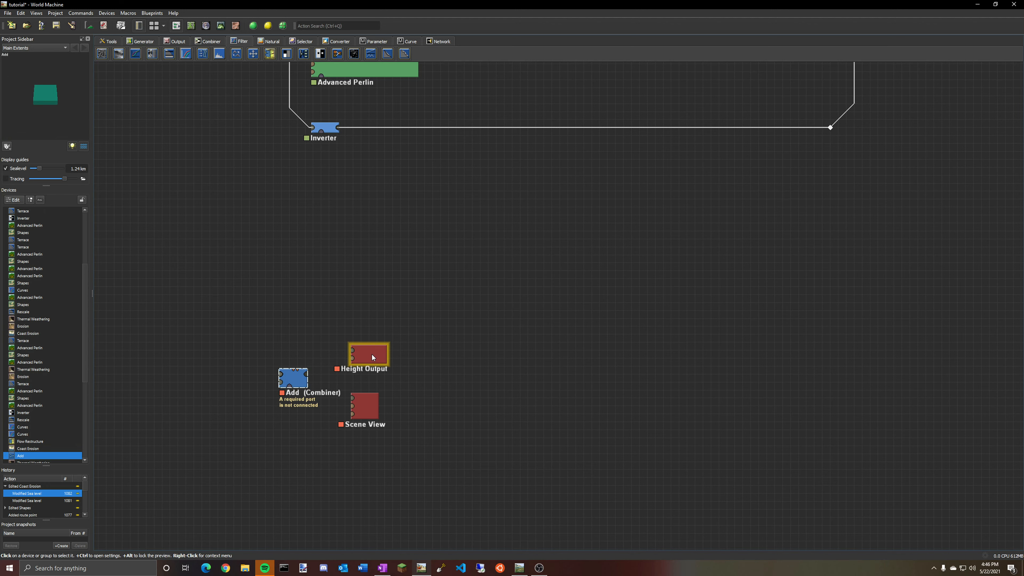
left_click(367, 411)
left_click(368, 412)
left_click(372, 356)
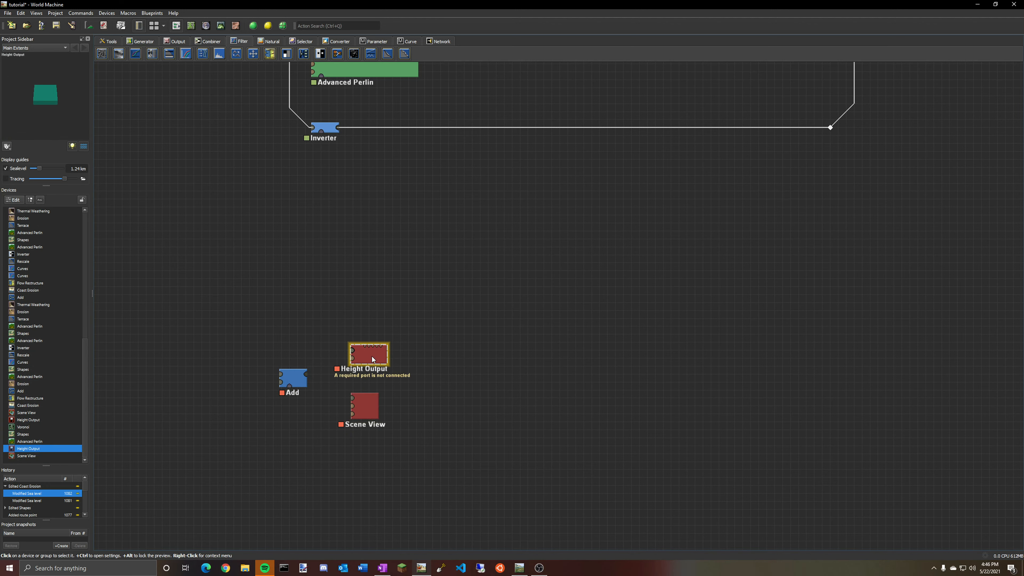
left_click(366, 413)
right_click_drag(476, 430, 471, 399)
right_click_drag(474, 217, 482, 181)
left_click(291, 320)
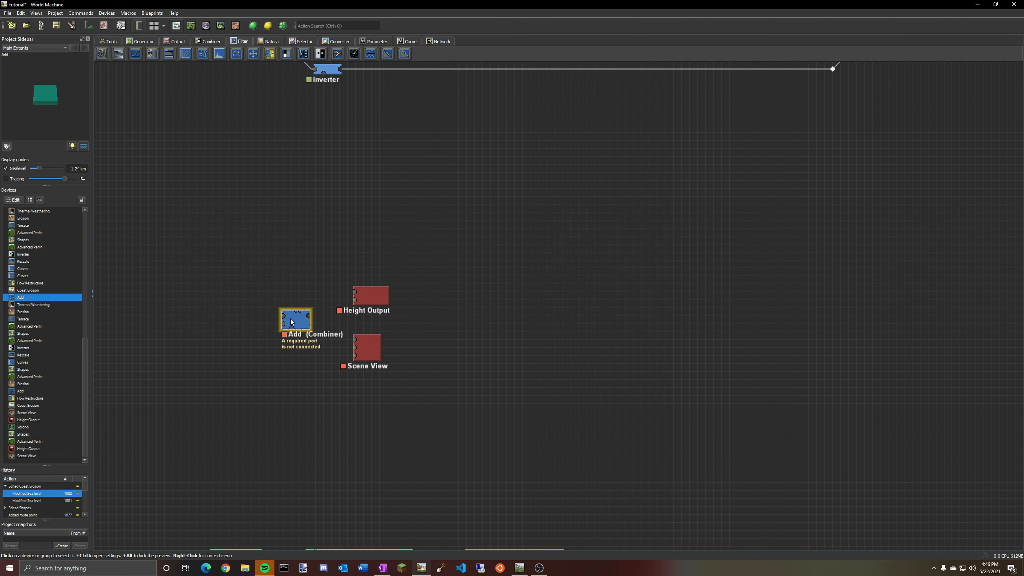
left_click(213, 41)
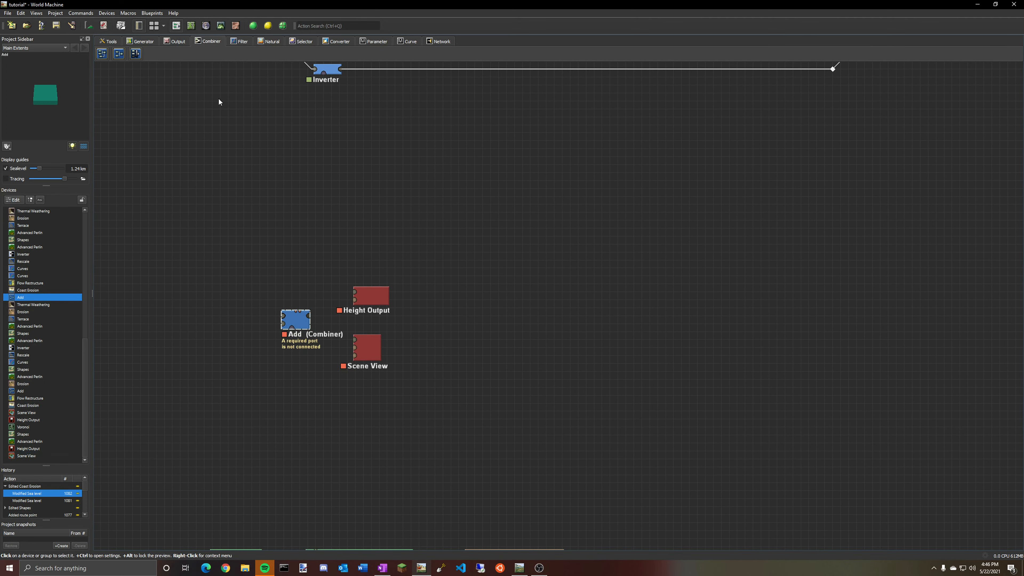
Switch the Add device's method to Average and back to Add, then close its properties.
double_click(295, 320)
left_click(513, 292)
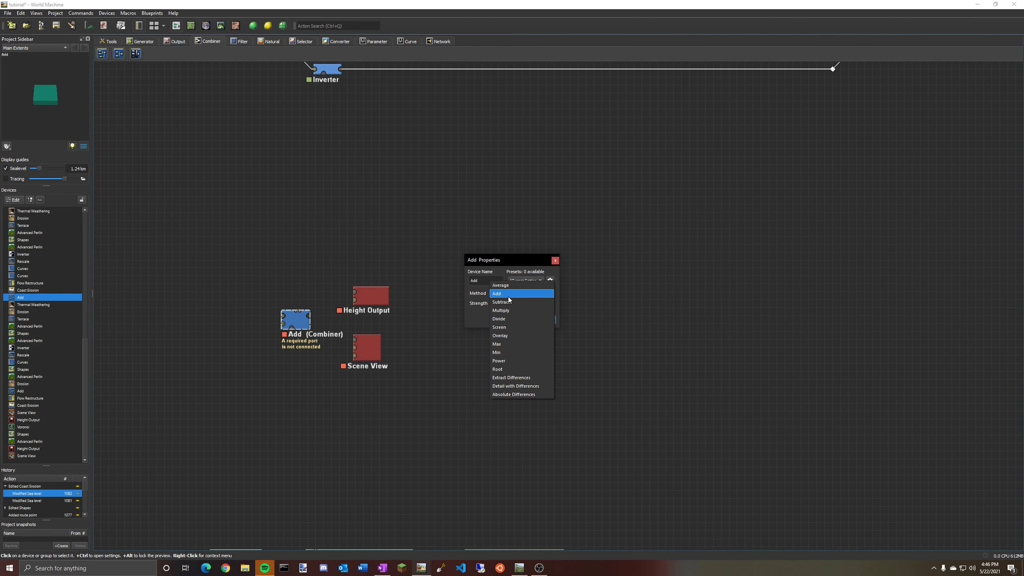
left_click(508, 295)
left_click(514, 293)
left_click(508, 291)
left_click(509, 292)
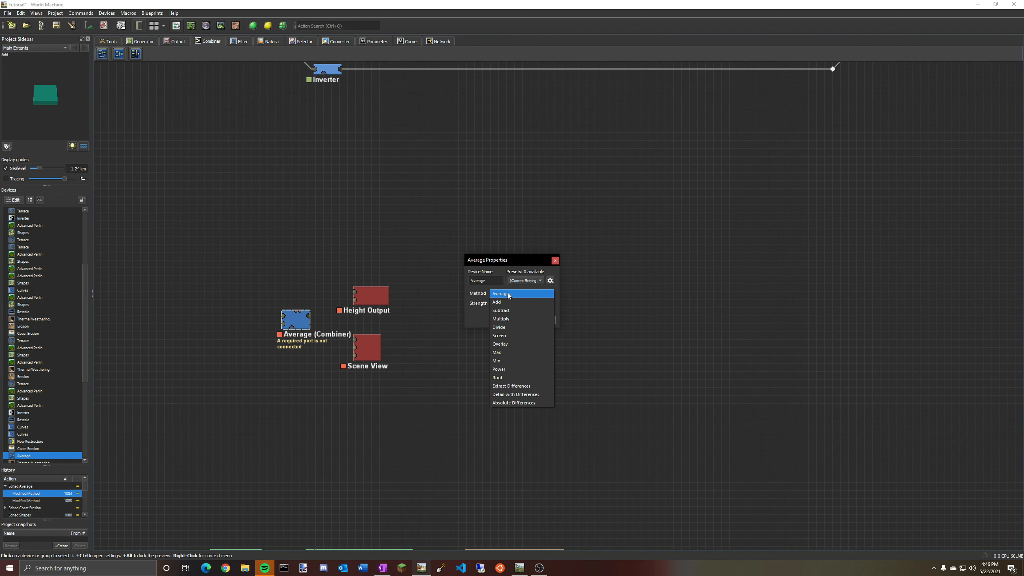
left_click(509, 294)
left_click(549, 319)
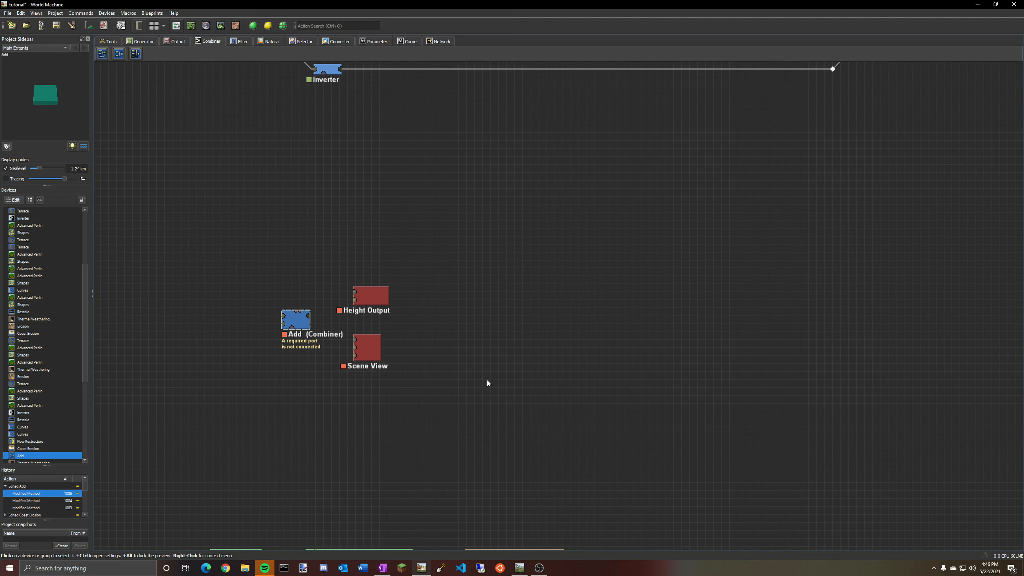
right_click_drag(487, 379, 486, 331)
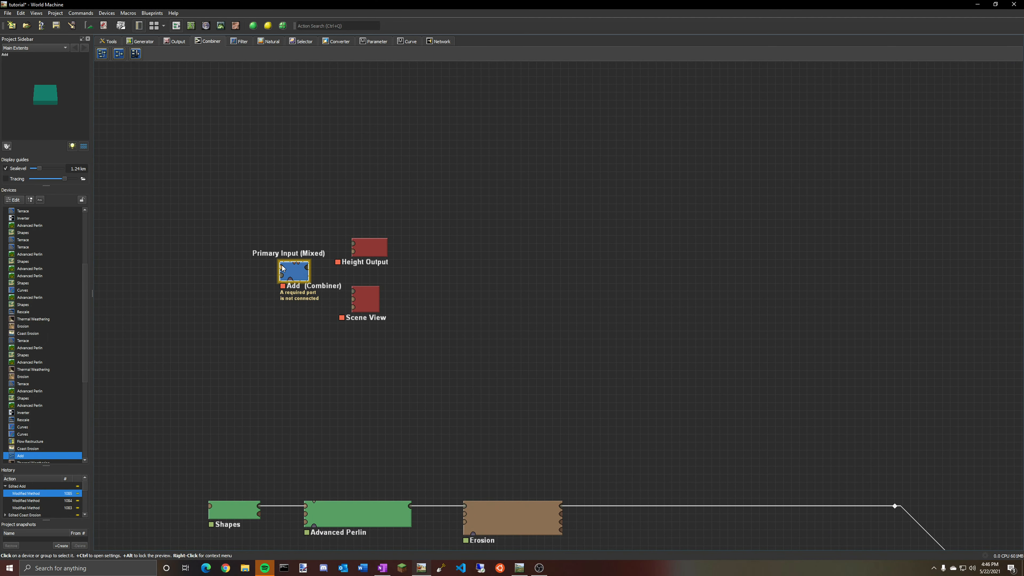
right_click_drag(439, 385, 430, 334)
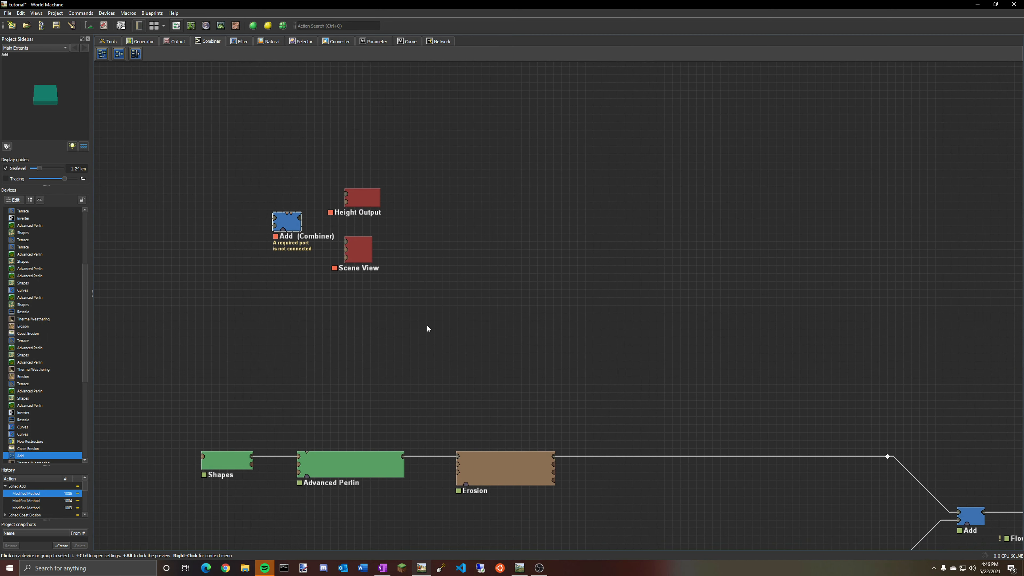
left_click(359, 249)
left_click(358, 195)
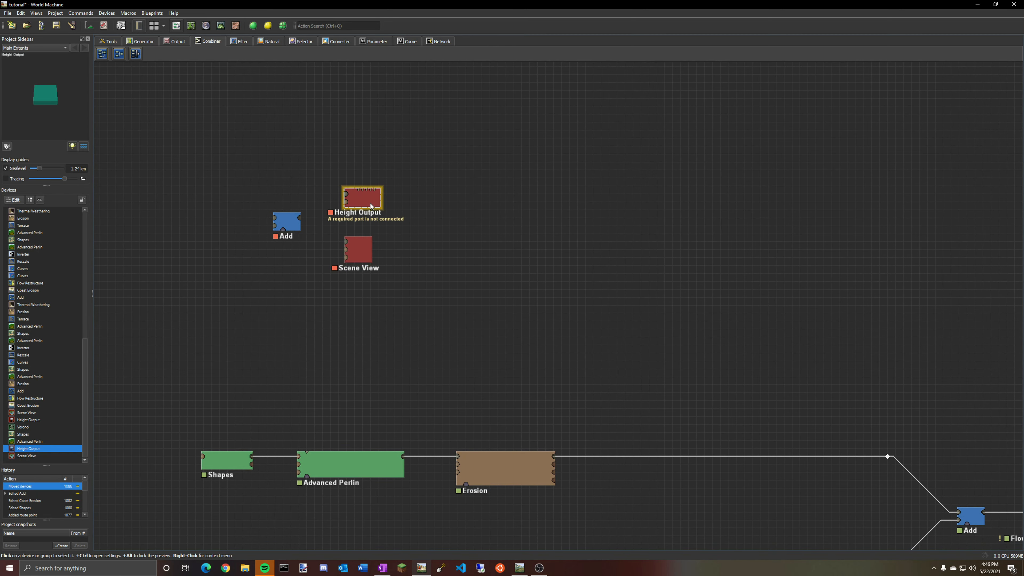
left_click(359, 248)
left_click(360, 197)
left_click(366, 252)
left_click(367, 203)
left_click(358, 252)
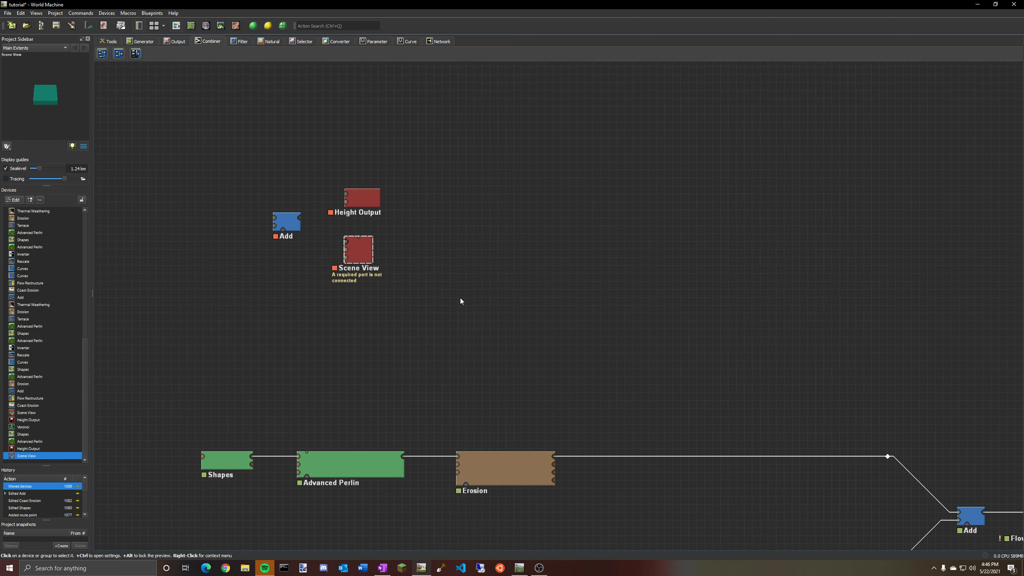
Preview the upper branch's Advanced Perlin output, feeding the Add device, in the 3D view.
right_click_drag(462, 301, 448, 178)
mouse_move(582, 248)
right_mouse_down()
mouse_move(557, 137)
mouse_move(364, 165)
mouse_move(297, 148)
mouse_move(570, 128)
right_mouse_up()
left_click(314, 350)
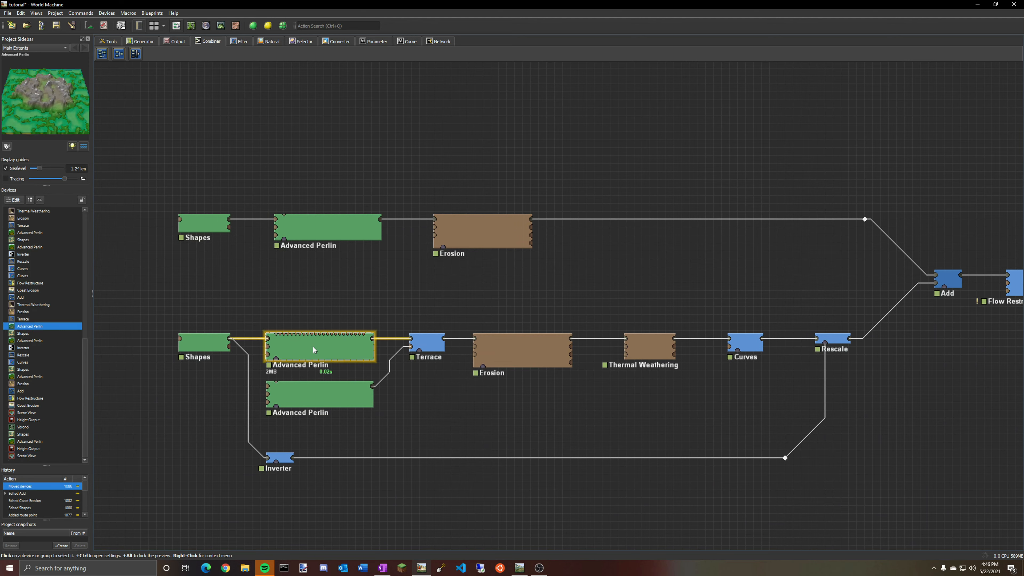
left_click(204, 343)
left_click(204, 224)
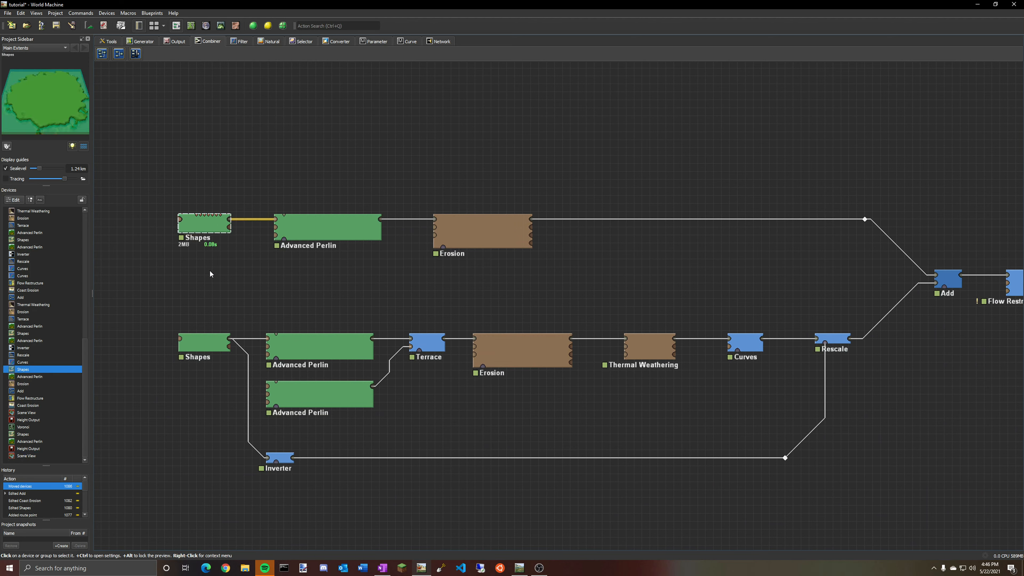
left_click(328, 228)
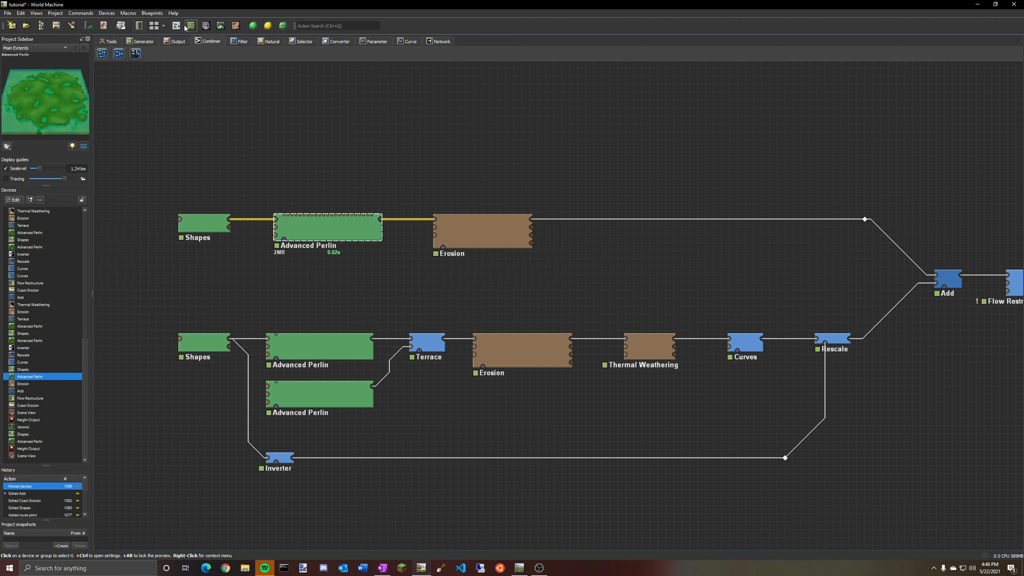
left_click(220, 25)
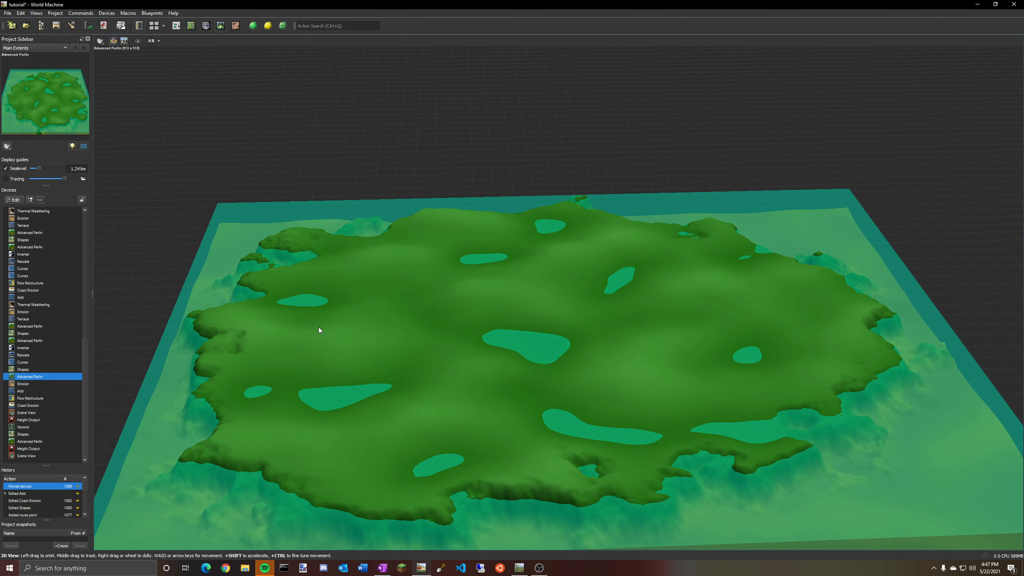
Preview the upper branch's Erosion output in the 3D view, orbiting slightly.
left_click(176, 25)
left_click(481, 234)
left_click(221, 25)
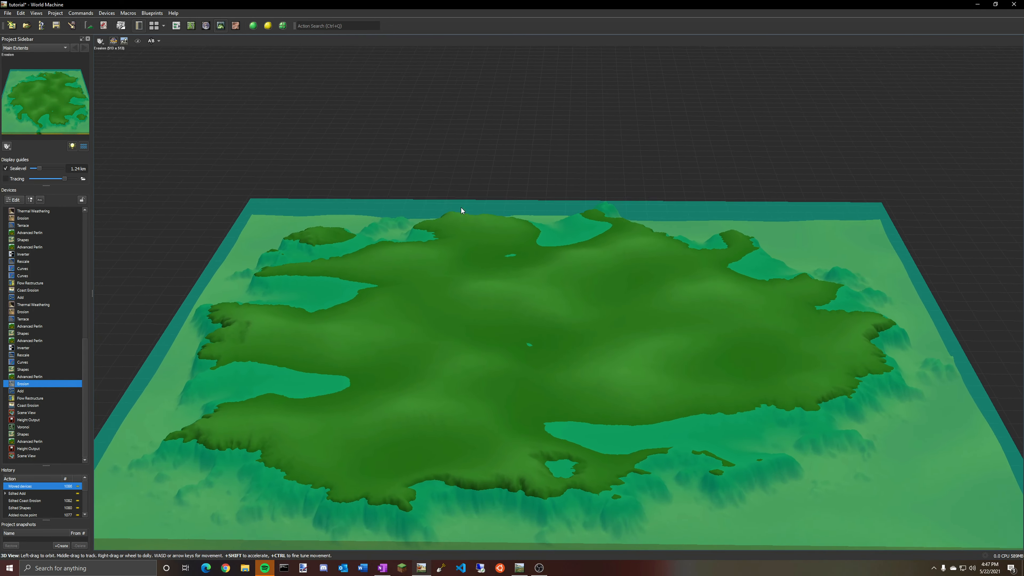
left_click_drag(461, 207, 457, 187)
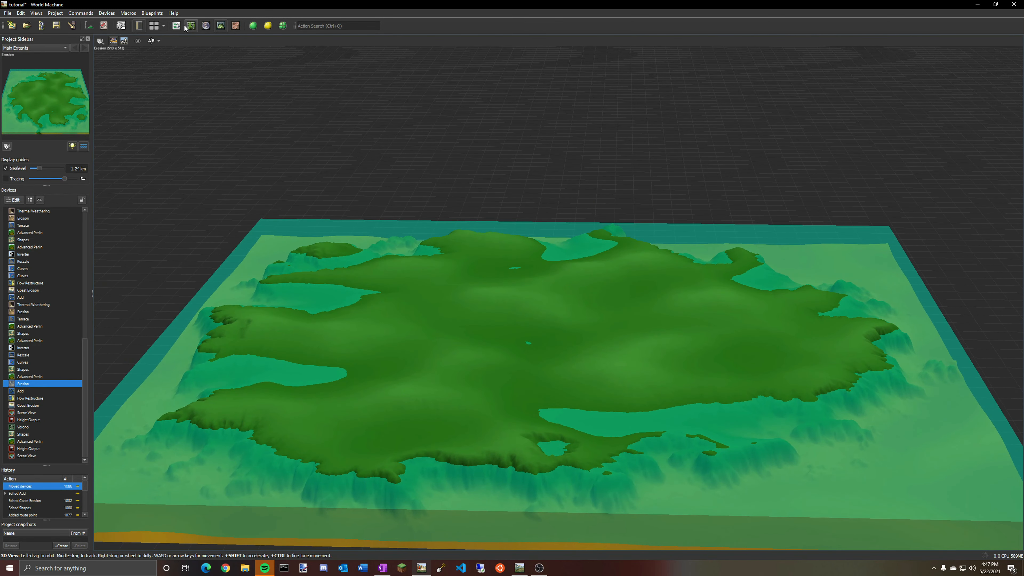
Step through the lower chain's devices from Shapes to Rescale, checking each preview.
left_click(191, 26)
left_click(344, 228)
left_click(448, 240)
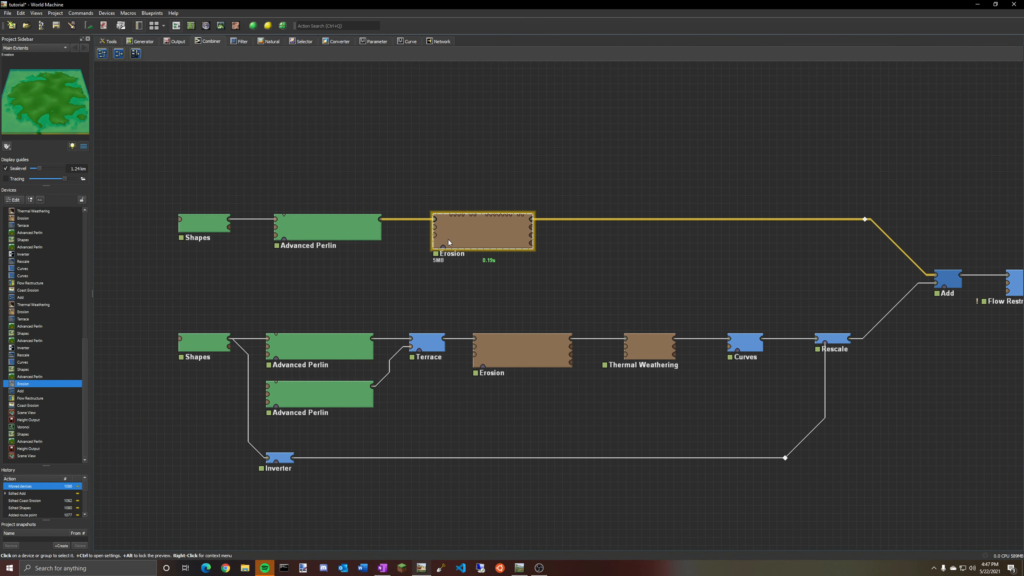
middle_click_drag(659, 301, 626, 241)
left_click(176, 285)
left_click(285, 293)
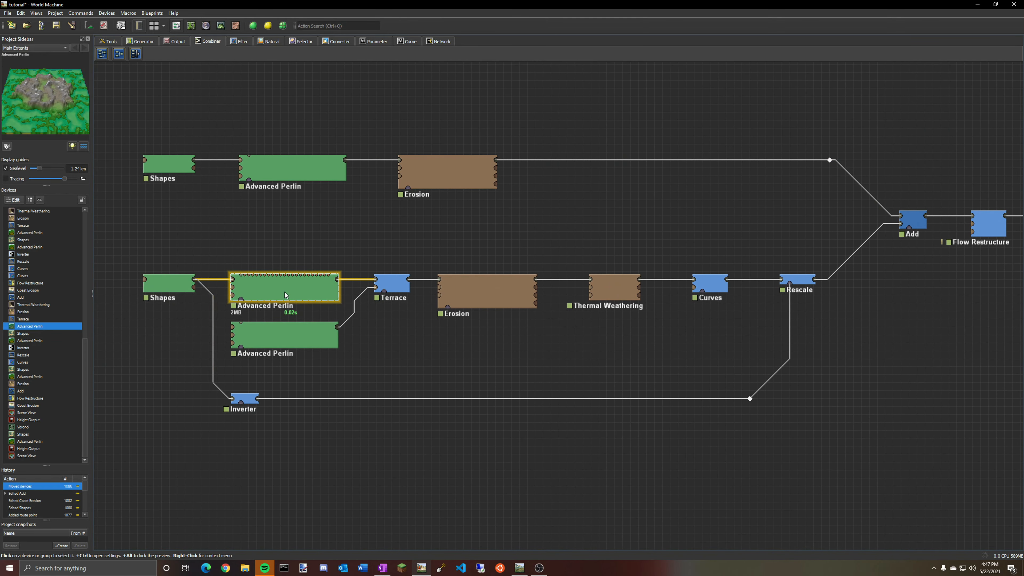
left_click(299, 340)
left_click(251, 284)
left_click(173, 285)
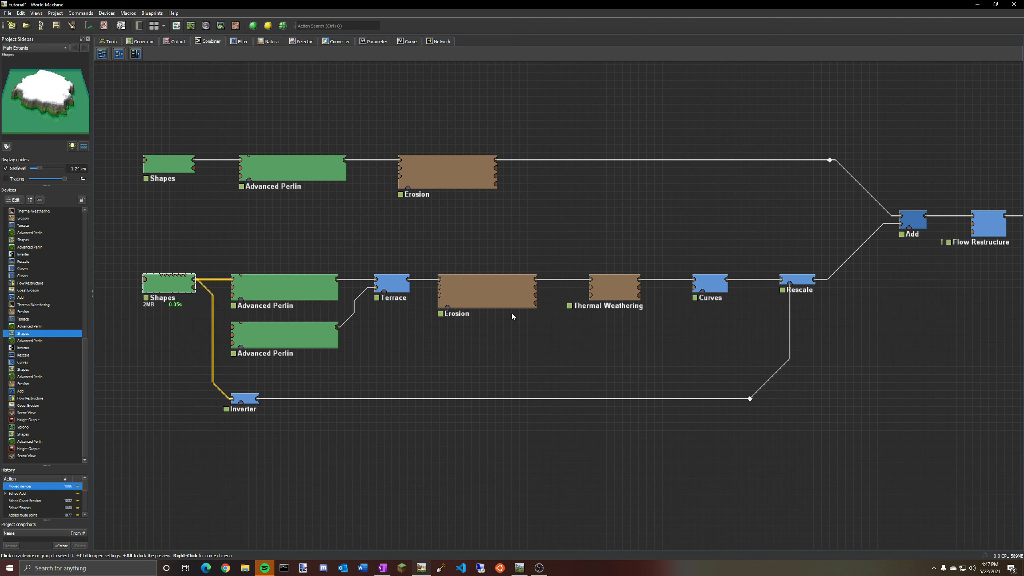
left_click(515, 305)
left_click(612, 295)
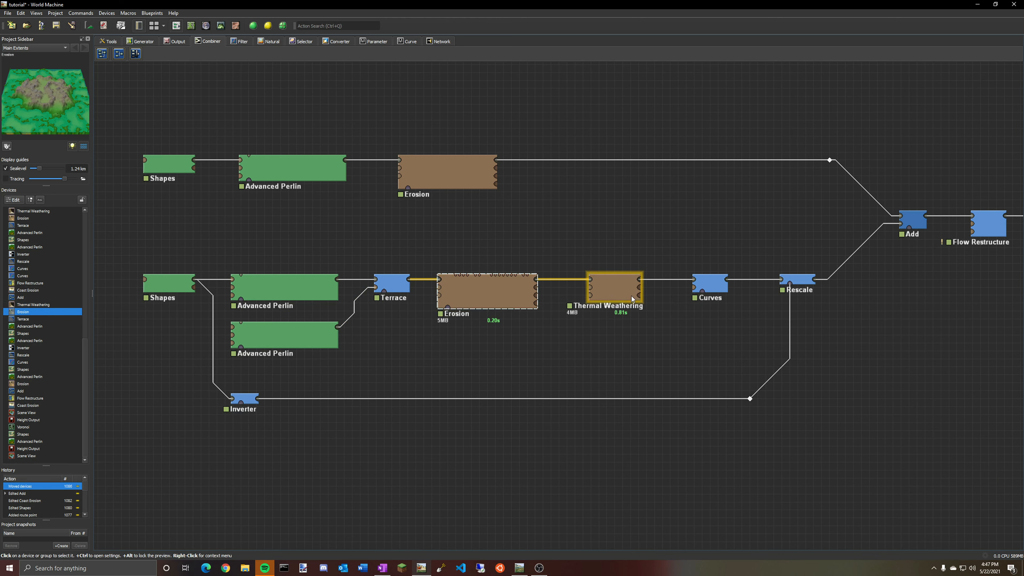
left_click(724, 290)
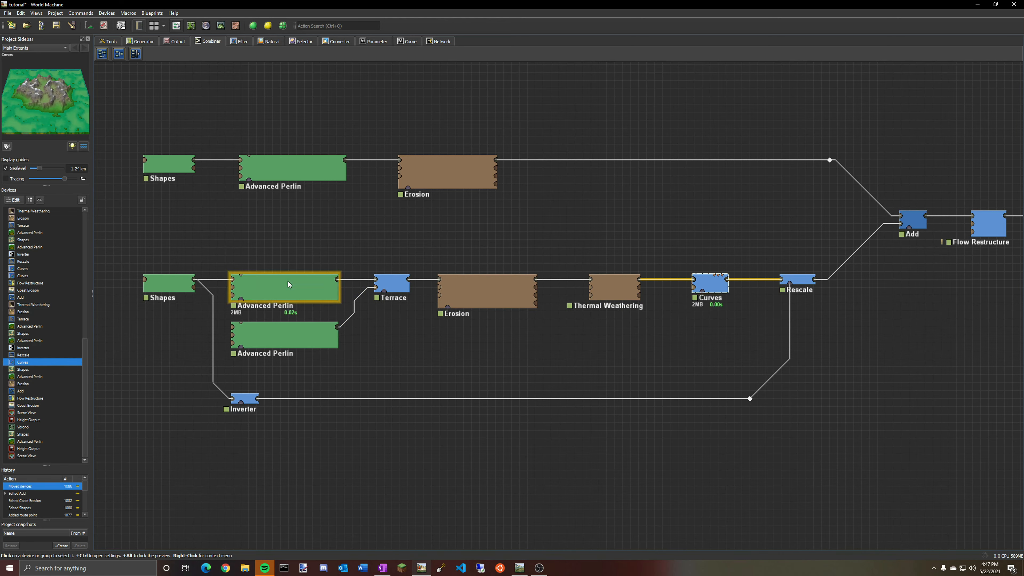
left_click(798, 279)
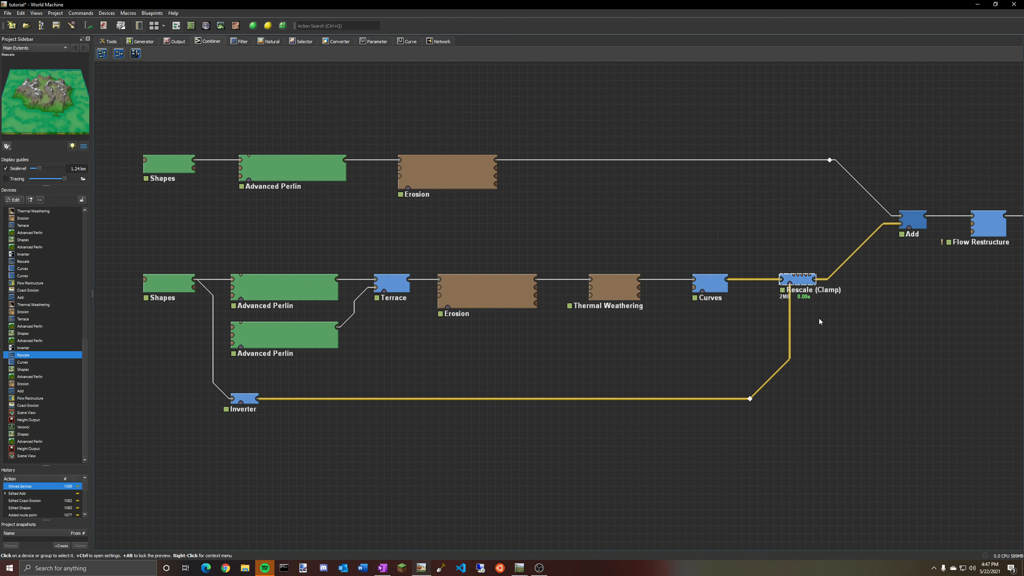
Select the upper Erosion, Rescale and Add devices in turn to preview each output.
right_click_drag(818, 317, 388, 396)
right_click_drag(238, 272, 436, 302)
left_click(289, 295)
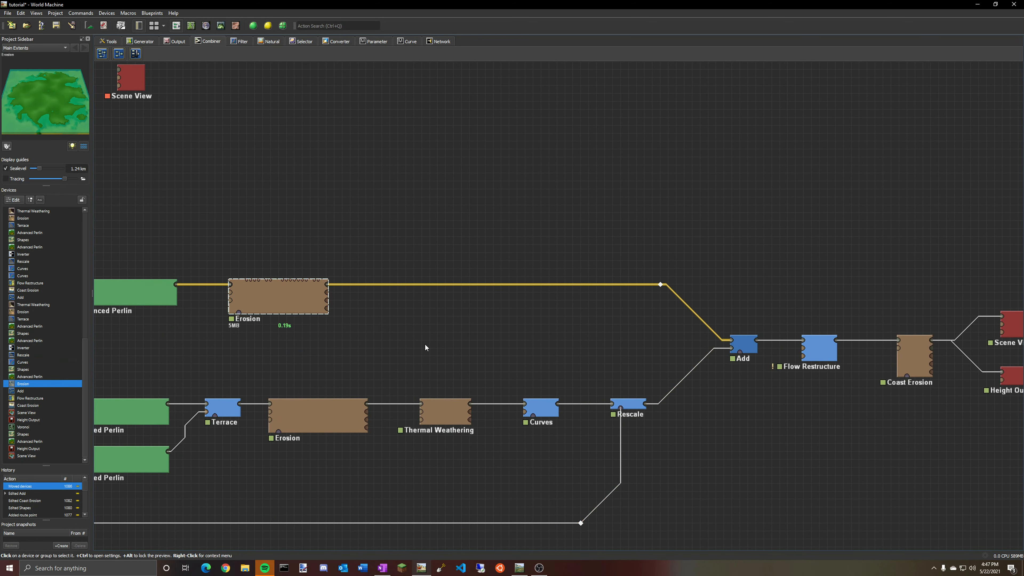
left_click(628, 404)
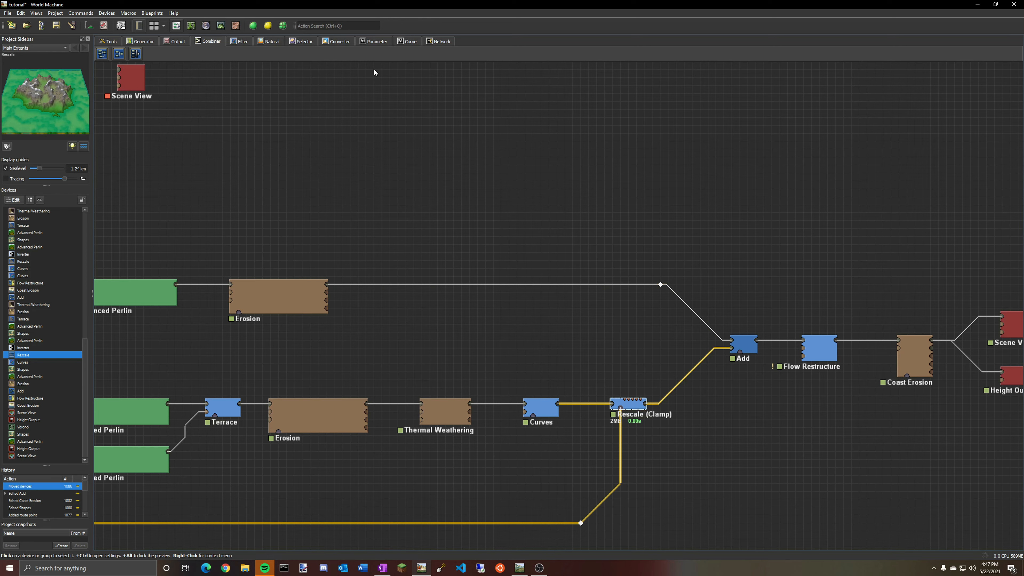
left_click(755, 357)
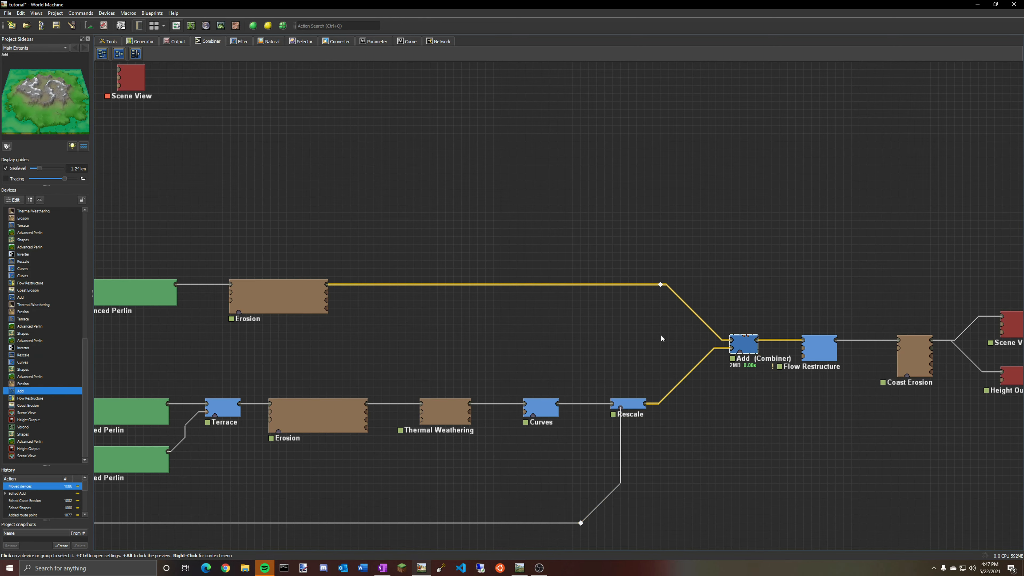
Set the Add device's strength to 0.75 while previewing the combined terrain in the 3D view, then close its properties.
double_click(744, 346)
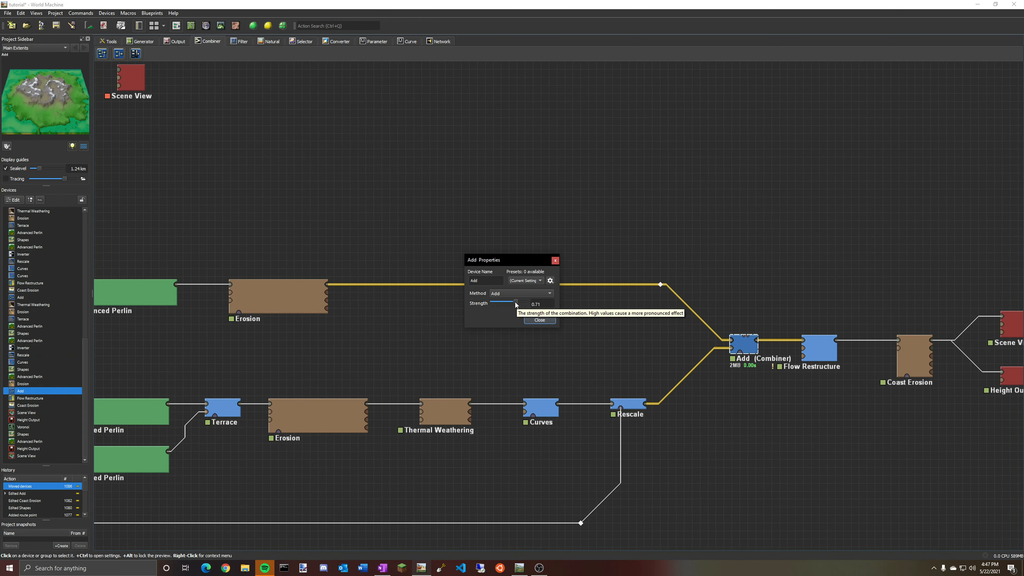
left_click(220, 25)
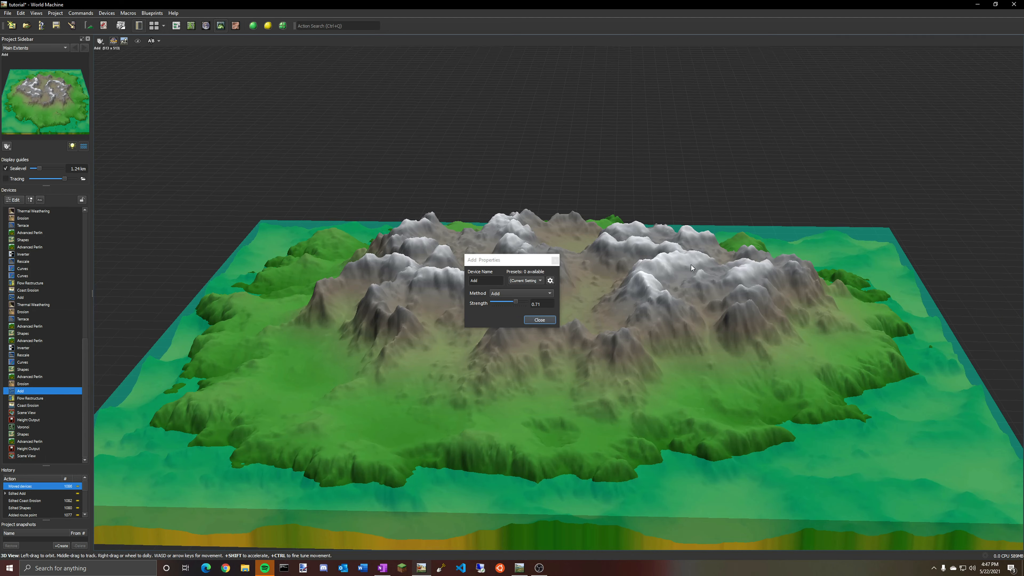
left_click_drag(691, 265, 398, 260)
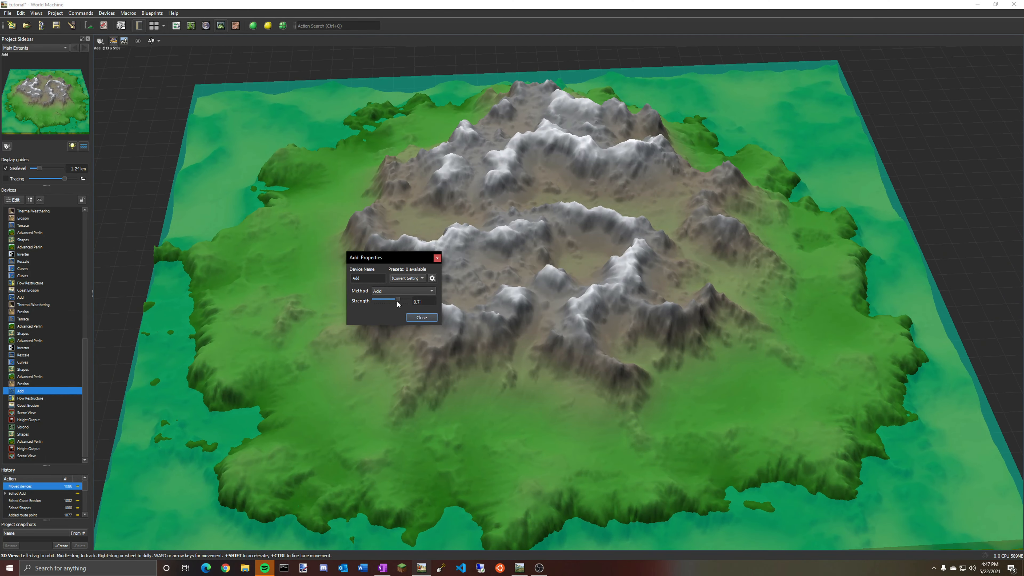
left_click_drag(397, 300, 409, 299)
mouse_move(547, 297)
left_mouse_down()
mouse_move(565, 234)
mouse_move(563, 294)
left_mouse_up()
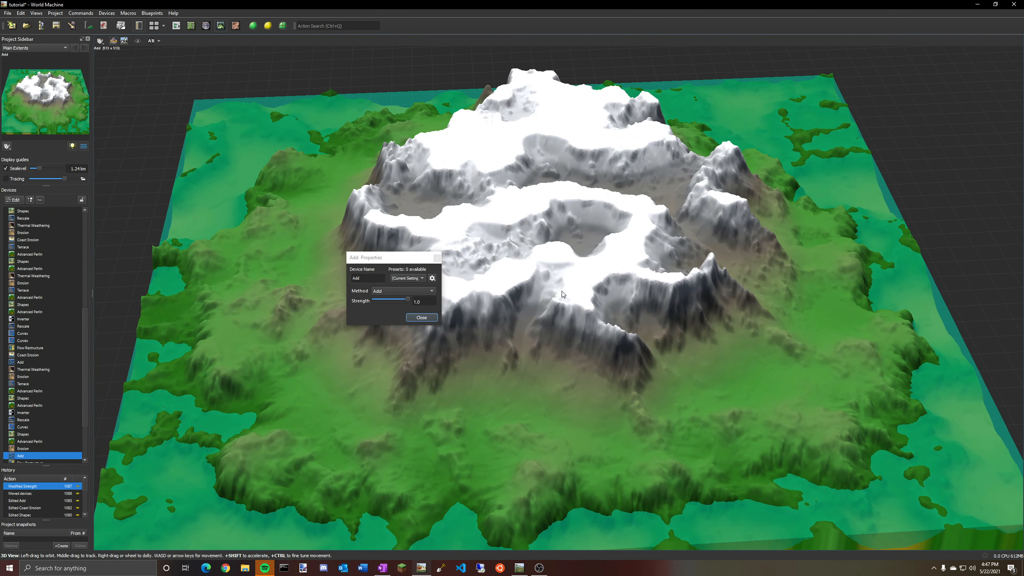
left_click_drag(409, 301, 399, 299)
left_click_drag(551, 281, 663, 285)
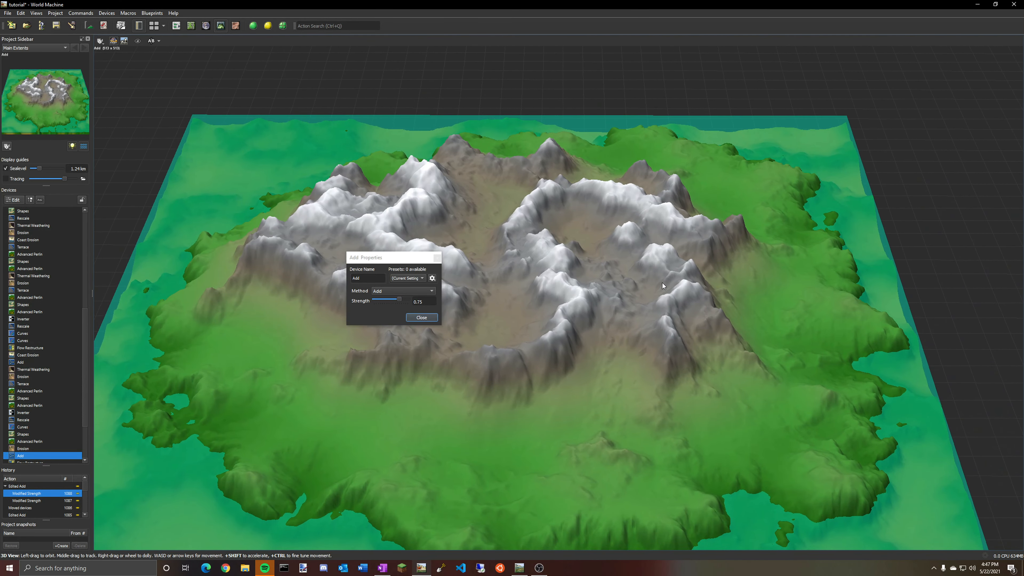
left_click(421, 317)
Preview the Flow Restructure output in the 3D view.
left_click(176, 26)
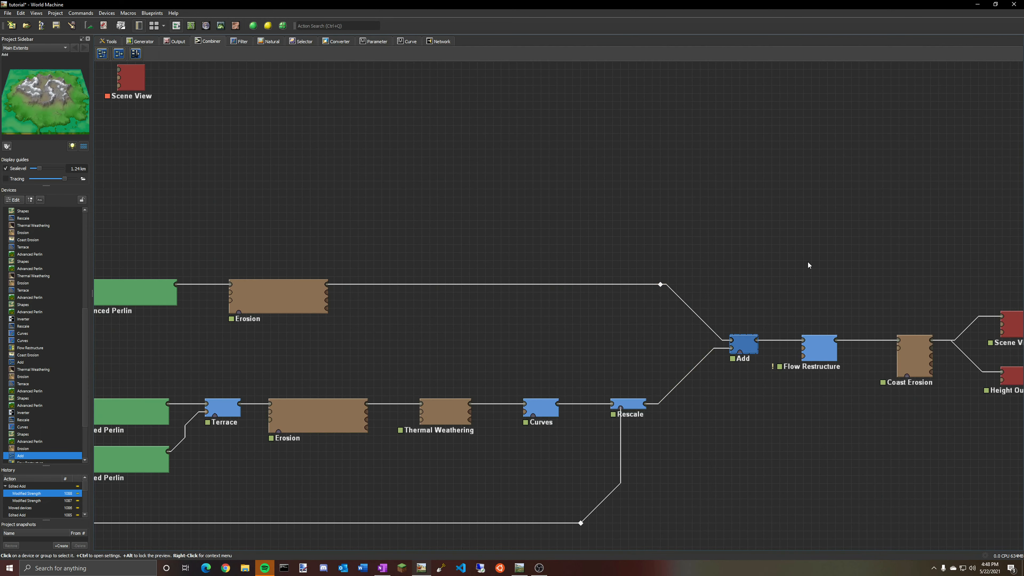
left_click_drag(808, 261, 470, 176)
left_click(487, 274)
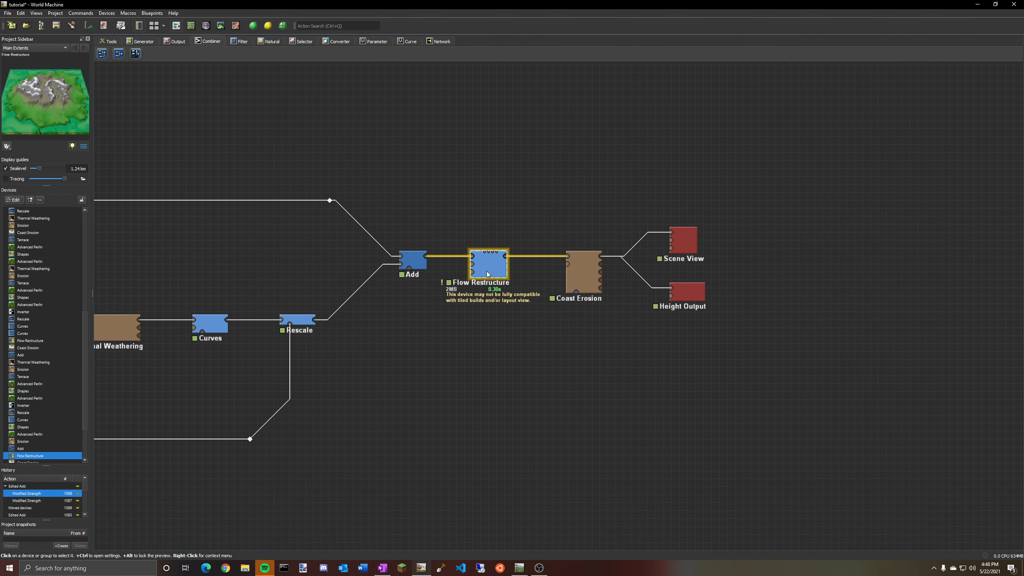
left_click(220, 26)
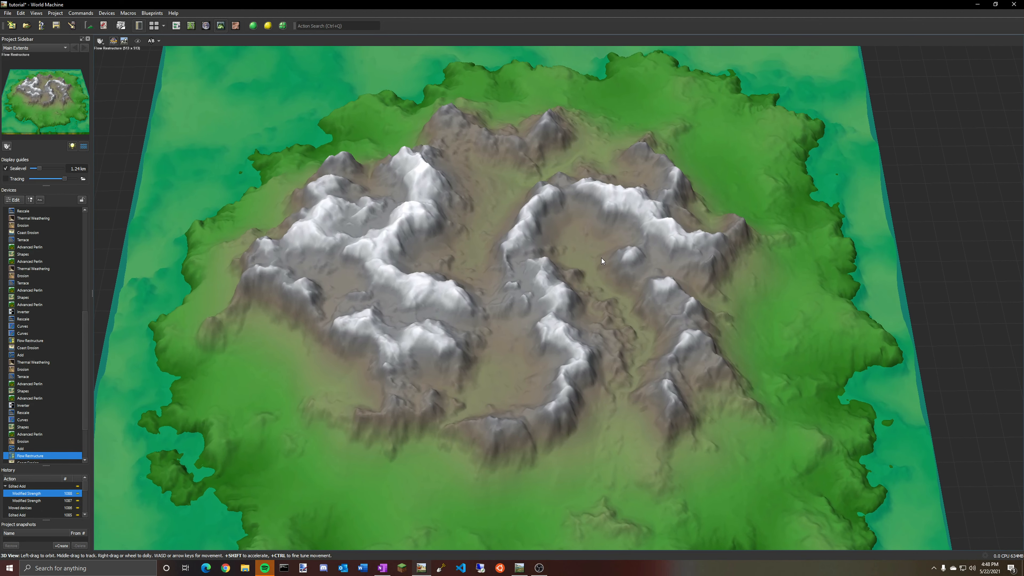
left_click(177, 26)
Set the Coast Erosion sea level to the water-level guide and close its properties.
left_click(582, 275)
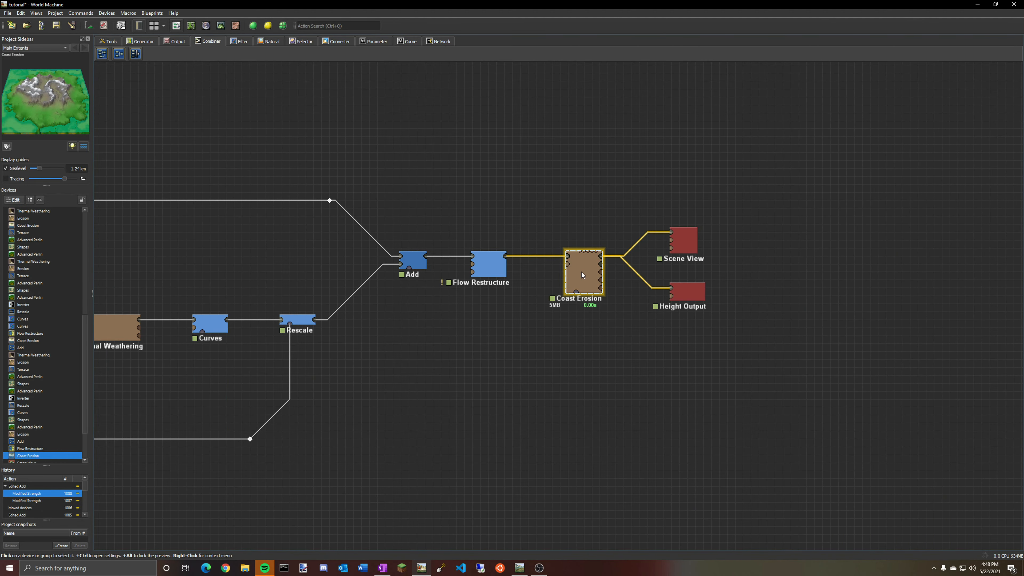
double_click(581, 277)
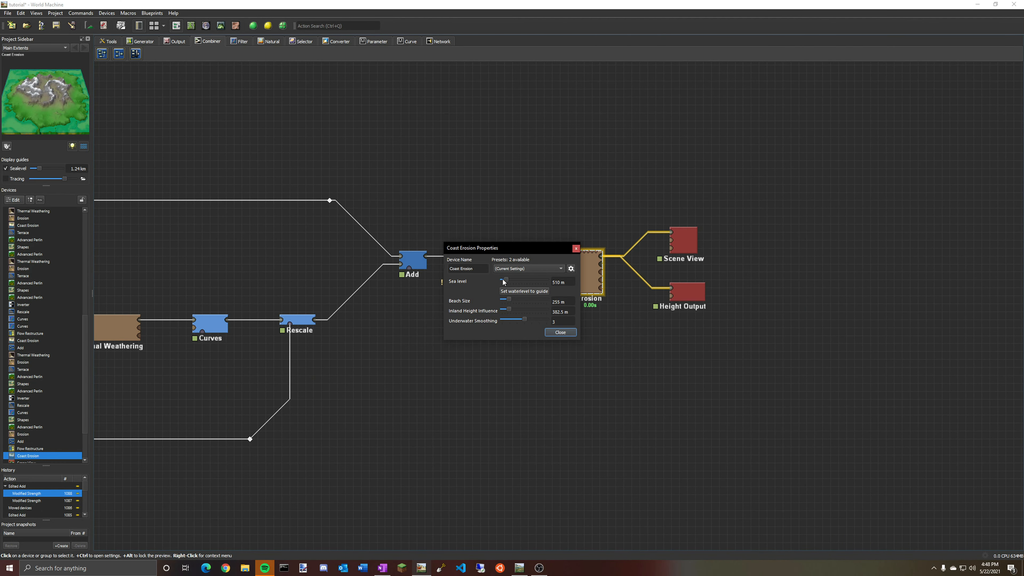
left_click(521, 292)
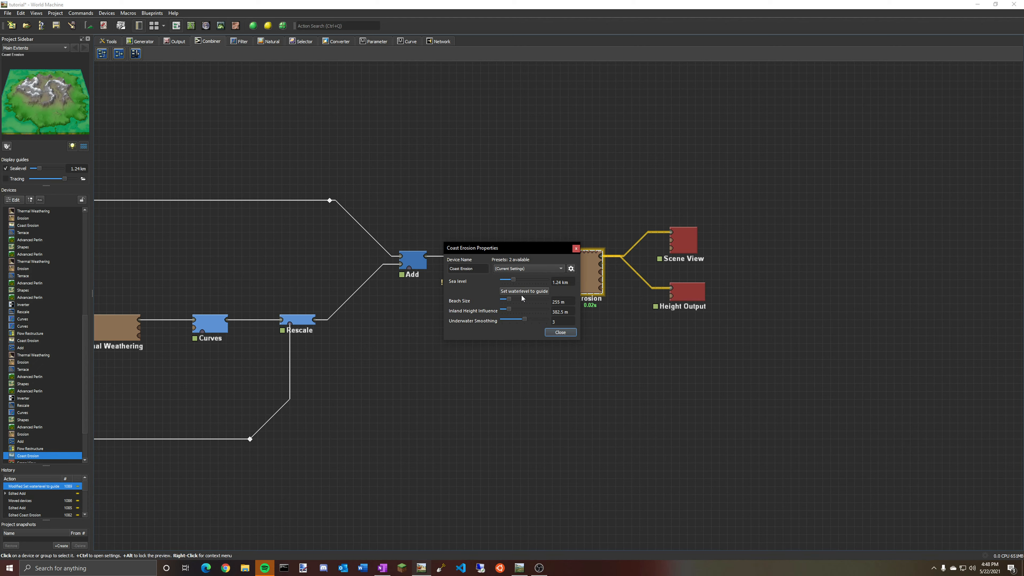
left_click(559, 333)
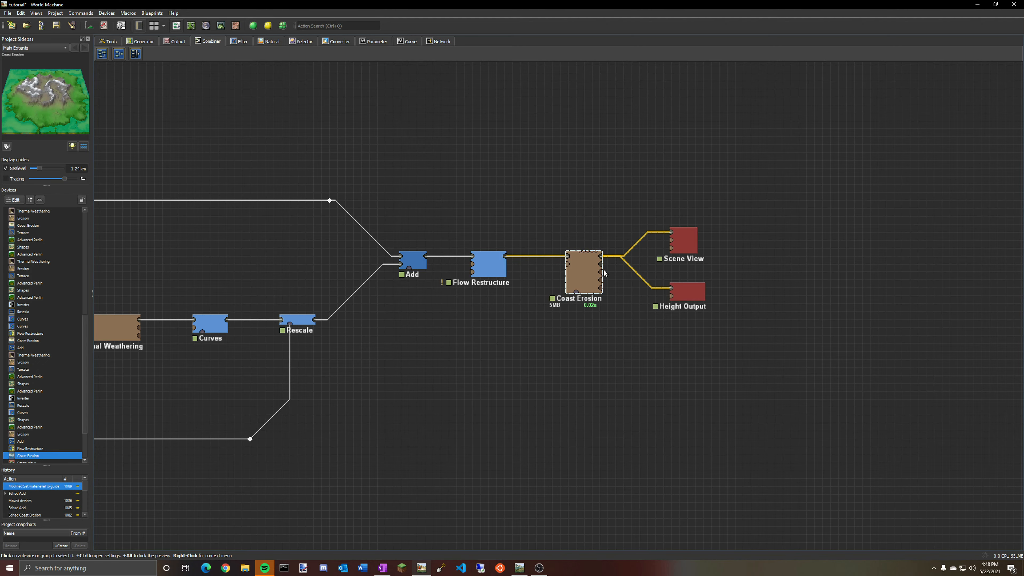
Inspect the Coast Erosion result in the 2D and 3D views, orbiting the terrain.
left_click(193, 26)
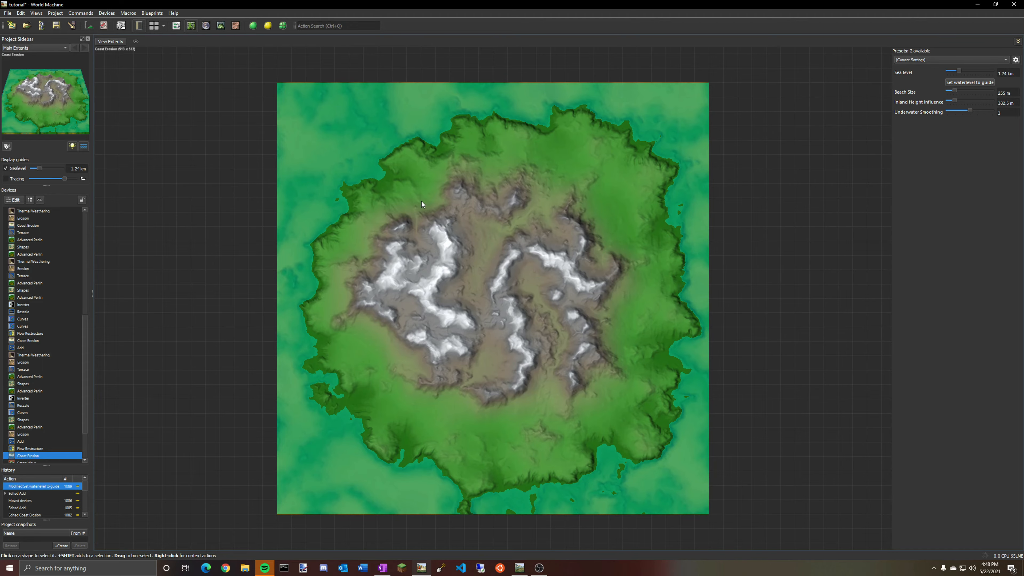
left_click(219, 26)
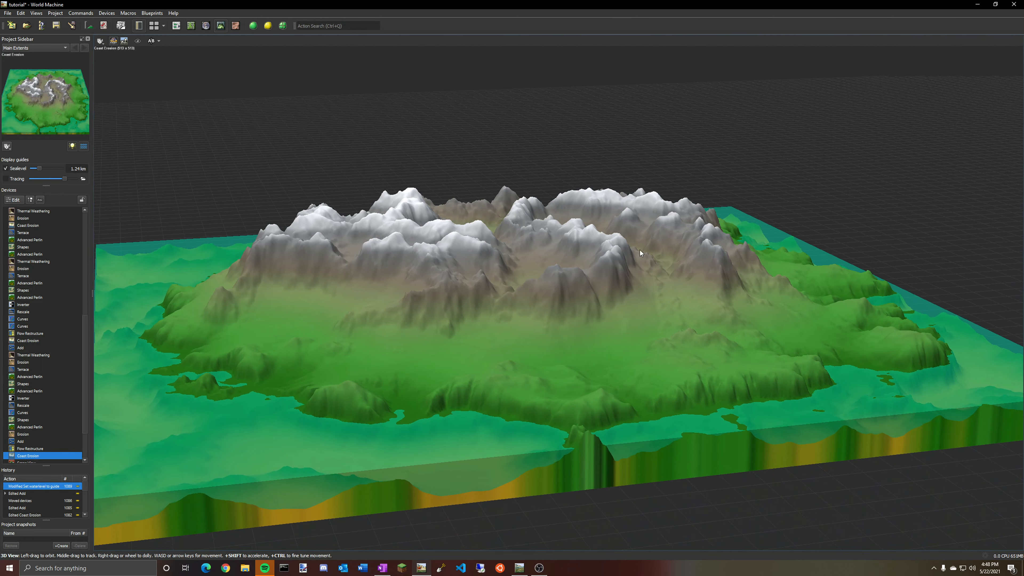
left_click_drag(641, 253, 417, 268)
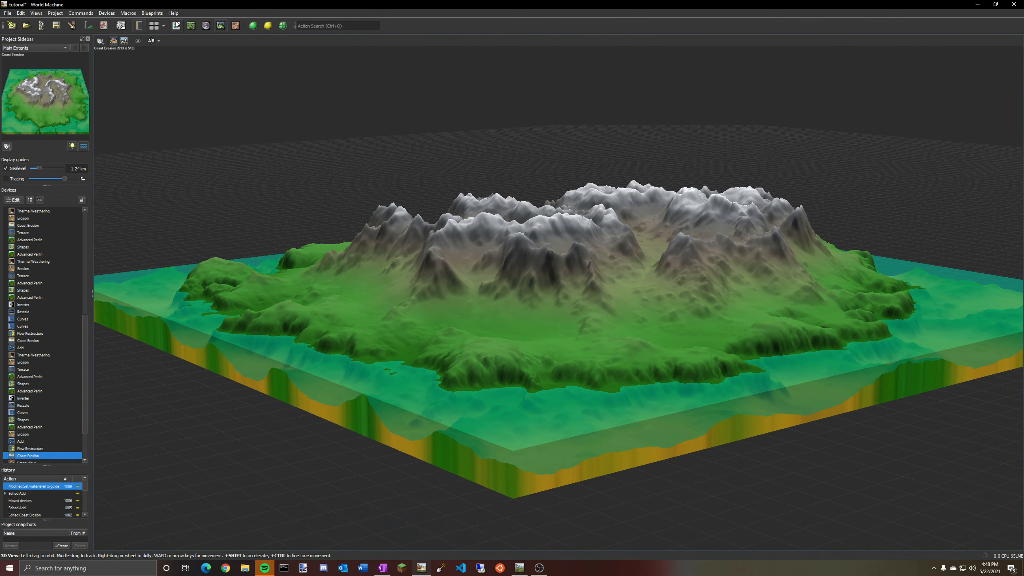
left_click(176, 25)
left_click(489, 266)
left_click(581, 270)
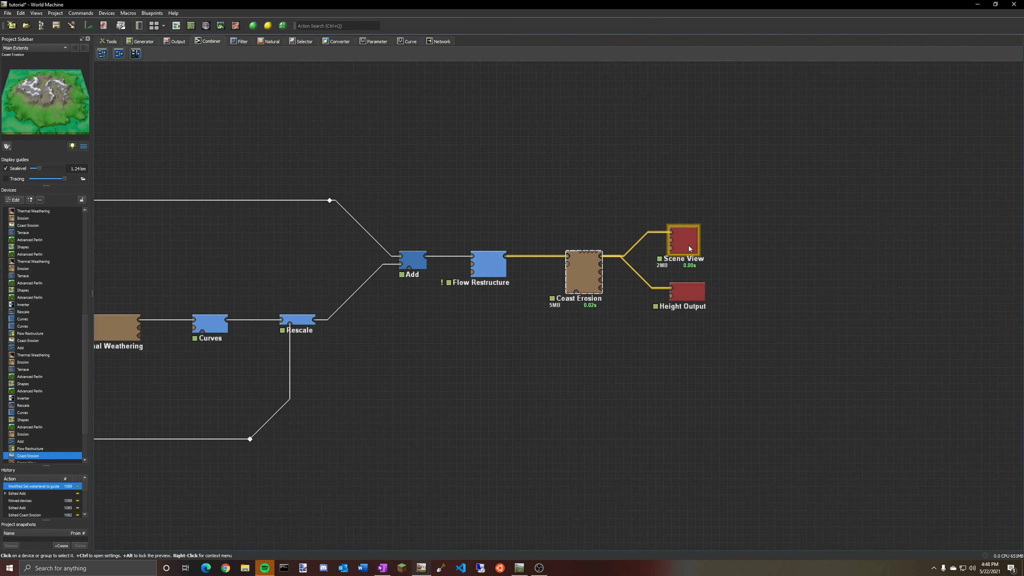
Delete the Coast Erosion output wires and reconnect its output to both Scene View and Height Output.
left_click(681, 242)
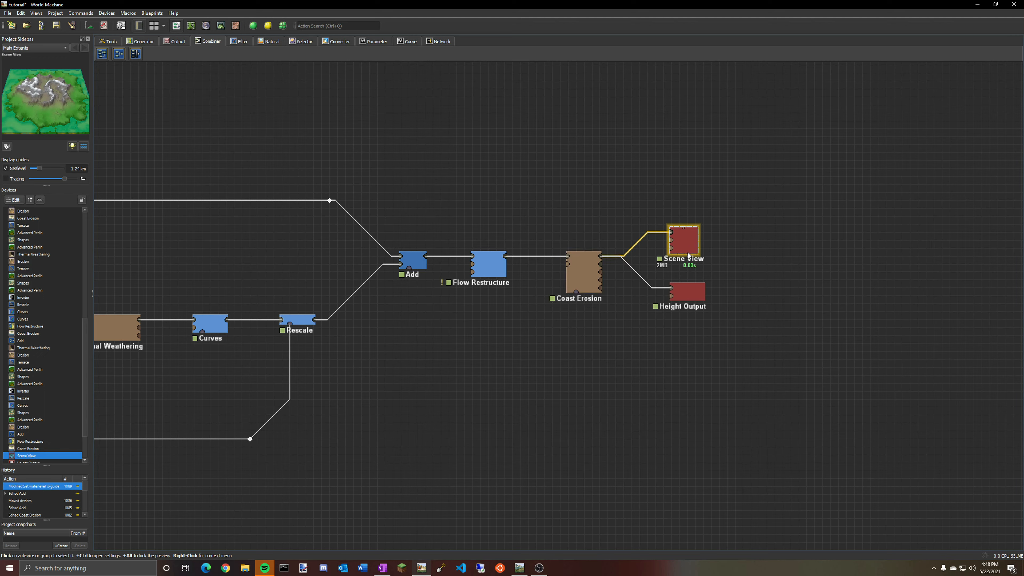
left_click(688, 291)
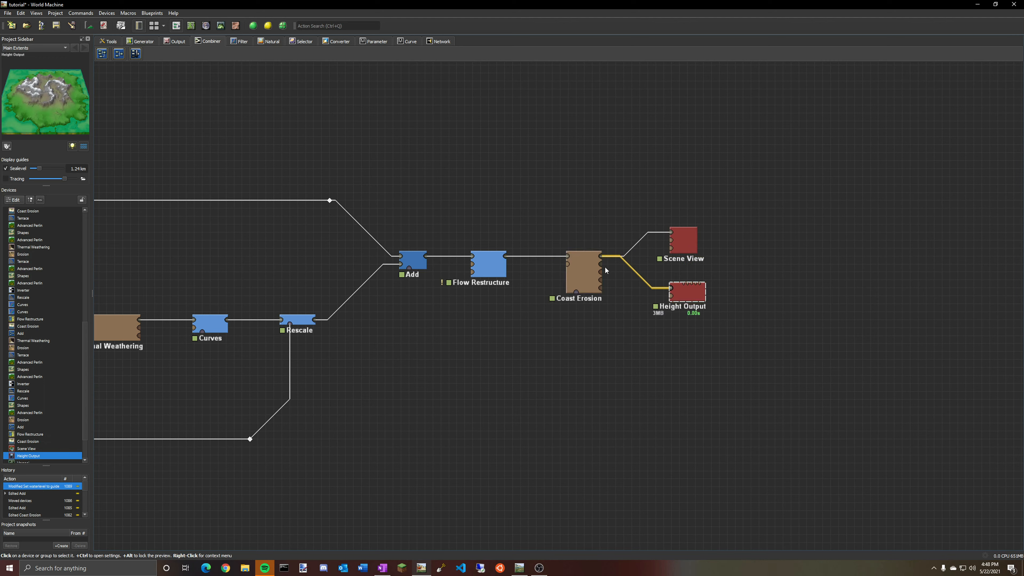
right_click(627, 254)
left_click(645, 267)
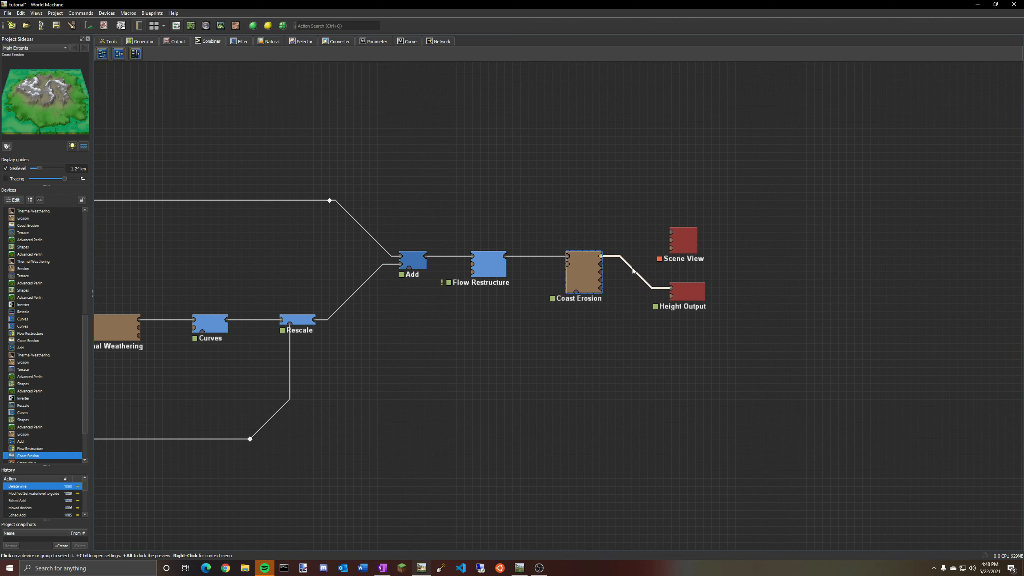
right_click(633, 268)
left_click(650, 281)
left_click_drag(601, 257, 671, 232)
left_click_drag(602, 257, 671, 288)
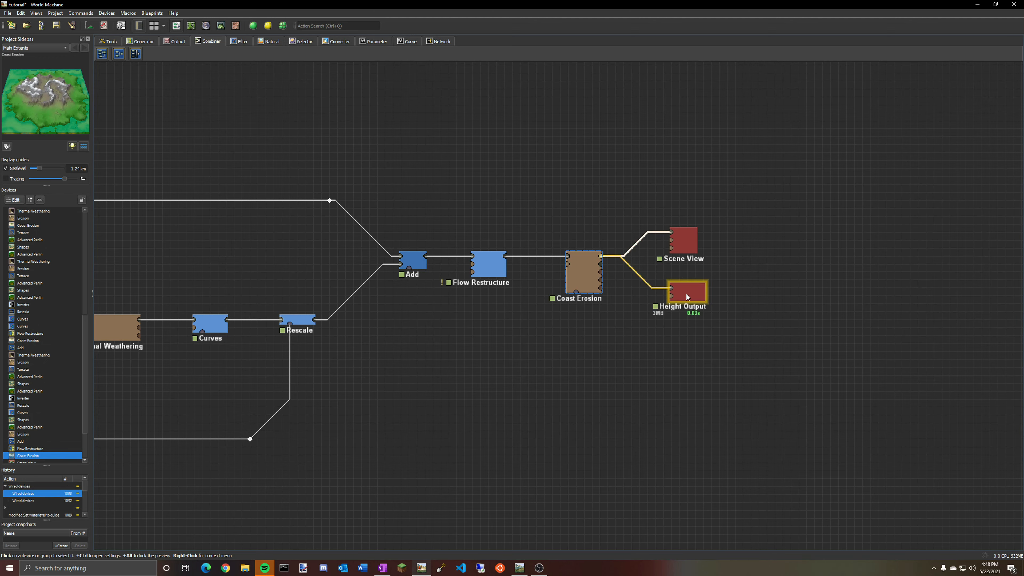
Open the Scene View properties to check its Terrain + Water display, then close them.
left_click(684, 250)
double_click(685, 251)
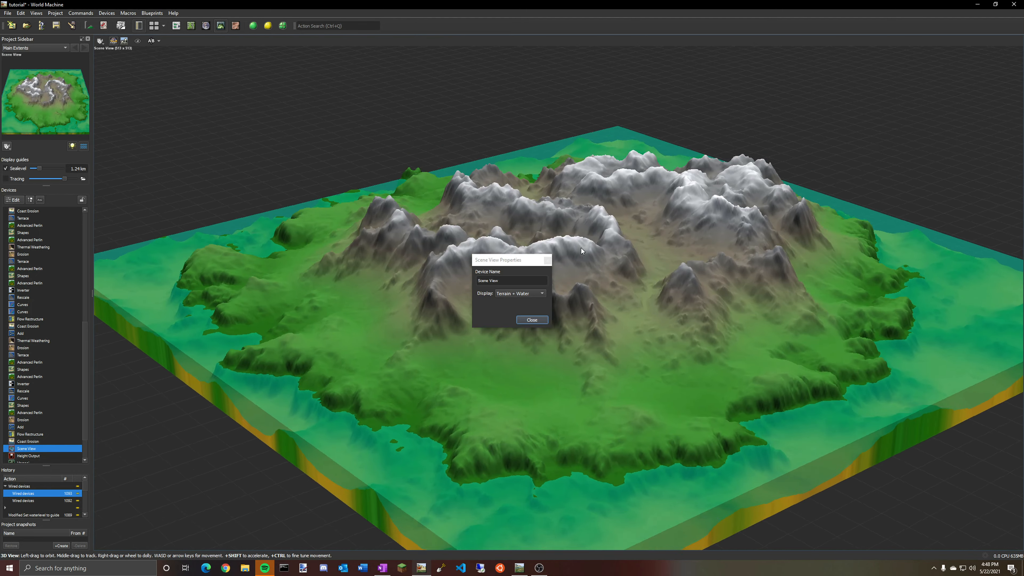
left_click_drag(582, 248, 320, 214)
left_click(537, 318)
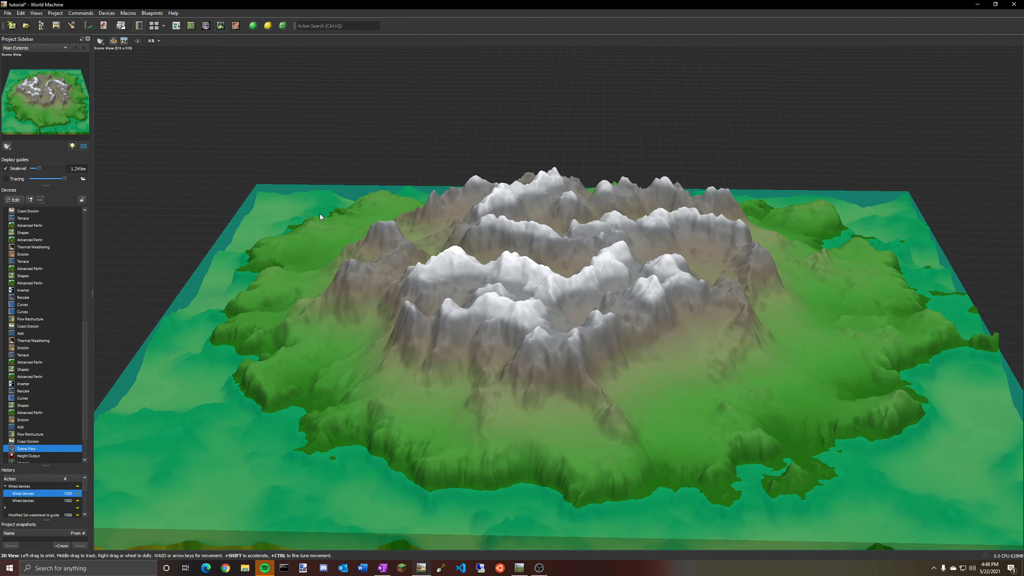
Open the project settings for Main Extents and accept the 2049 x 2049 build resolution.
left_click(177, 25)
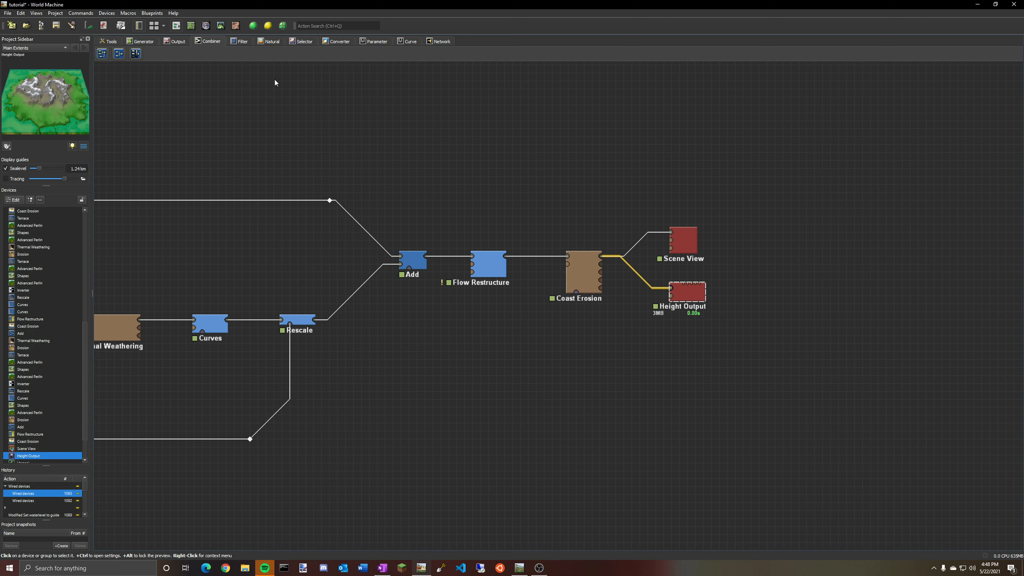
left_click(89, 26)
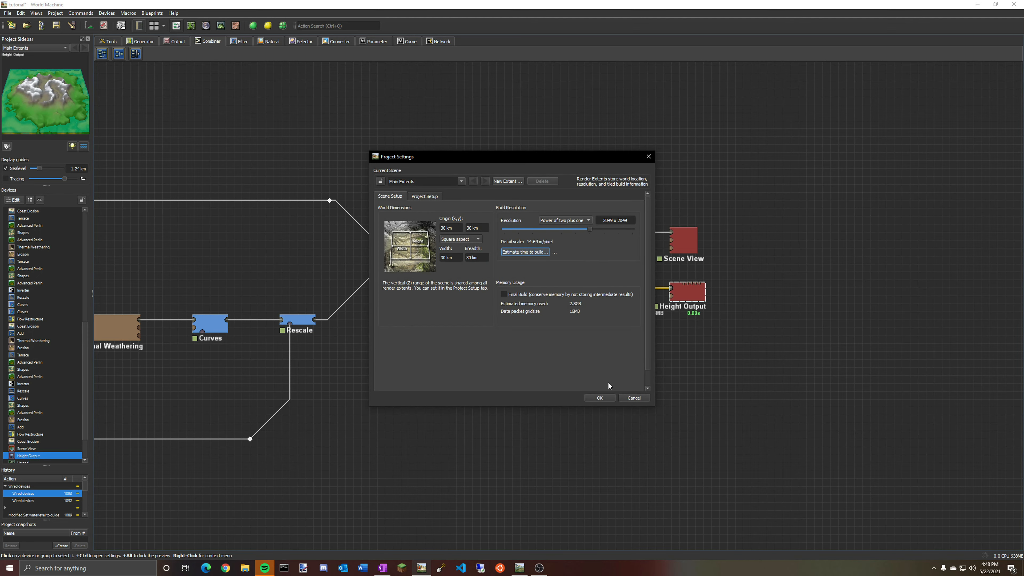
left_click(605, 398)
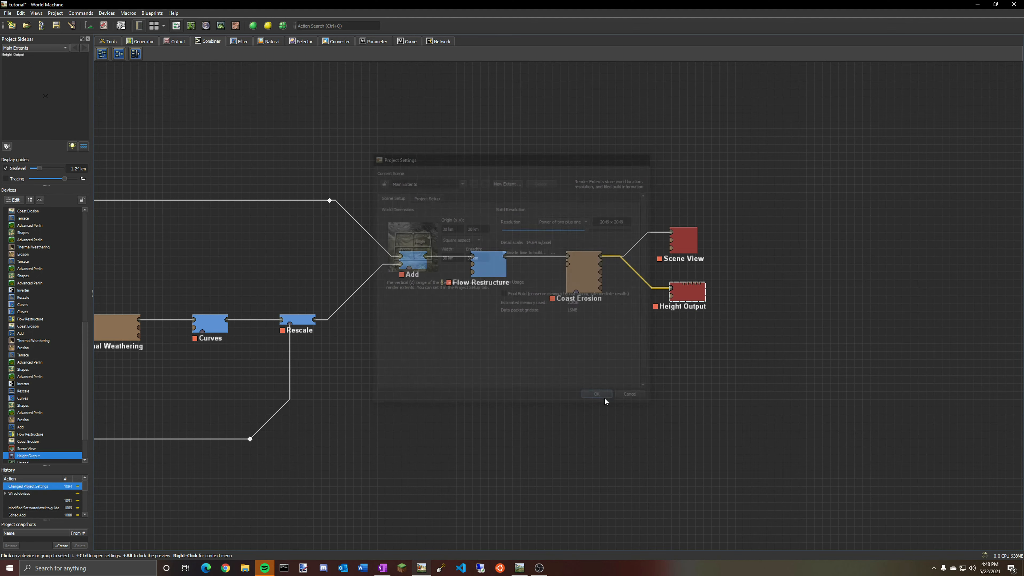
Run a normal build of the Main Extents and close the build window when it finishes.
left_click(254, 26)
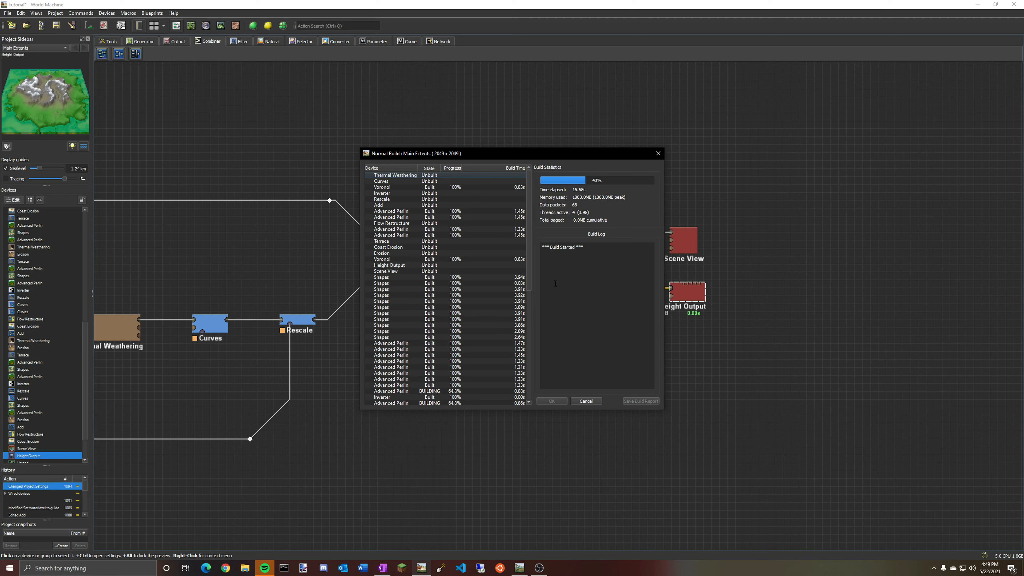
left_click(244, 302)
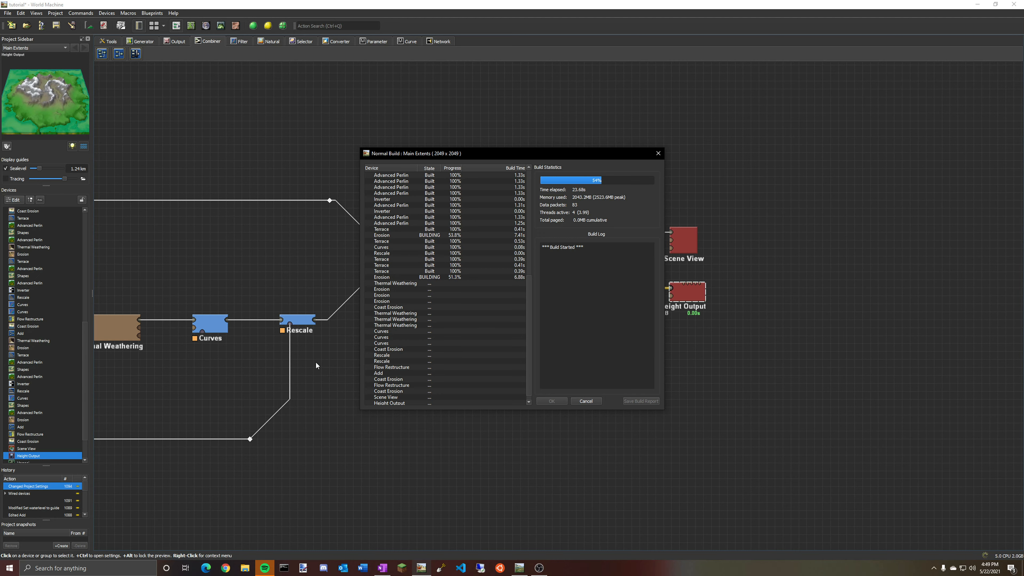
scroll(427, 265, "down", 1)
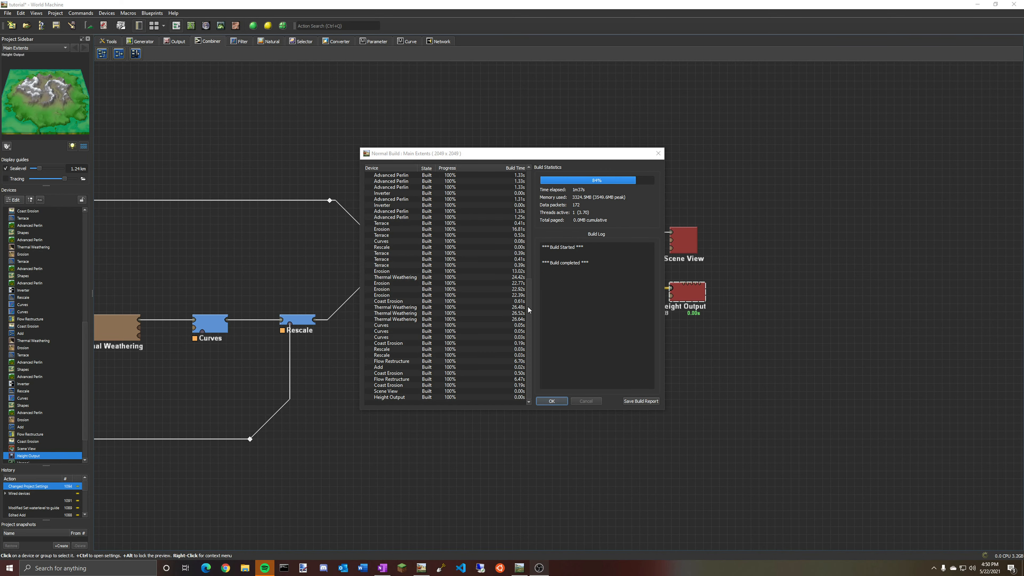
left_click(551, 401)
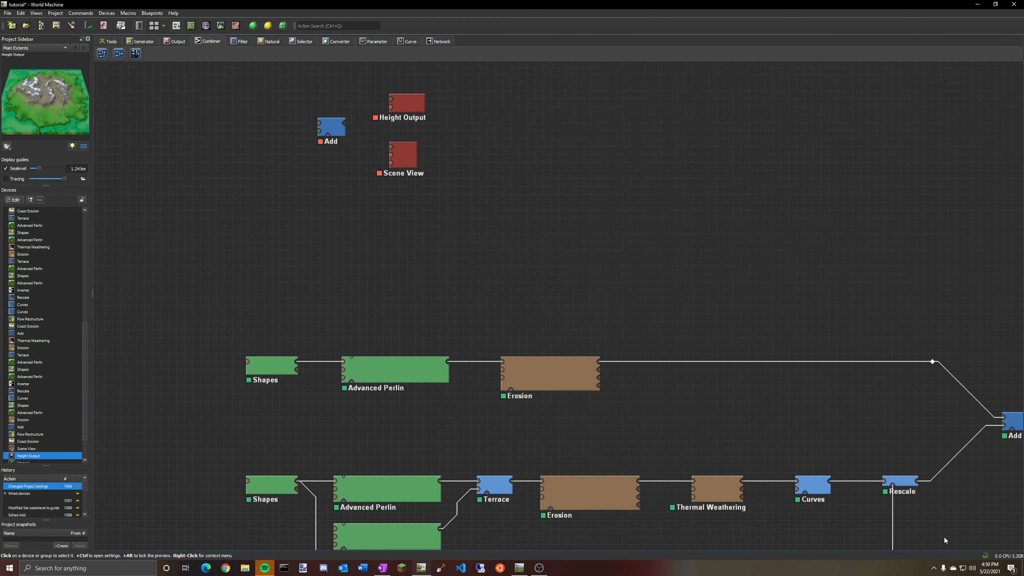
middle_click_drag(664, 280, 392, 158)
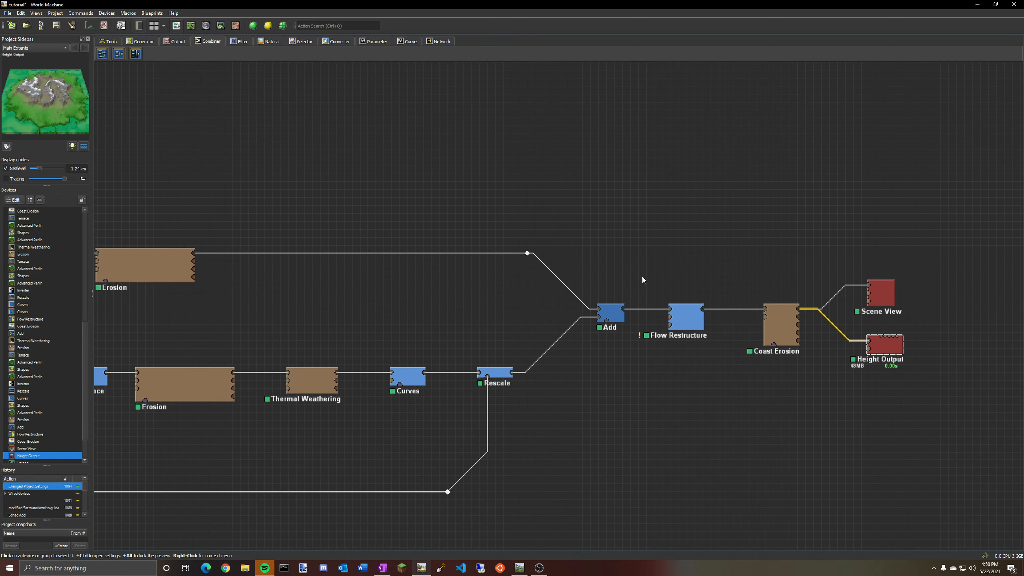
middle_click_drag(658, 233, 985, 436)
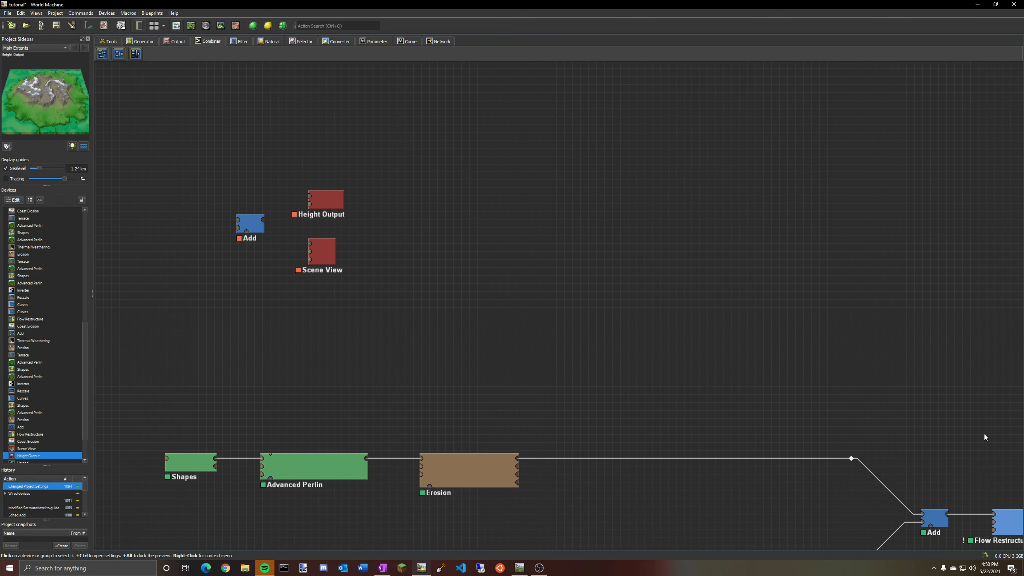
mouse_move(717, 162)
middle_mouse_down()
mouse_move(715, 202)
mouse_move(792, 504)
mouse_move(676, 249)
middle_mouse_up()
middle_click_drag(902, 383, 714, 76)
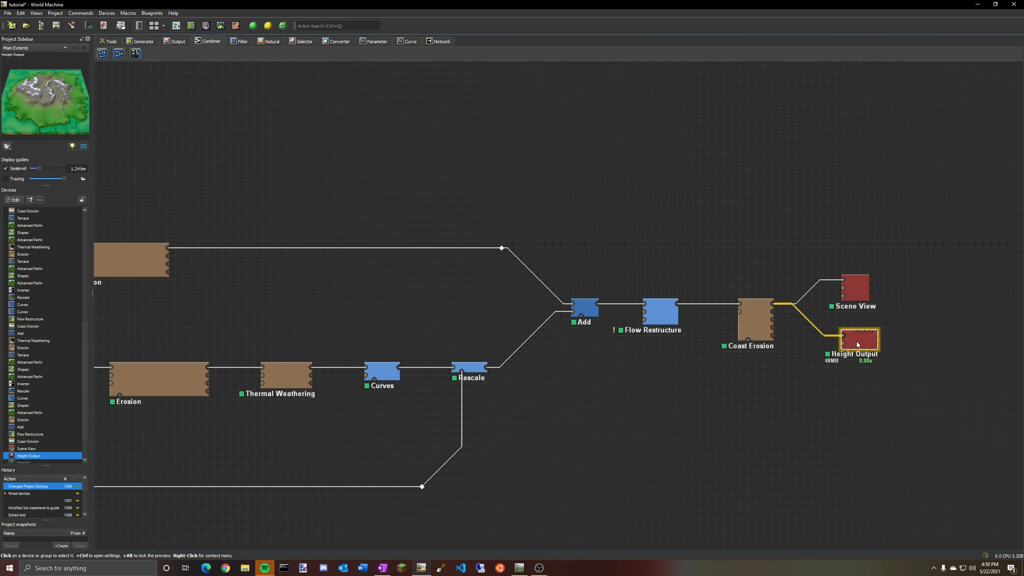
Select the Coast Erosion device and examine its result in the 3D view.
middle_click_drag(687, 407, 851, 382)
scroll(851, 382, "down", 1)
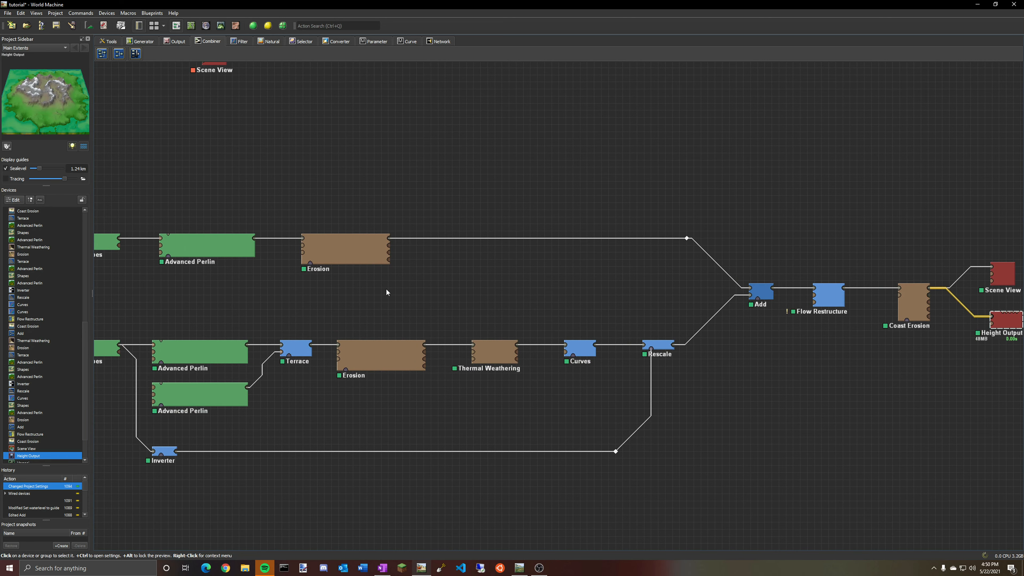
middle_click_drag(756, 298, 594, 303)
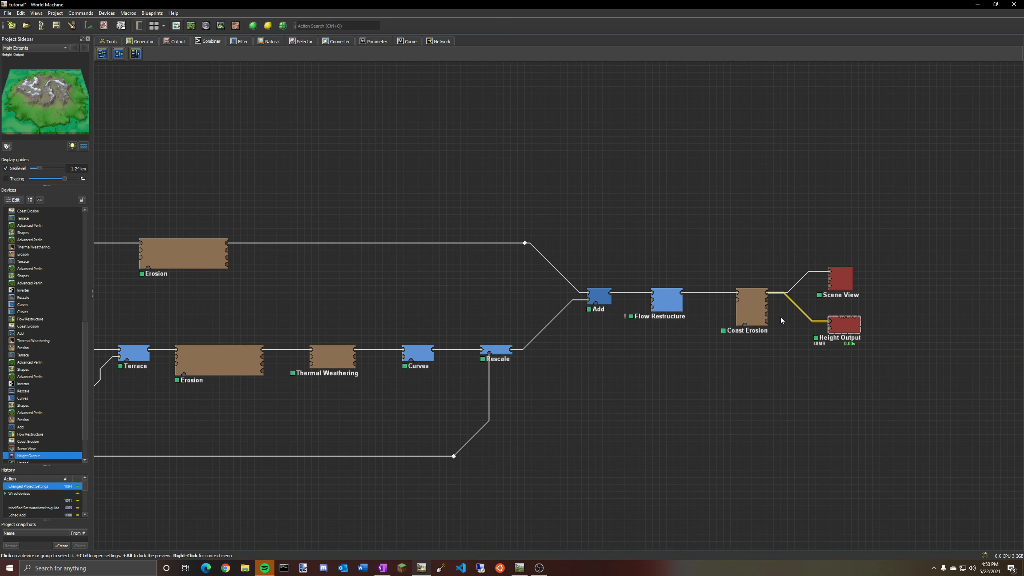
left_click(754, 317)
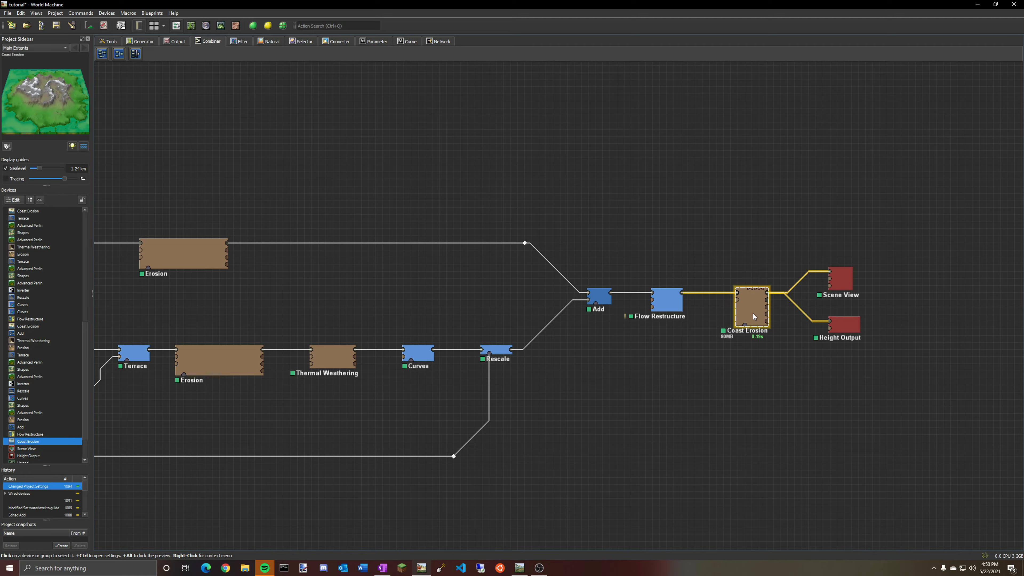
left_click(221, 29)
left_click_drag(601, 236, 520, 253)
scroll(589, 242, "up", 3)
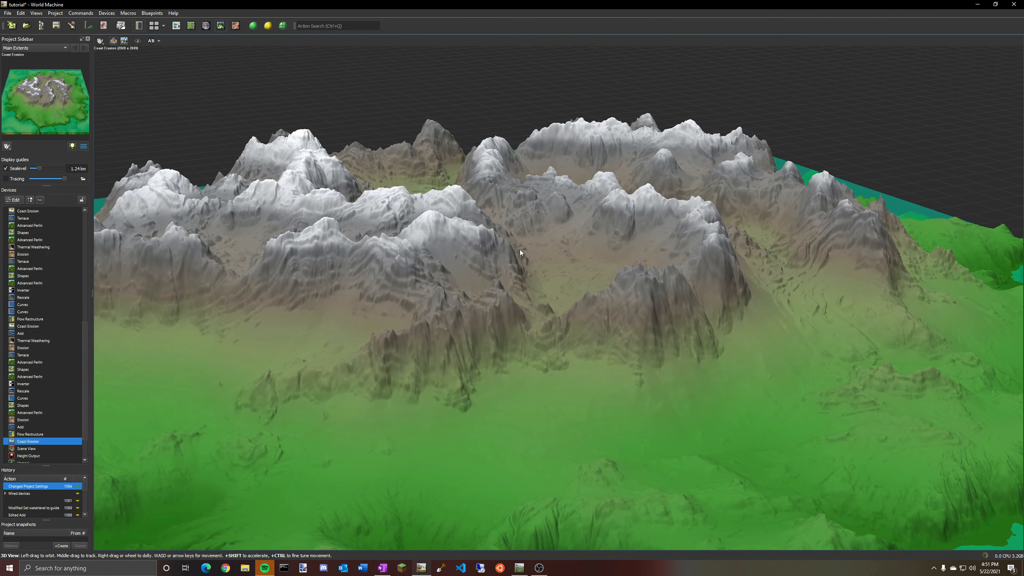
scroll(520, 252, "down", 5)
scroll(457, 206, "up", 5)
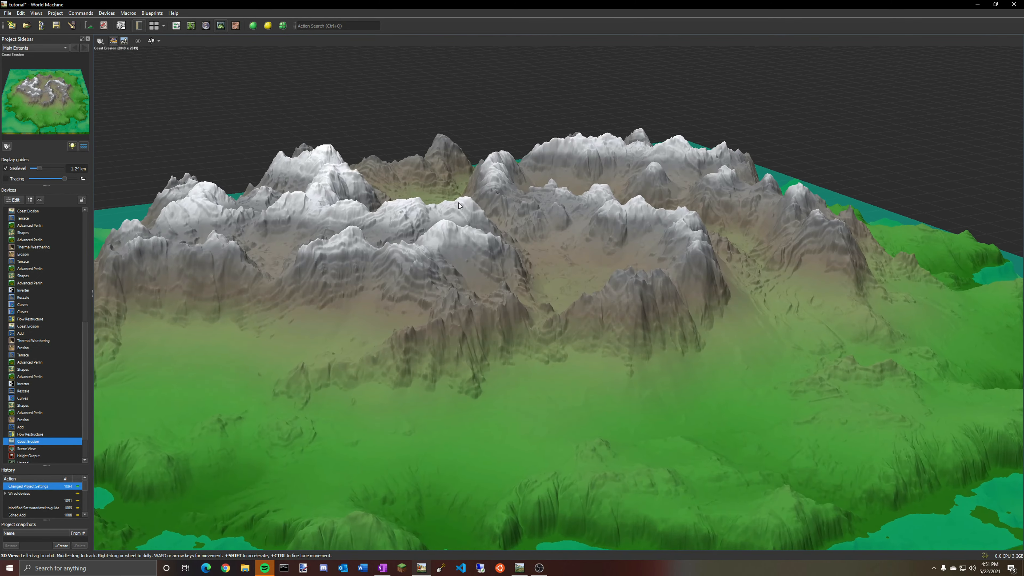
Return to the graph and open the Terrace device's properties, then close them.
left_click(176, 27)
middle_click_drag(426, 305, 585, 285)
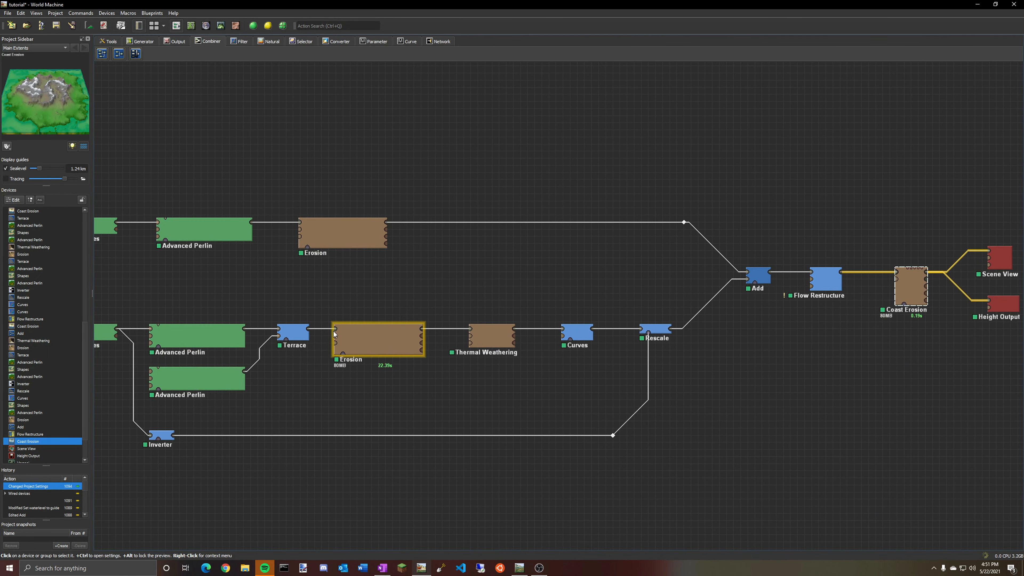
double_click(292, 334)
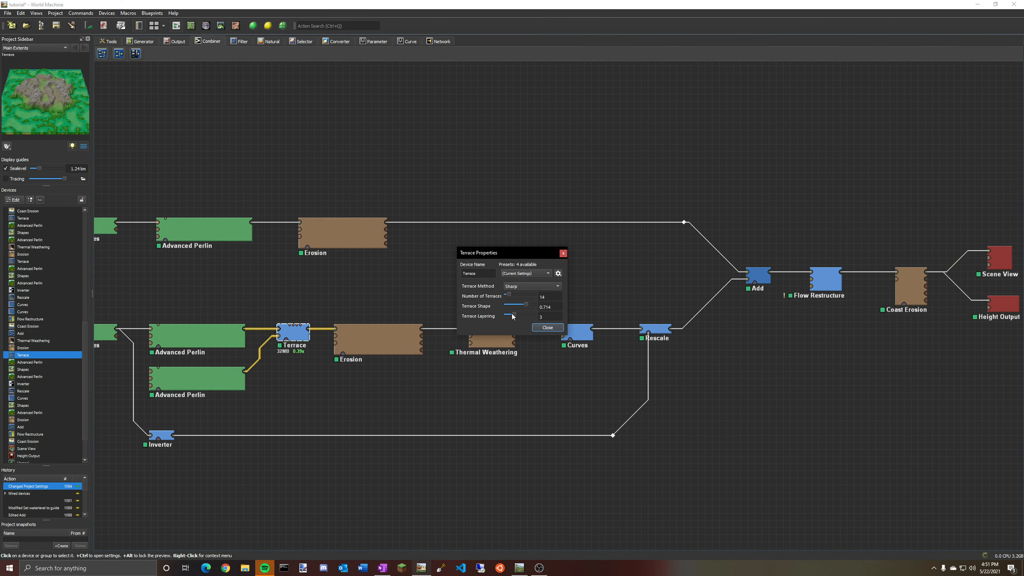
left_click(549, 328)
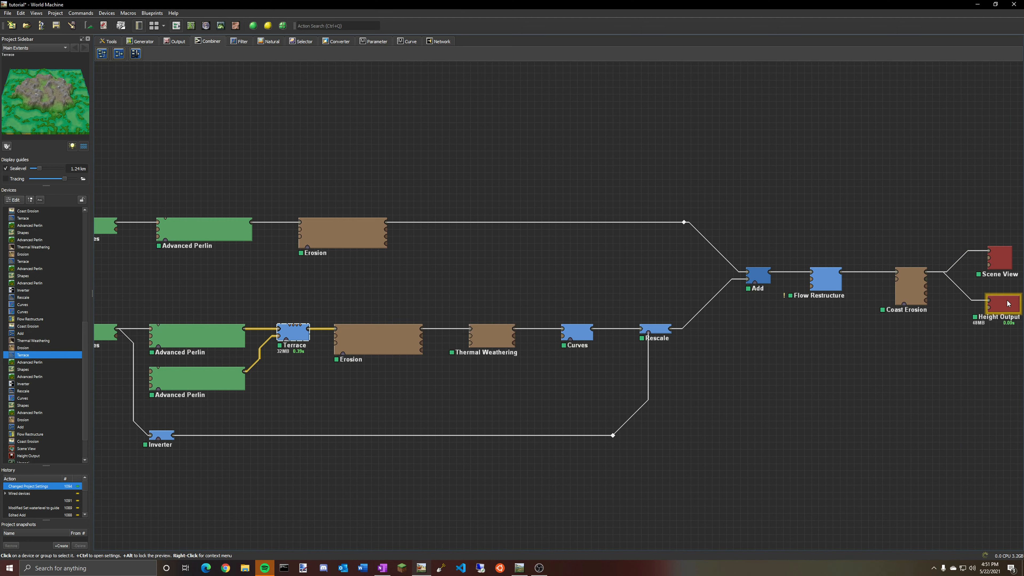
Select Height Output and inspect the finished island terrain from several angles in the 3D view.
double_click(1009, 303)
left_click(567, 330)
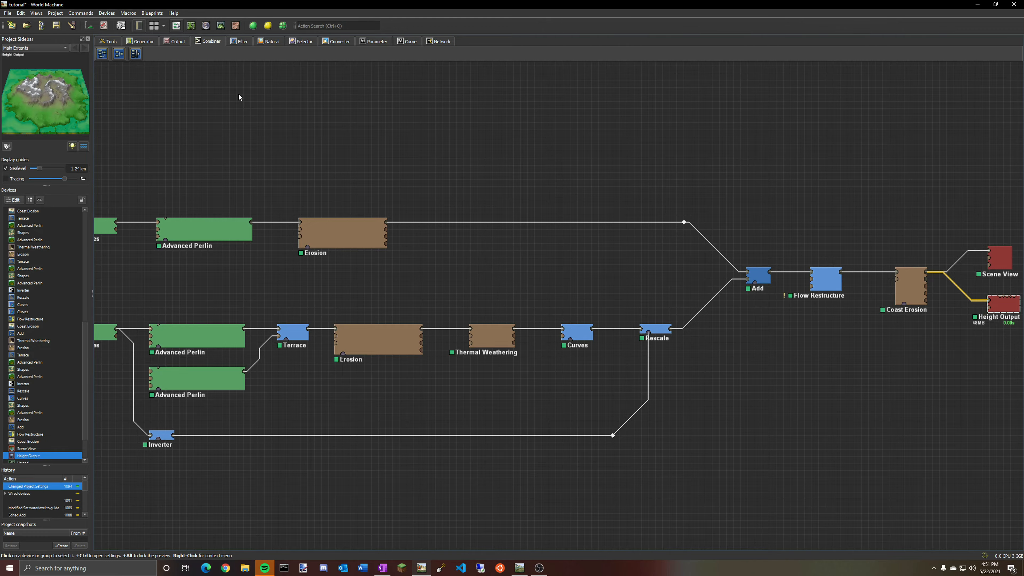
left_click(220, 26)
left_click_drag(524, 242, 518, 161)
scroll(589, 187, "down", 10)
scroll(521, 171, "down", 5)
scroll(427, 410, "up", 12)
left_click_drag(427, 410, 429, 382)
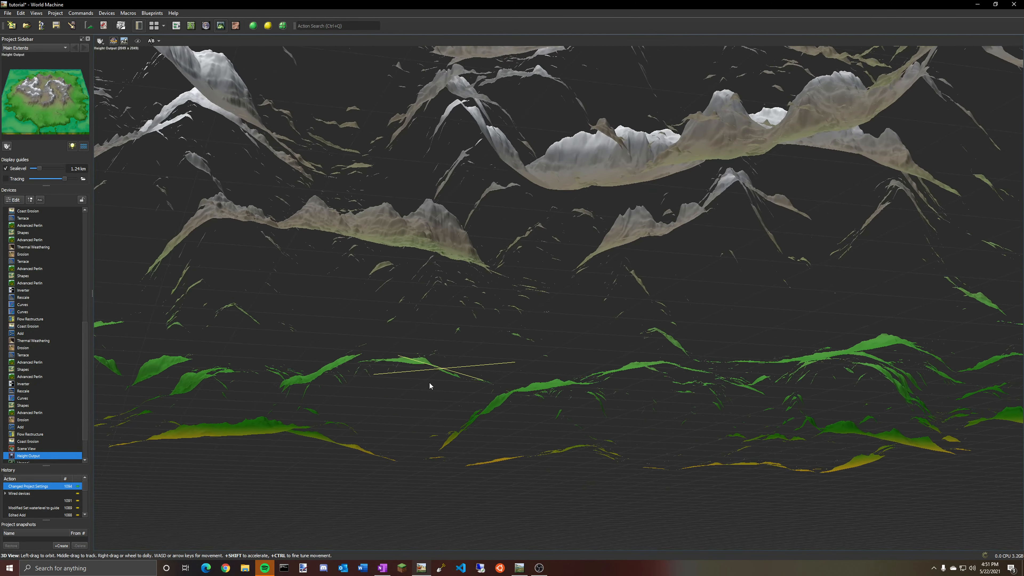
scroll(433, 404, "down", 10)
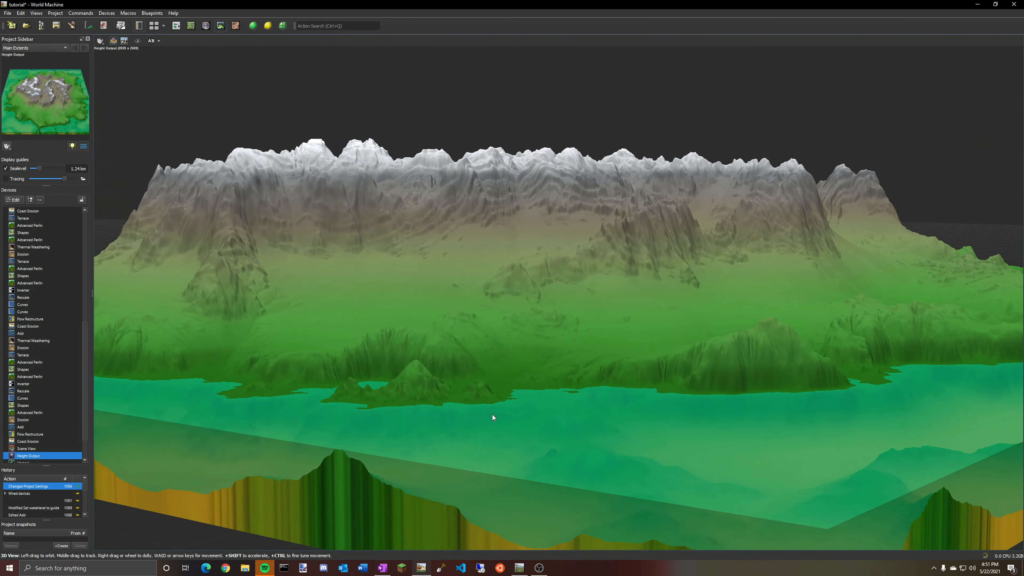
left_click_drag(492, 415, 681, 425)
left_click_drag(504, 448, 489, 468)
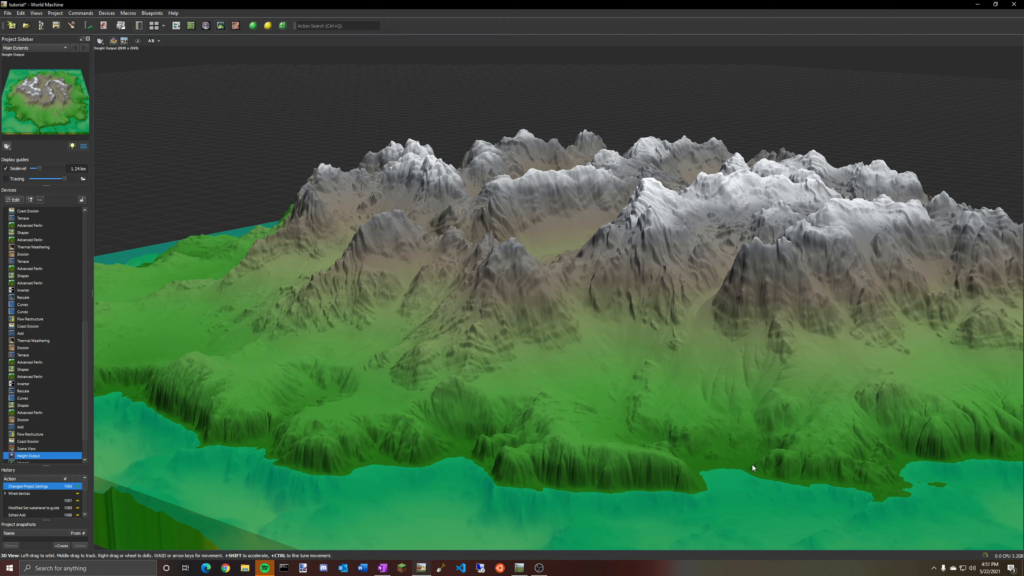
left_click_drag(752, 469, 495, 475)
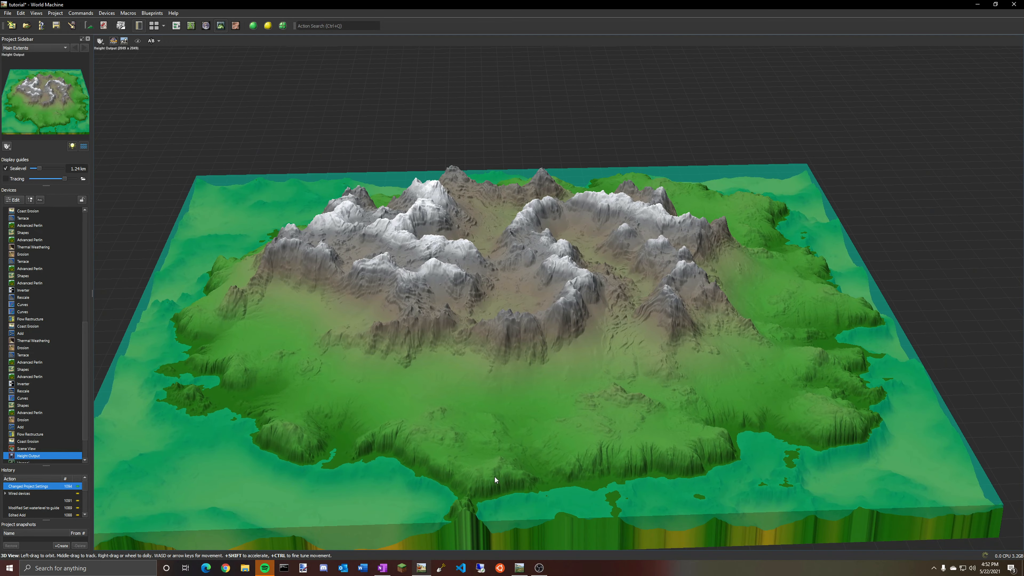
Open the Height Output properties and set its file name to tutorial.png.
left_click(177, 25)
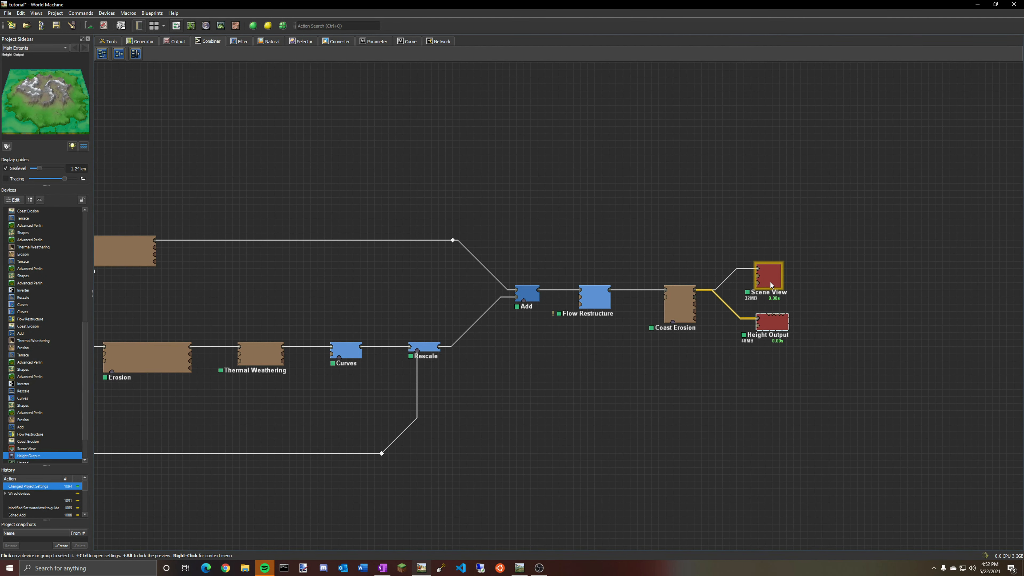
double_click(770, 329)
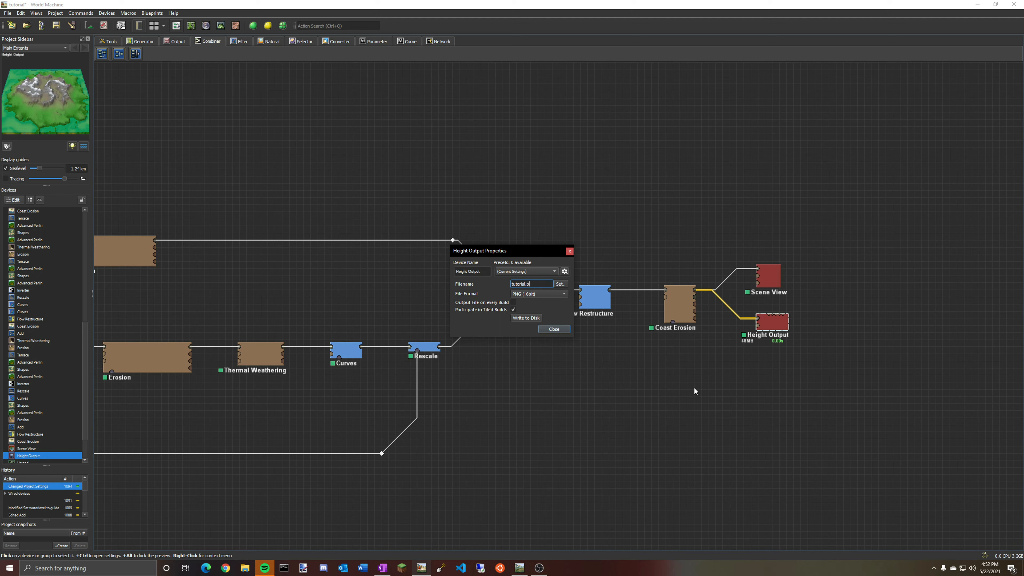
left_click(566, 329)
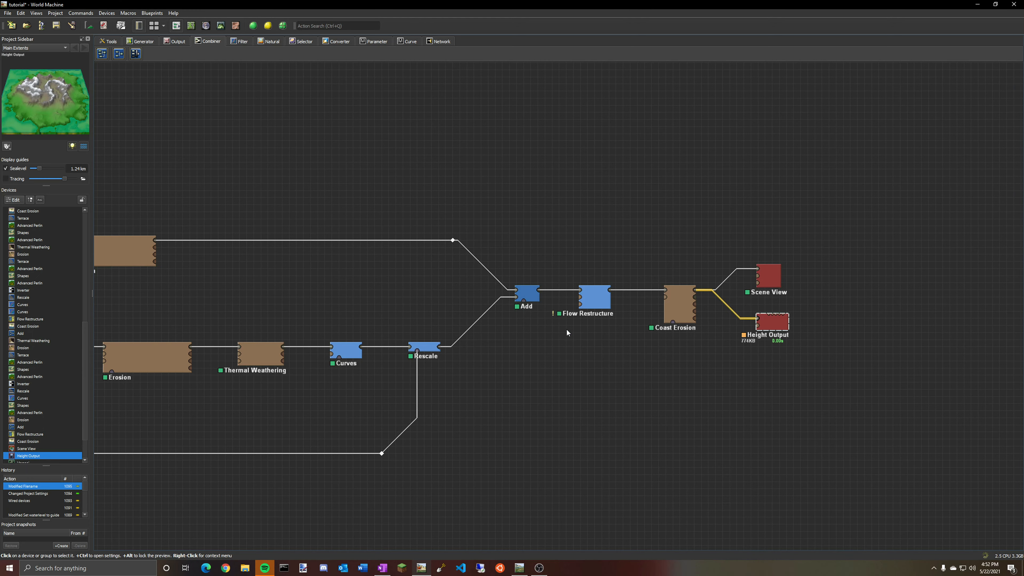
Write the height output to disk, approving the build at final world resolution, and close the properties.
double_click(773, 325)
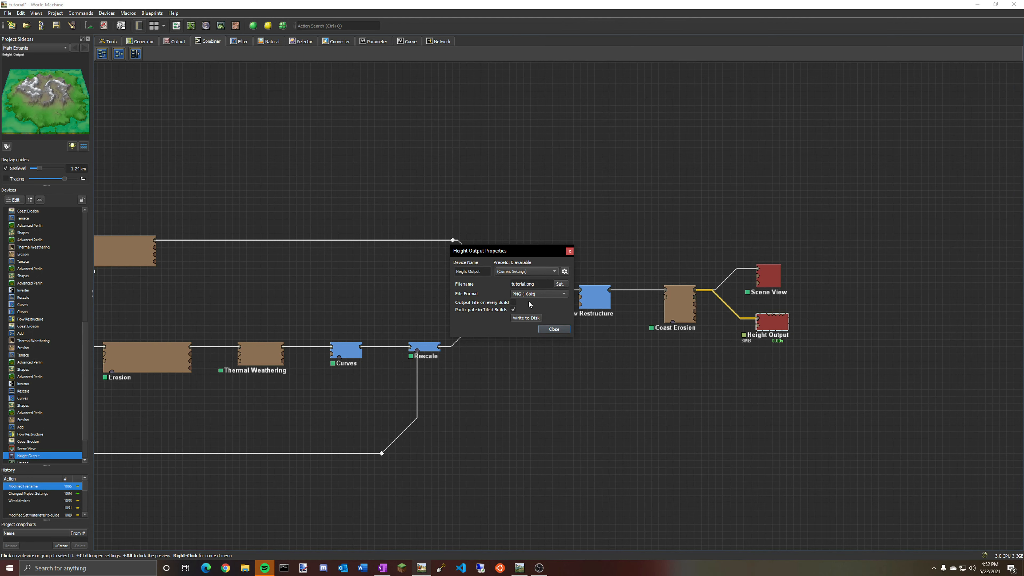
left_click(528, 318)
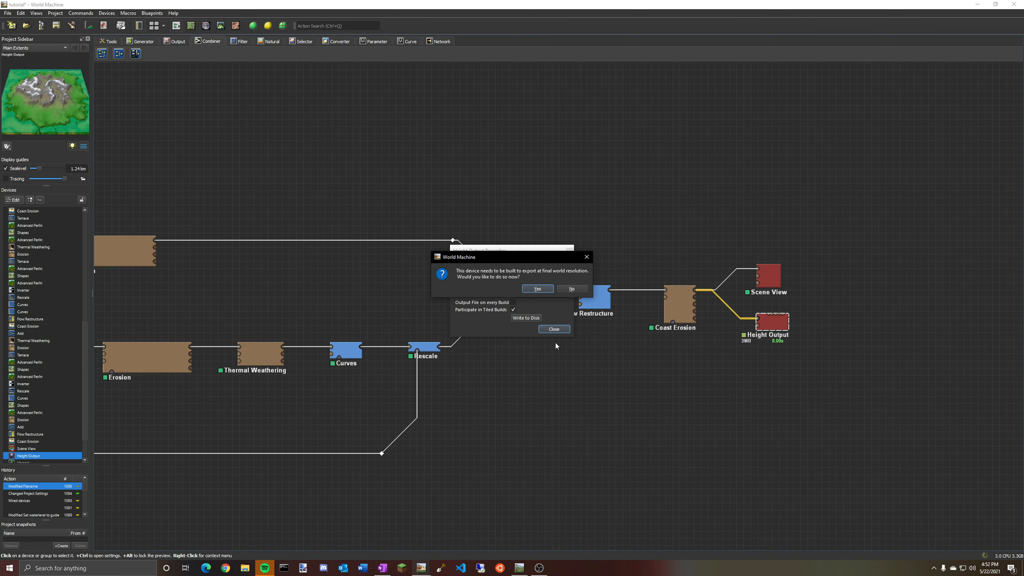
left_click(538, 290)
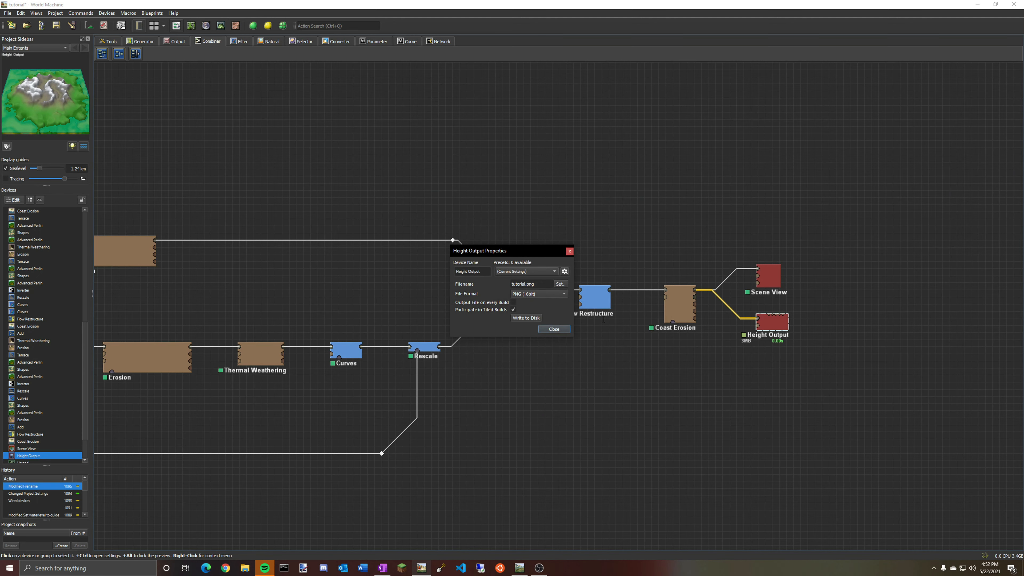
left_click(532, 288)
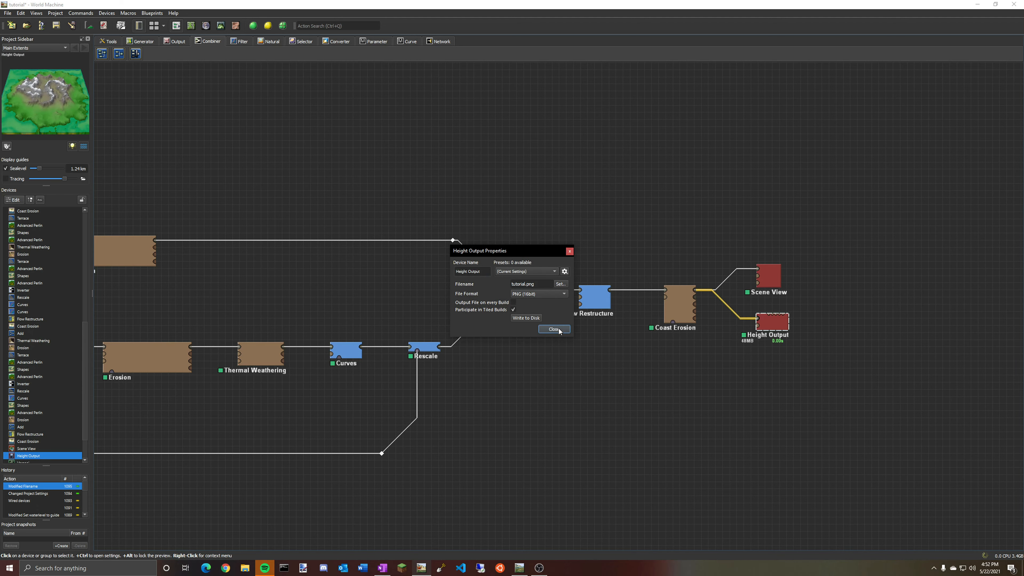
left_click(555, 329)
Compare the previews of the two Shapes devices at the start of the Perlin chains.
right_click_drag(659, 398, 895, 378)
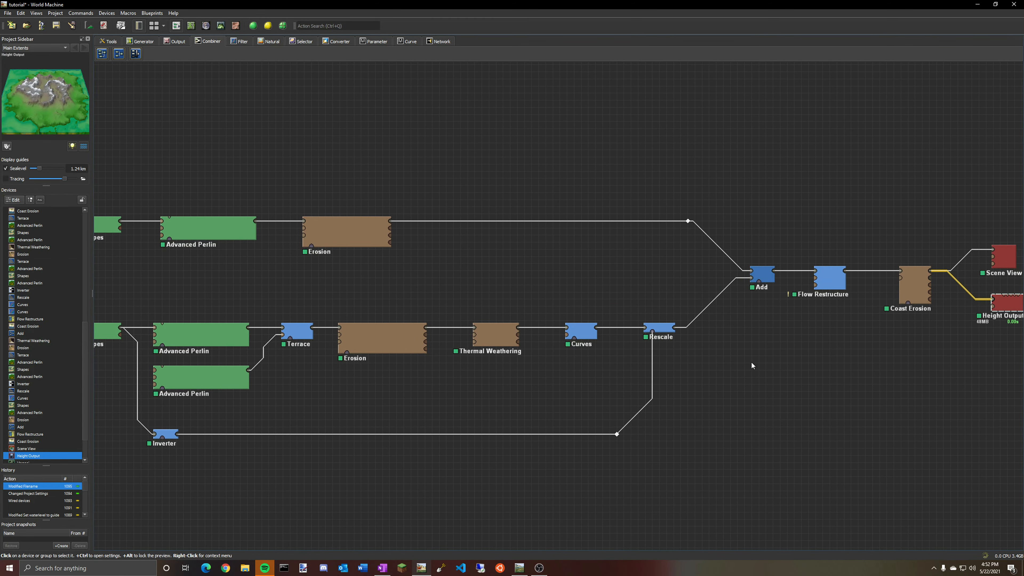
right_click_drag(752, 363, 913, 371)
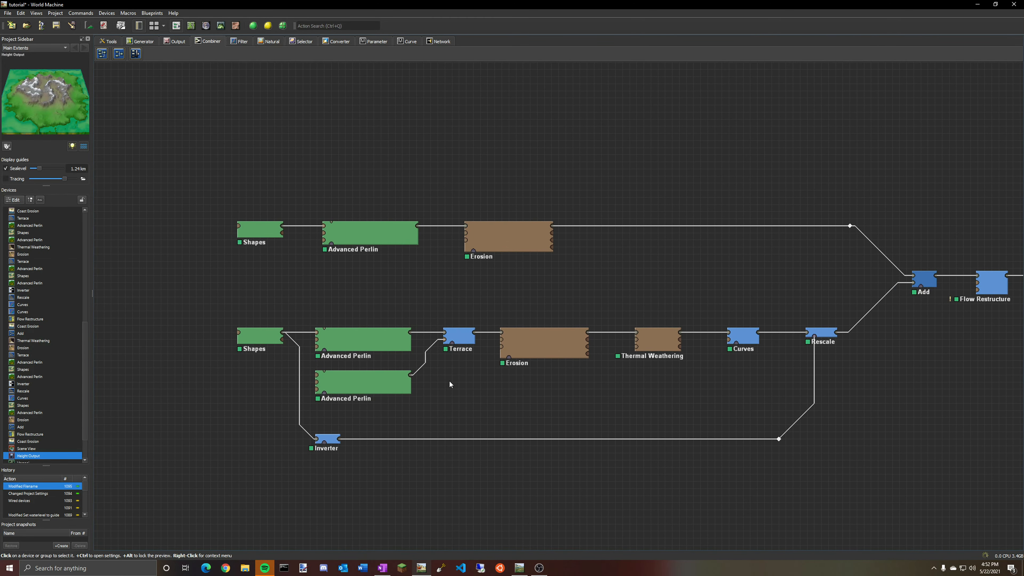
left_click(270, 234)
left_click(264, 339)
left_click(260, 230)
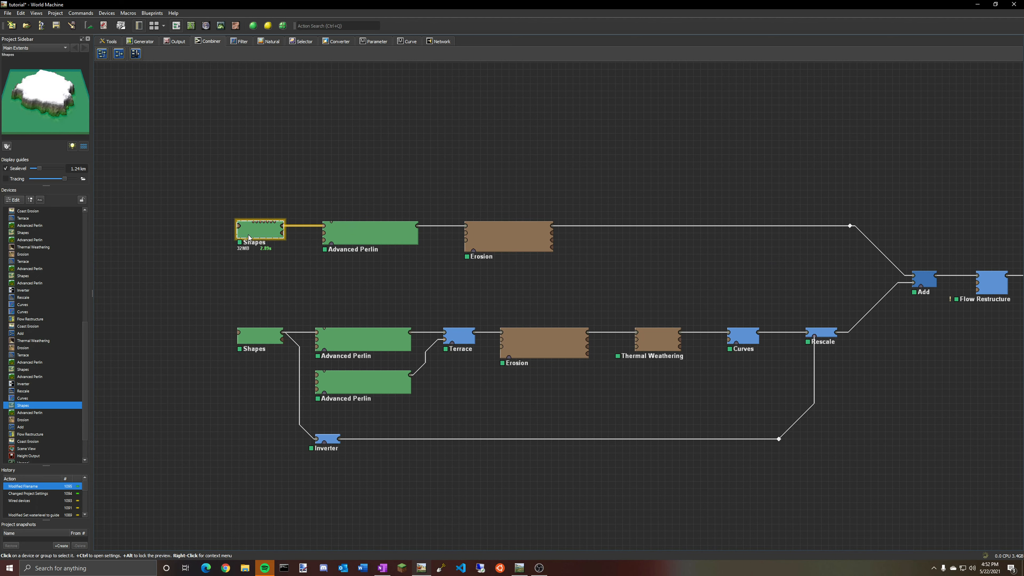
left_click(263, 341)
left_click(263, 244)
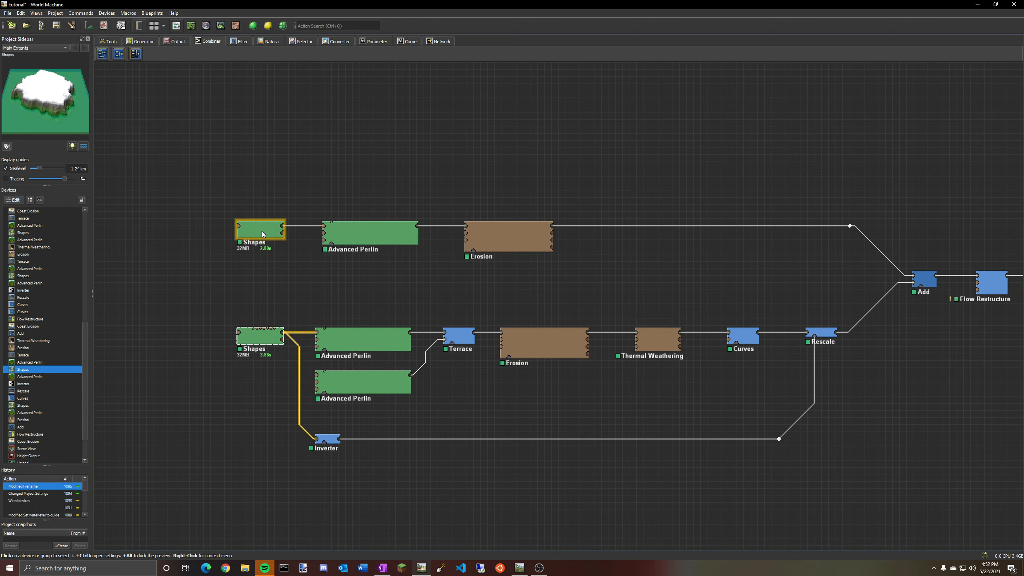
left_click(260, 343)
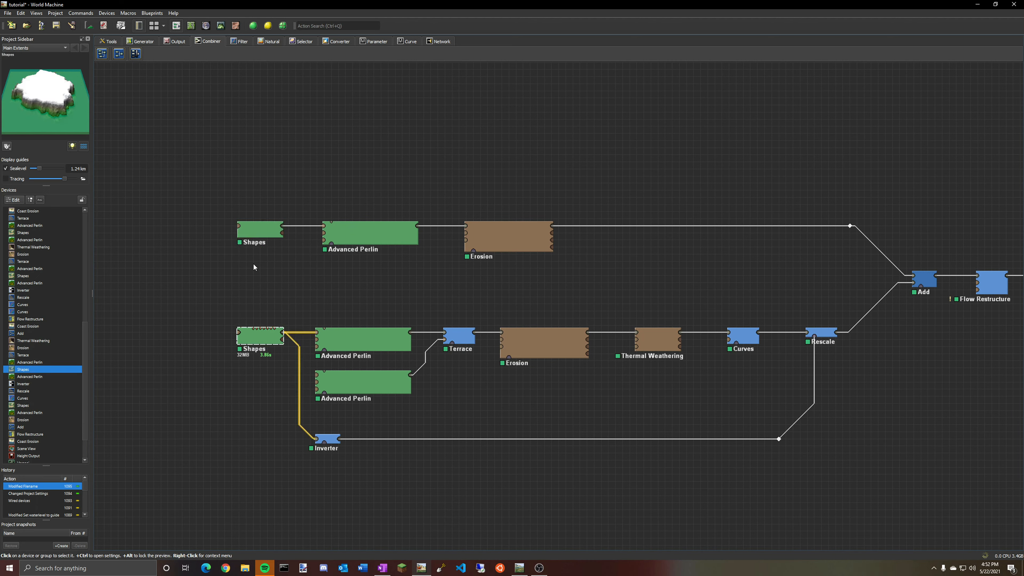
left_click(259, 230)
left_click(267, 346)
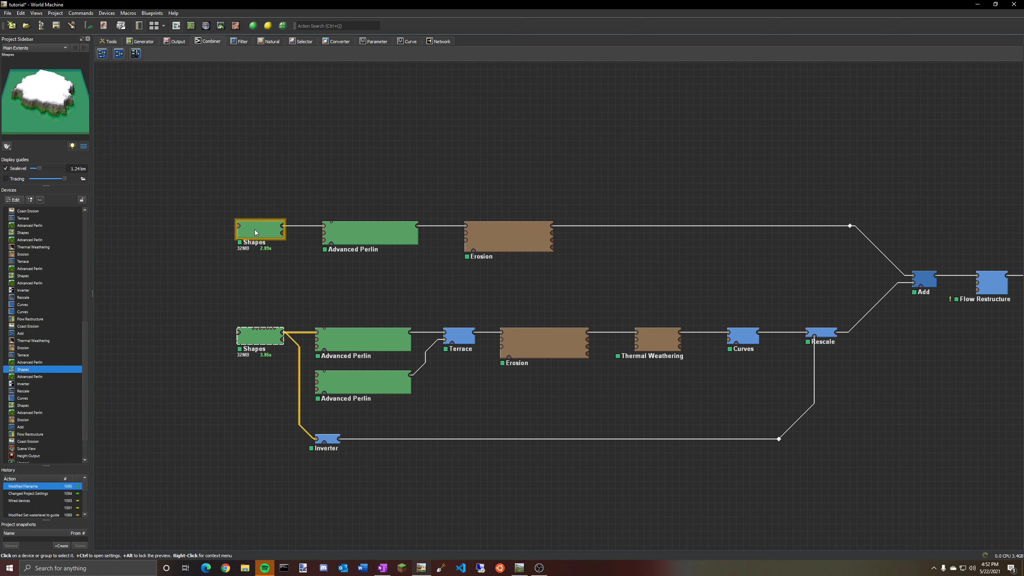
left_click(260, 230)
left_click(263, 342)
left_click(260, 233)
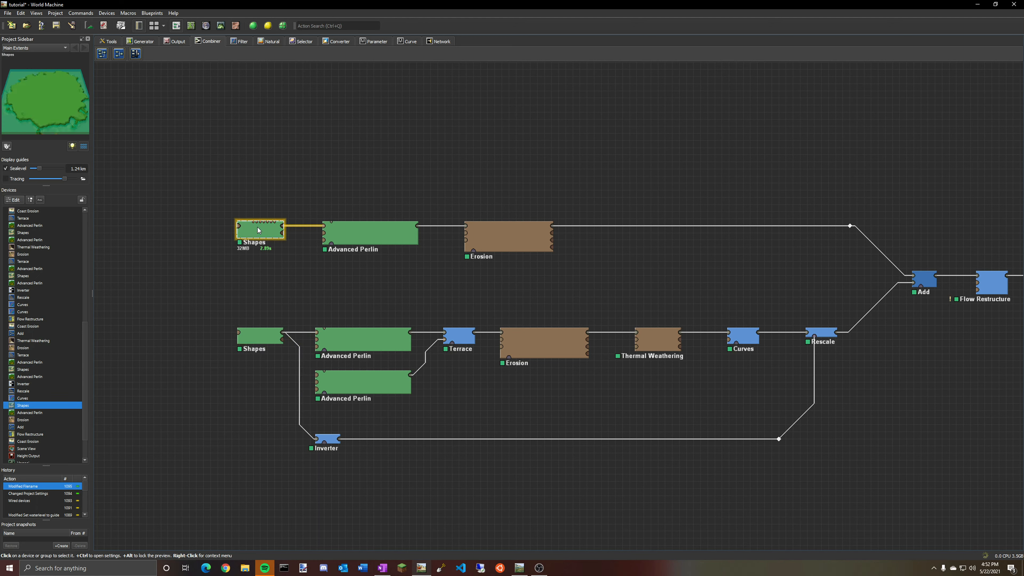
View the upper Shapes device's island mask in the 3D view.
left_click(206, 25)
left_click_drag(450, 221, 440, 311)
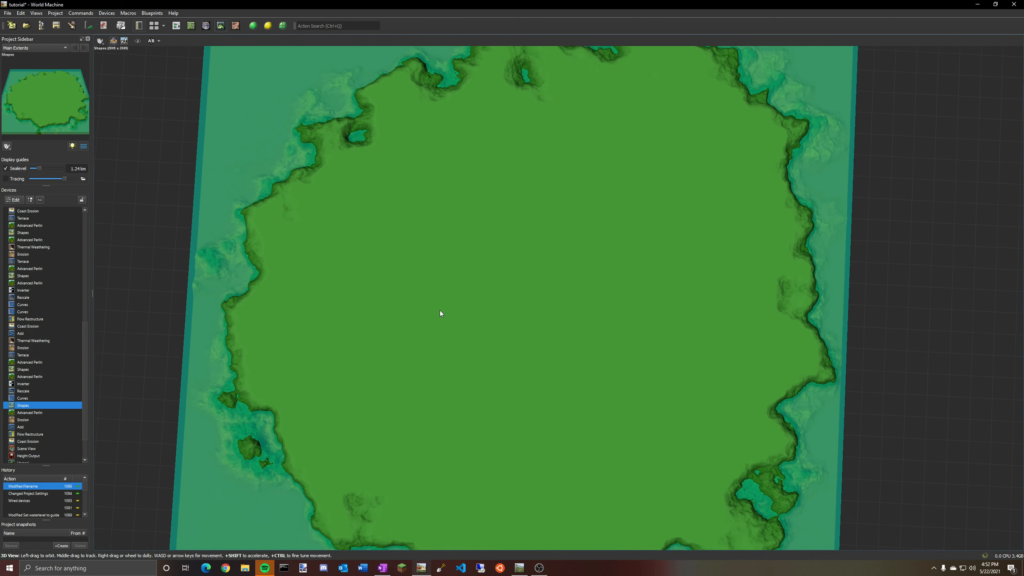
scroll(440, 311, "down", 3)
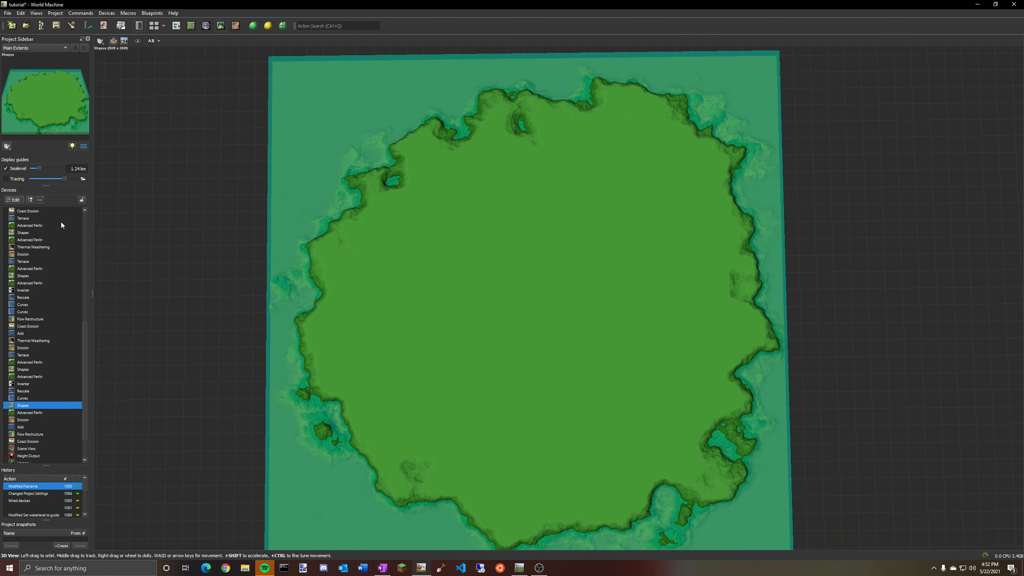
left_click_drag(502, 210, 418, 183)
Open the Add and Terrace properties from the device list and close them.
left_click(27, 442)
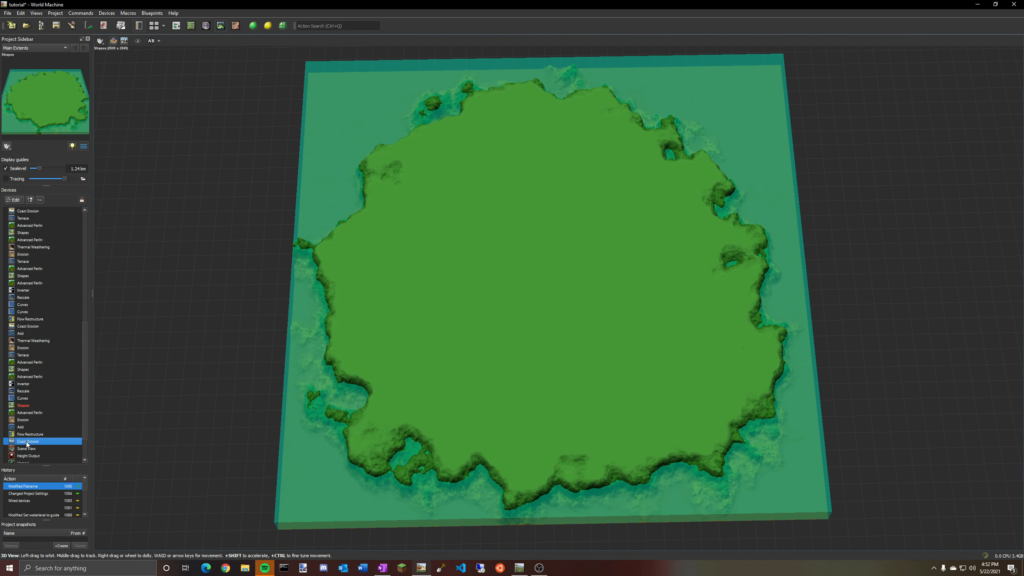
double_click(26, 363)
left_click(571, 341)
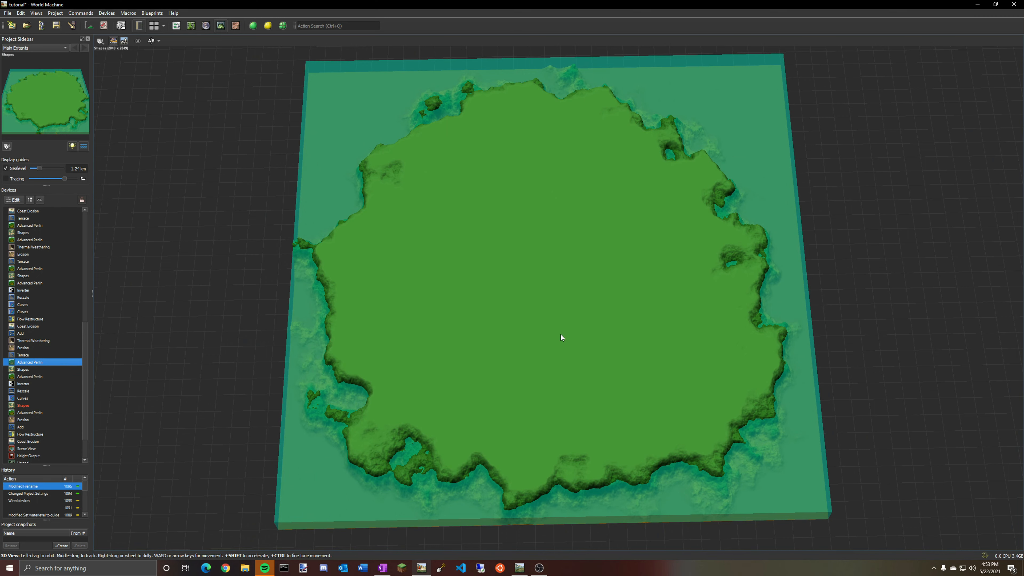
double_click(42, 334)
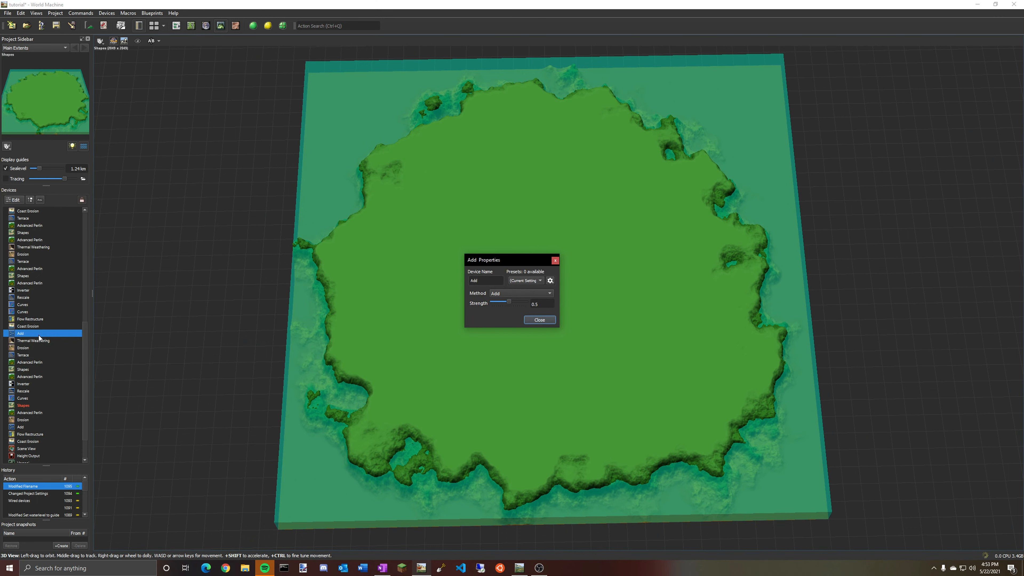
left_click(540, 321)
double_click(28, 262)
left_click(555, 327)
Open the lower Shapes device's shape editor from the device list, then return to the graph view.
scroll(44, 344, "down", 2)
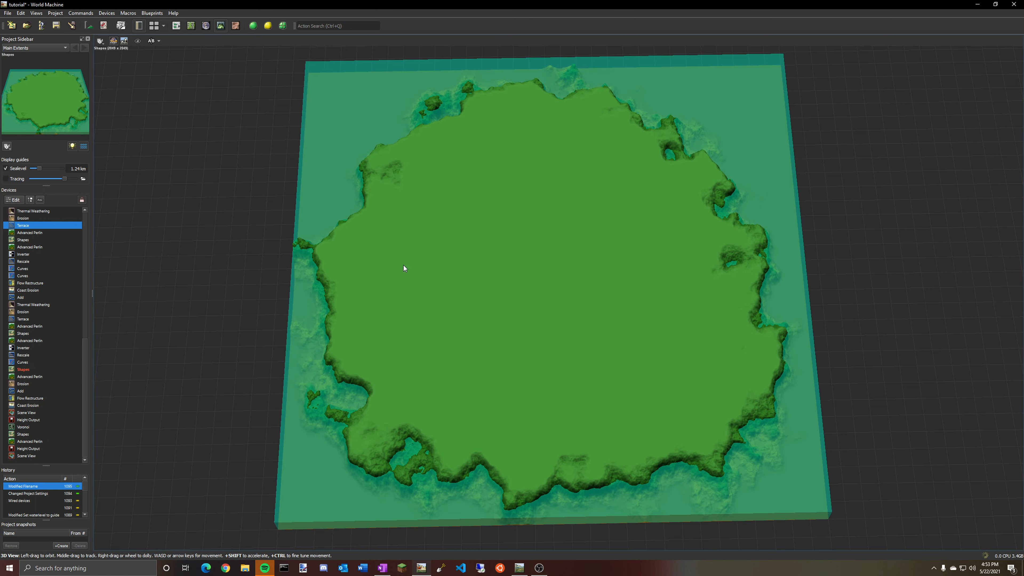
left_click_drag(404, 265, 580, 286)
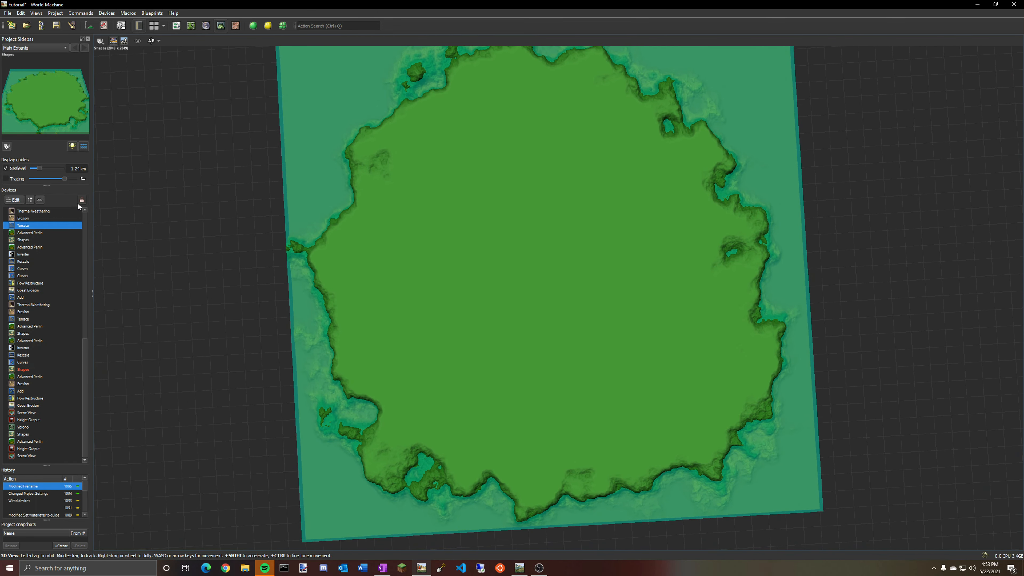
double_click(22, 435)
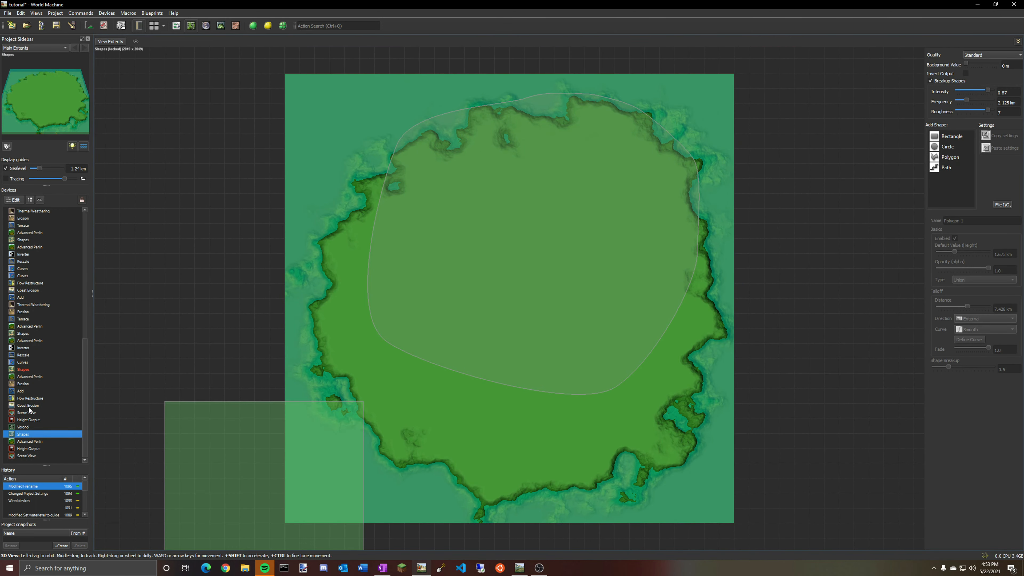
scroll(25, 374, "up", 1)
left_click(177, 26)
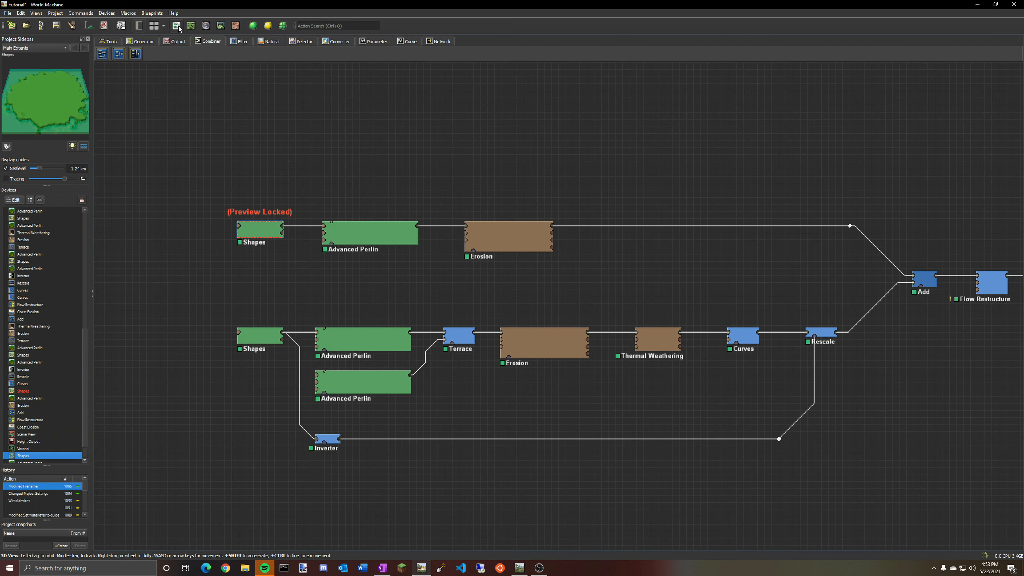
Open the lower Shapes device's editor, delete its polygon and draw a larger rounded polygon with a 2 km falloff.
double_click(264, 336)
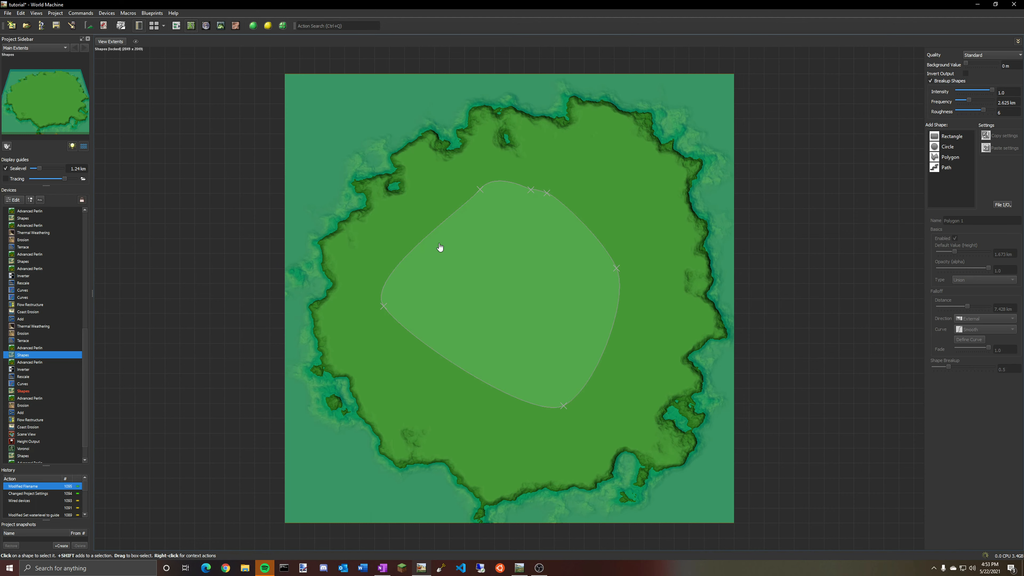
left_click(503, 215)
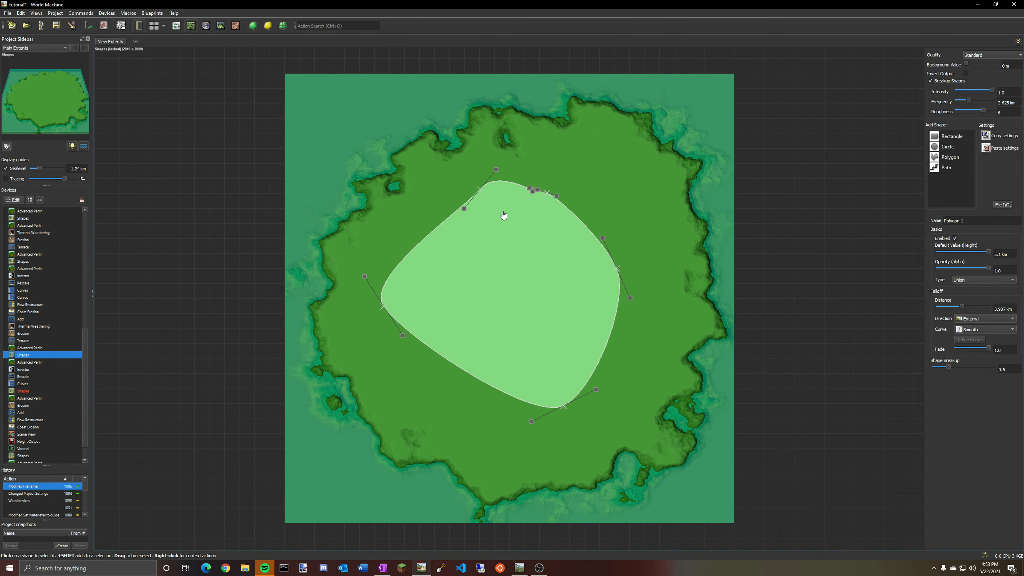
key("Delete")
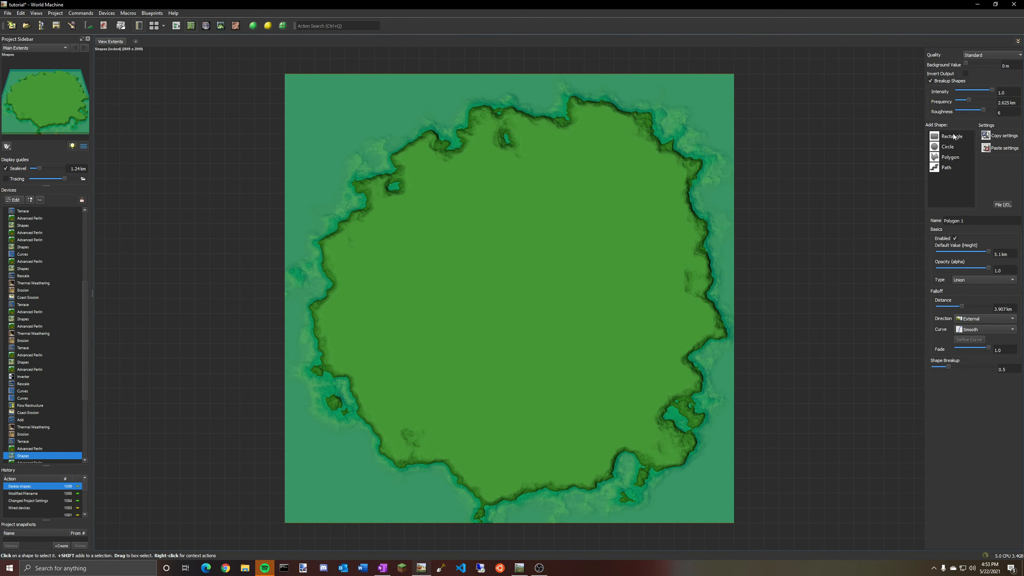
left_click(952, 157)
mouse_move(522, 176)
left_mouse_down()
mouse_move(407, 256)
mouse_move(402, 377)
mouse_move(530, 425)
mouse_move(649, 347)
mouse_move(642, 275)
mouse_move(553, 175)
left_mouse_up()
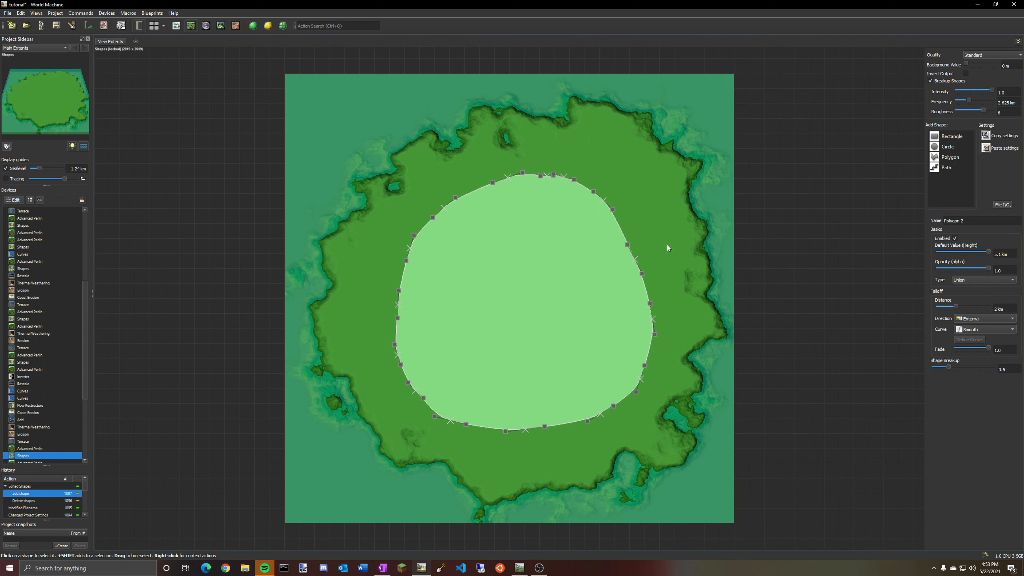
Draw a second polygon in the upper-left corner of the island mask, move it, then delete it.
left_click(950, 157)
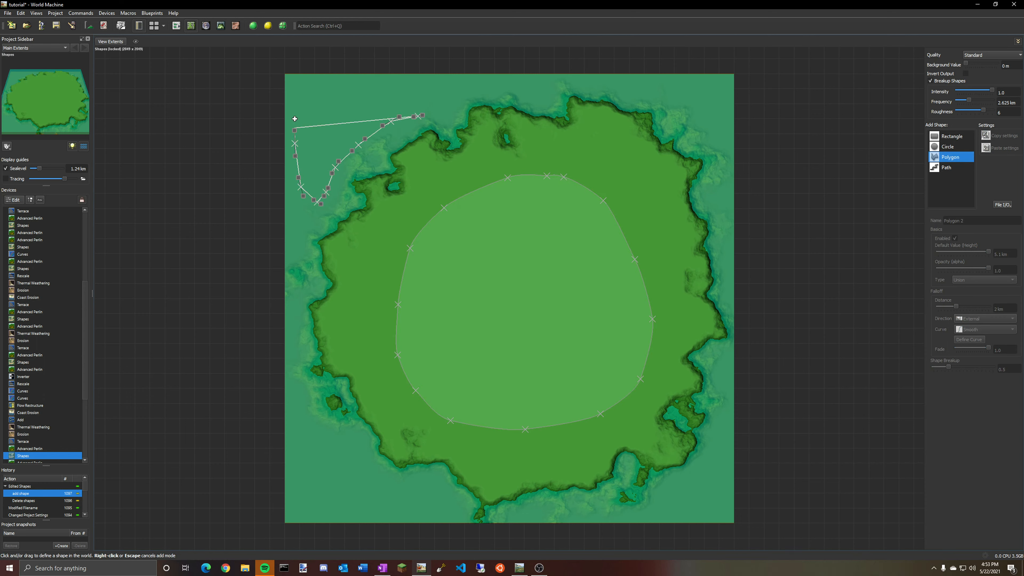
double_click(430, 120)
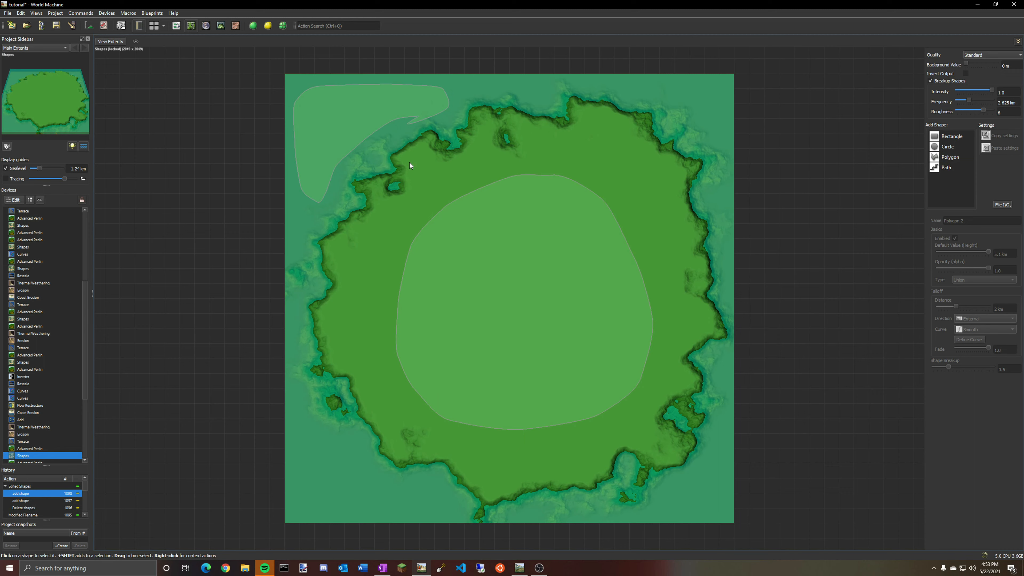
left_click_drag(342, 133, 348, 128)
key("Delete")
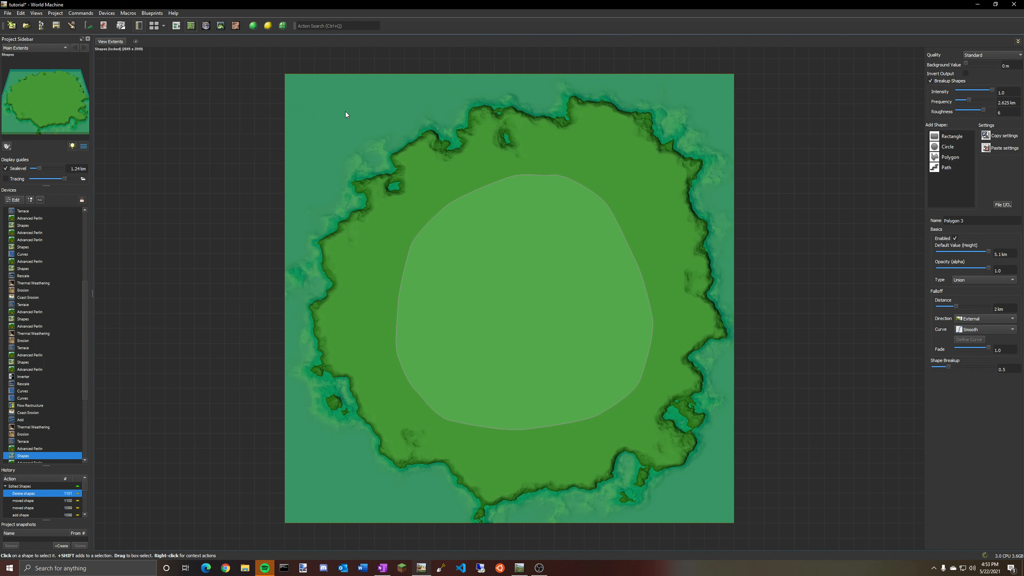
Undo all the polygon edits to restore the original shape in the lower Shapes device.
key("ctrl+z")
key("ctrl+z")
key("ctrl+z")
key("ctrl+z")
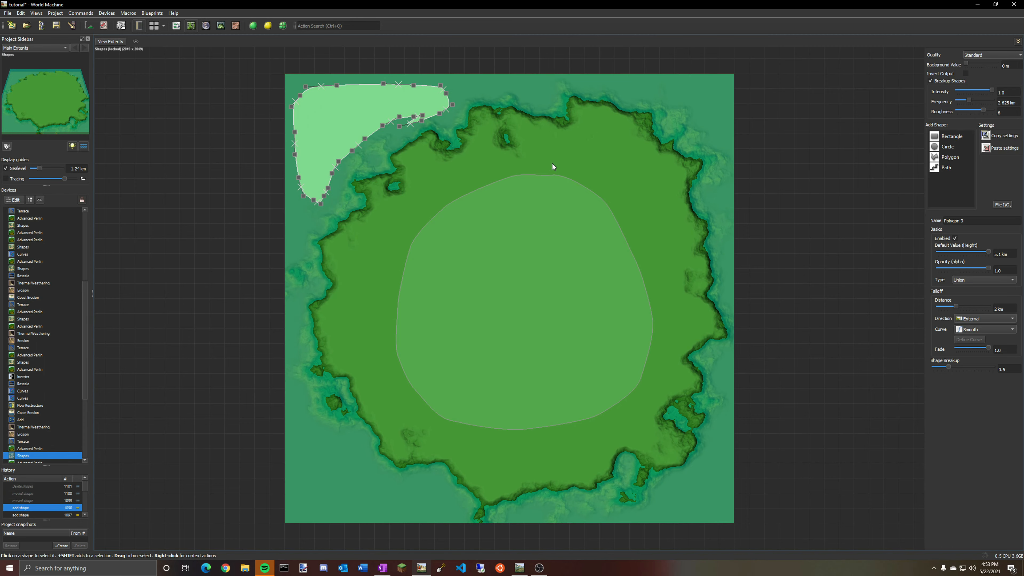
key("ctrl+z")
key("ctrl+z")
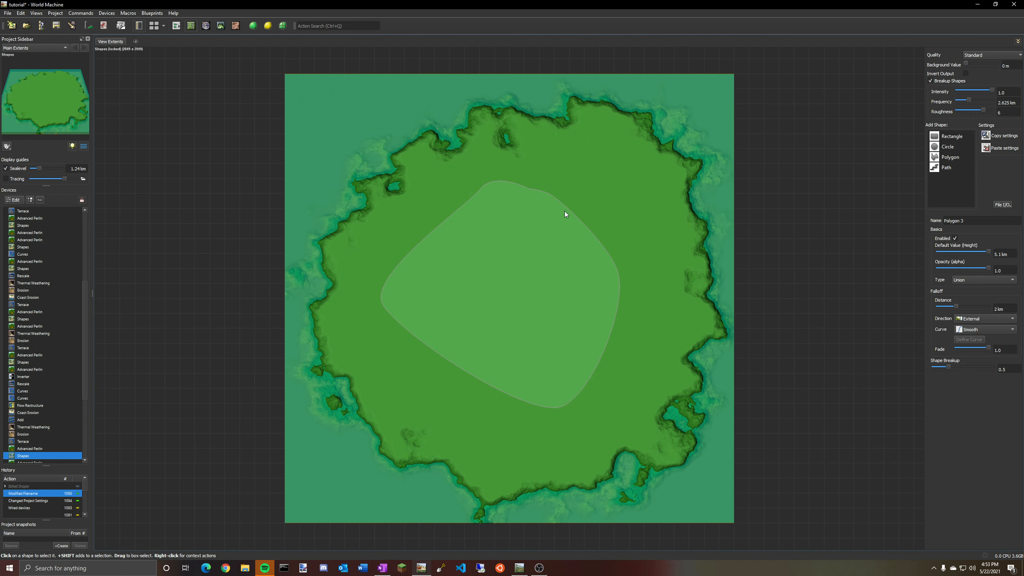
Return to the device graph and turn off the preview lock on the upper Shapes device.
left_click(177, 26)
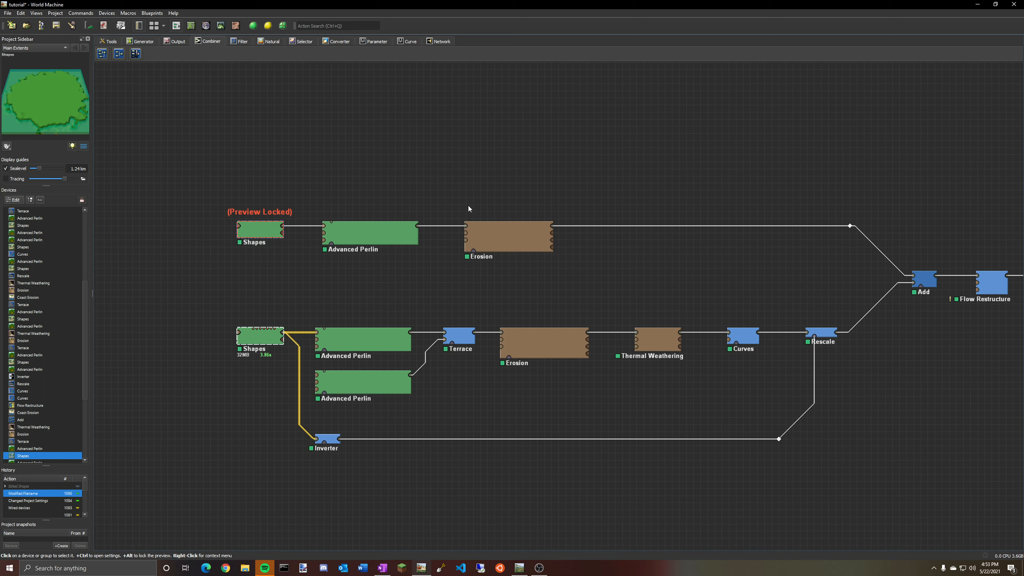
left_click(353, 354)
left_click(255, 229)
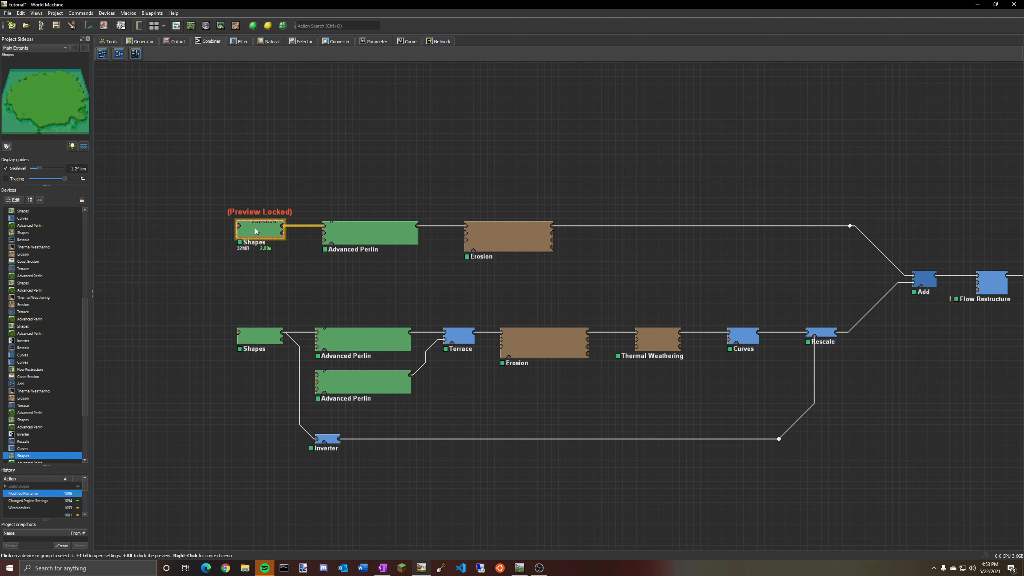
right_click(255, 229)
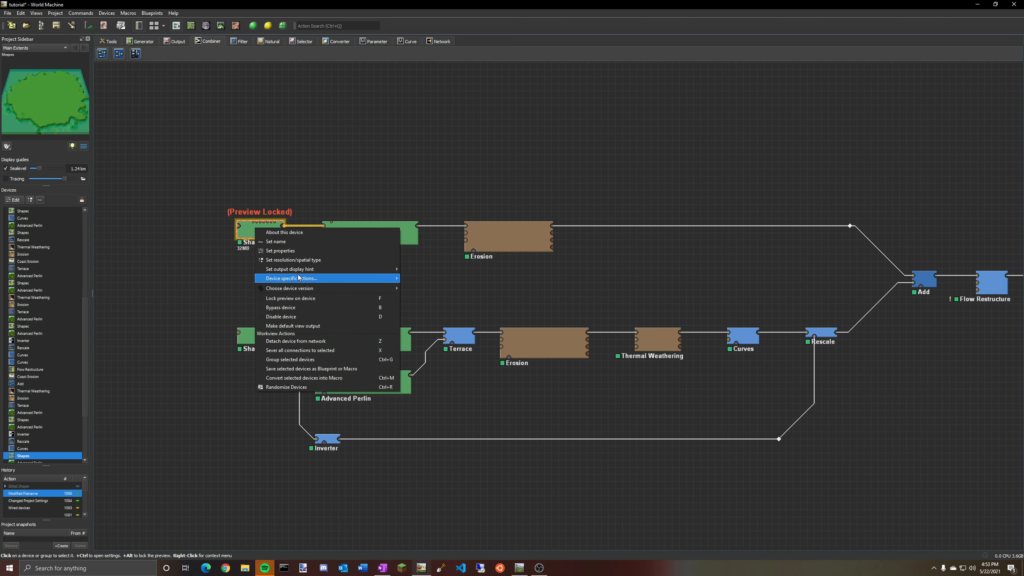
left_click(294, 298)
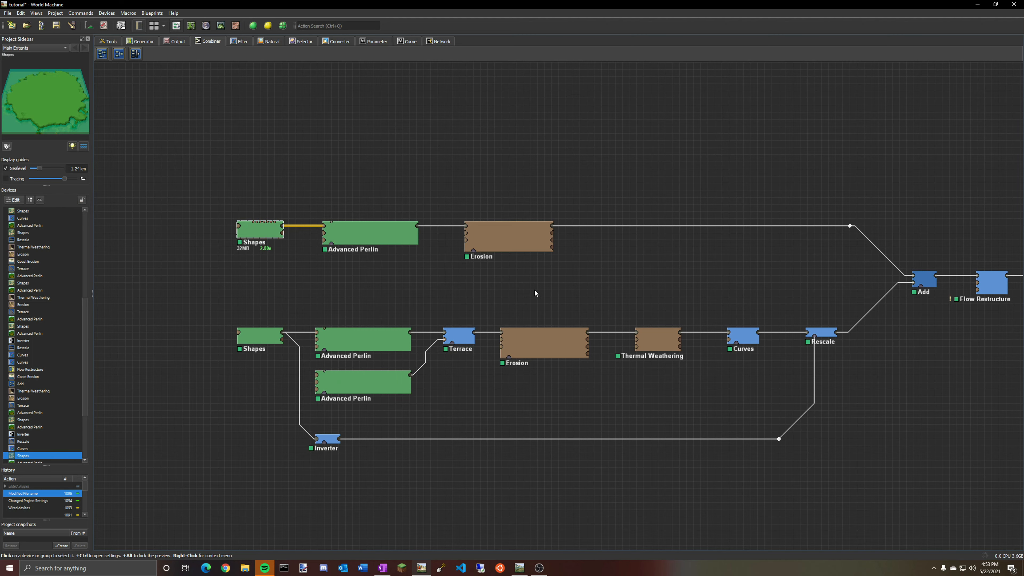
View the upper Erosion device's output in the 3D view and orbit around it.
double_click(504, 241)
left_click(573, 234)
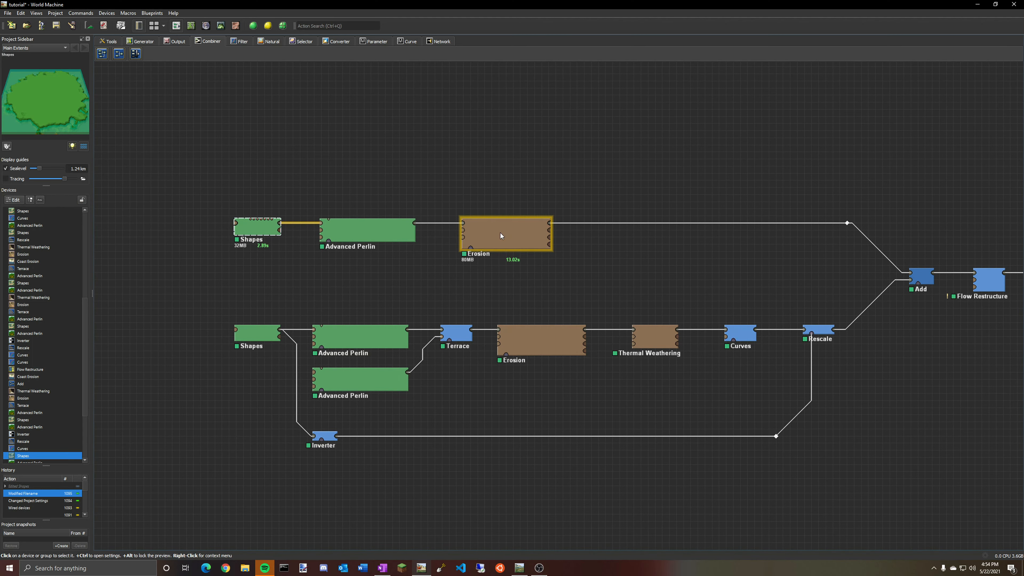
double_click(500, 233)
left_click(574, 234)
left_click(221, 26)
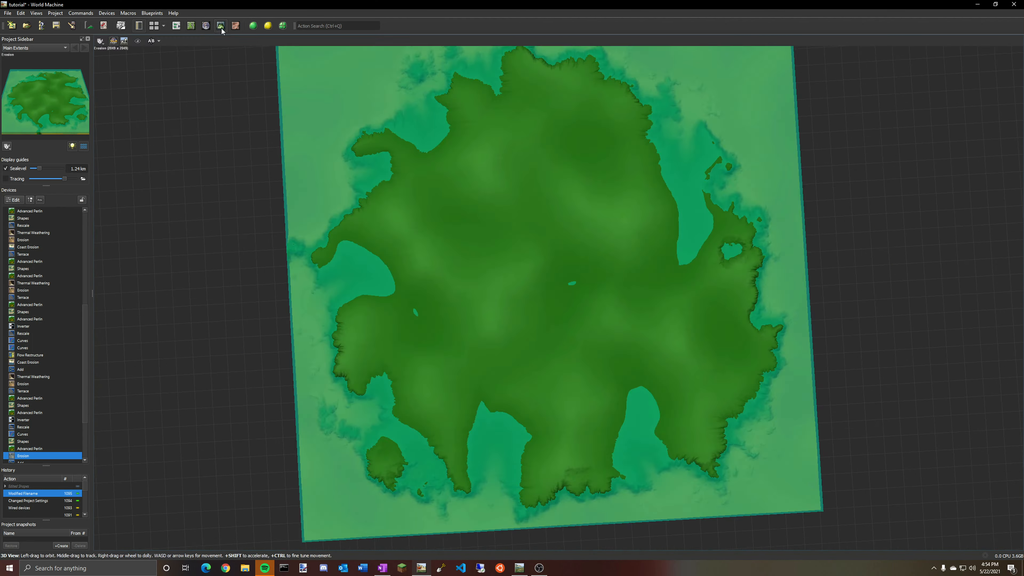
left_click_drag(519, 221, 678, 130)
left_click(176, 26)
Lock the preview on the Scene View device at the end of the graph.
middle_click_drag(681, 167, 375, 167)
left_click(861, 271)
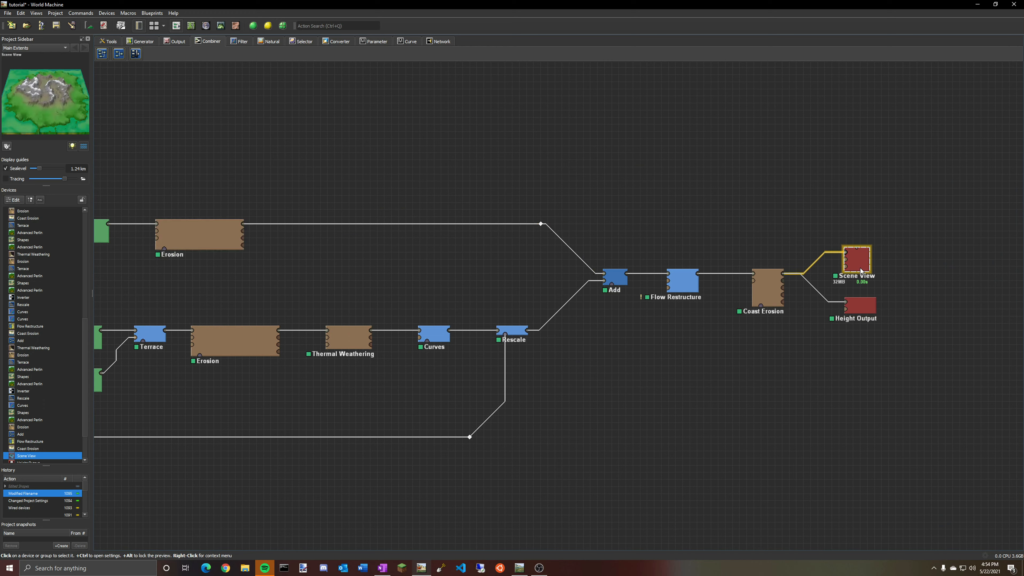
right_click(863, 264)
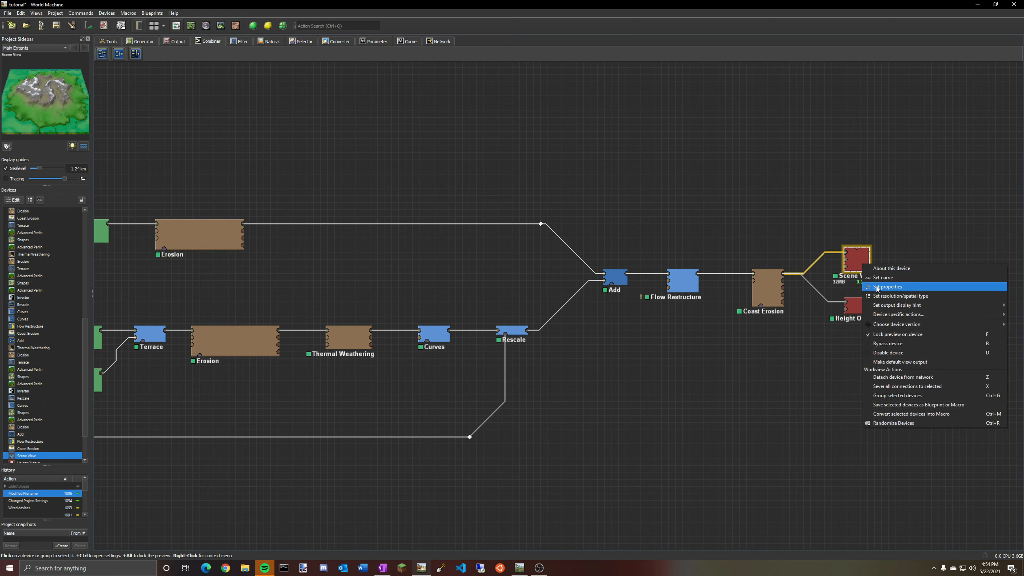
mouse_move(902, 308)
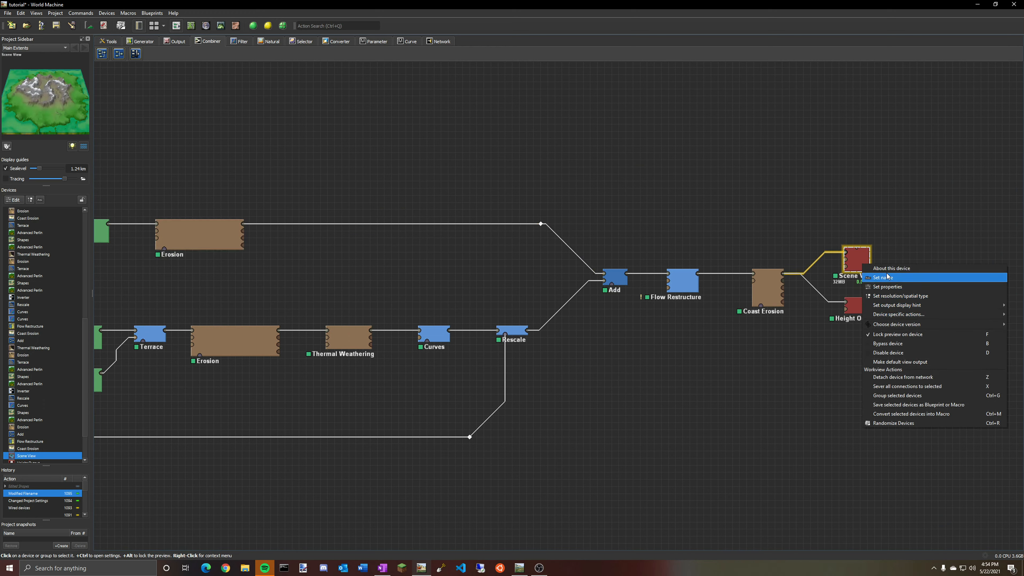
left_click(899, 335)
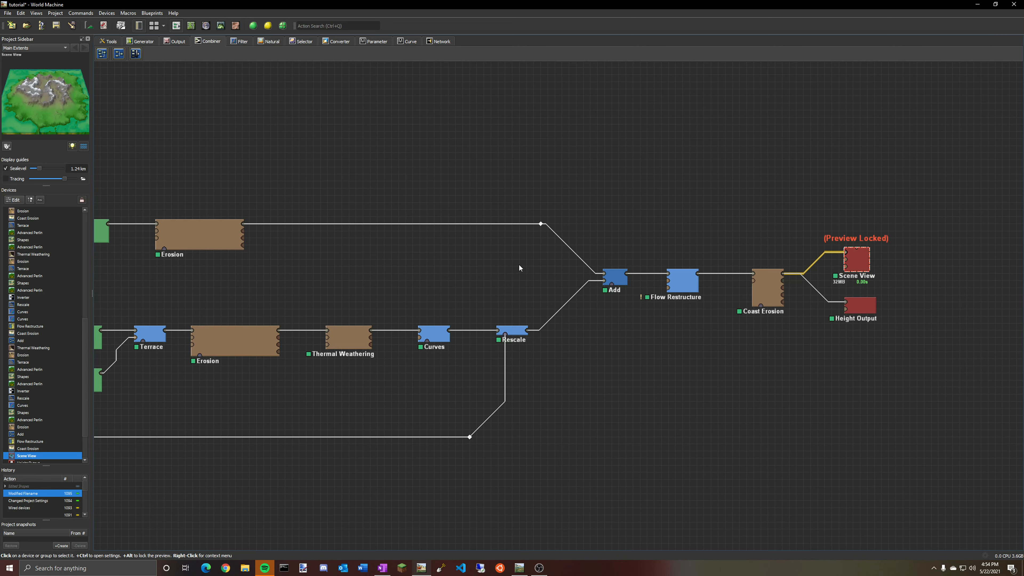
Open the upper Erosion device's properties over the 3D terrain view and close them again.
middle_click_drag(536, 226, 739, 221)
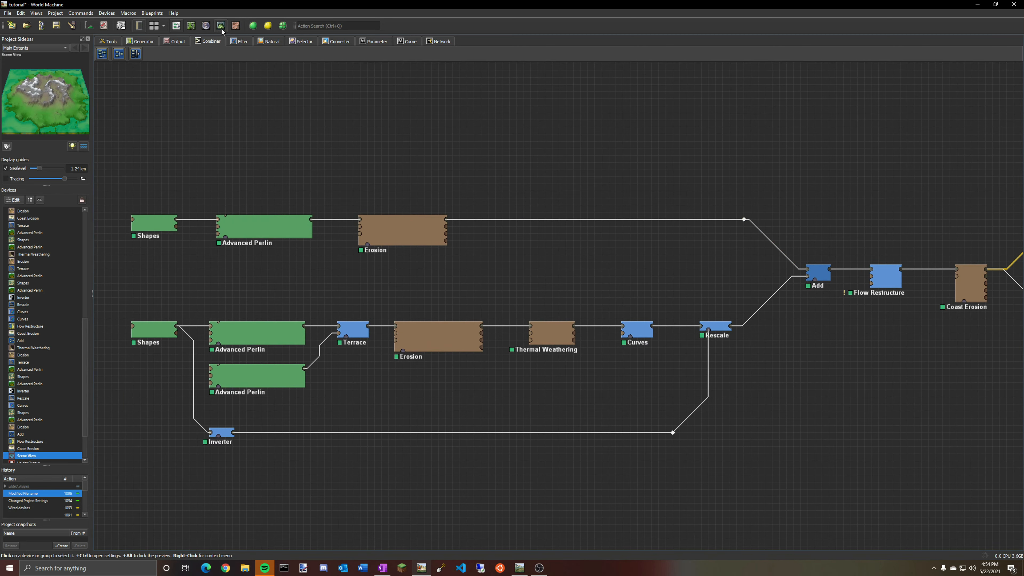
left_click(220, 26)
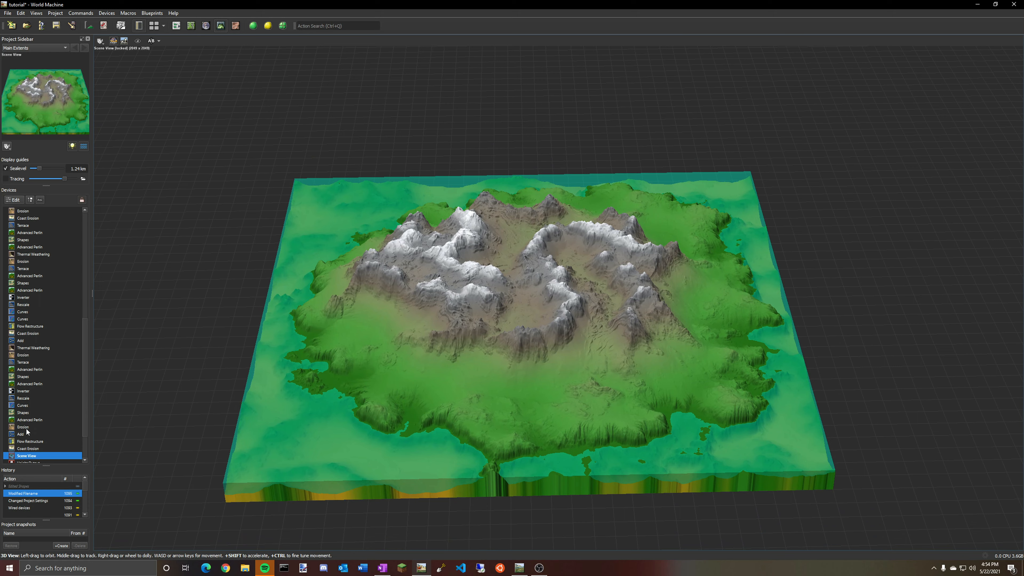
double_click(27, 429)
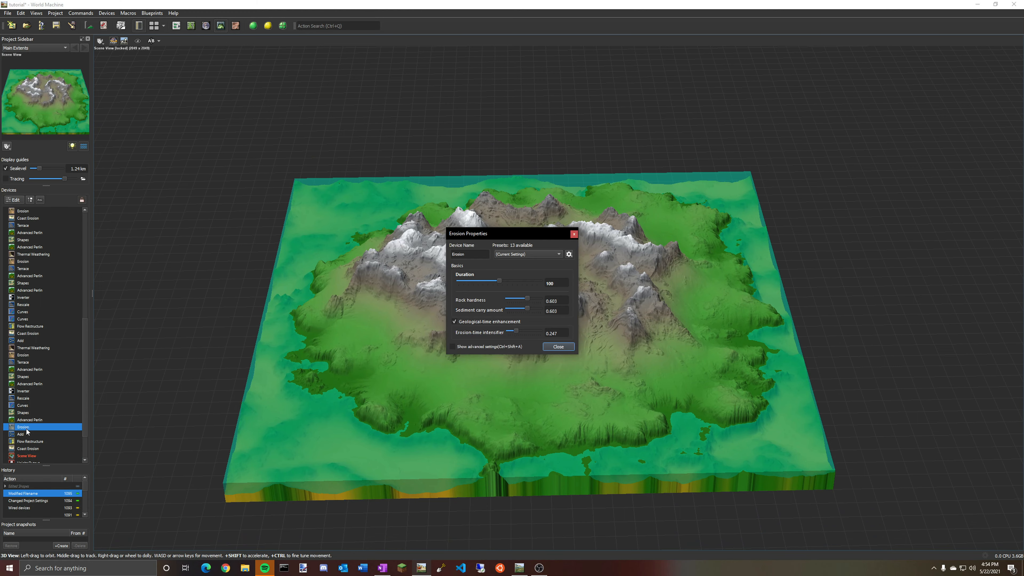
left_click(559, 347)
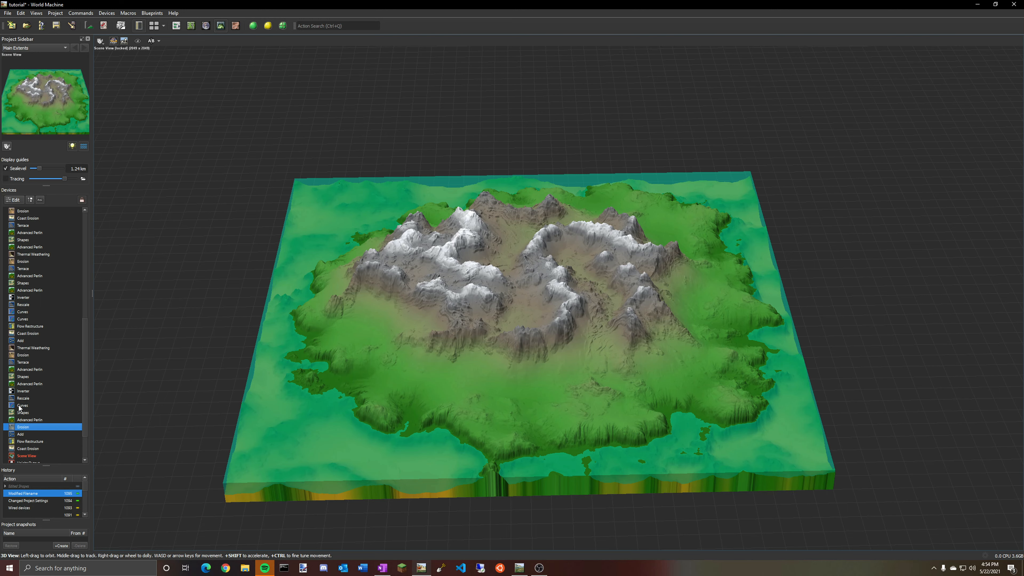
left_click(177, 26)
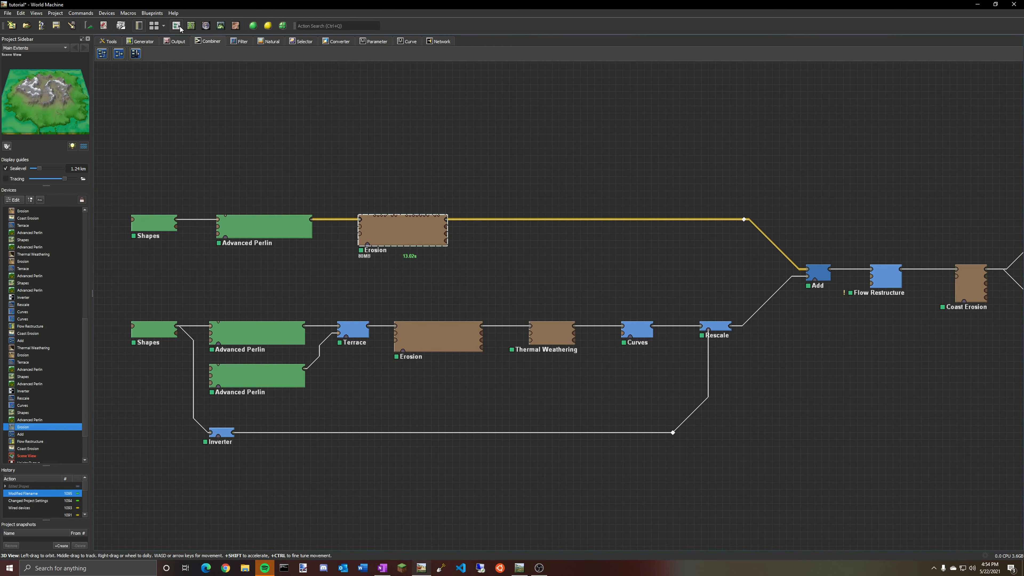
Slightly adjust the lower Curves device's curve while watching the terrain in the 3D view.
double_click(638, 334)
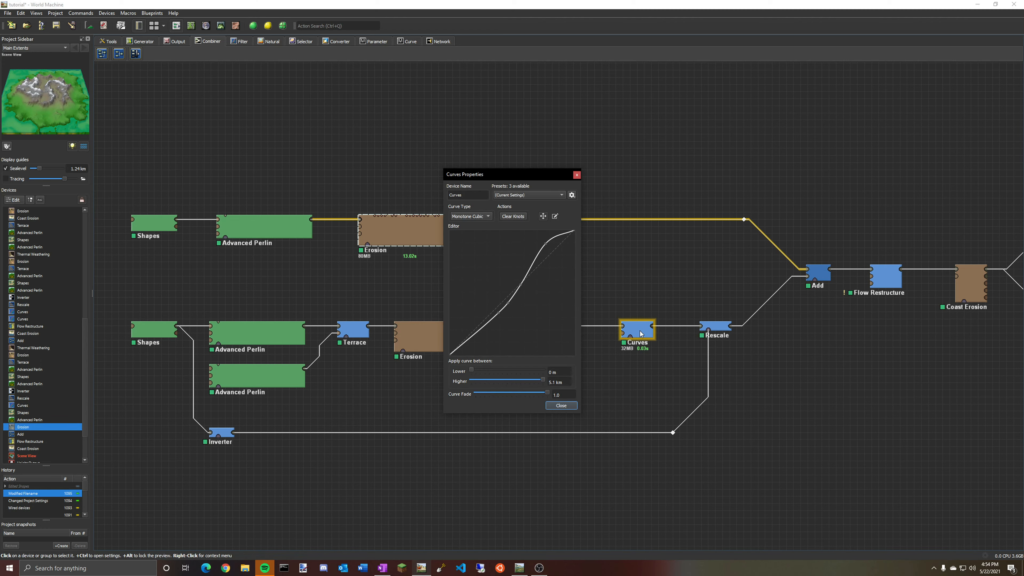
left_click(221, 26)
left_click_drag(529, 177, 259, 197)
left_click_drag(276, 262, 276, 262)
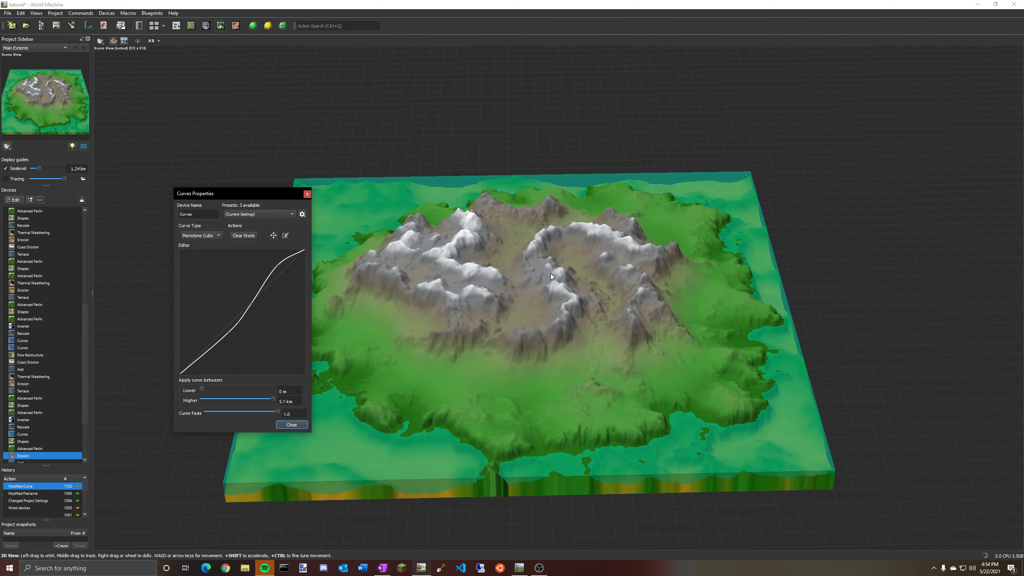
left_click(291, 424)
mouse_move(488, 335)
left_mouse_down()
mouse_move(615, 367)
mouse_move(687, 283)
mouse_move(800, 277)
mouse_move(807, 301)
mouse_move(655, 319)
mouse_move(527, 317)
mouse_move(516, 294)
mouse_move(501, 334)
left_mouse_up()
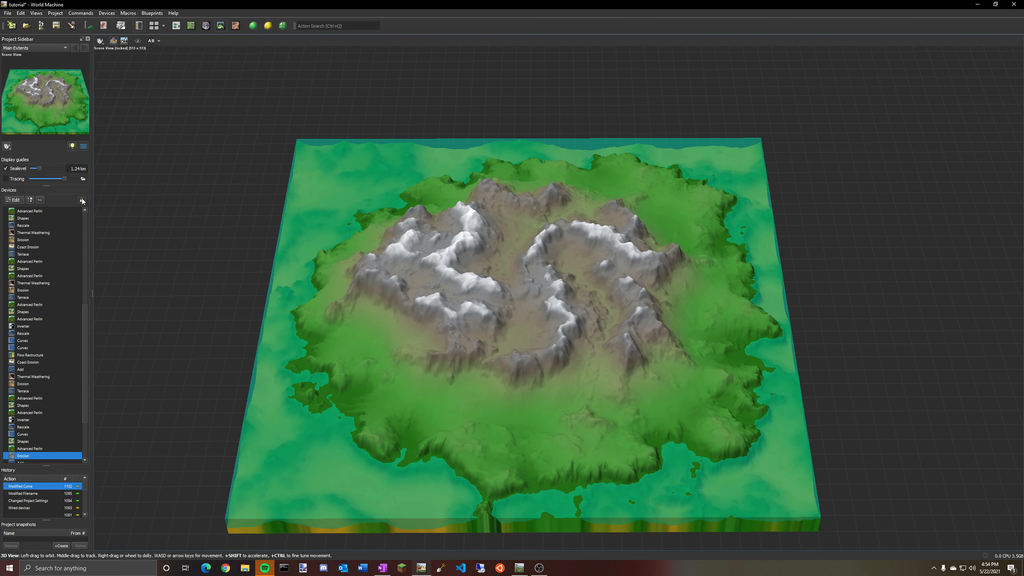
Inspect the finished terrain in the explorer, 2D and heightmap output views, then return to the graph.
left_click(177, 25)
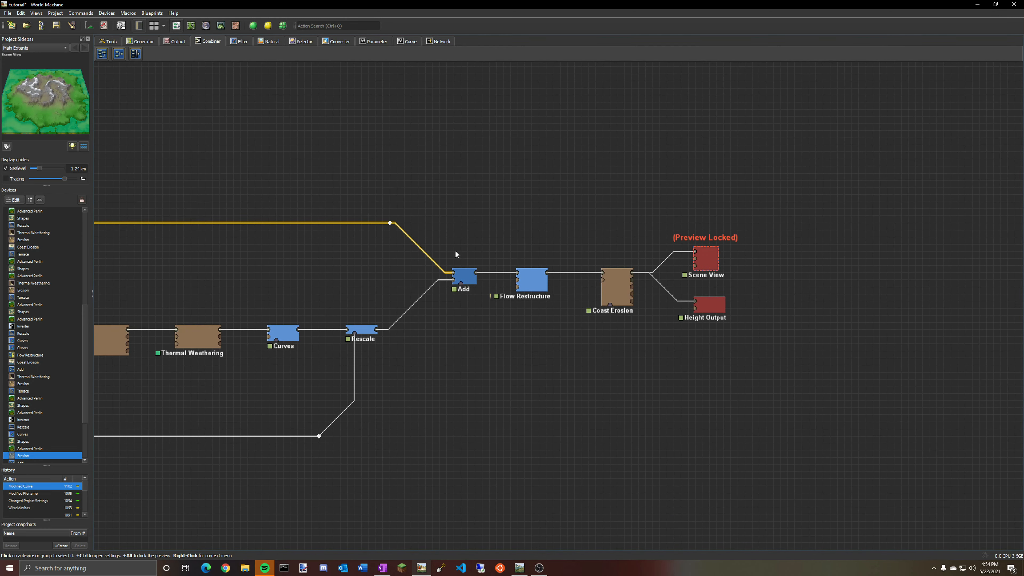
middle_click_drag(455, 251, 772, 139)
scroll(504, 165, "down", 1)
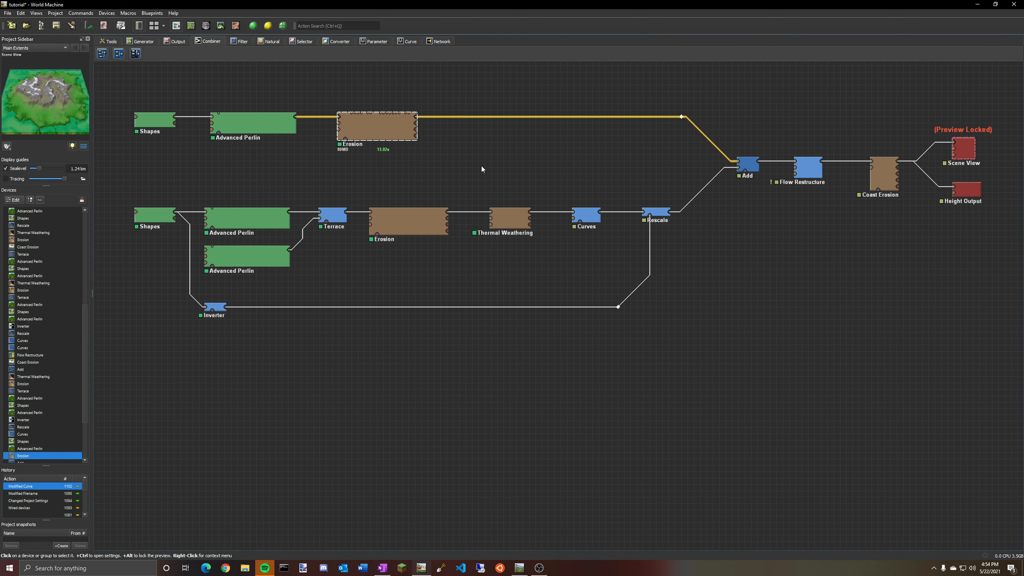
middle_click_drag(424, 138, 416, 194)
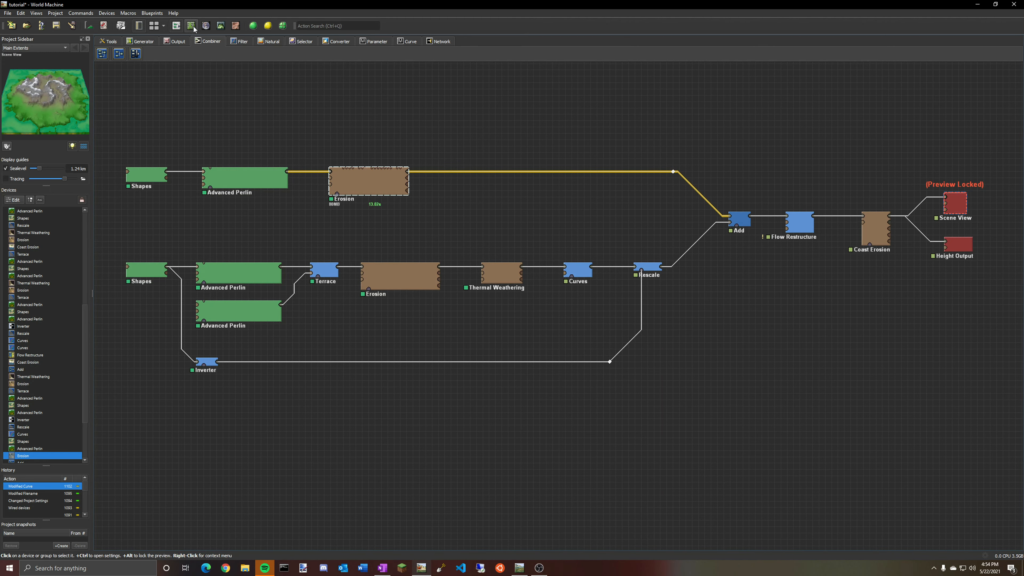
left_click(207, 25)
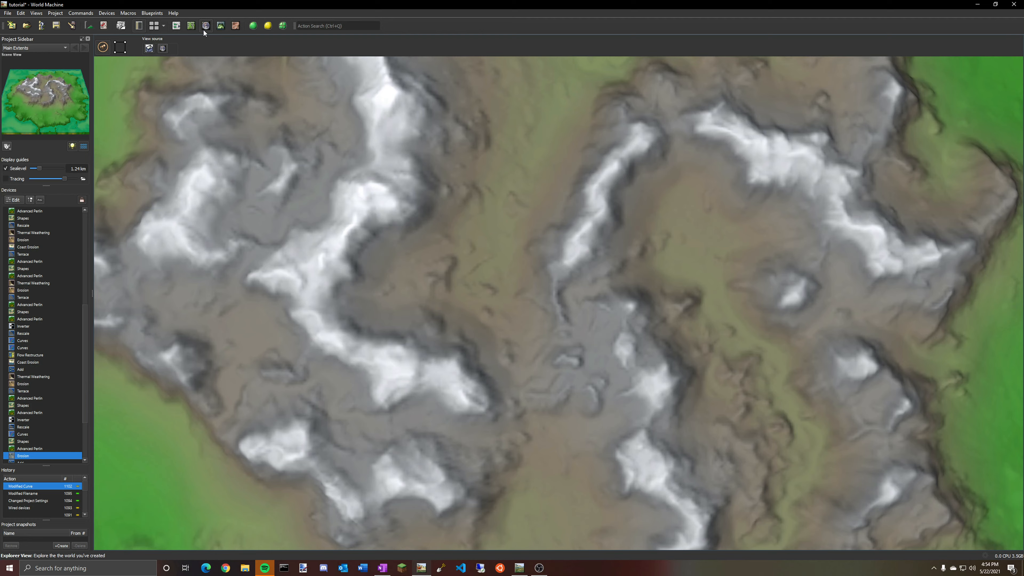
left_click(192, 26)
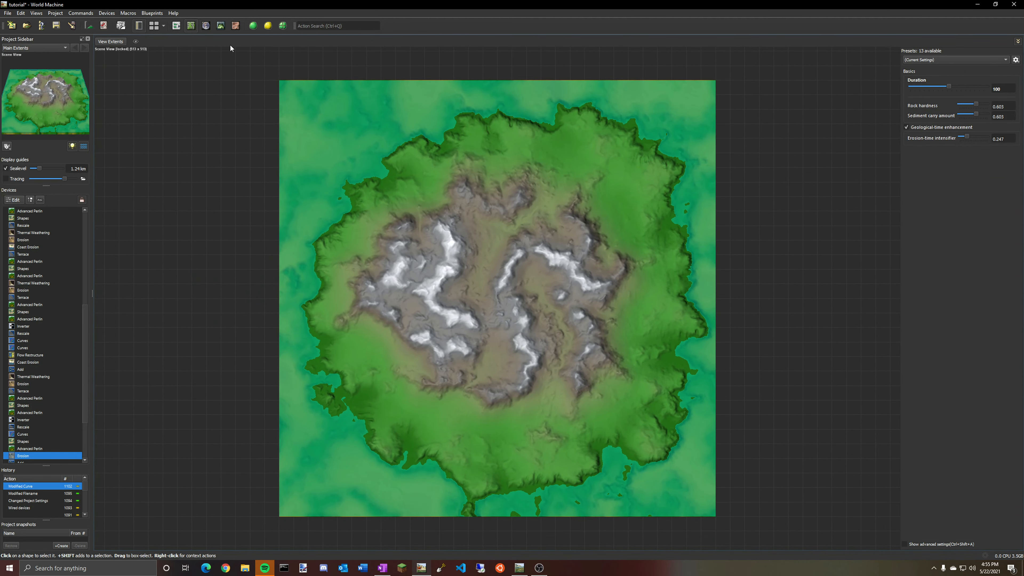
left_click(226, 27)
left_click(237, 26)
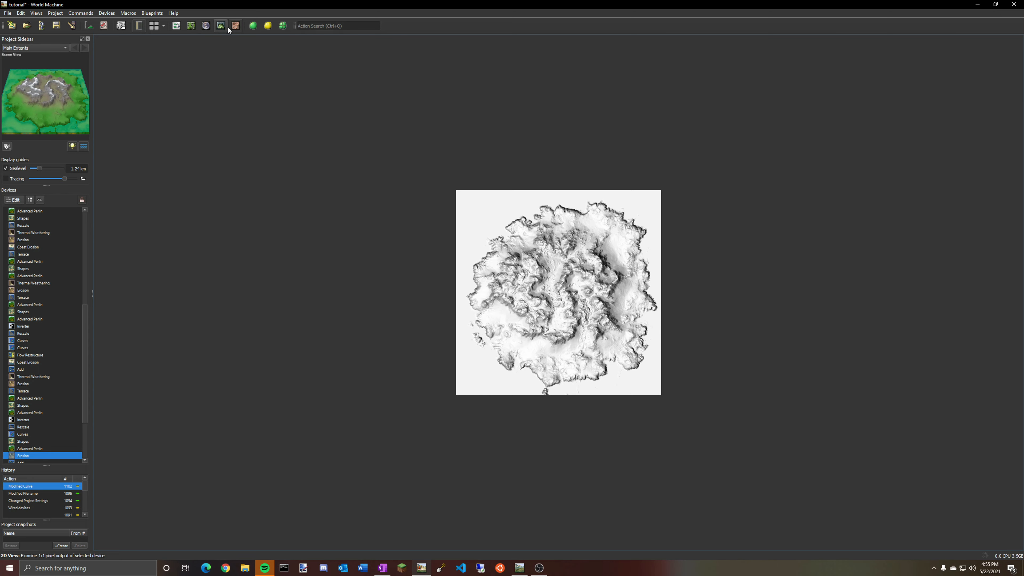
left_click(221, 26)
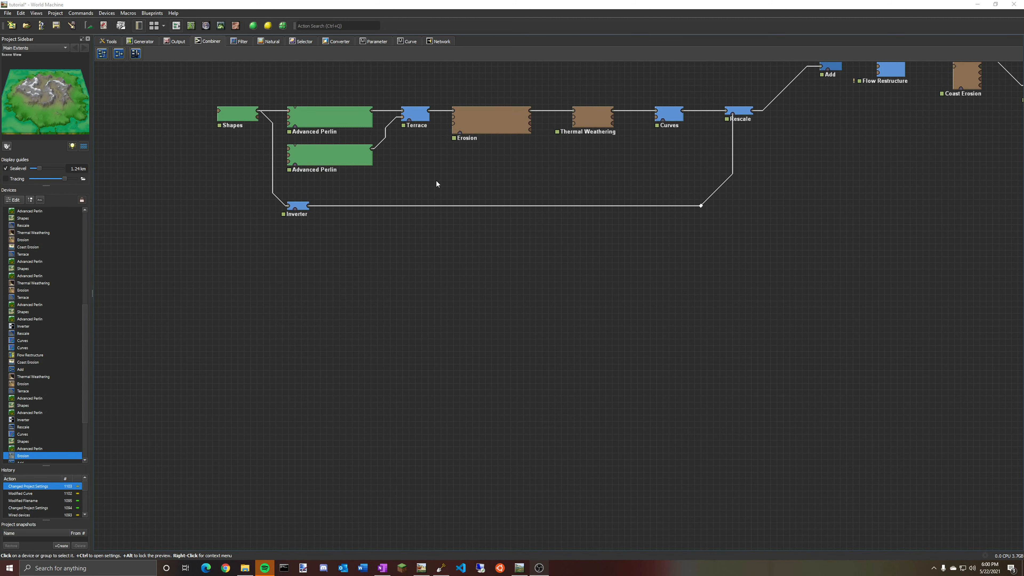
scroll(441, 177, "up", 1)
left_click_drag(417, 165, 413, 157)
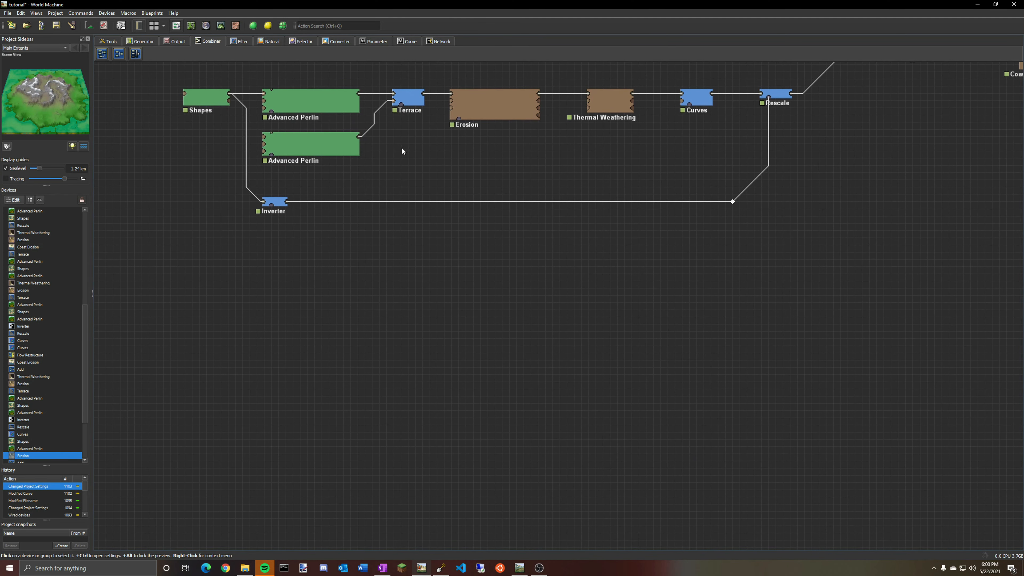
Add a Voronoi and an Advanced Perlin generator below the graph and wire Voronoi into Advanced Perlin.
left_click(150, 42)
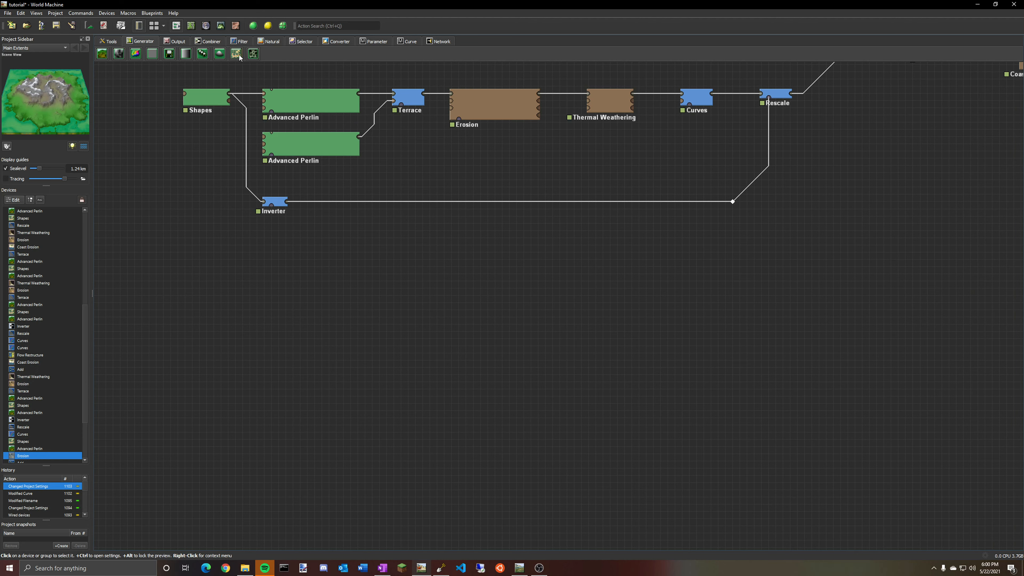
left_click_drag(102, 56, 369, 333)
left_click_drag(253, 54, 307, 319)
key("Escape")
left_click_drag(246, 308, 253, 322)
left_click(374, 325)
double_click(354, 328)
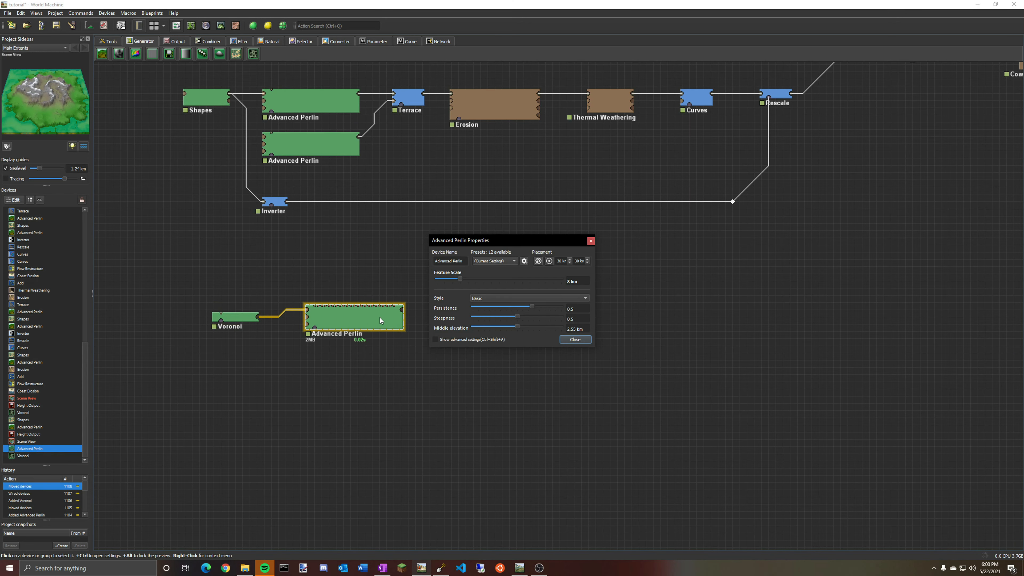
left_click(571, 338)
Unlock the preview from the Scene View device at the end of the main chain.
left_click(221, 26)
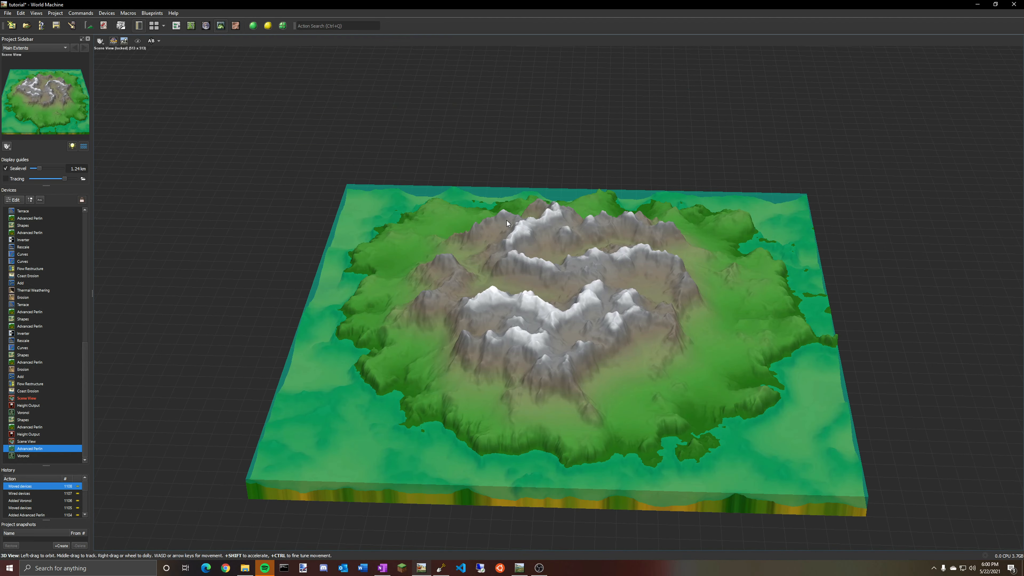
left_click(177, 26)
middle_click_drag(827, 166, 571, 372)
right_click(868, 232)
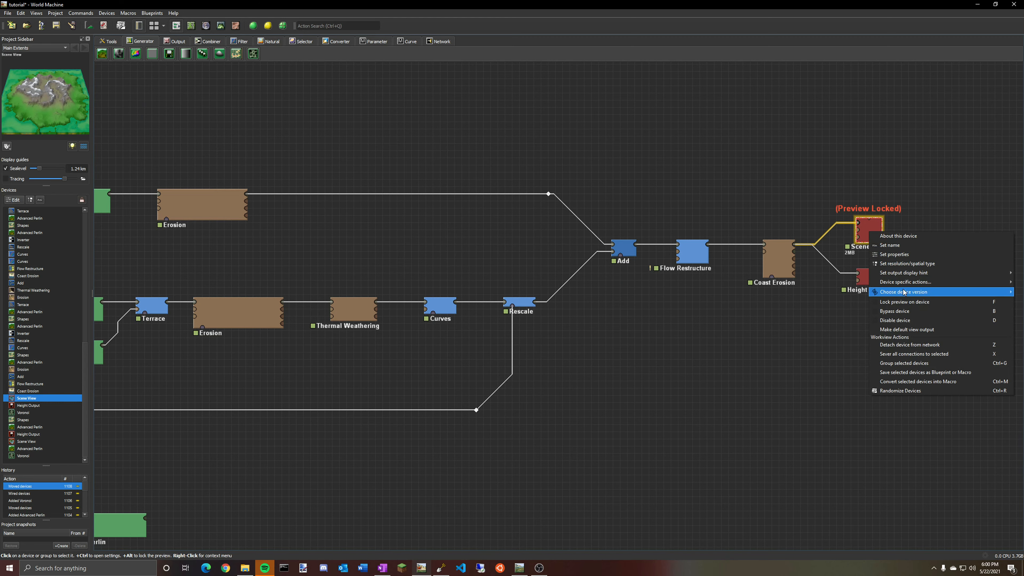
left_click(872, 309)
middle_click_drag(551, 436, 800, 244)
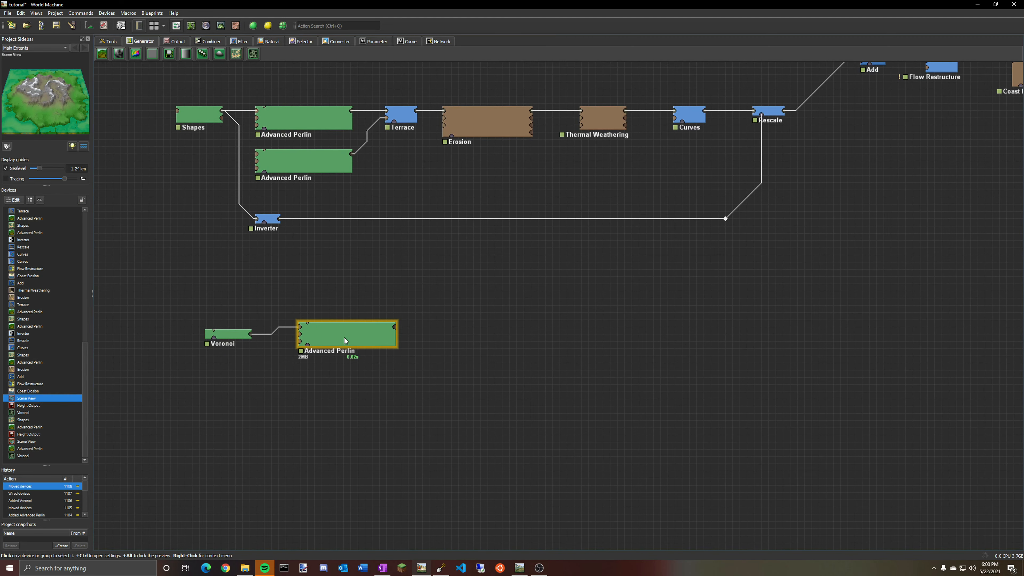
Preview the new Advanced Perlin device's terrain in the 3D view.
left_click(357, 331)
left_click(221, 25)
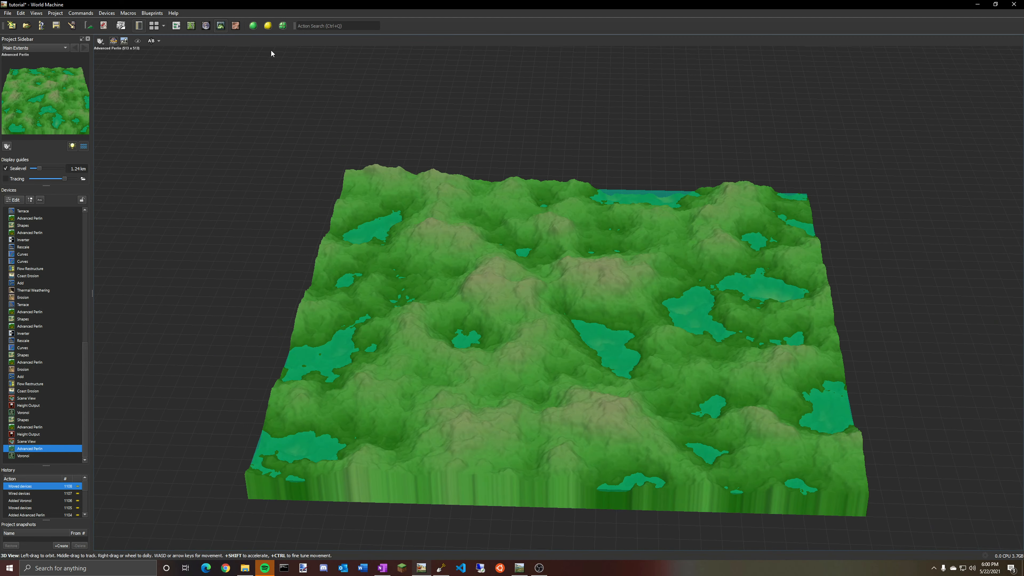
left_click(177, 29)
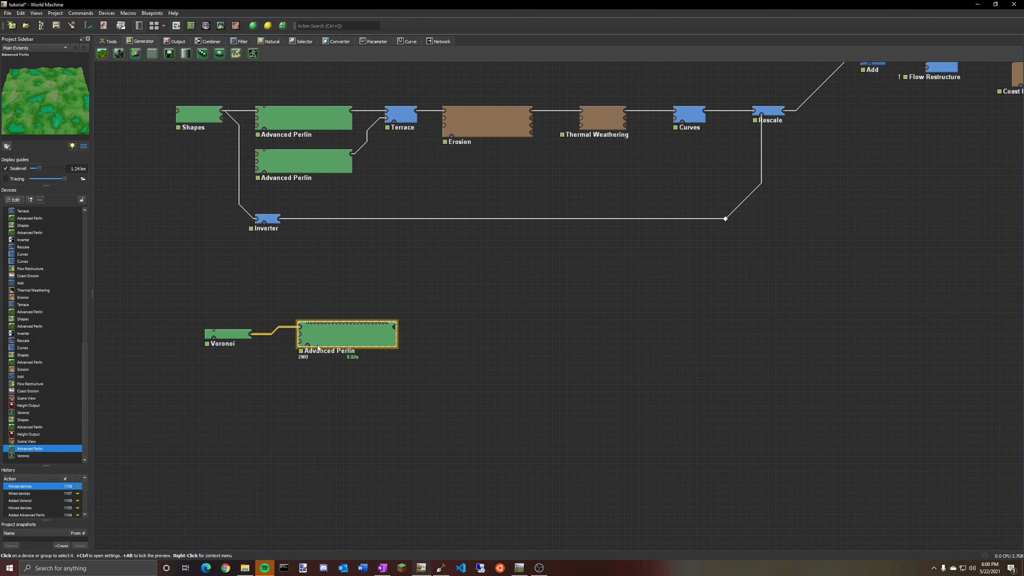
Nudge the Advanced Perlin device and place a Curves filter to its right.
left_click_drag(351, 336, 367, 342)
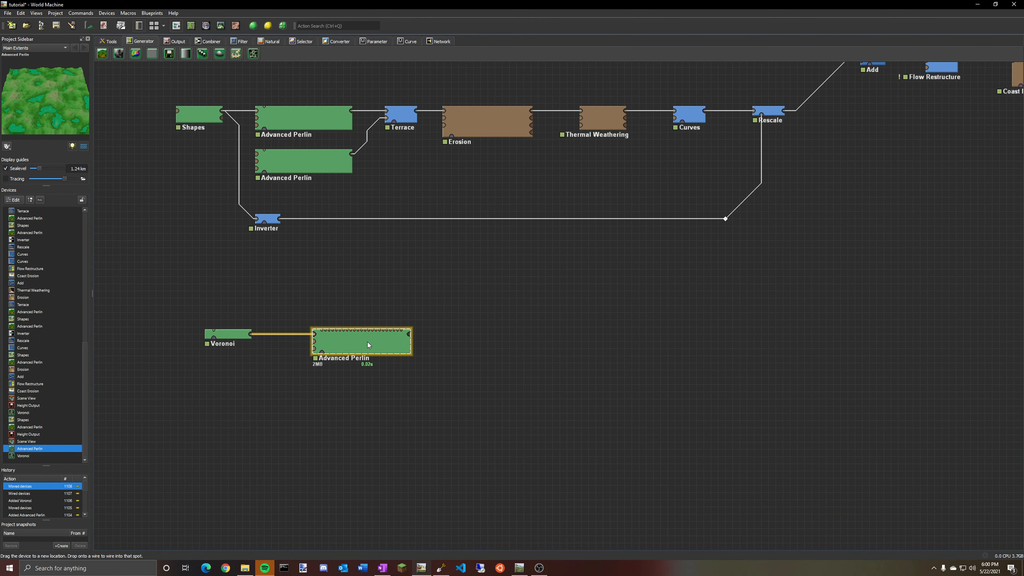
left_click(244, 42)
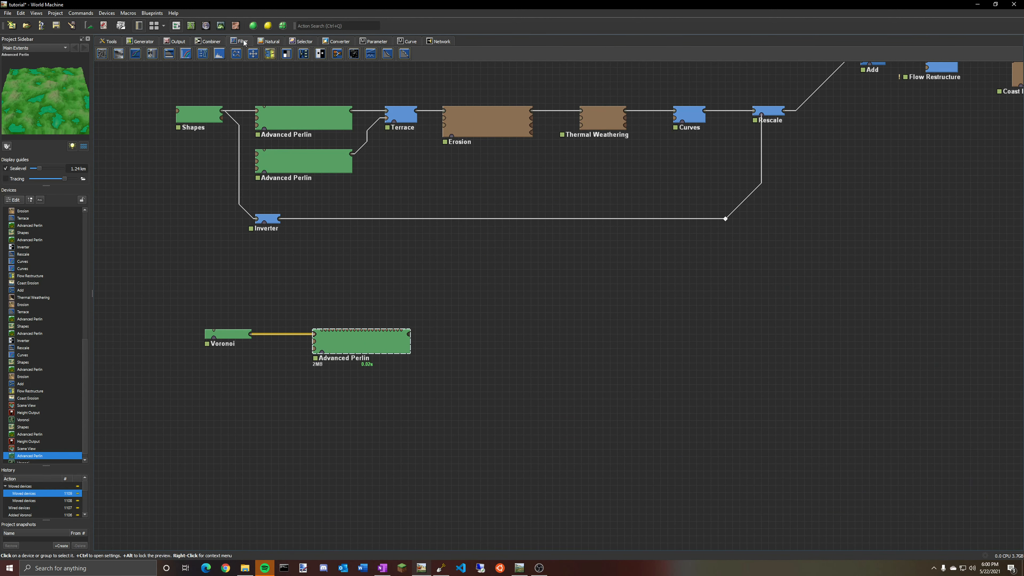
left_click(185, 57)
left_click(495, 345)
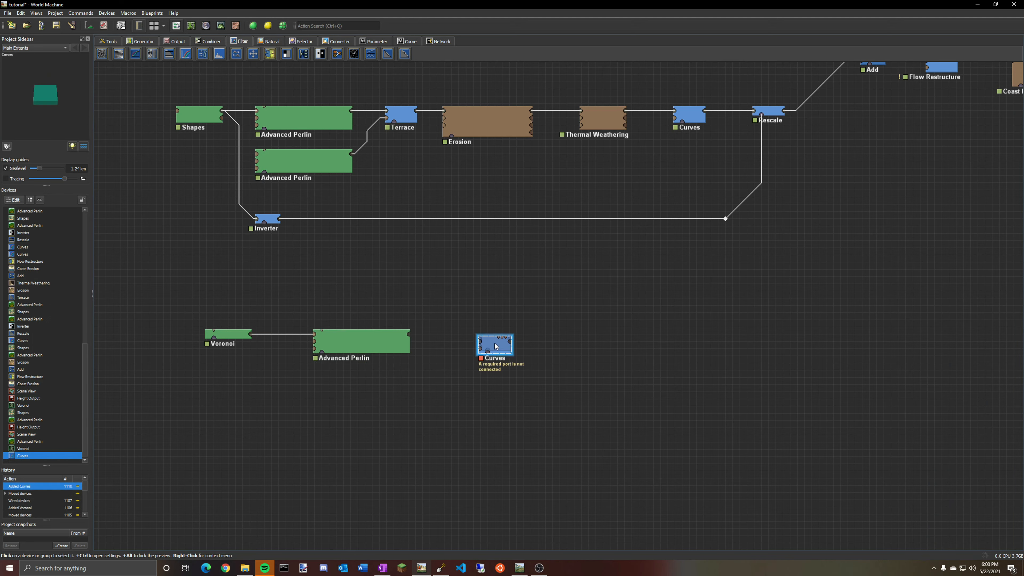
Wire the Advanced Perlin output into the Curves device's input.
left_click(361, 337)
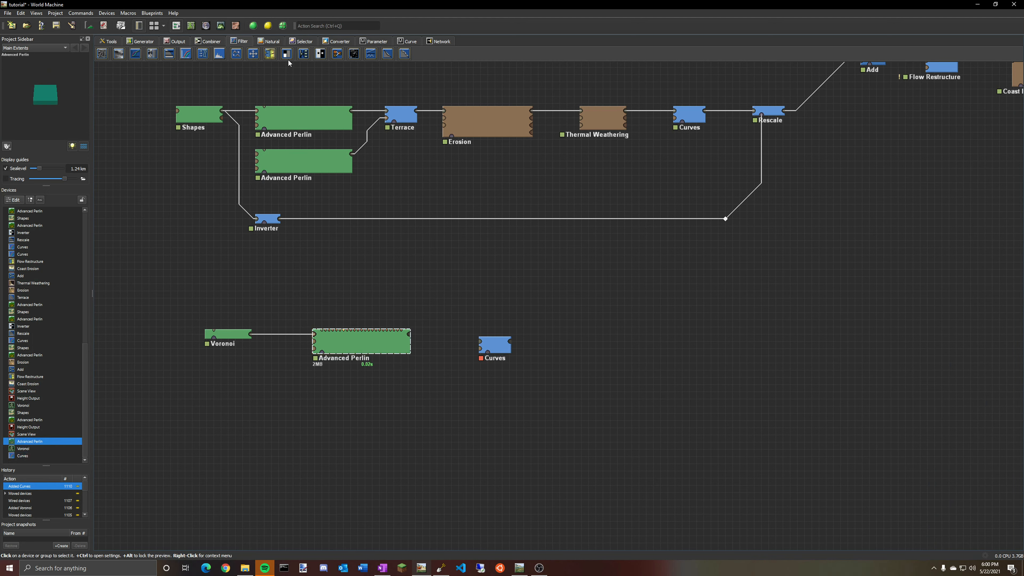
left_click(221, 25)
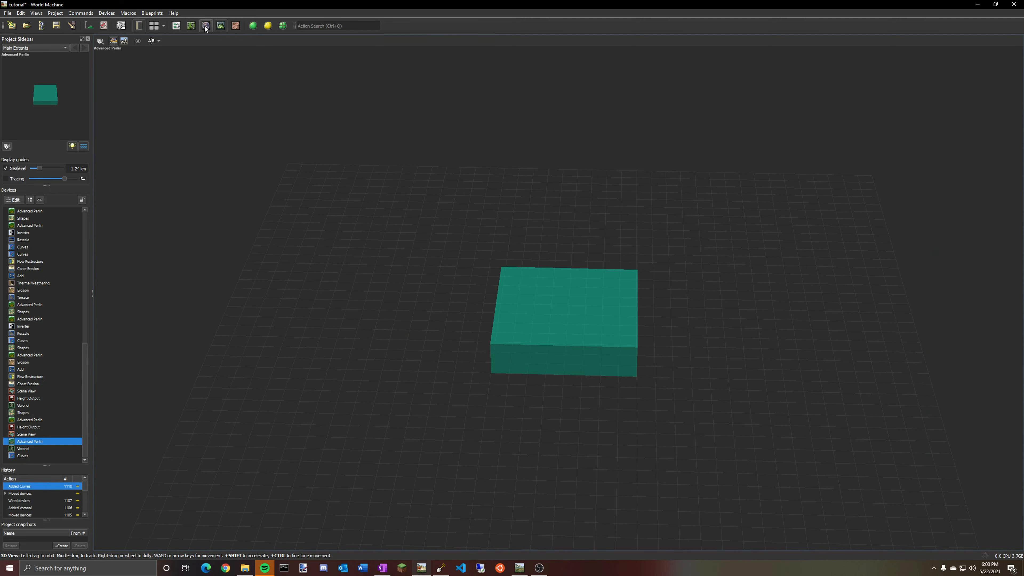
left_click(178, 28)
mouse_move(497, 344)
left_mouse_down()
mouse_move(467, 337)
mouse_move(480, 341)
left_mouse_up()
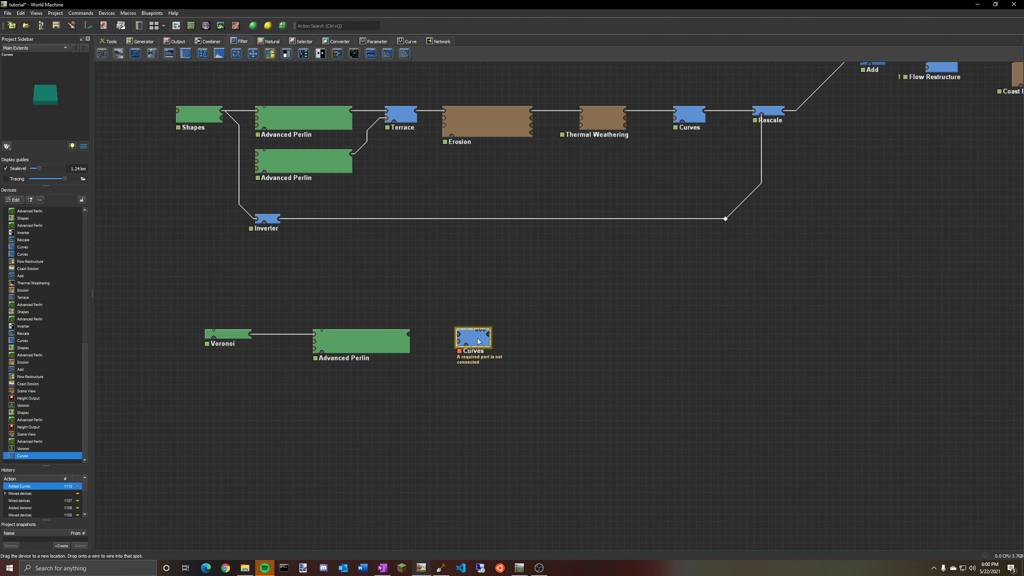
left_click_drag(409, 334, 474, 337)
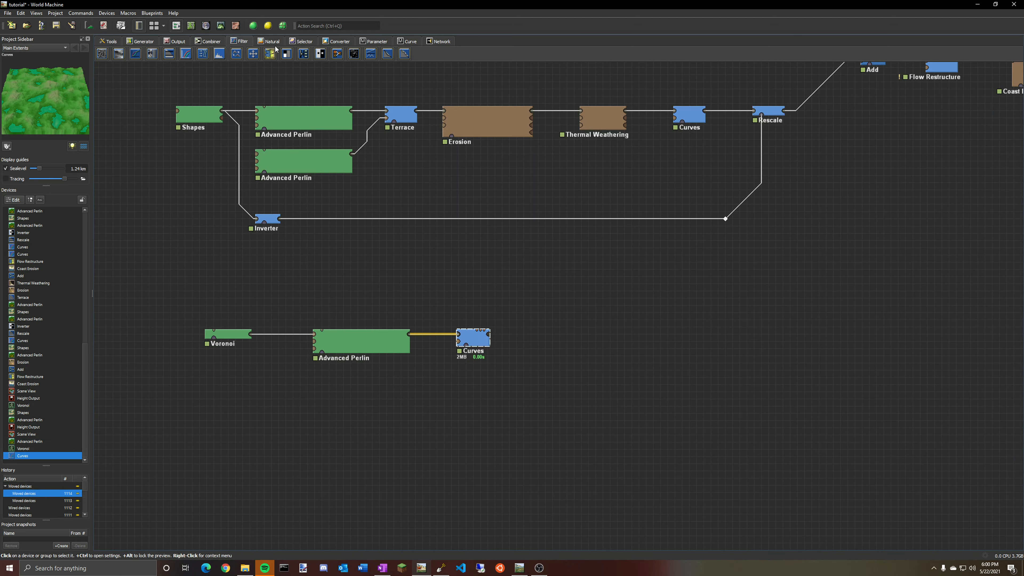
Add a Shapes generator below the Advanced Perlin device.
left_click(142, 42)
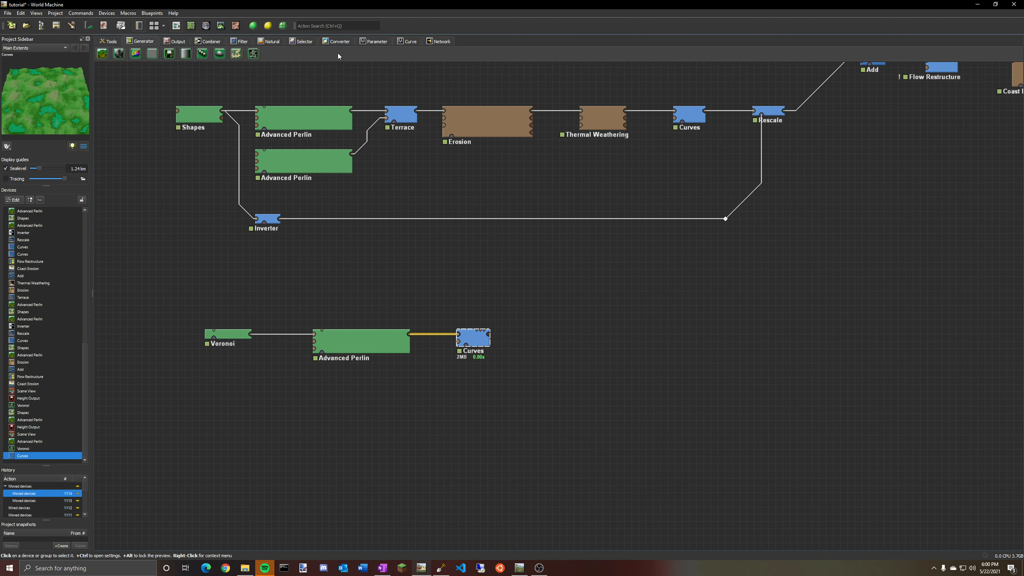
left_click(238, 53)
left_click(350, 398)
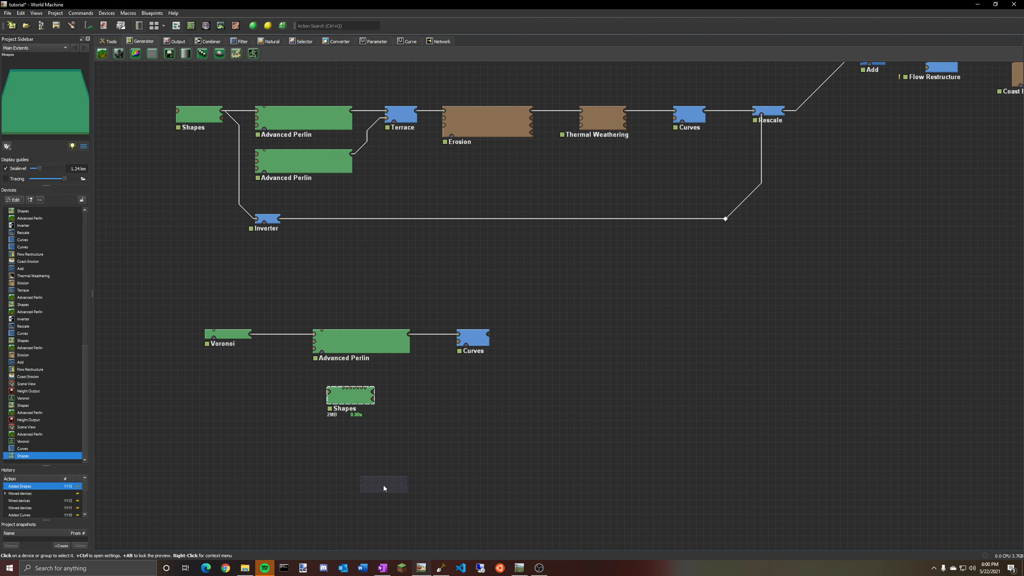
Draw a five-point polygon island shape in the map centre and enable Breakup Shapes.
double_click(353, 399)
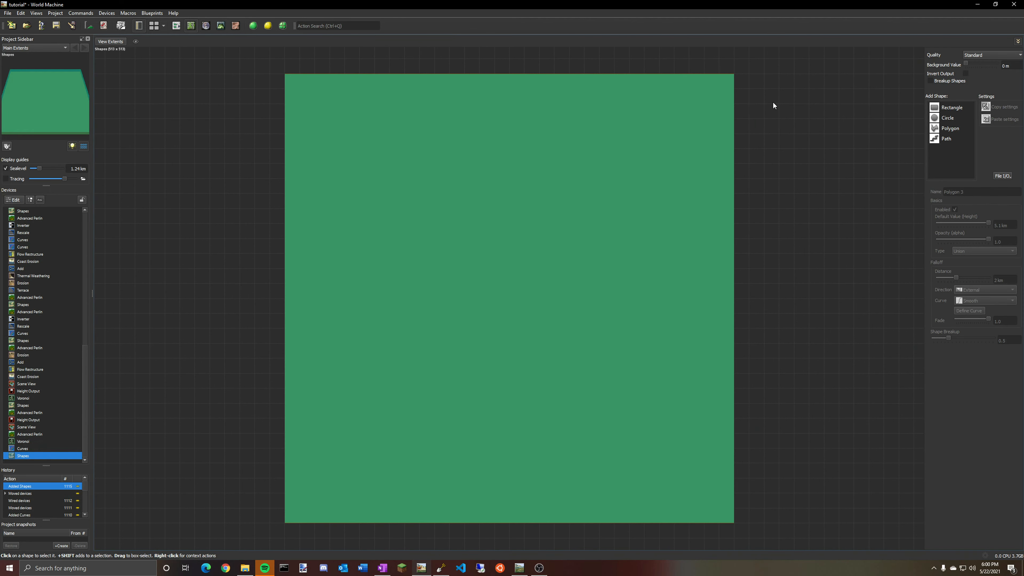
left_click(948, 129)
left_click(504, 176)
left_click(421, 245)
left_click(487, 392)
left_click(689, 310)
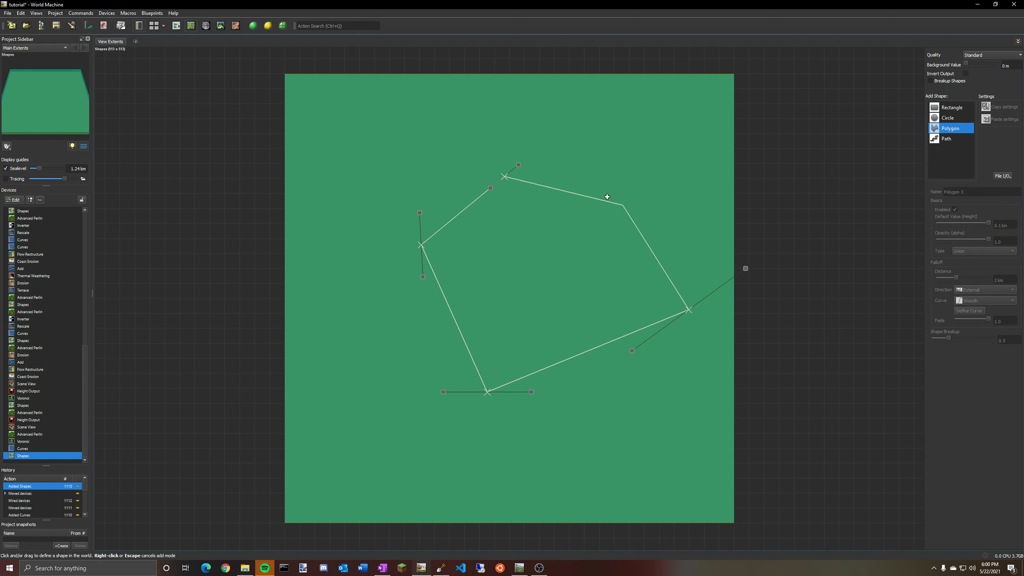
double_click(566, 191)
key("Escape")
left_click_drag(556, 289, 534, 290)
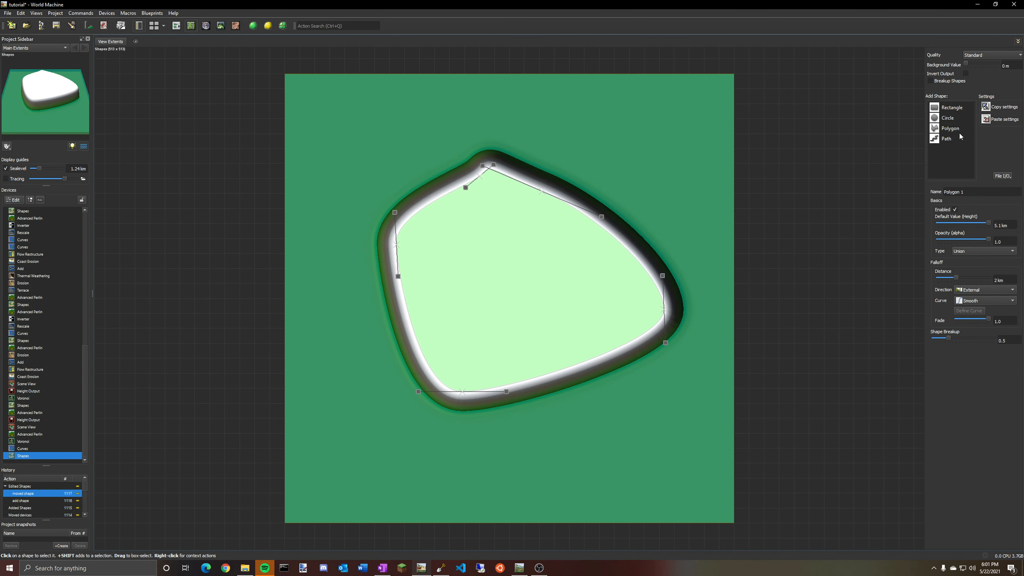
left_click(931, 81)
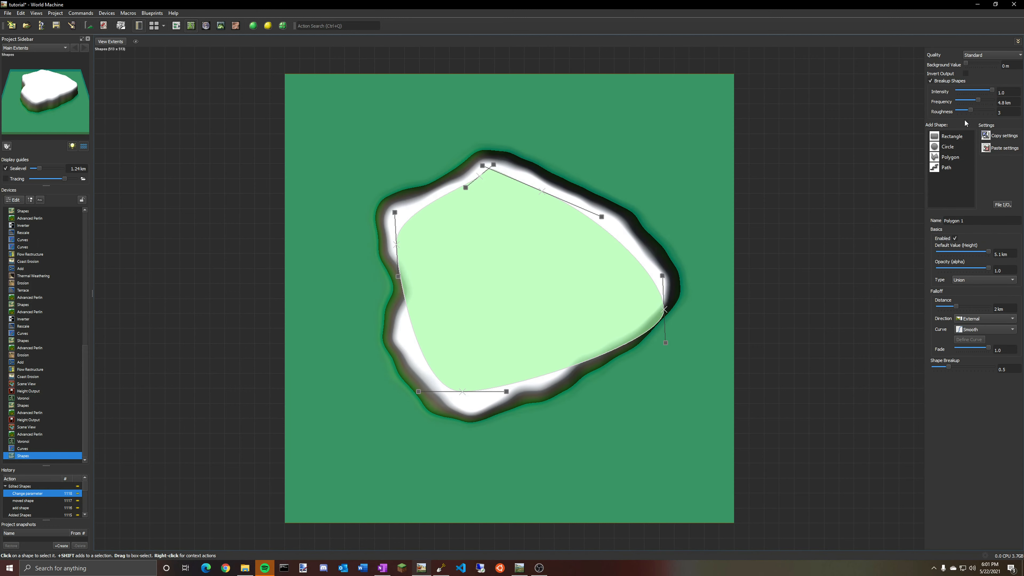
left_click(176, 26)
Wire the Shapes output into the Curves device's second input.
left_click_drag(373, 392, 414, 384)
left_click(474, 338)
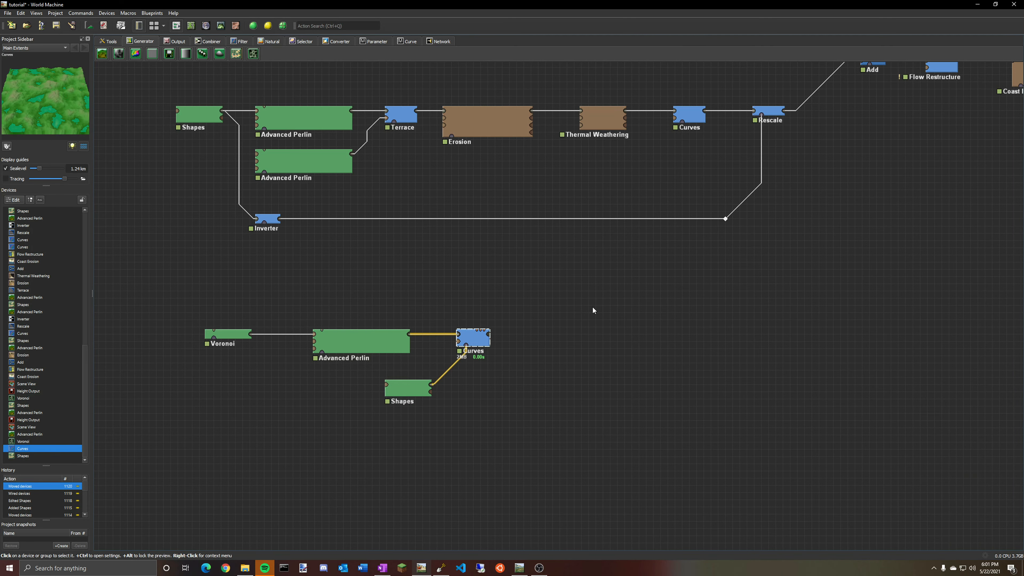
middle_click_drag(594, 309, 576, 356)
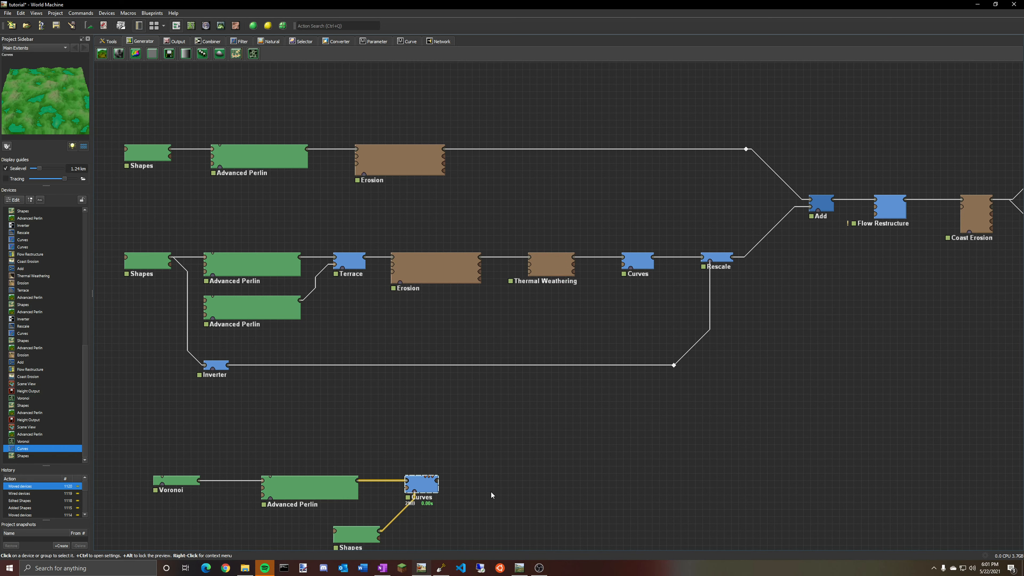
right_click_drag(487, 489, 508, 393)
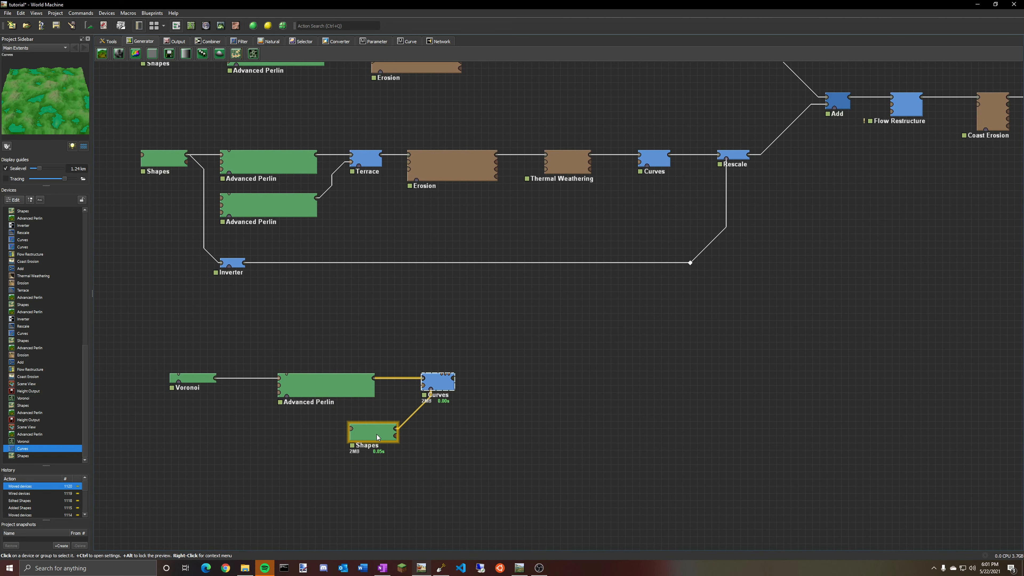
Raise the Curves device's curve into a steep convex bulge while checking the terrain in 3D.
left_click(391, 431)
left_click(443, 387)
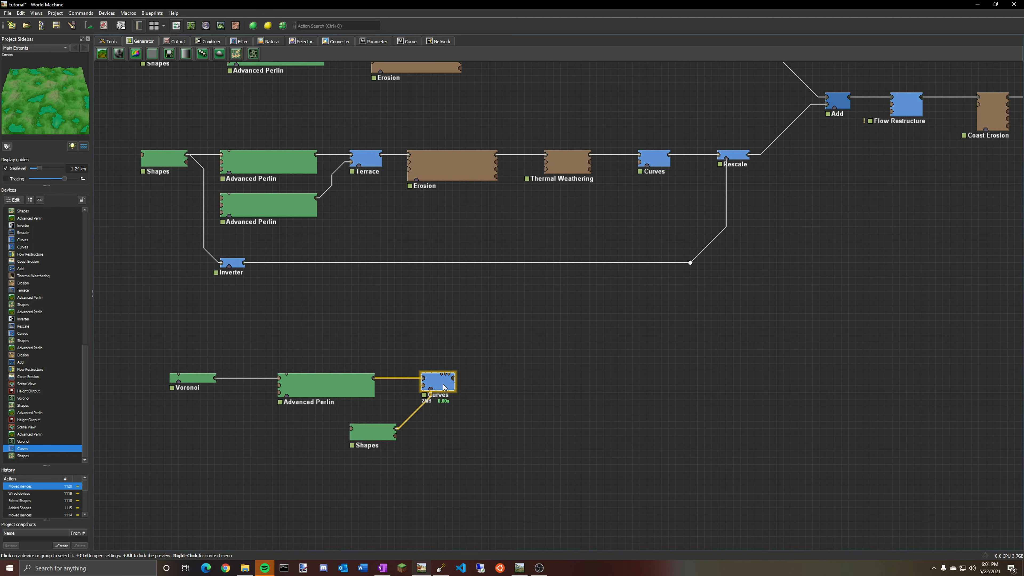
double_click(444, 387)
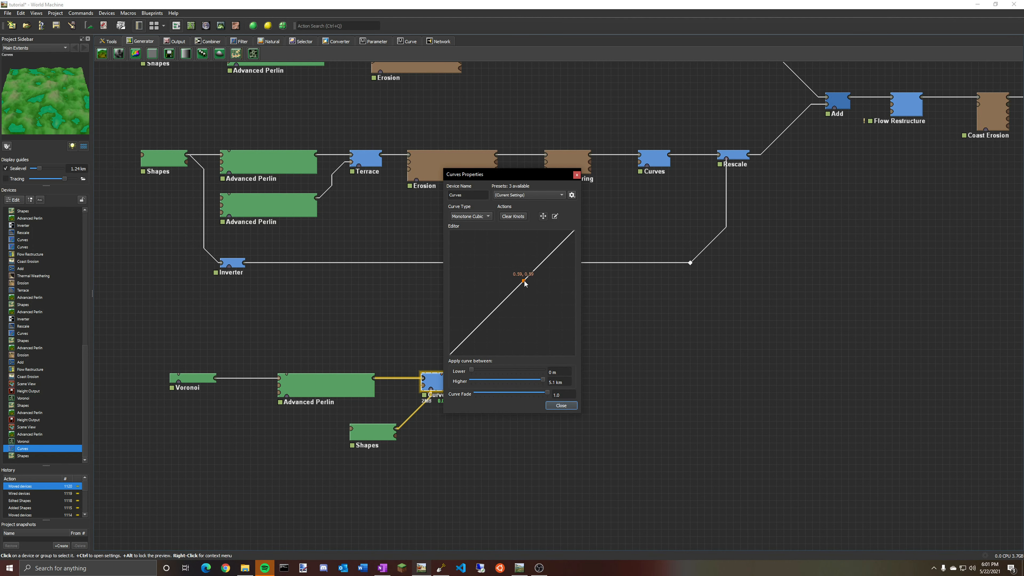
left_click_drag(521, 277, 523, 235)
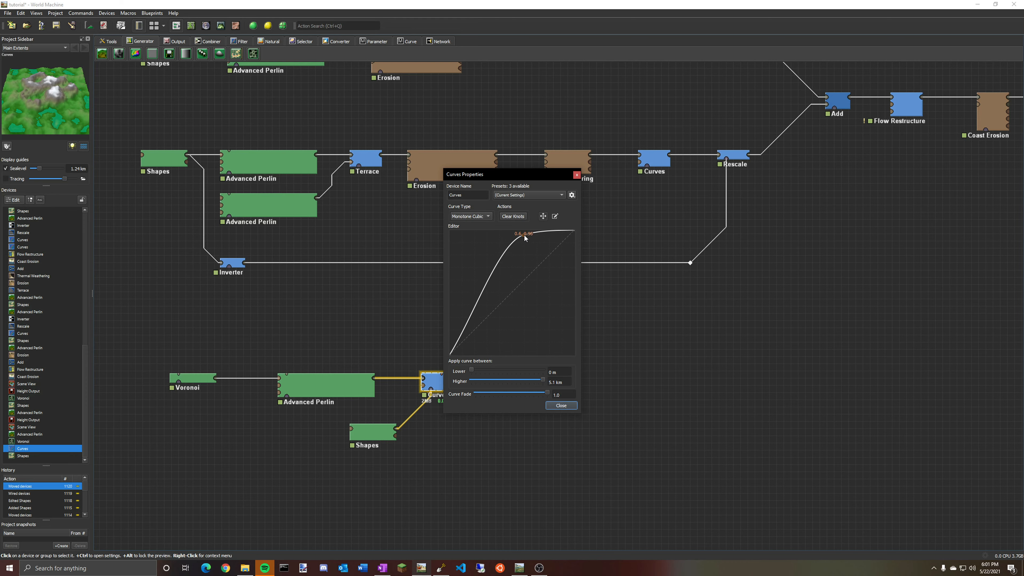
left_click(221, 25)
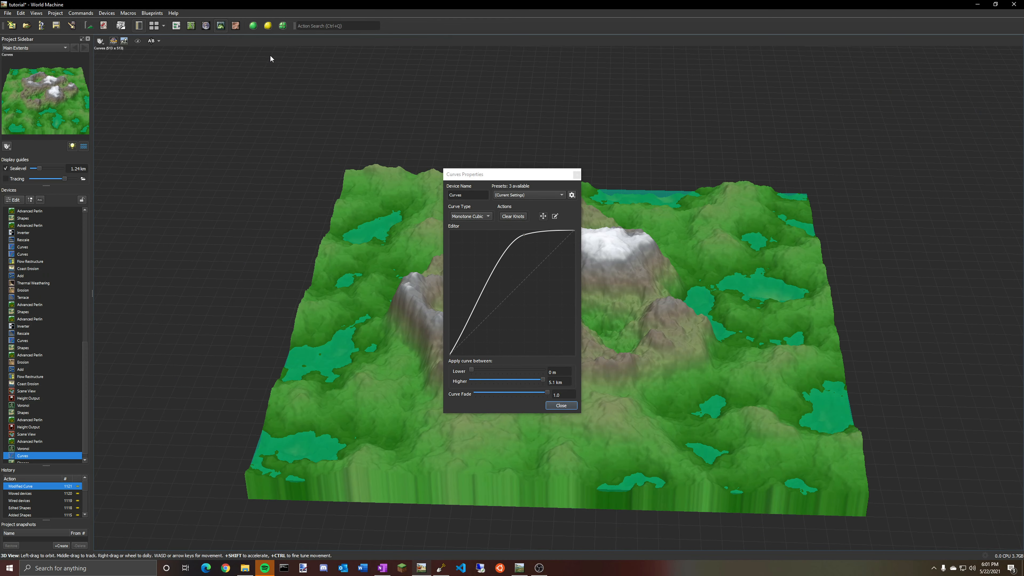
left_click_drag(524, 175, 323, 189)
left_click_drag(536, 210, 758, 276)
mouse_move(323, 250)
left_mouse_down()
mouse_move(354, 328)
mouse_move(321, 259)
mouse_move(300, 250)
mouse_move(326, 269)
mouse_move(318, 264)
left_mouse_up()
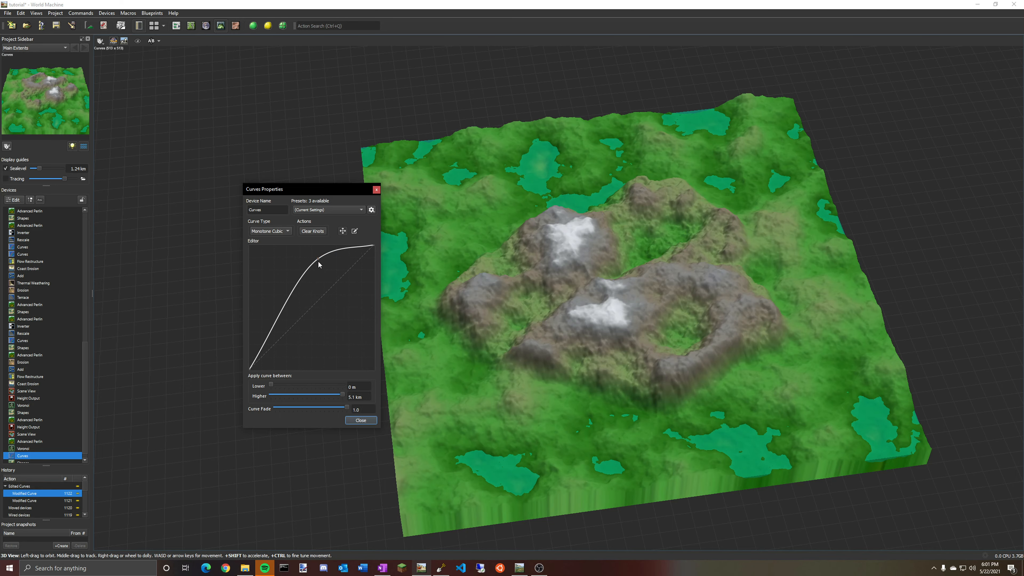
left_click(361, 420)
left_click_drag(361, 423, 690, 356)
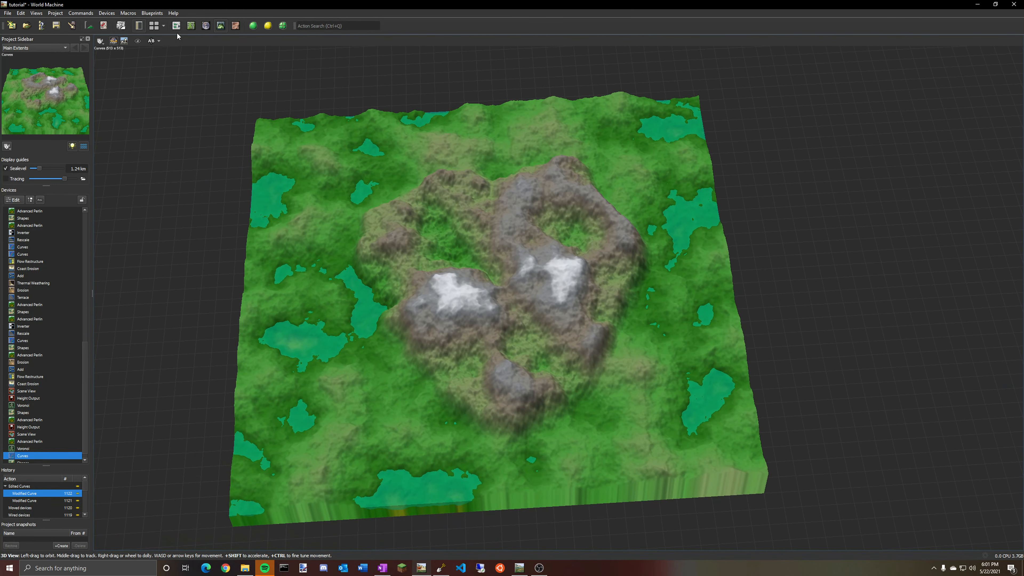
left_click(176, 26)
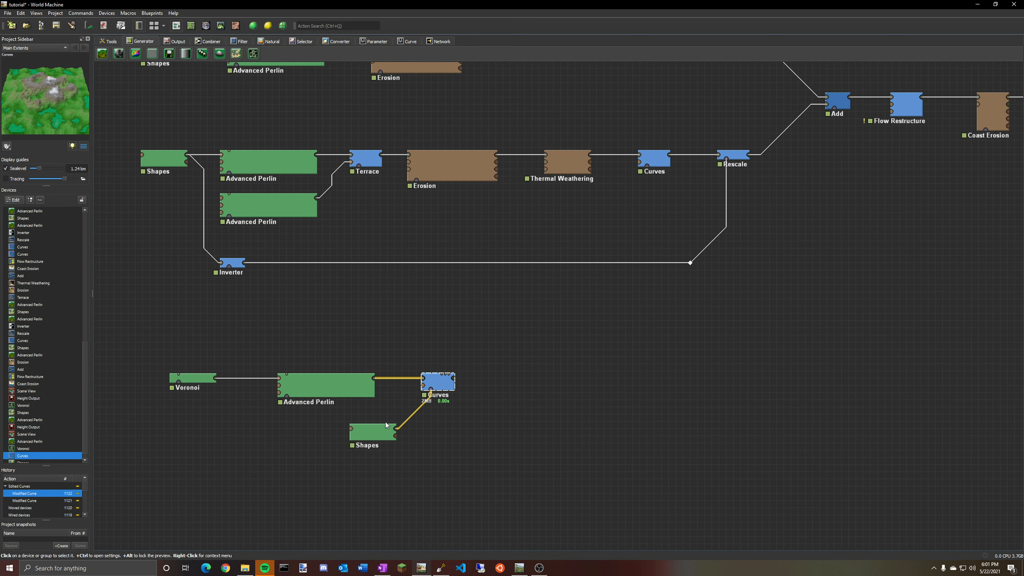
Save the current world and open lotsofmtns2.tmd.
double_click(380, 436)
left_click(177, 26)
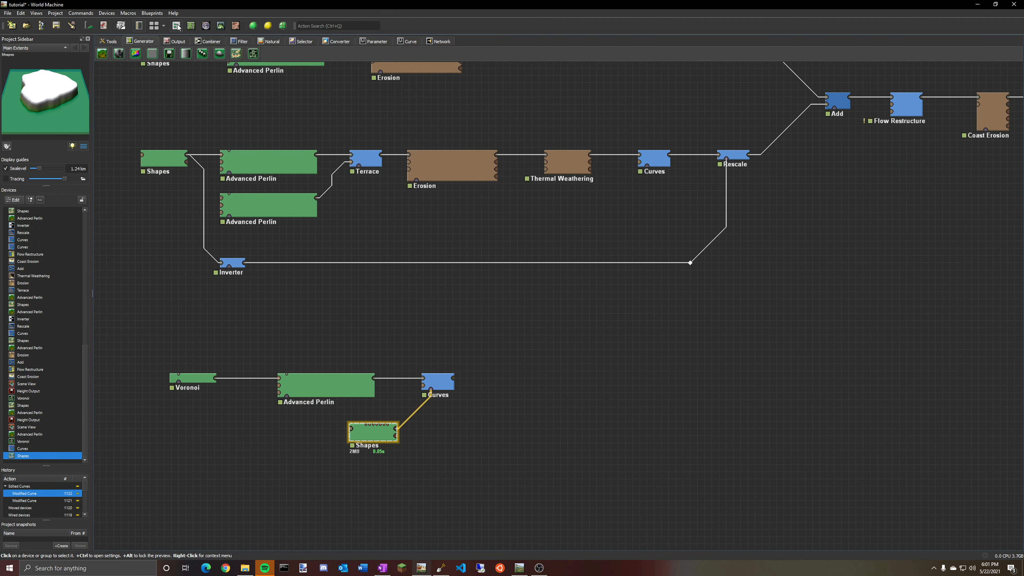
left_click(8, 14)
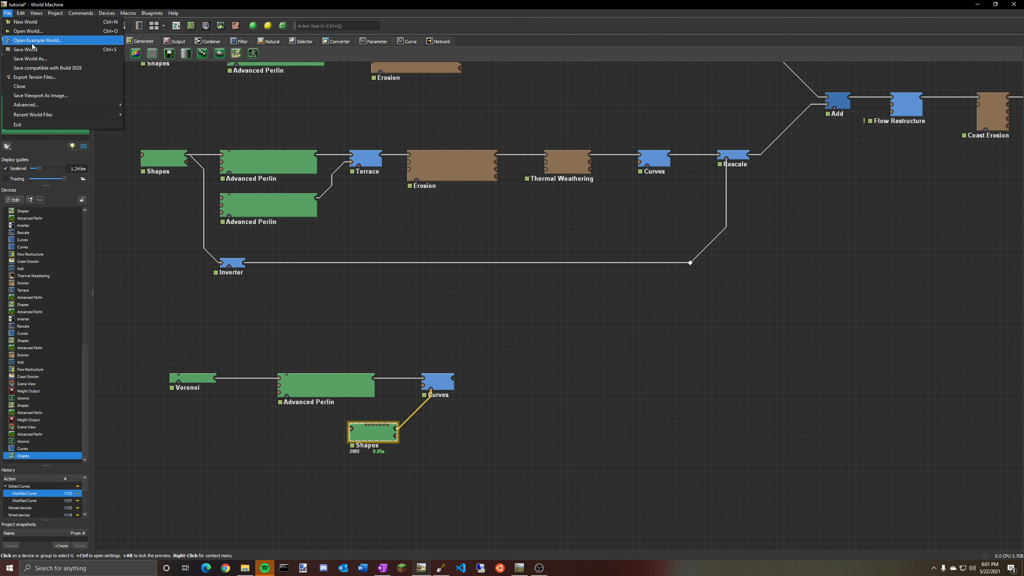
left_click(27, 31)
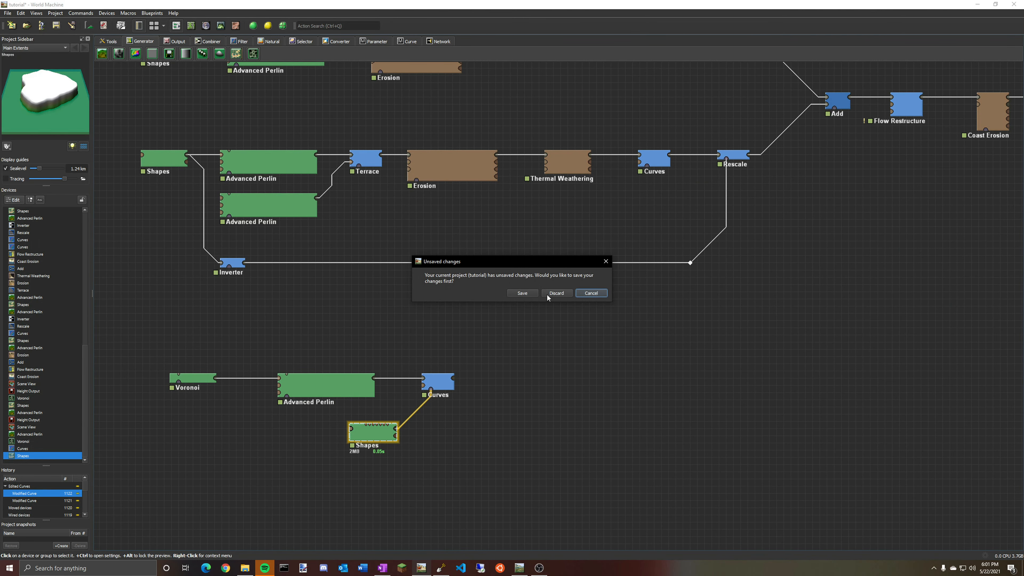
left_click(520, 294)
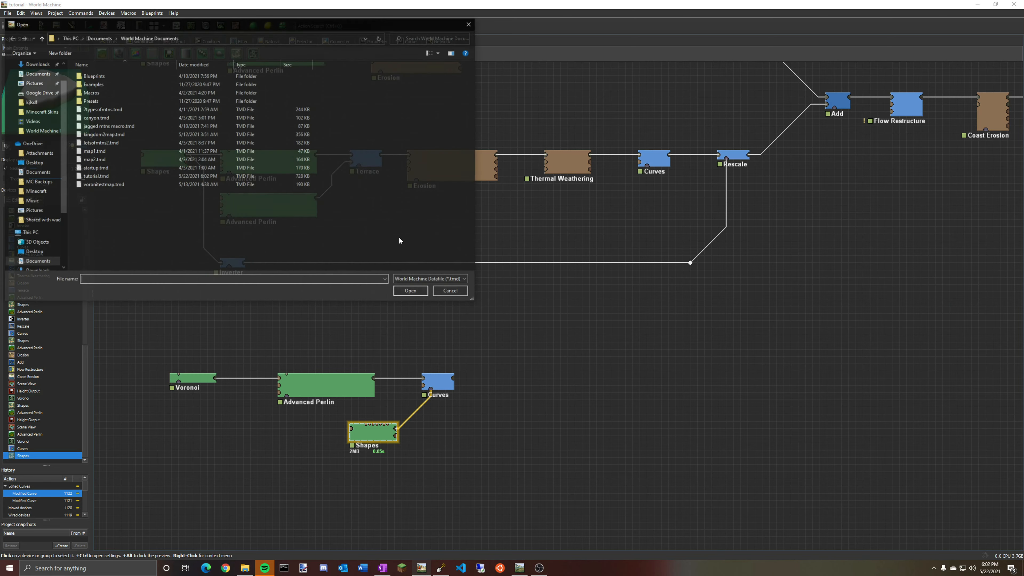
left_click(127, 143)
left_click(413, 290)
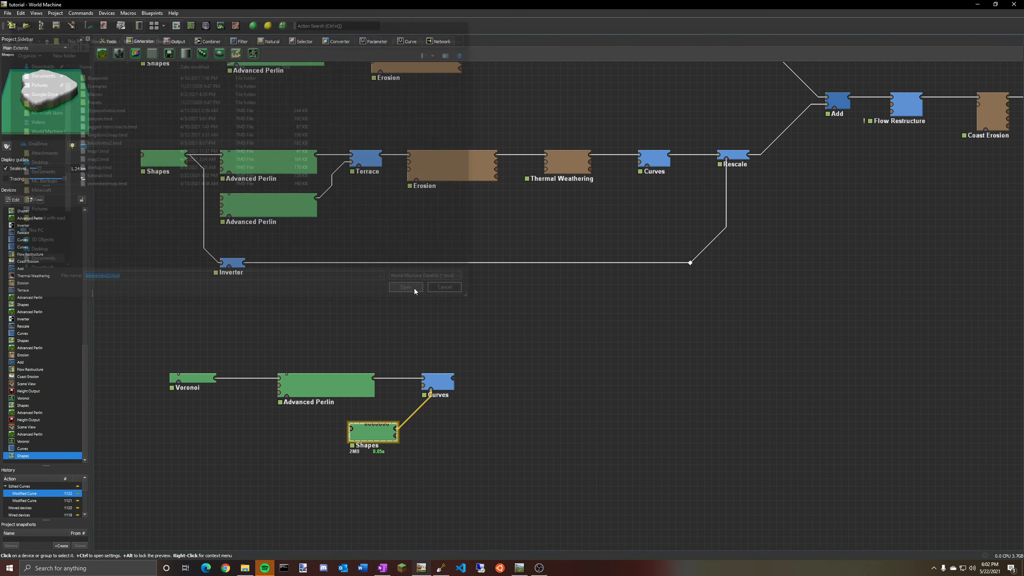
Inspect the lotsofmtns2 network and the Flow Restructure output in the 3D view.
middle_click_drag(552, 358, 295, 389)
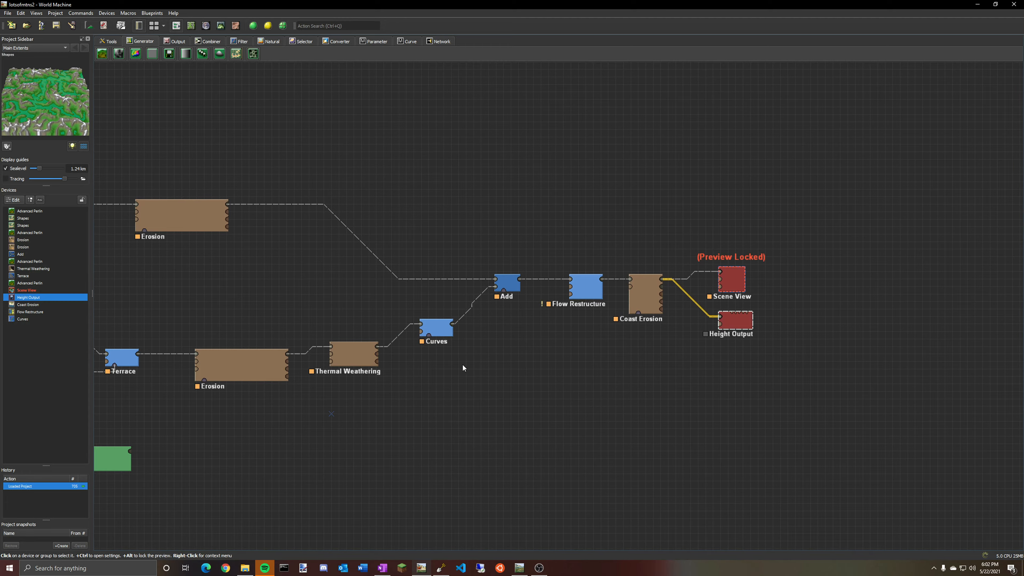
middle_click_drag(523, 340, 405, 344)
left_click(469, 299)
left_click(317, 334)
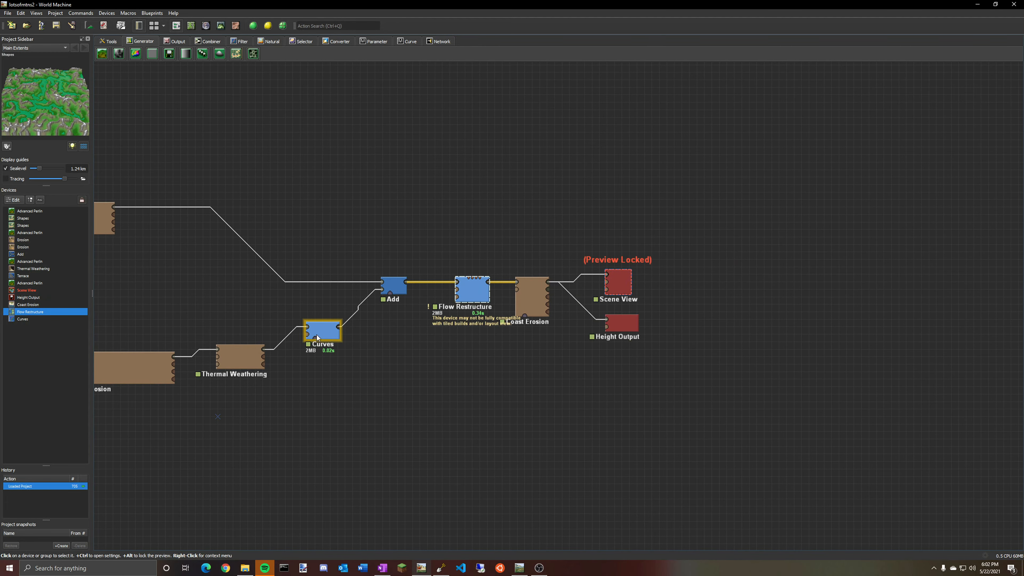
middle_click_drag(407, 365, 464, 344)
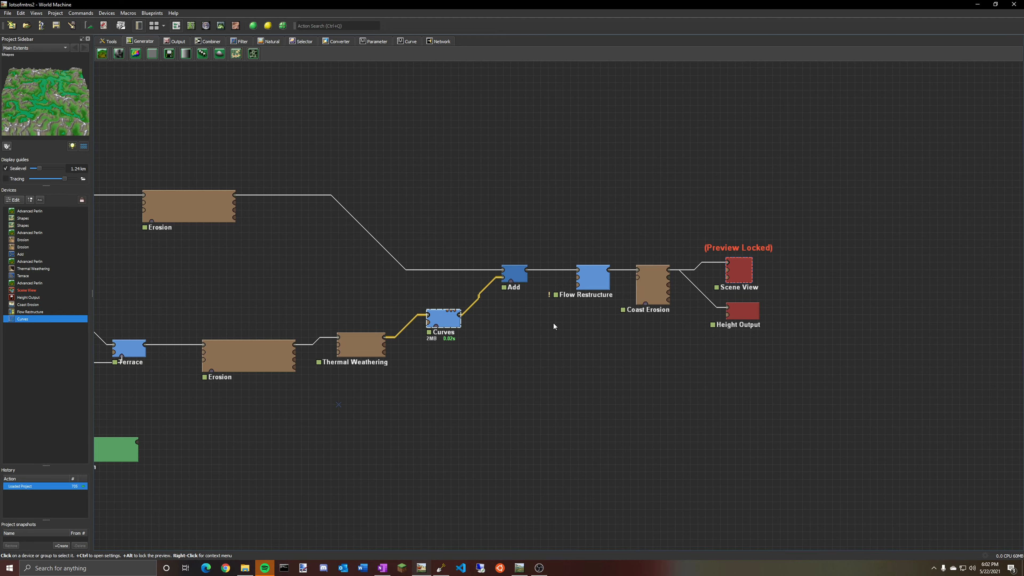
left_click(593, 277)
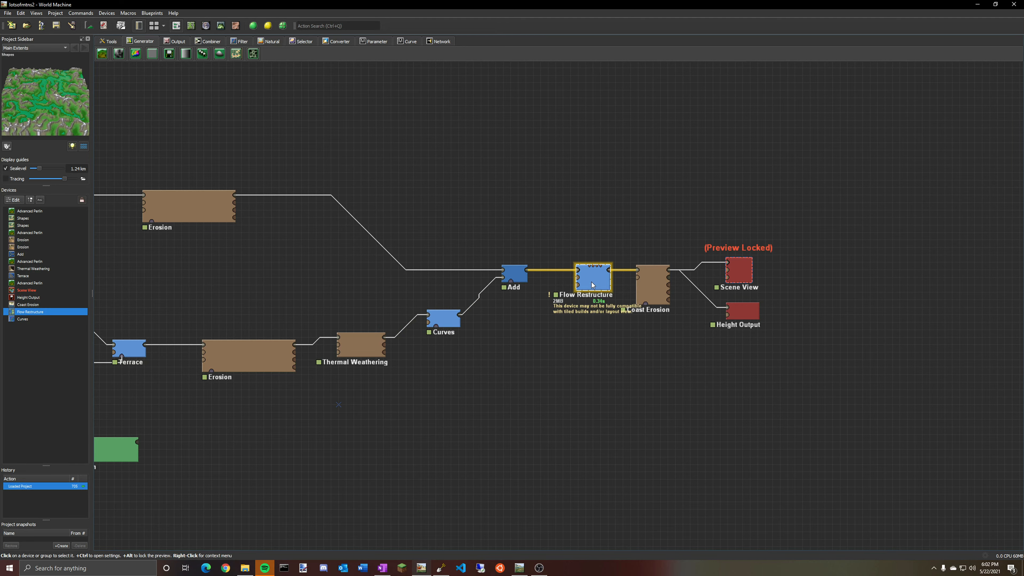
left_click(221, 25)
left_click_drag(363, 121, 620, 156)
scroll(508, 150, "up", 4)
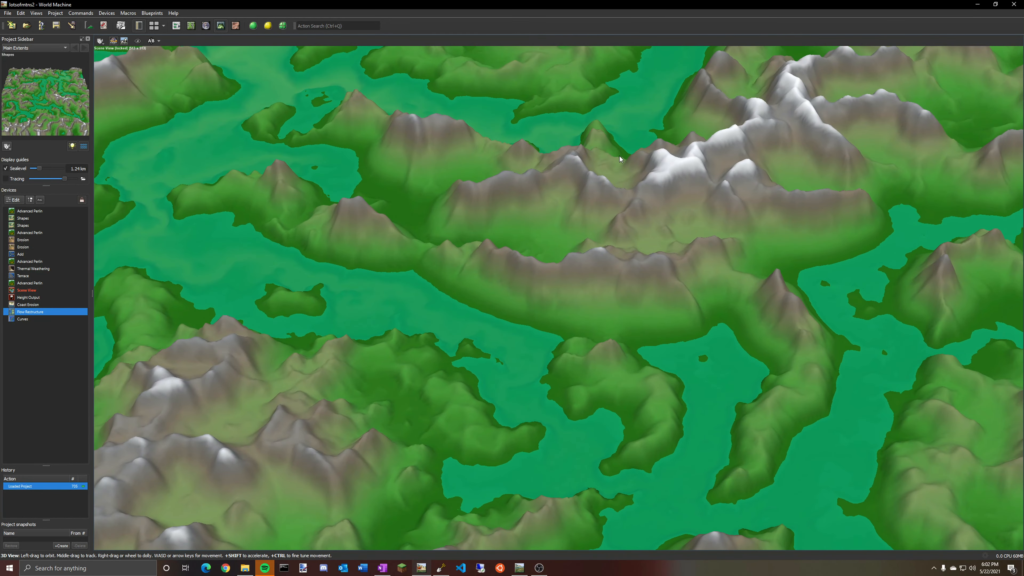
left_click(195, 27)
left_click(176, 27)
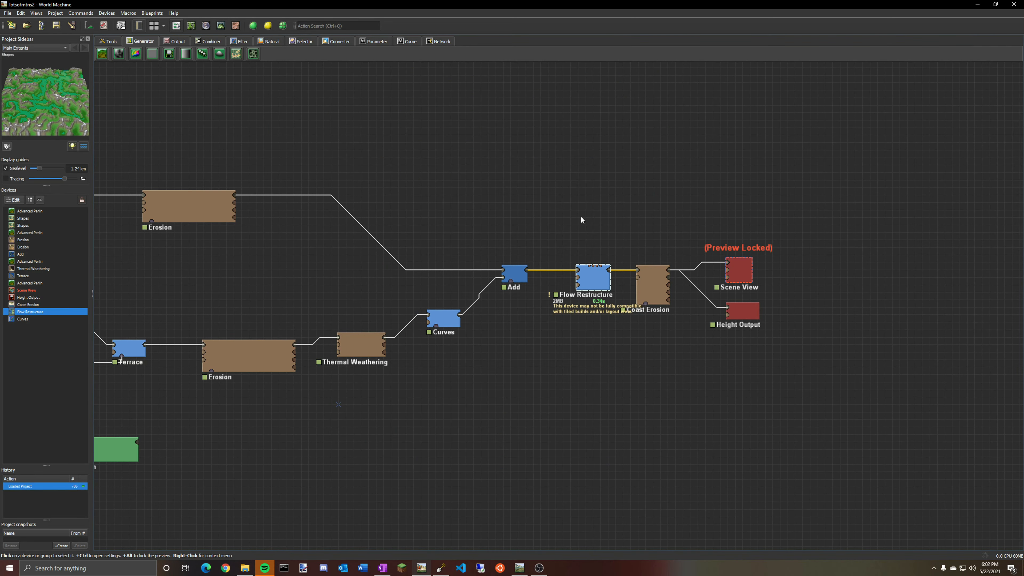
Inspect the Coast Erosion output in the 3D and 2D views.
left_click(655, 297)
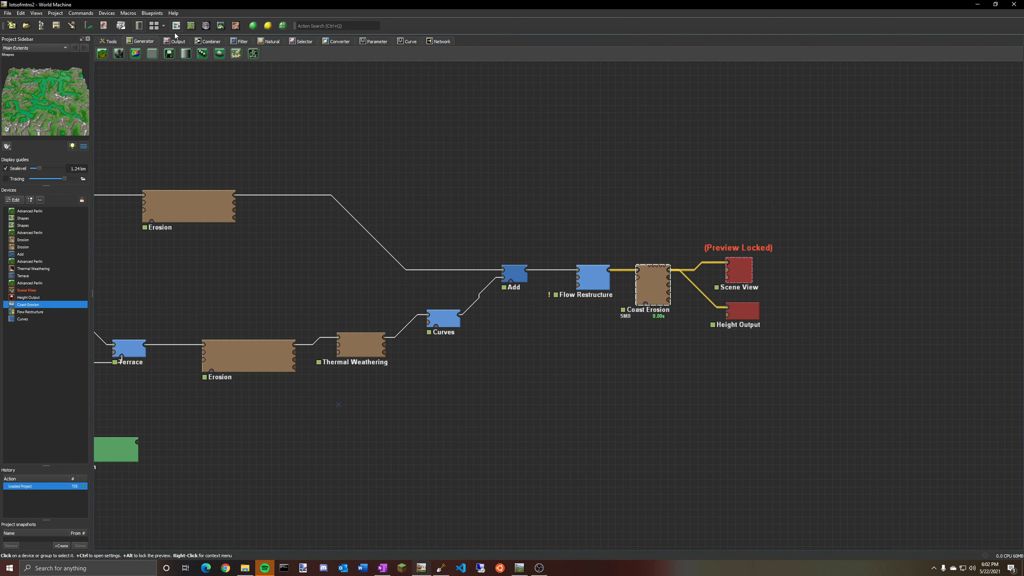
left_click(221, 25)
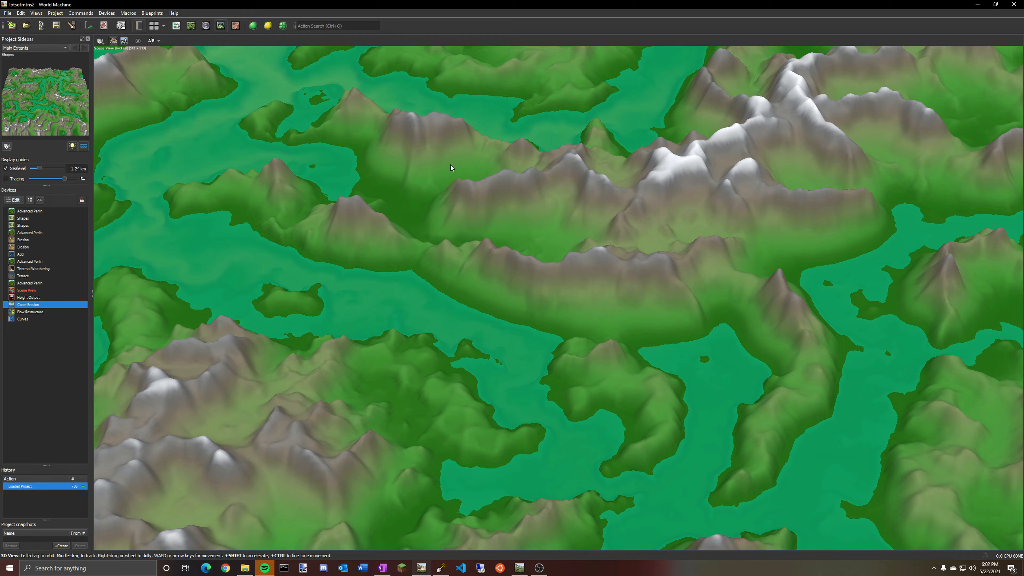
left_click_drag(451, 165, 359, 210)
scroll(446, 214, "down", 5)
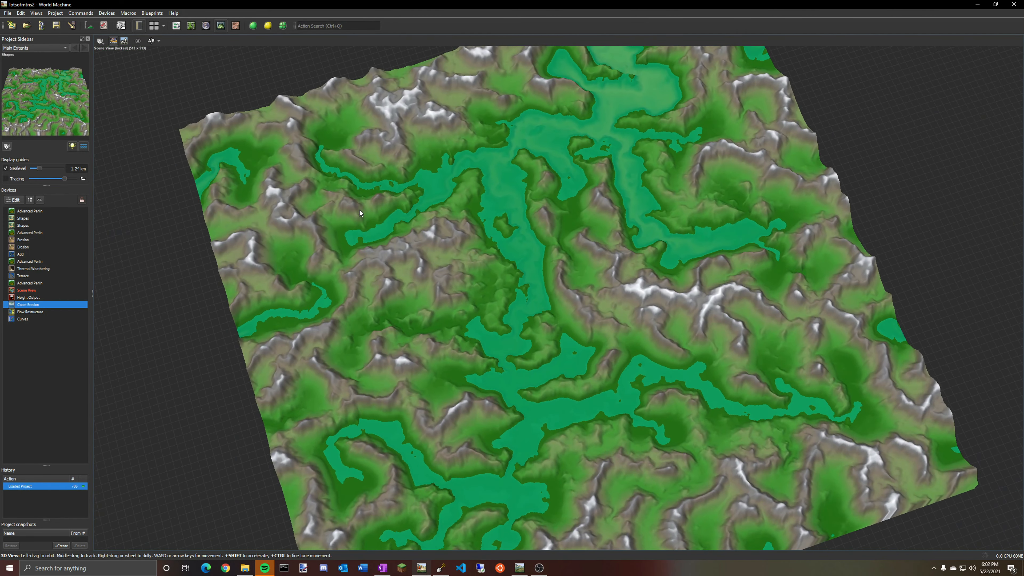
left_click_drag(322, 154, 379, 439)
left_click(191, 26)
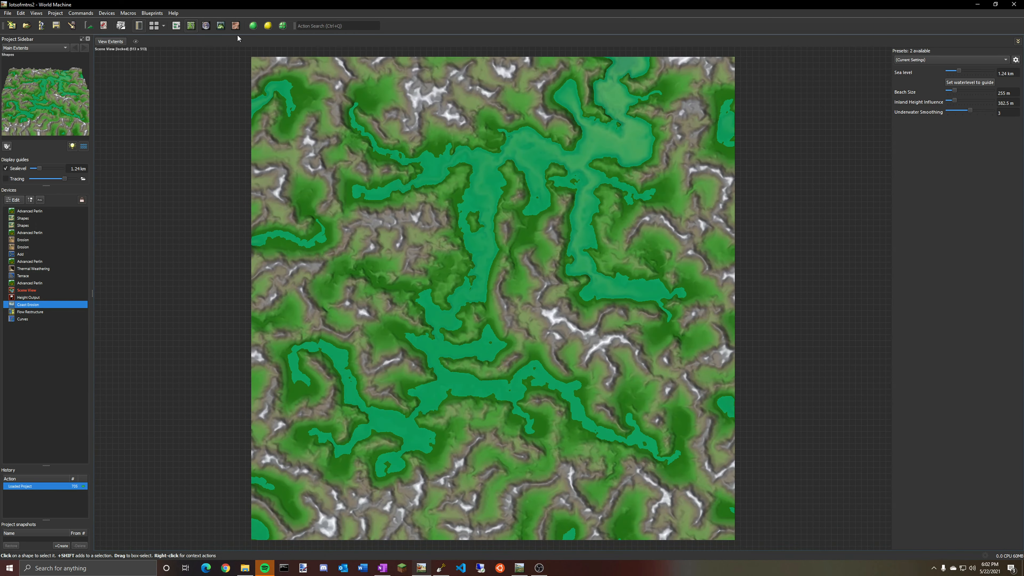
left_click(176, 26)
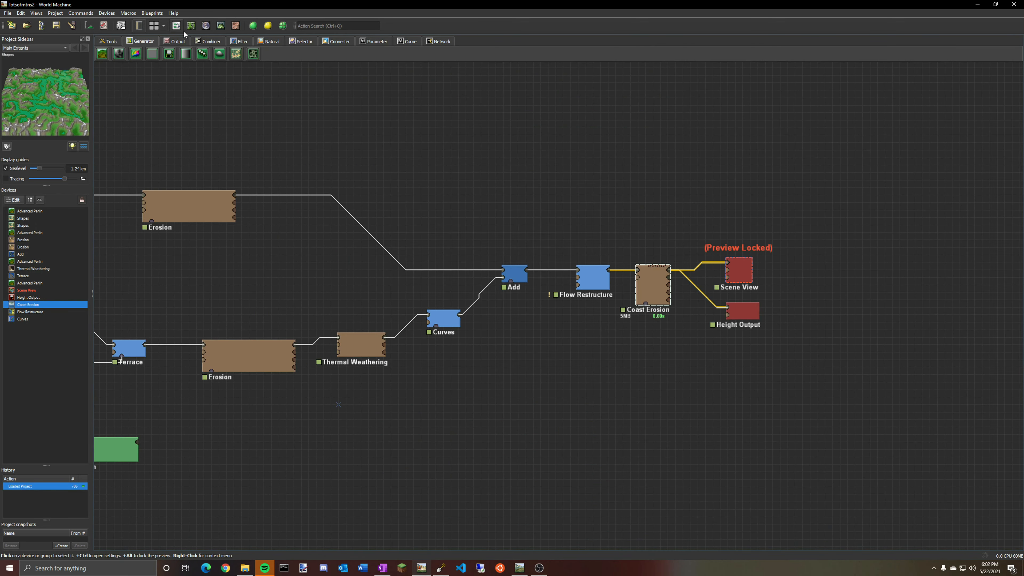
Lock the preview on Coast Erosion and wire a new Shapes device into its second input.
right_click(656, 284)
left_click(696, 355)
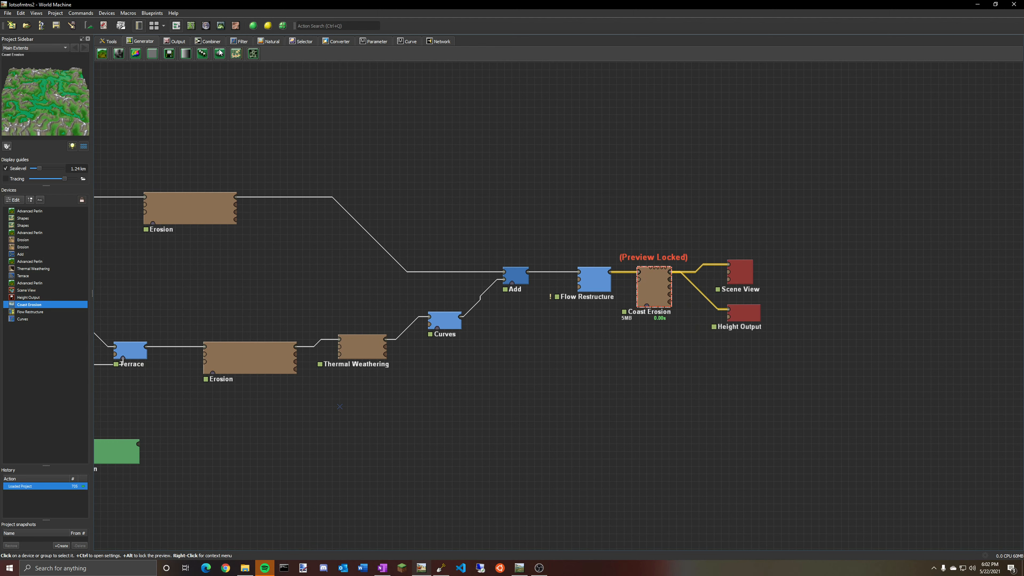
left_click(581, 366)
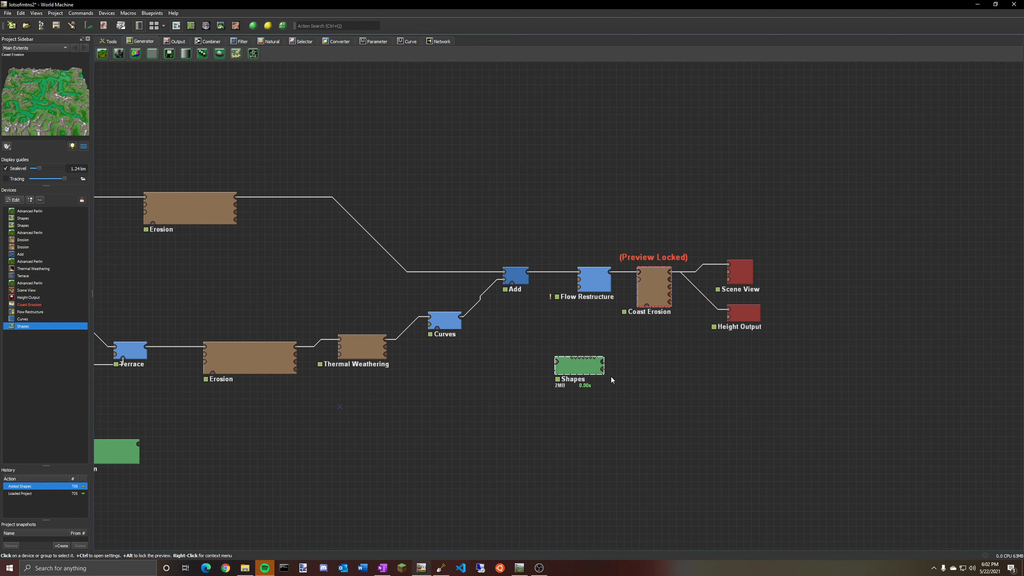
left_click_drag(603, 361, 649, 308)
Draw a five-point polygon shape over the lower-left part of the map in the Shapes device.
double_click(582, 367)
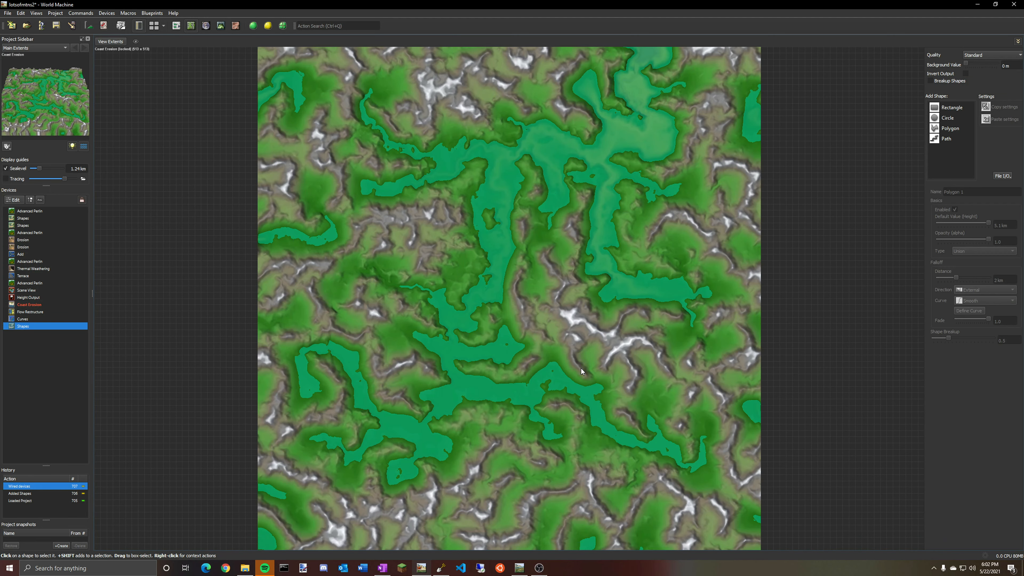
mouse_move(476, 413)
middle_mouse_down()
mouse_move(513, 353)
mouse_move(484, 398)
middle_mouse_up()
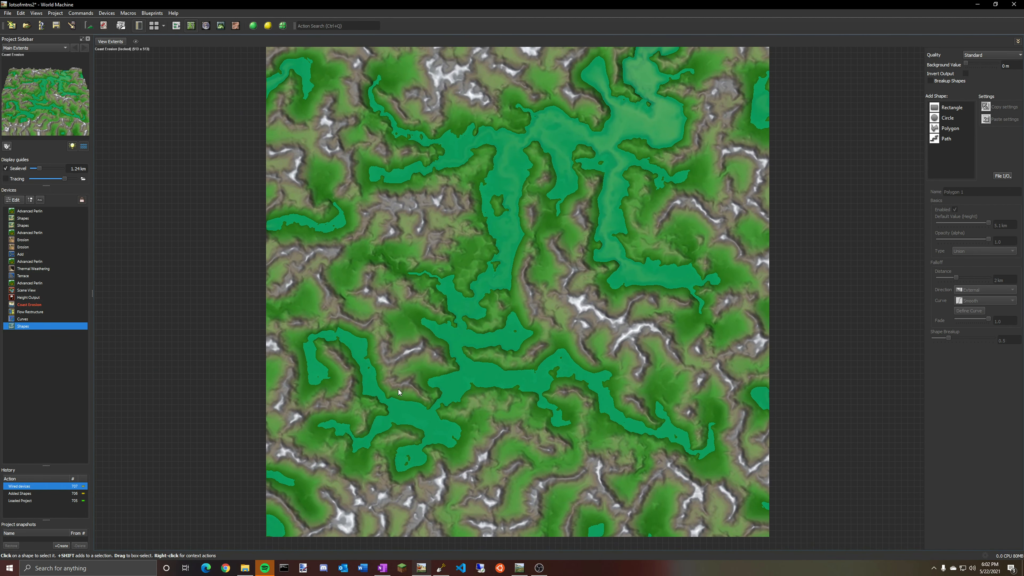
left_click(963, 108)
left_click(953, 128)
left_click(356, 308)
left_click(282, 342)
left_click(289, 455)
left_click(399, 481)
left_click(428, 390)
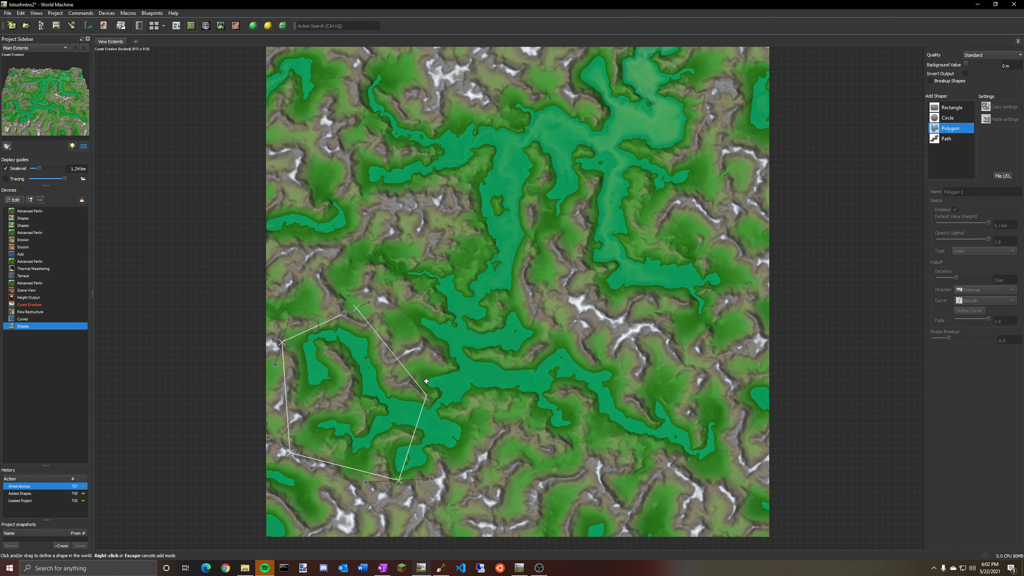
double_click(362, 306)
right_click(362, 420)
left_click(362, 419)
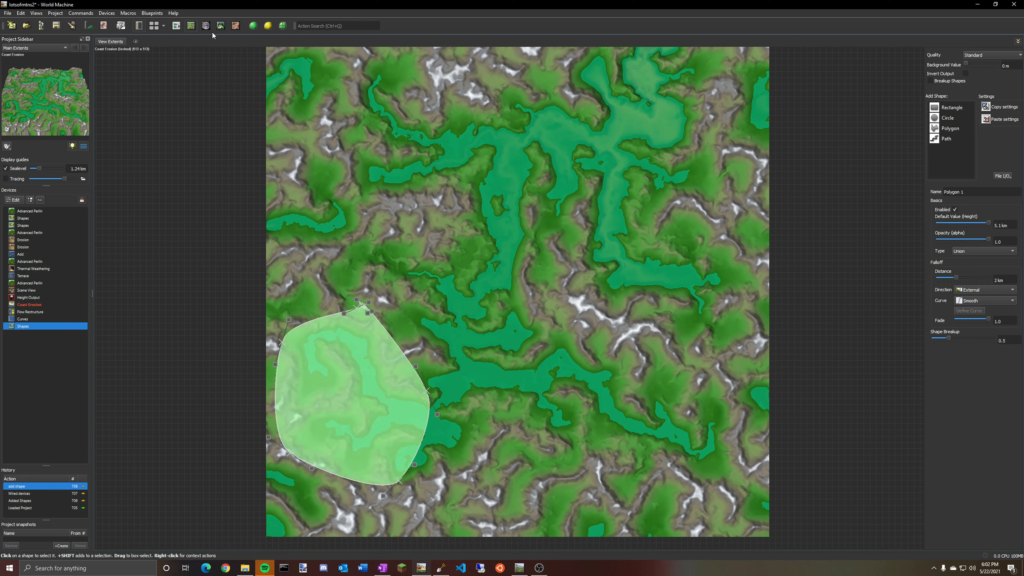
Delete the wire between the Shapes device and Coast Erosion.
left_click(221, 26)
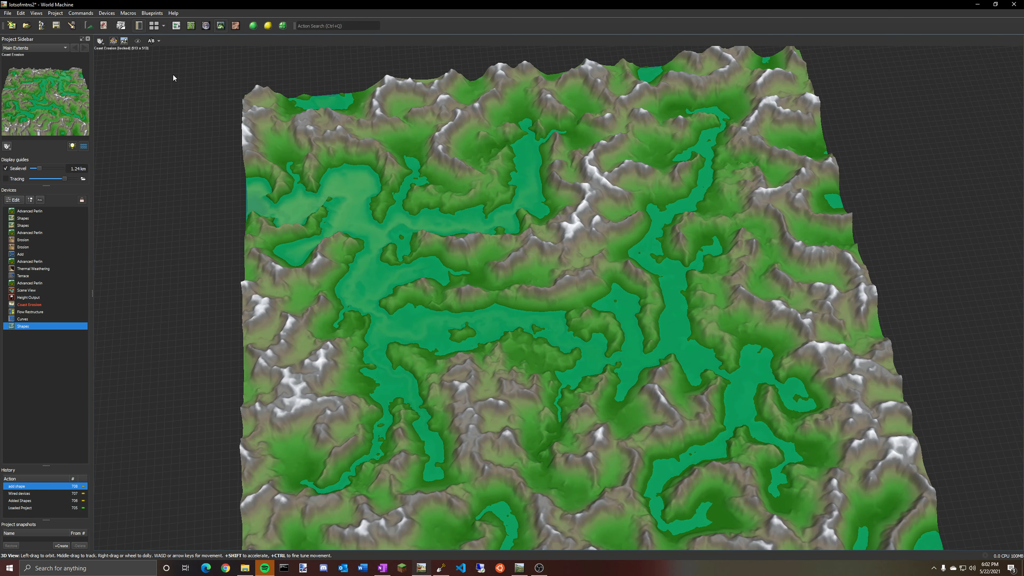
left_click(177, 26)
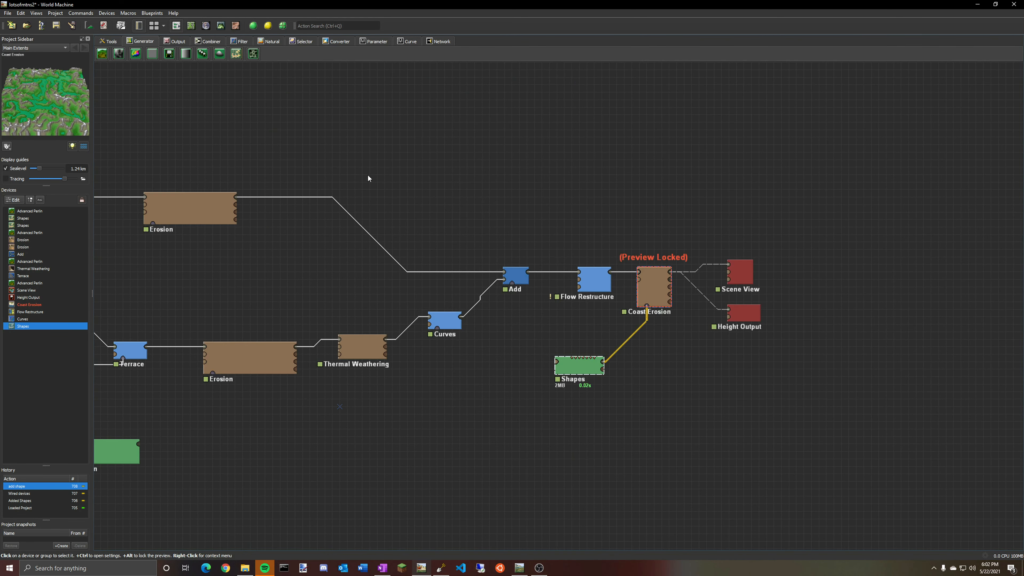
right_click(619, 350)
left_click(639, 356)
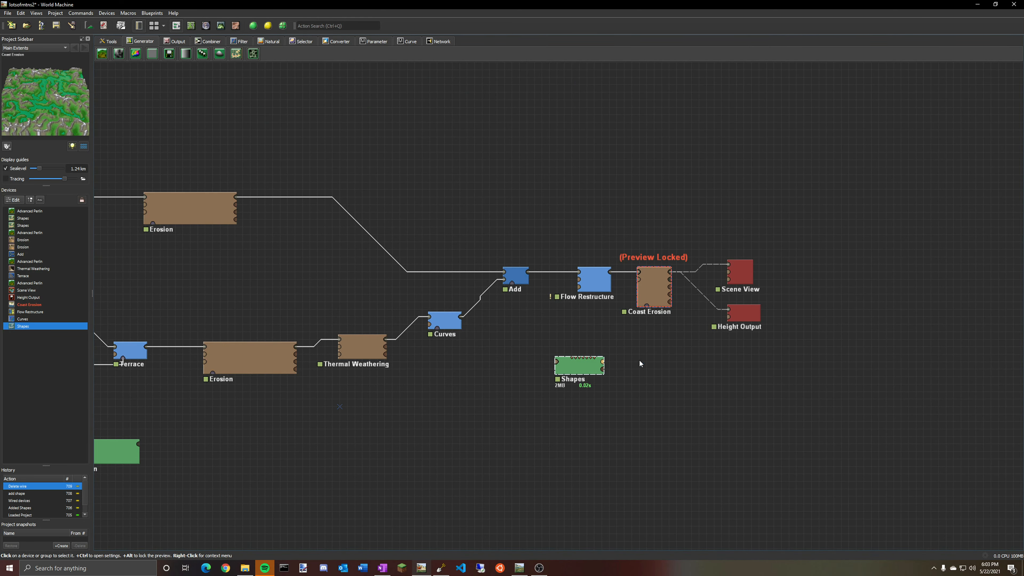
Add an Inverter filter and route the Shapes output through it into Coast Erosion.
left_click(235, 42)
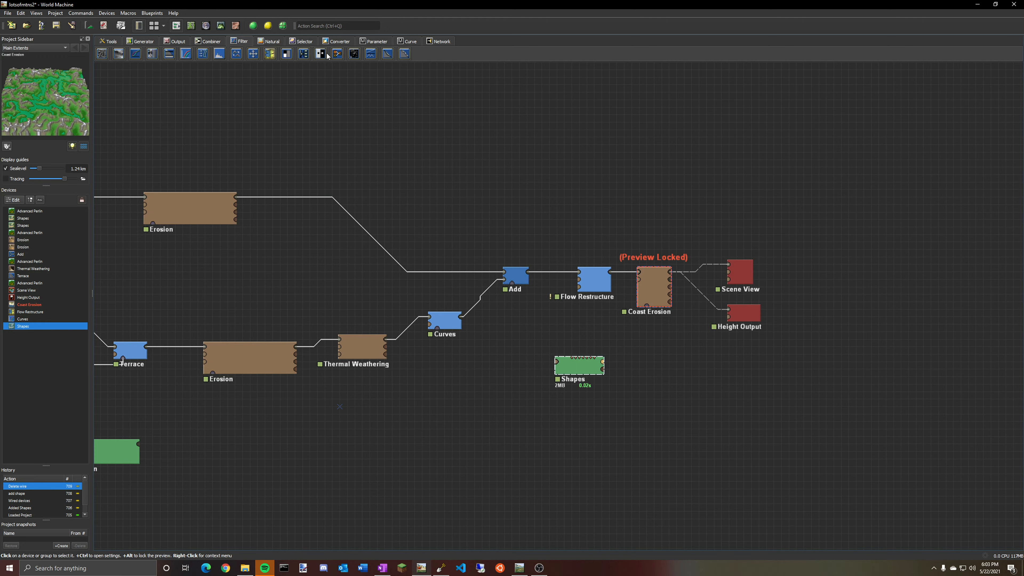
left_click(321, 53)
left_click(636, 331)
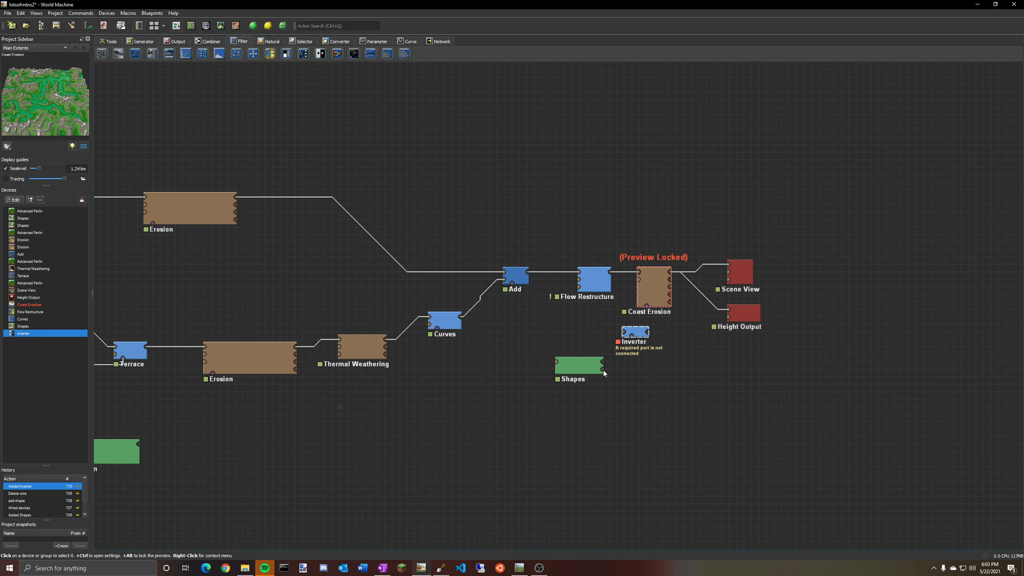
left_click_drag(603, 366, 648, 305)
Open the Inverter's properties and unlock the preview on Coast Erosion.
left_click(653, 289)
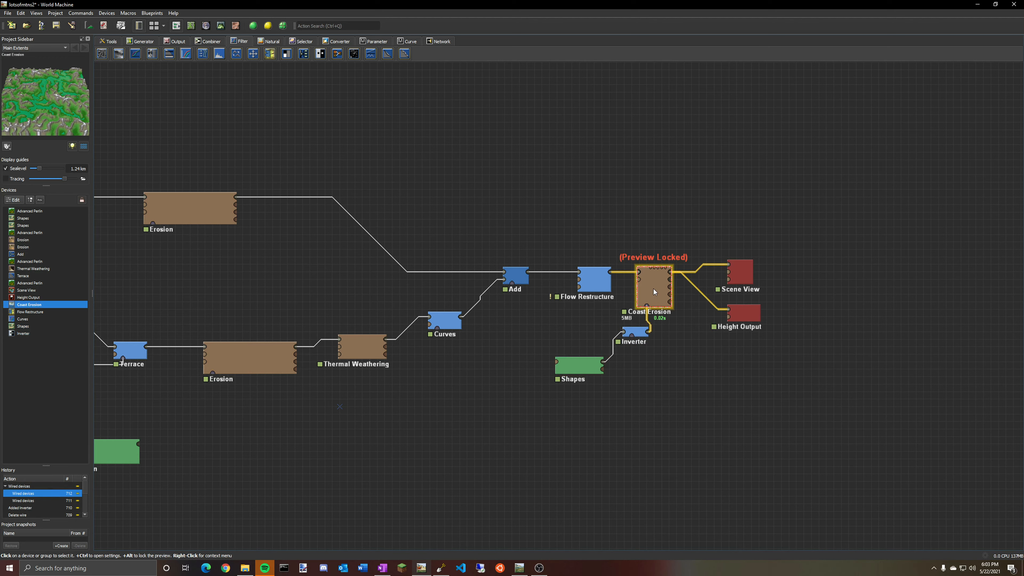
left_click(582, 368)
double_click(647, 332)
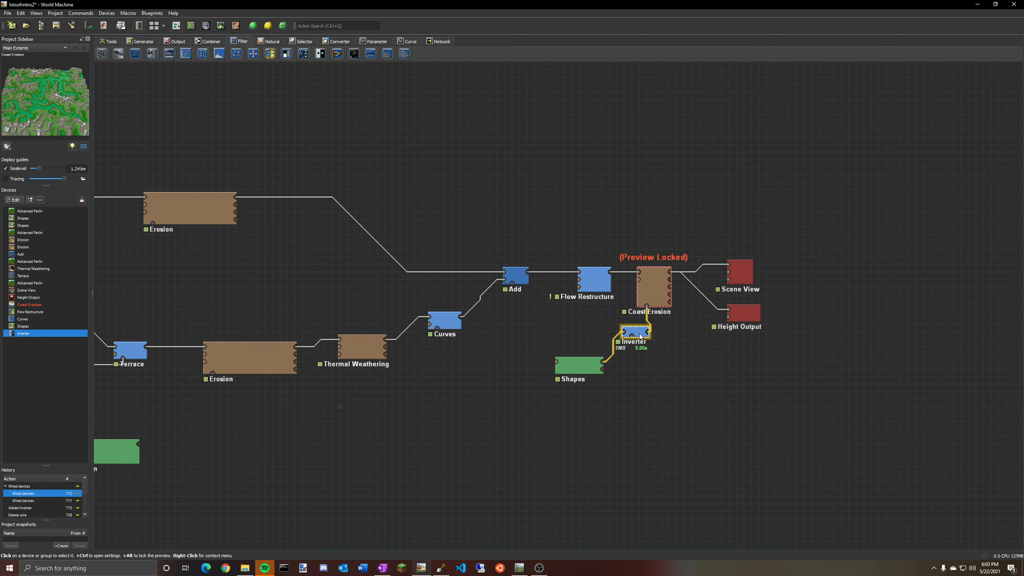
right_click(657, 299)
left_click(678, 368)
left_click(543, 327)
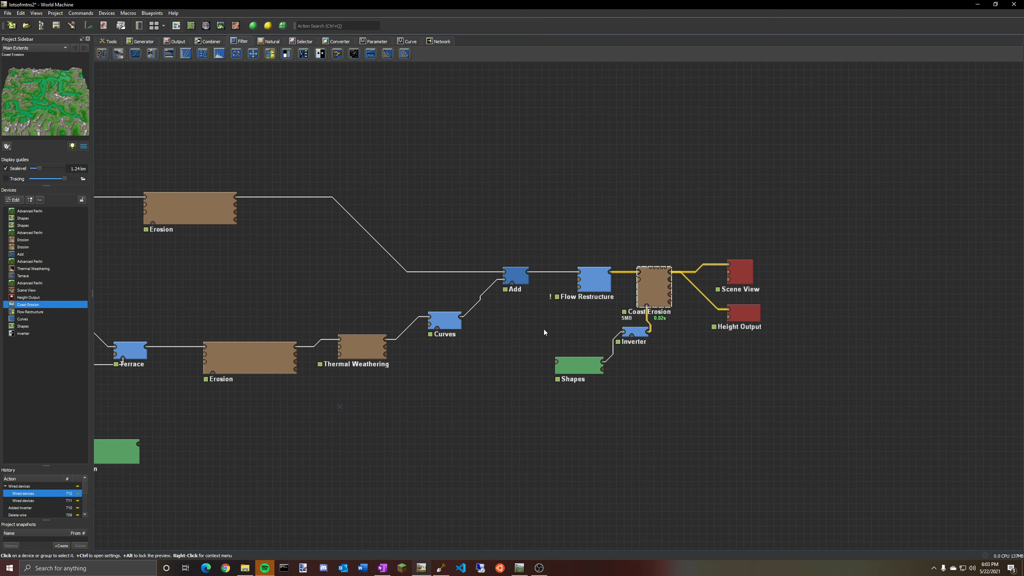
Inspect the Inverter mask and the Coast Erosion terrain in the 3D view.
left_click(640, 333)
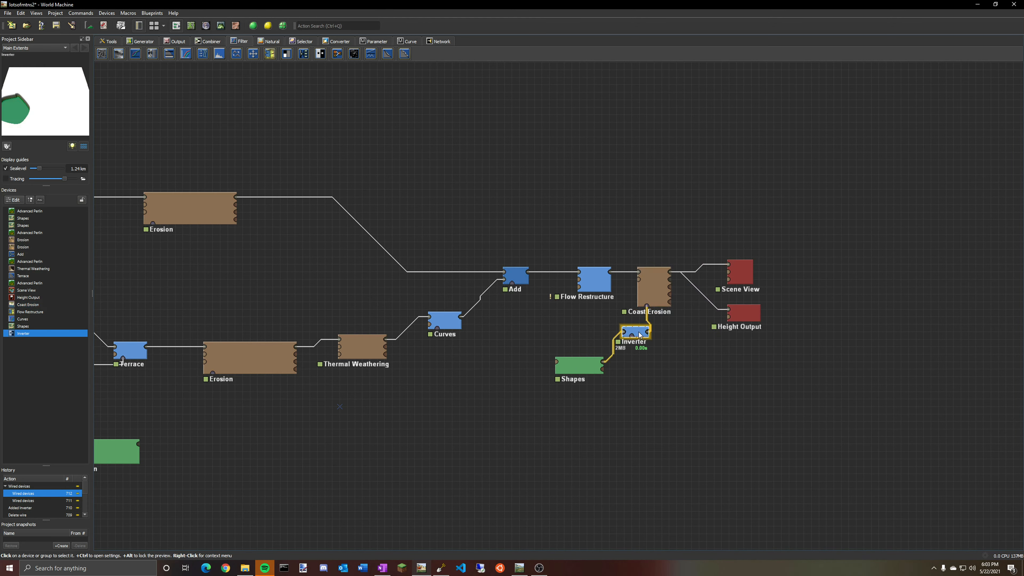
left_click(220, 25)
left_click_drag(360, 230, 453, 217)
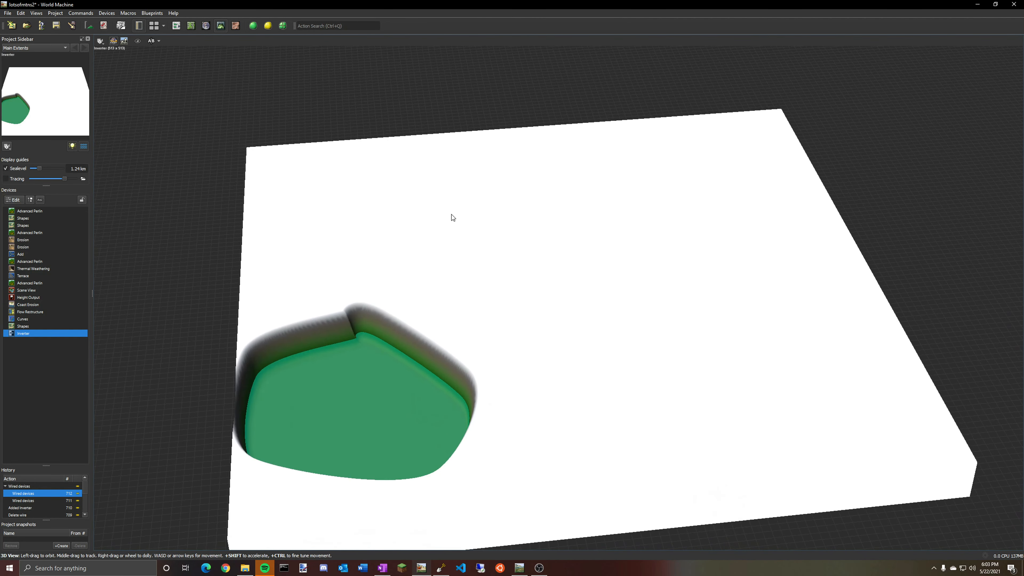
left_click(176, 26)
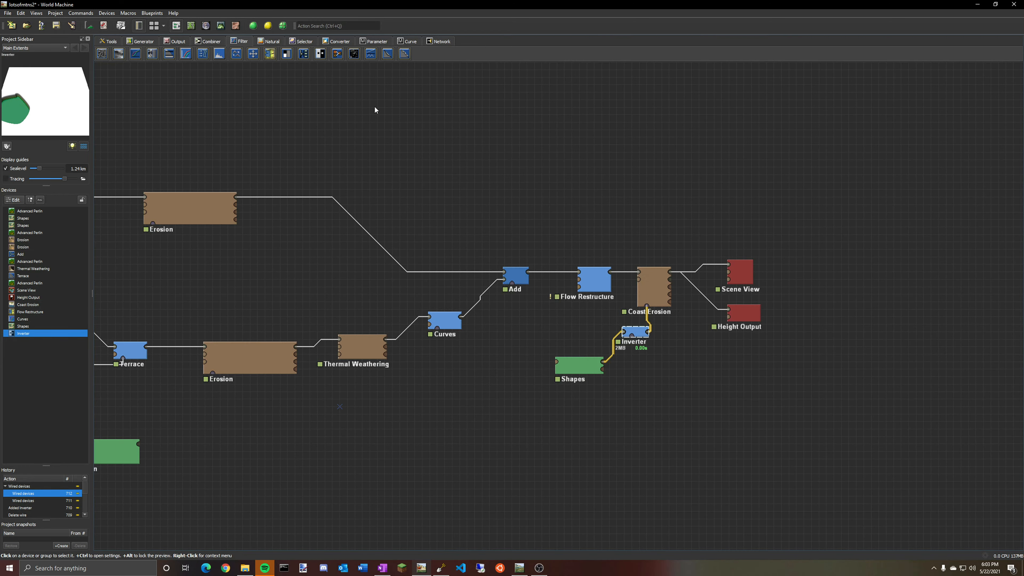
left_click(650, 295)
left_click(221, 25)
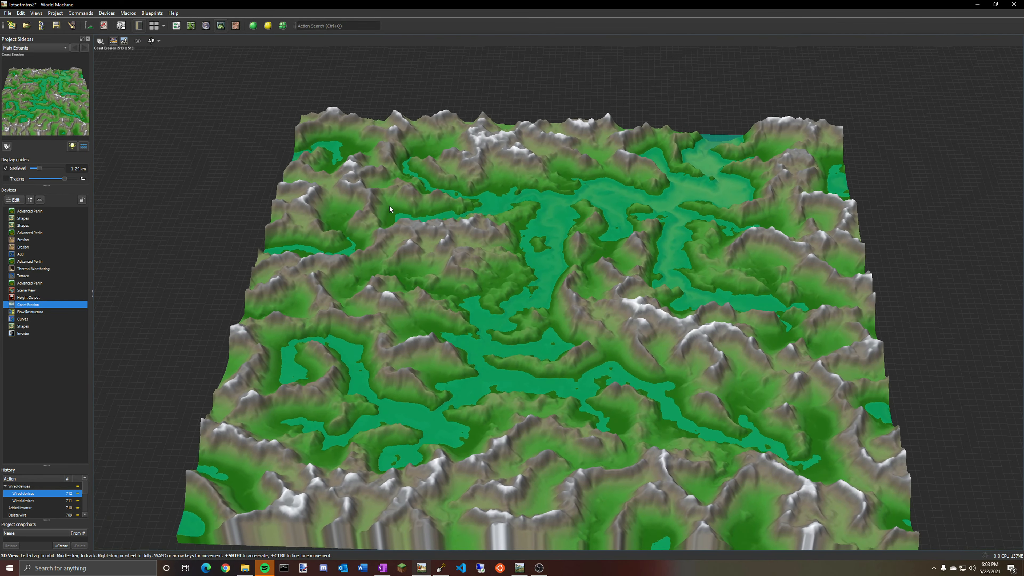
mouse_move(390, 207)
left_mouse_down()
mouse_move(394, 234)
mouse_move(336, 244)
mouse_move(387, 290)
mouse_move(396, 283)
mouse_move(395, 220)
mouse_move(403, 277)
mouse_move(374, 206)
left_mouse_up()
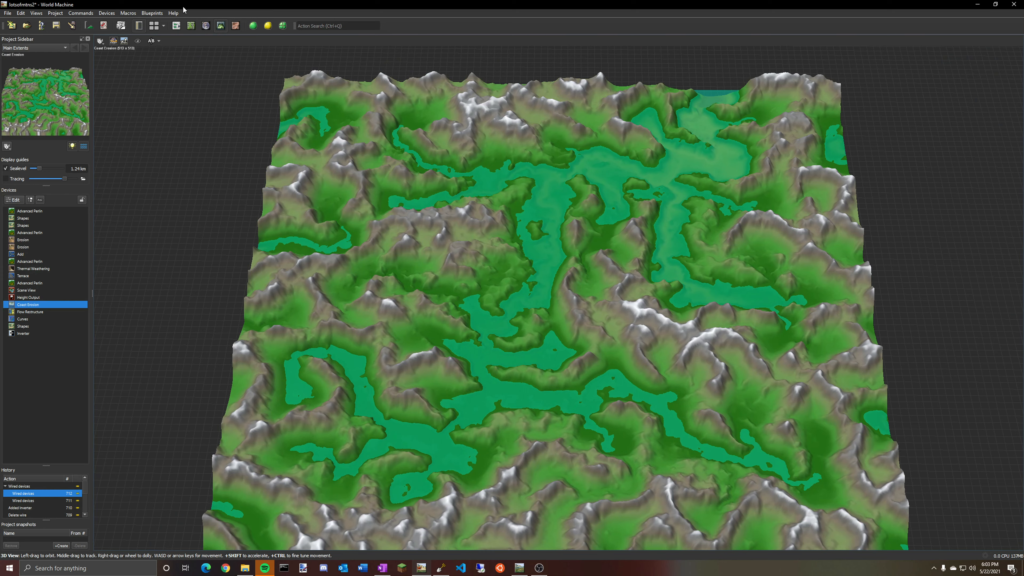
left_click(178, 26)
Compare the Inverter, Shapes and Curves outputs in the 3D view.
left_click_drag(633, 333, 631, 341)
left_click(221, 26)
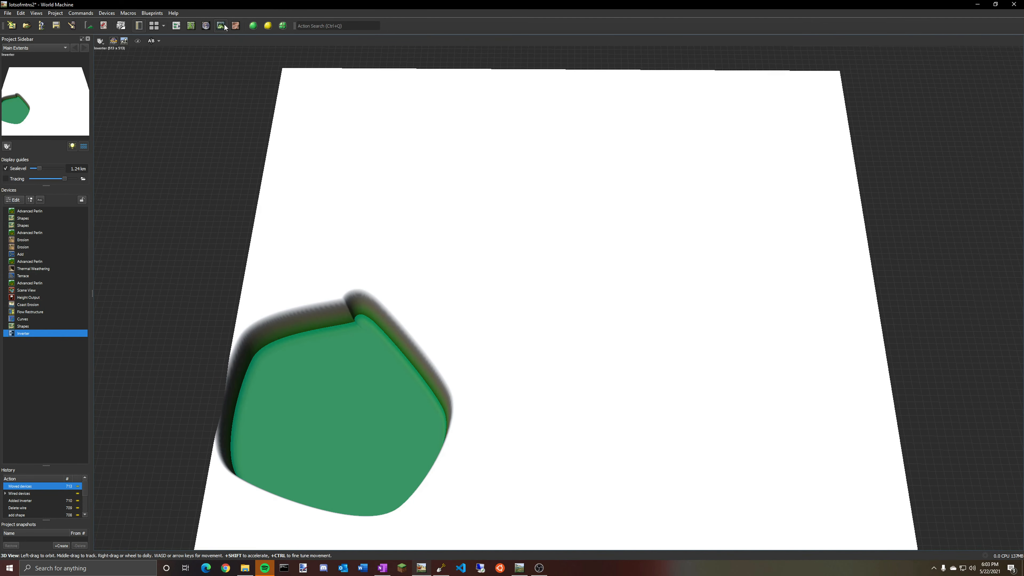
left_click(182, 27)
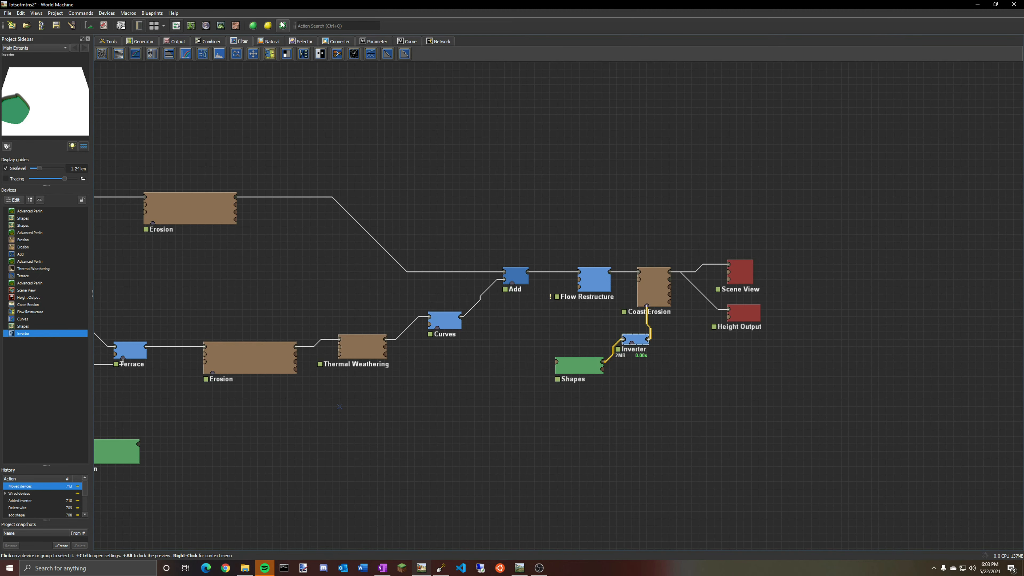
left_click(221, 26)
left_click(177, 26)
left_click(221, 26)
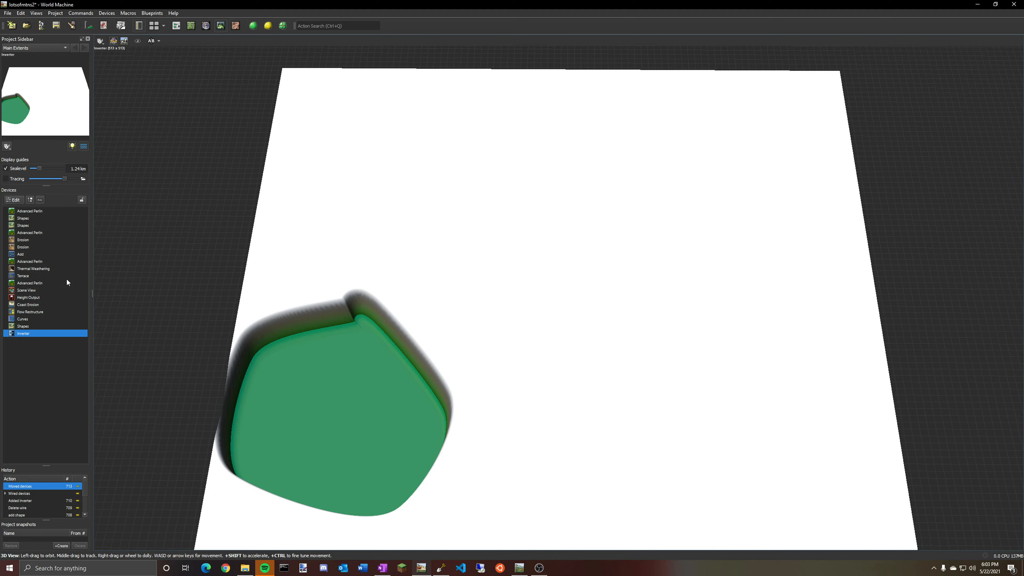
left_click(23, 326)
left_click(25, 319)
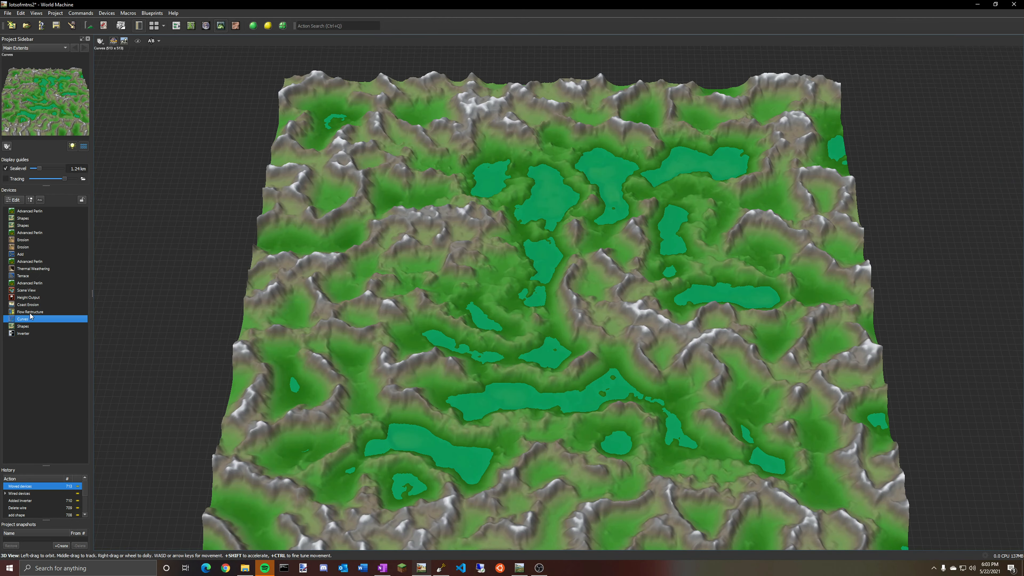
left_click_drag(411, 316, 564, 321)
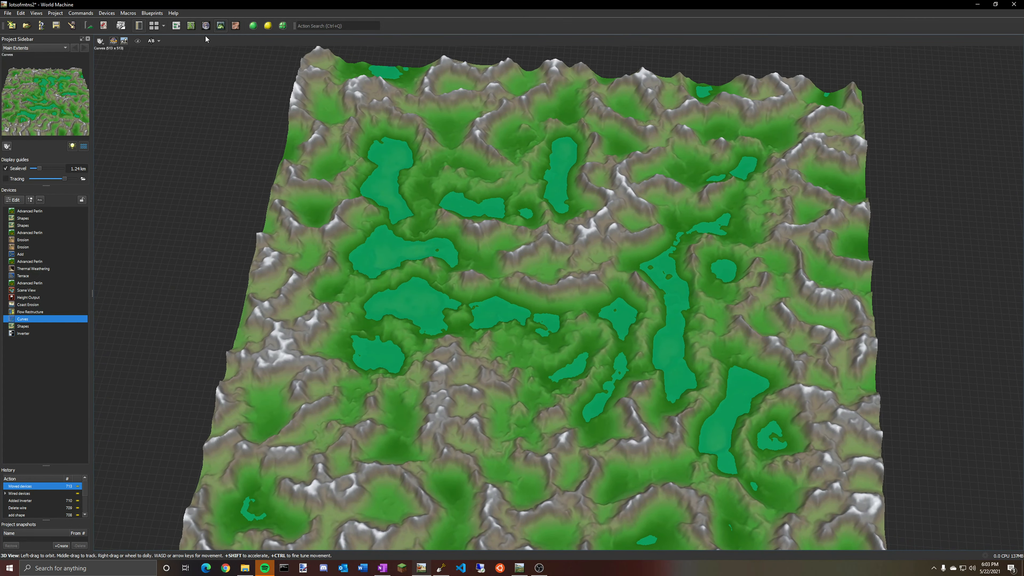
Select Coast Erosion and orbit around its terrain in the 3D view.
left_click(177, 26)
left_click(660, 285)
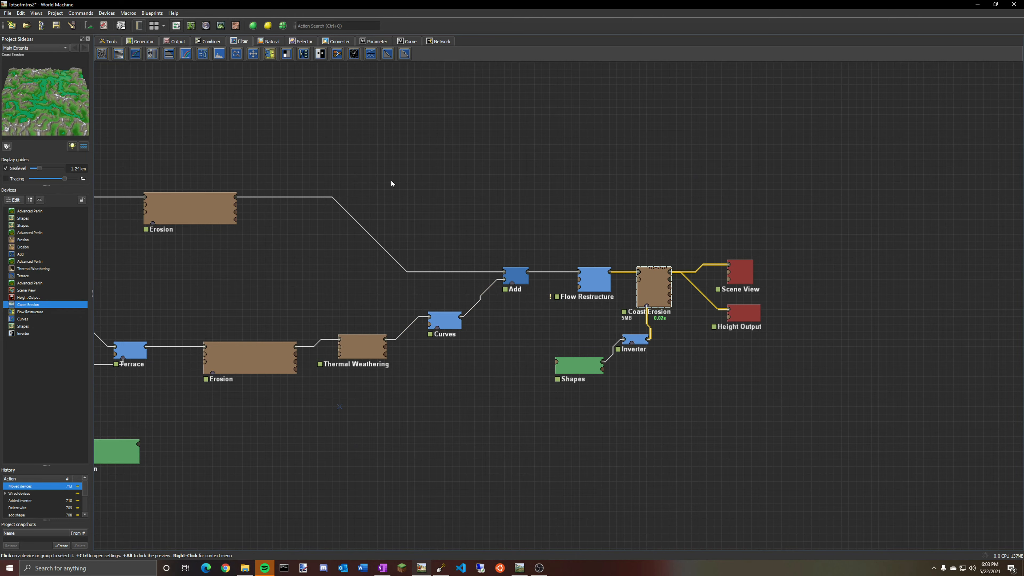
left_click(220, 26)
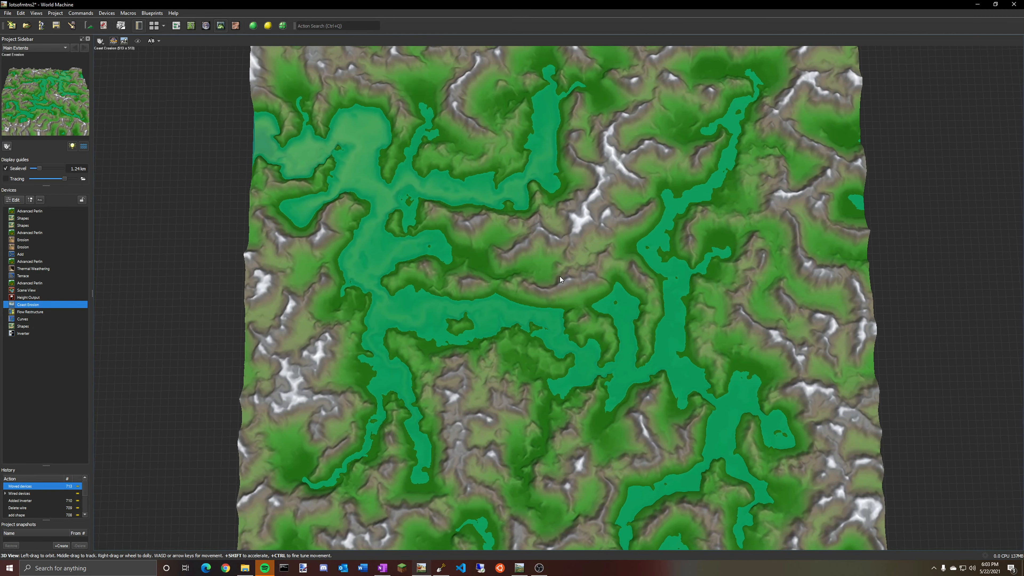
left_click_drag(561, 279, 408, 307)
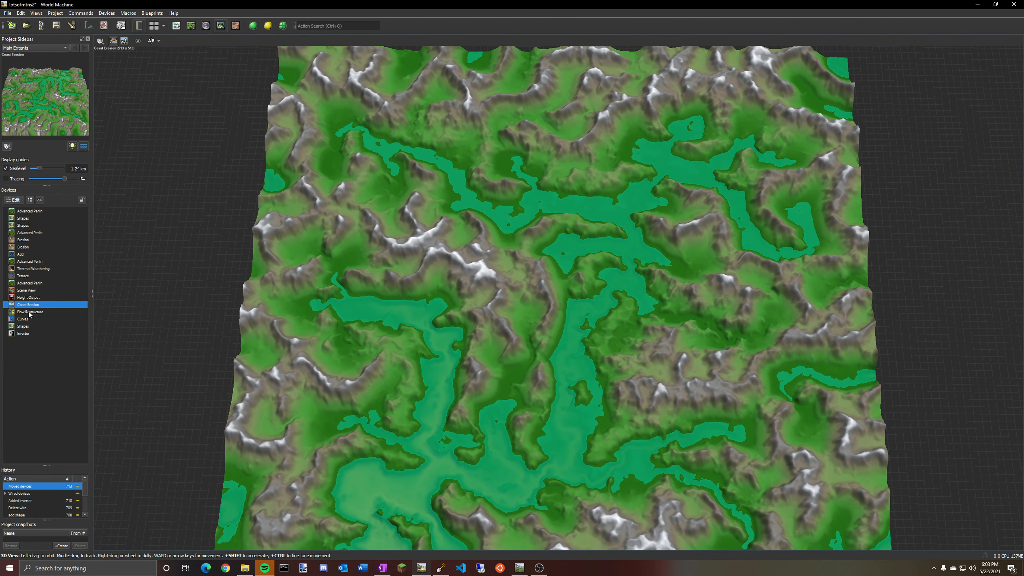
mouse_move(494, 329)
left_mouse_down()
mouse_move(477, 350)
mouse_move(478, 338)
mouse_move(510, 325)
left_mouse_up()
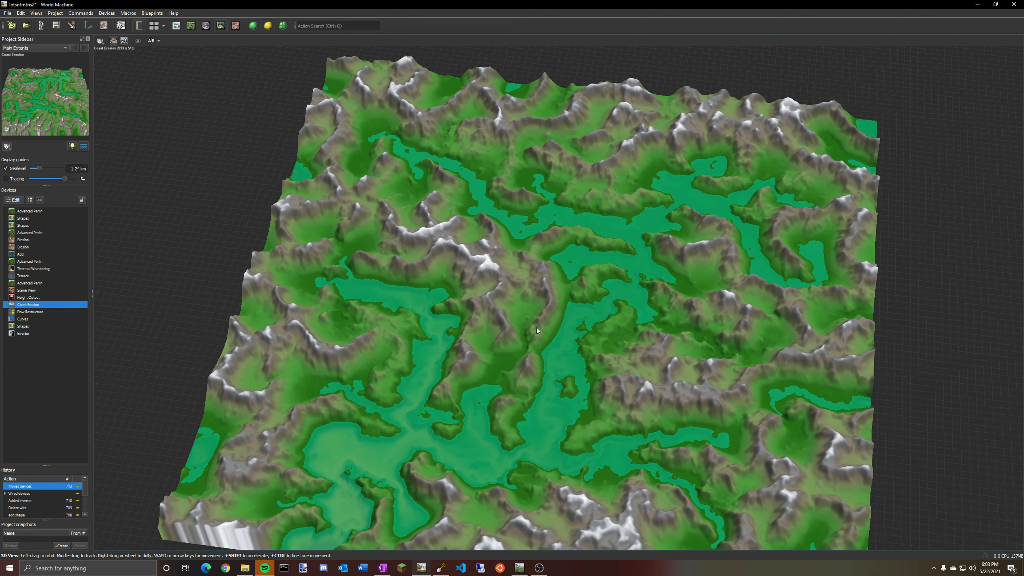
left_click_drag(698, 494, 505, 499)
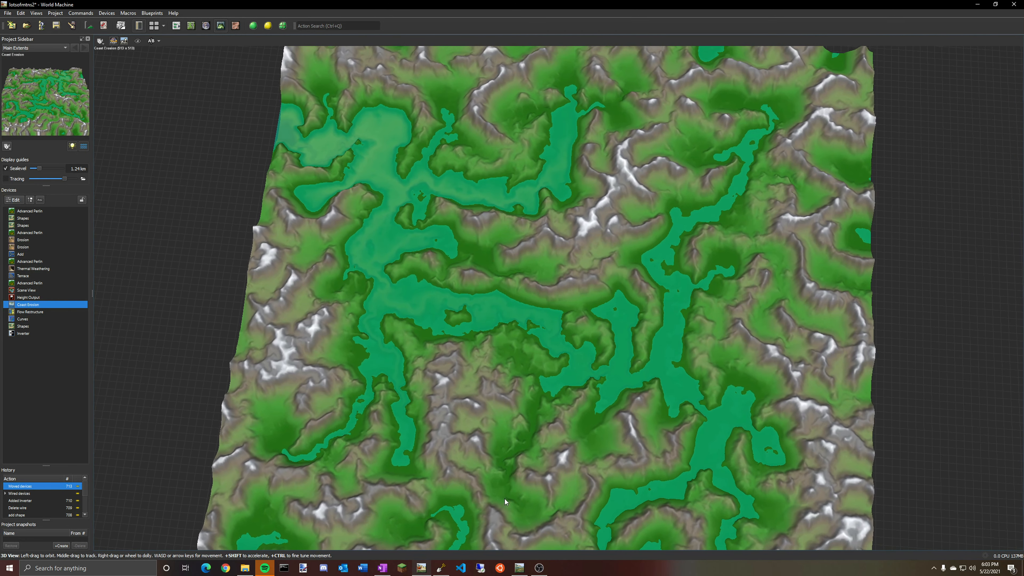
Open the tutorial.tmd world file and pan around its device network.
left_click(180, 30)
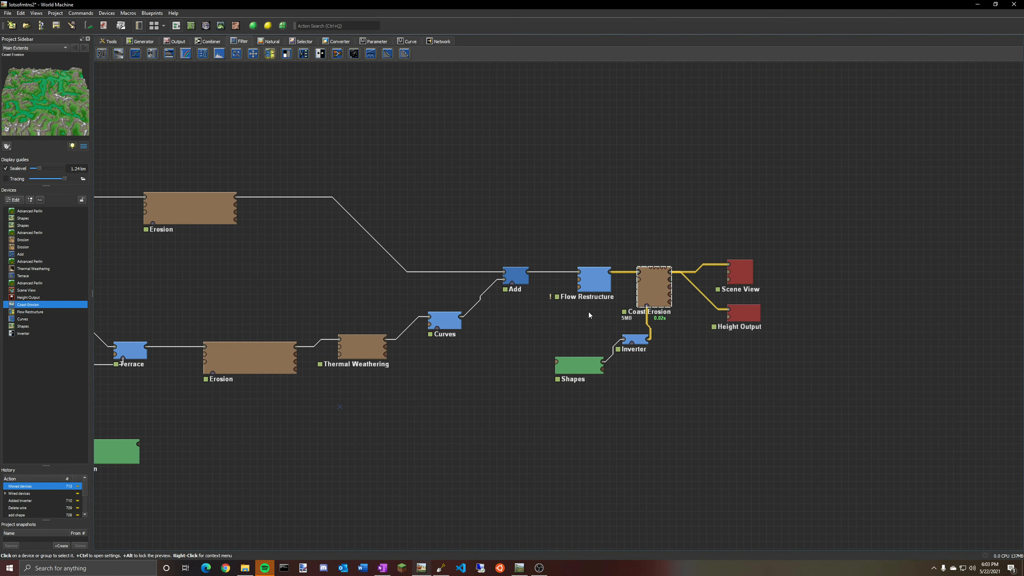
left_click(9, 13)
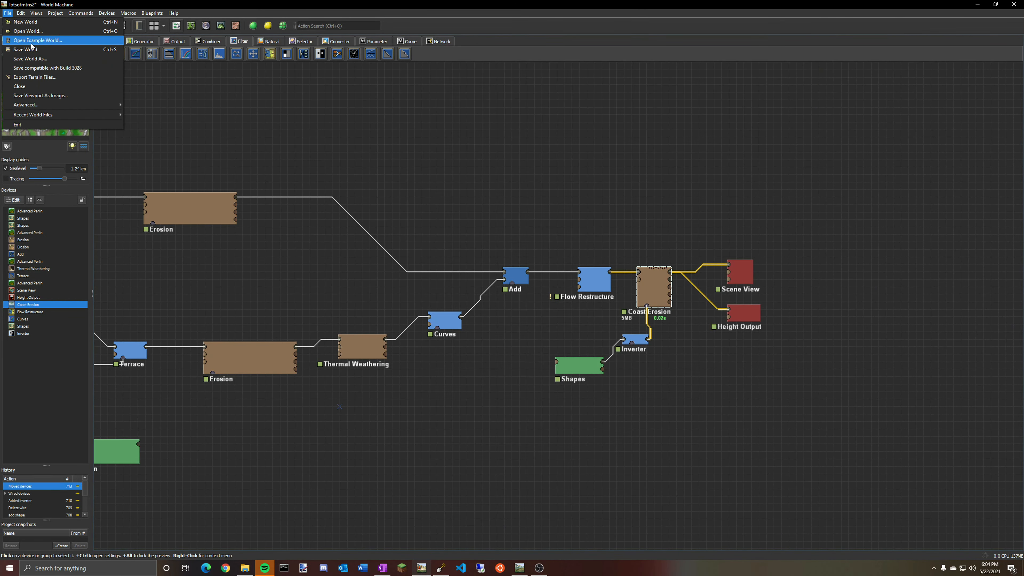
left_click(28, 40)
left_click(536, 292)
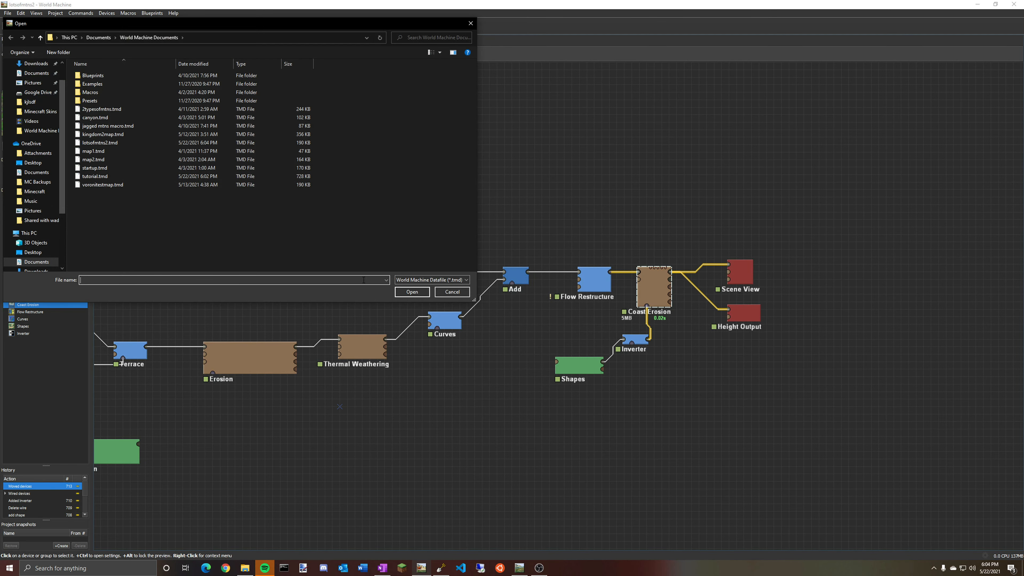
left_click(121, 176)
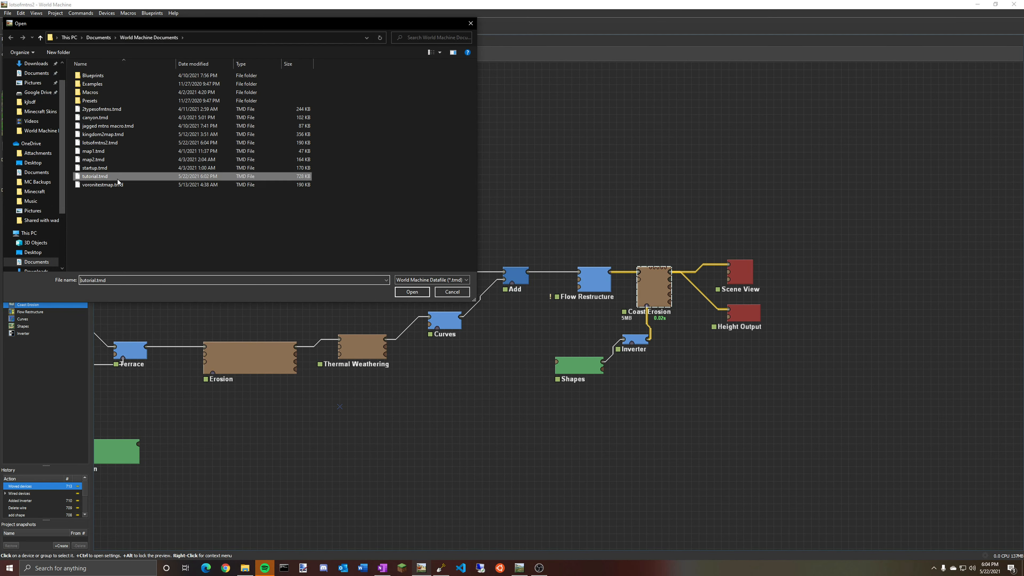
left_click(421, 293)
middle_click_drag(679, 363, 546, 148)
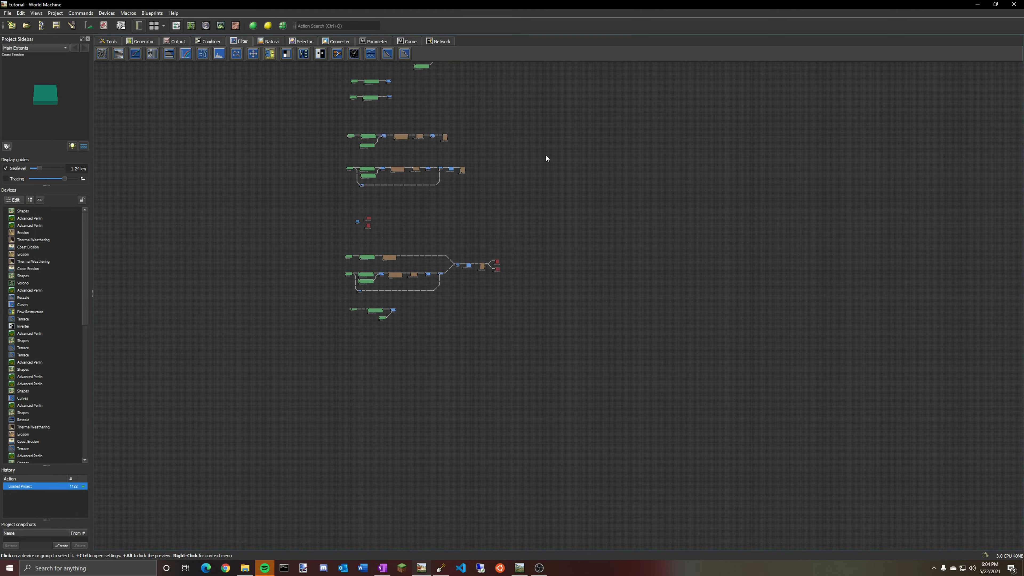
scroll(550, 248, "up", 3)
middle_click_drag(396, 218, 650, 243)
scroll(652, 244, "up", 2)
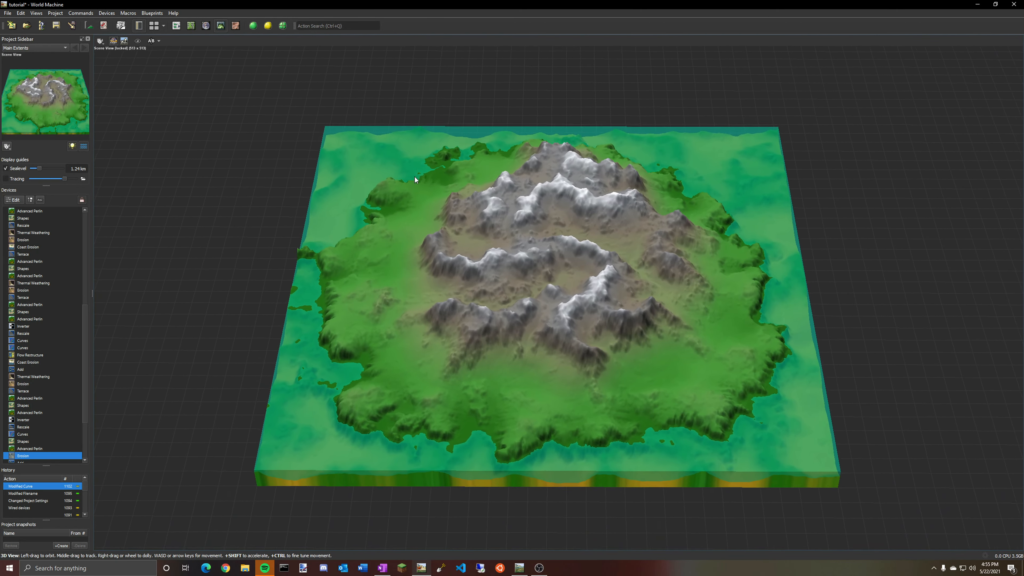
left_click_drag(416, 174, 634, 227)
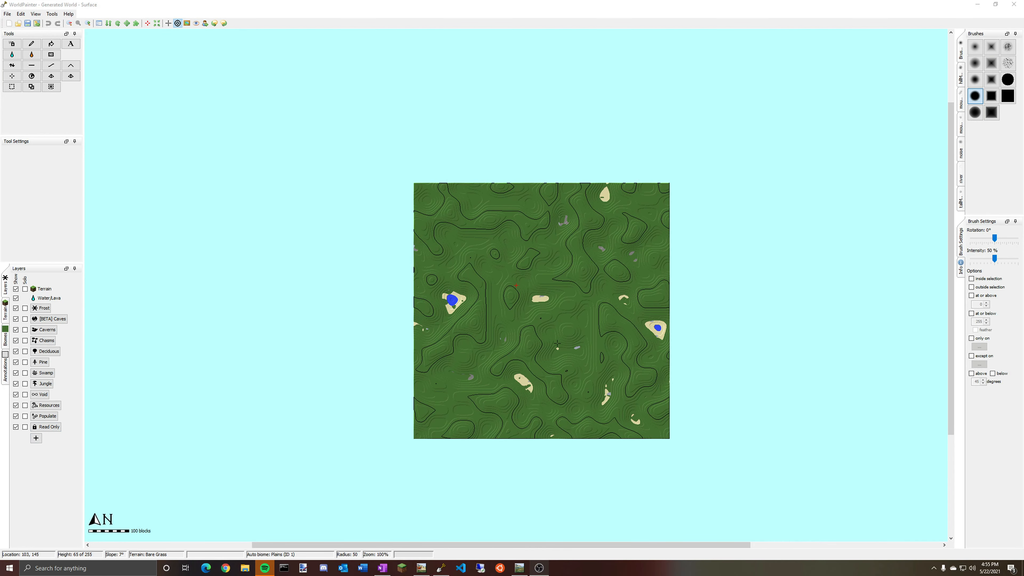
In WorldPainter, start importing a new world from the height map tutorial.png.
left_click(7, 15)
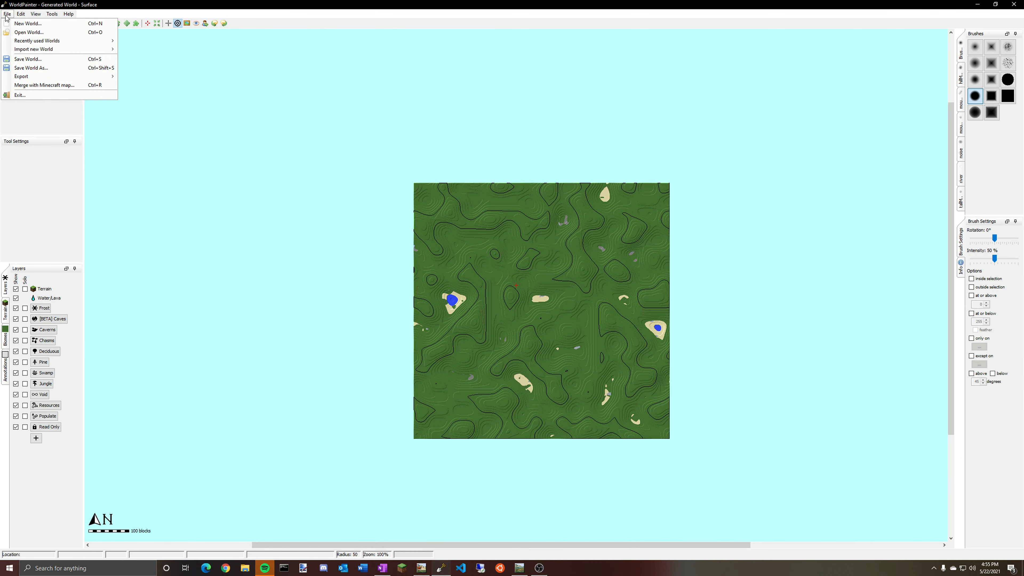
mouse_move(27, 41)
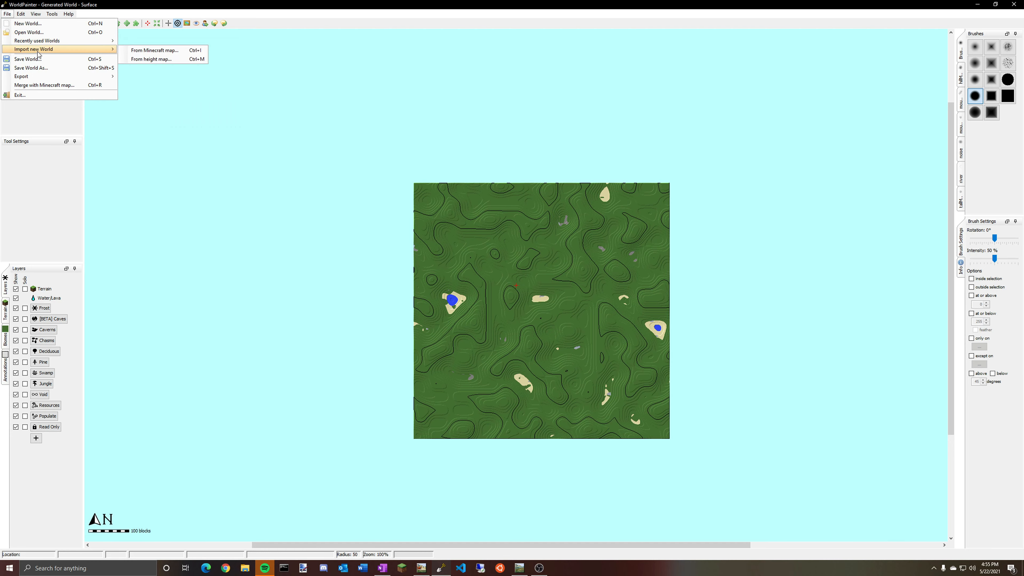
left_click(150, 60)
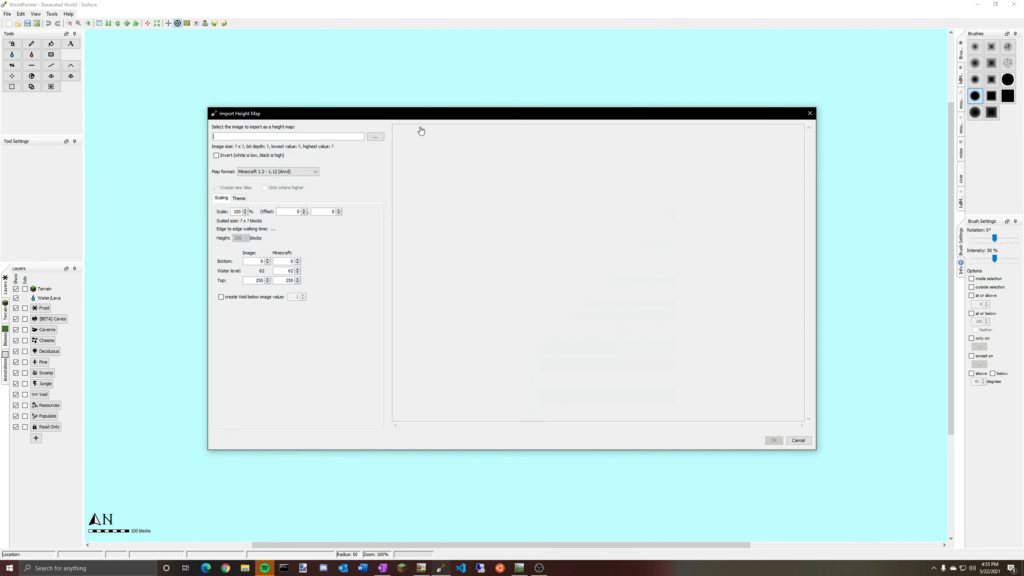
left_click(369, 137)
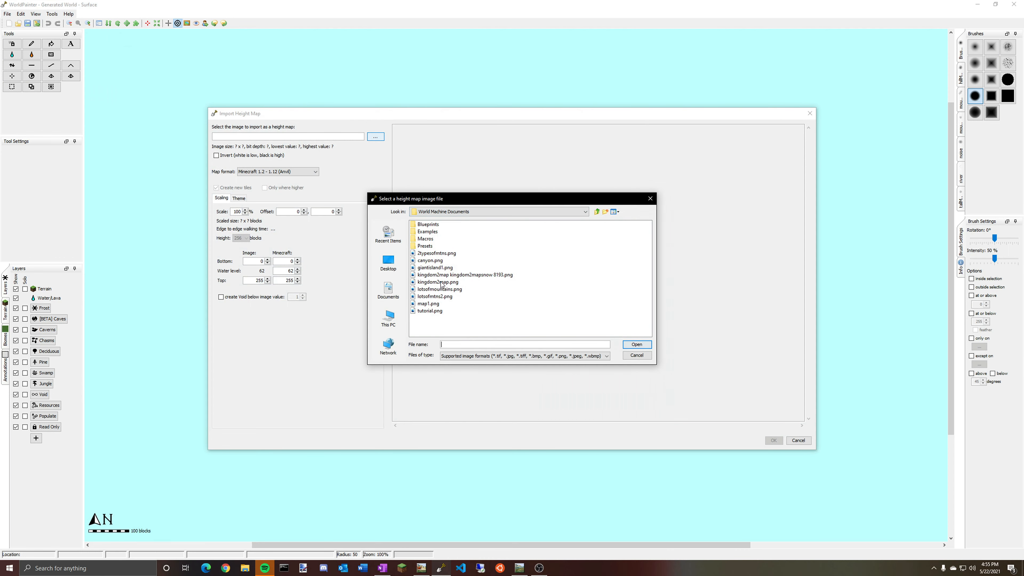
left_click(434, 312)
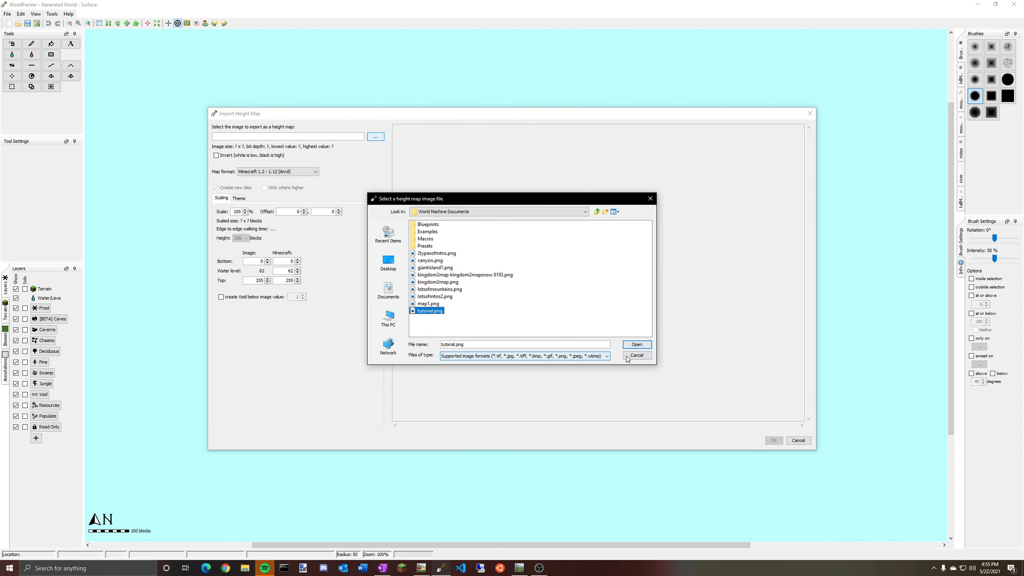
left_click(630, 345)
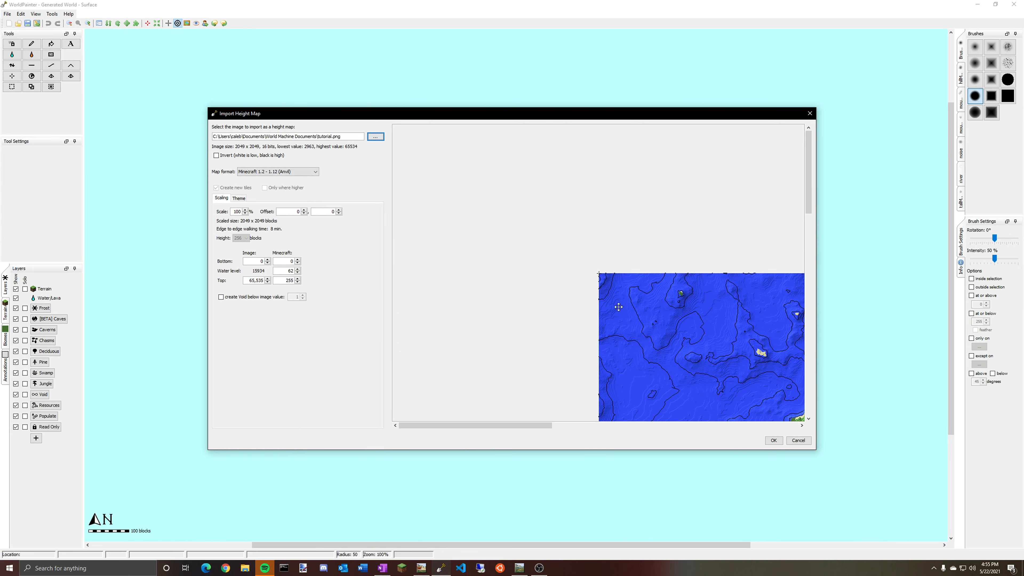
Set the height-map import scale to 75% and pan the preview.
left_click_drag(587, 273, 232, 220)
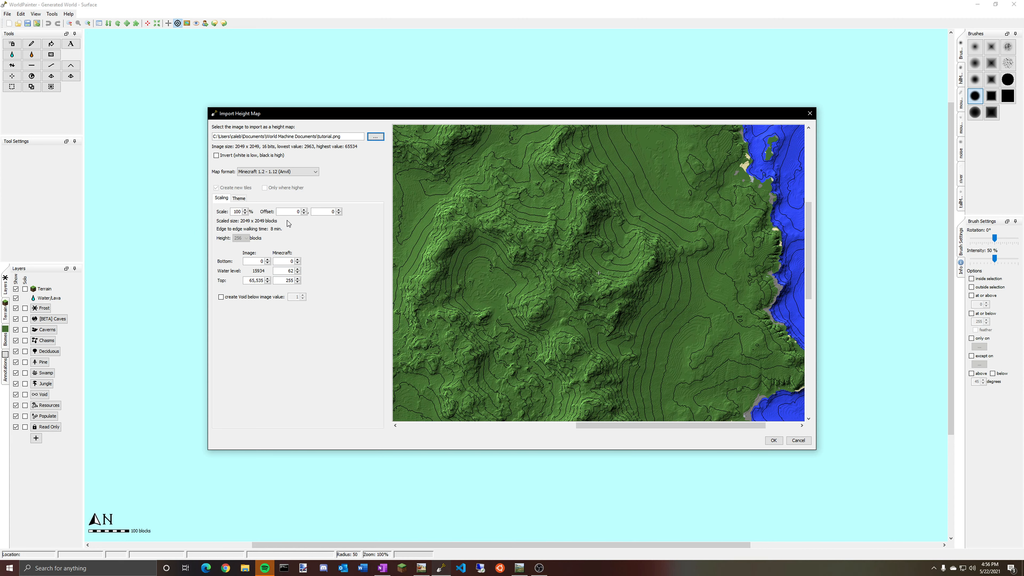
double_click(235, 212)
type("75")
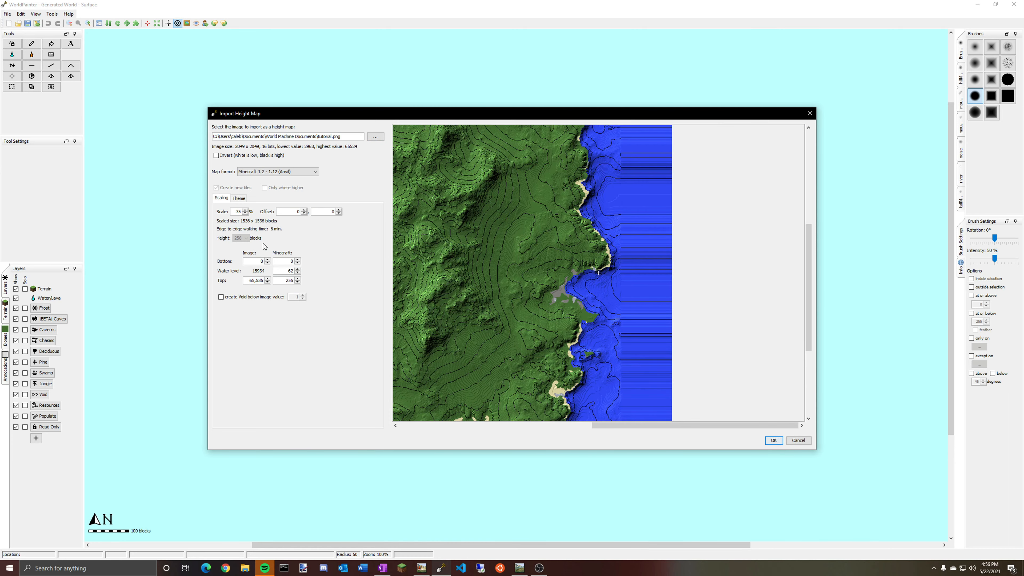
left_click_drag(477, 279, 670, 314)
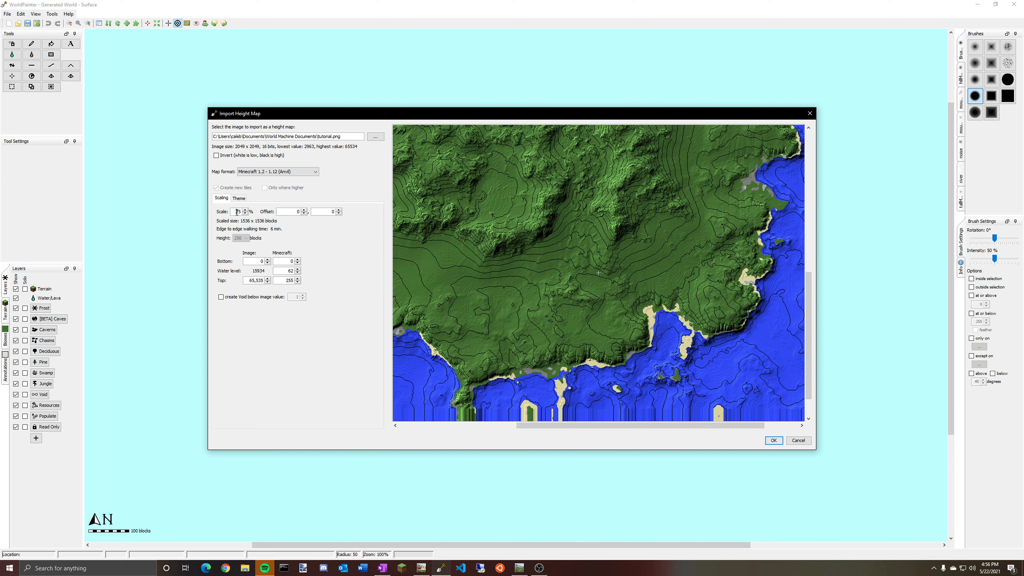
Switch to World Machine and review the project settings' build resolution.
left_click(423, 572)
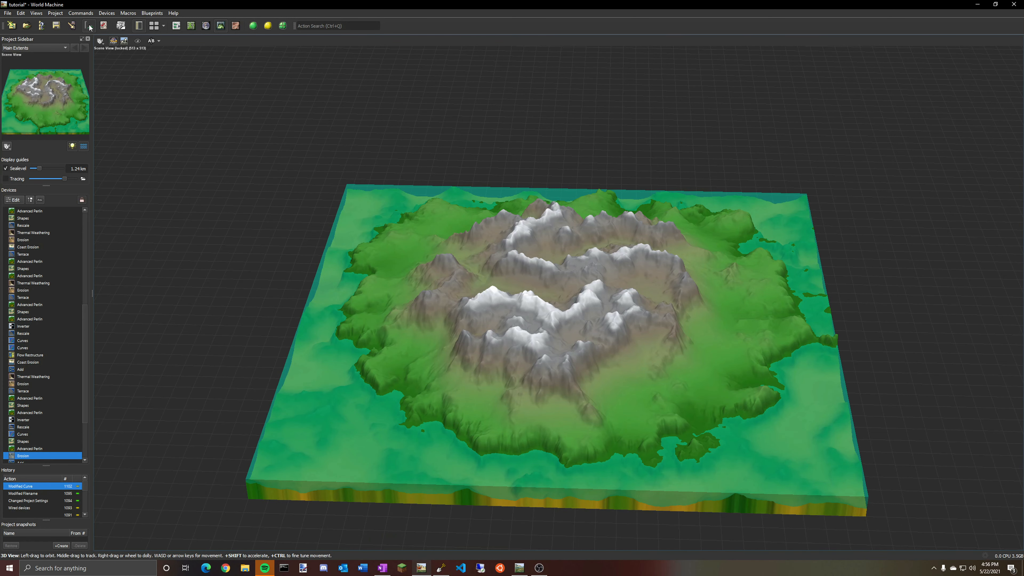
mouse_move(590, 230)
left_mouse_down()
mouse_move(616, 230)
mouse_move(591, 230)
left_mouse_up()
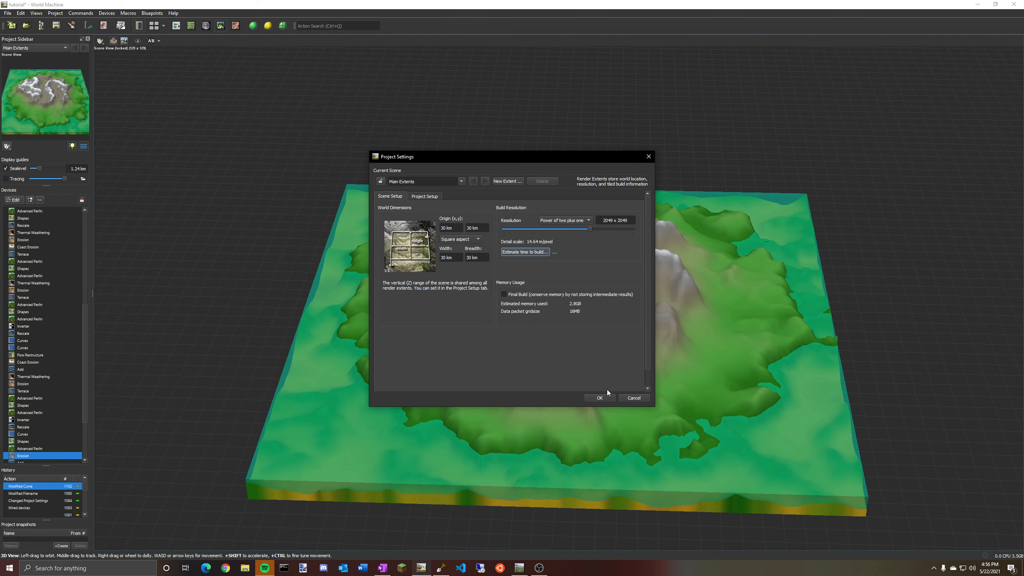
mouse_move(590, 231)
left_mouse_down()
mouse_move(559, 230)
mouse_move(593, 231)
left_mouse_up()
left_click(598, 399)
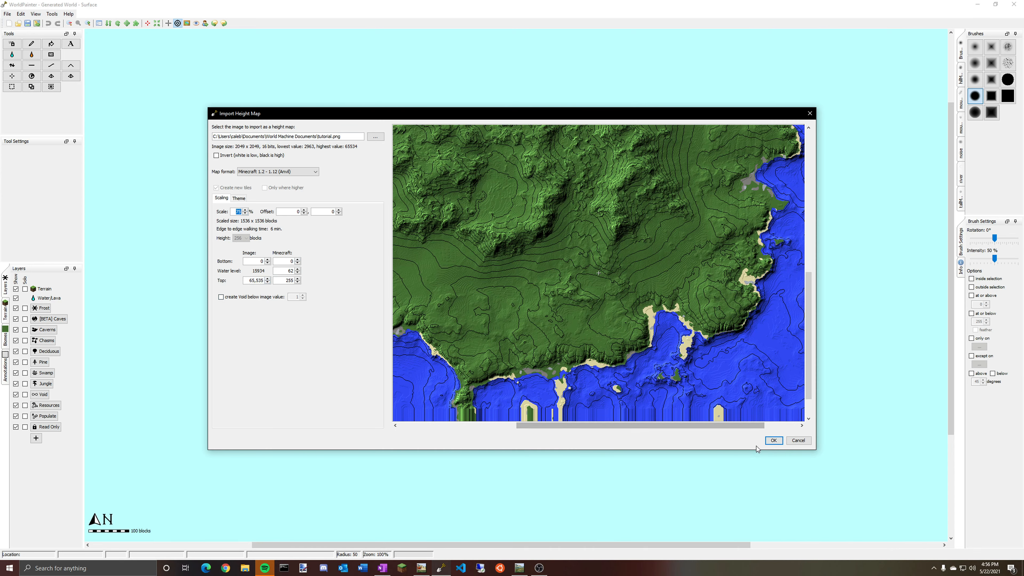
Confirm the height-map import and pan across the imported island.
left_click(773, 440)
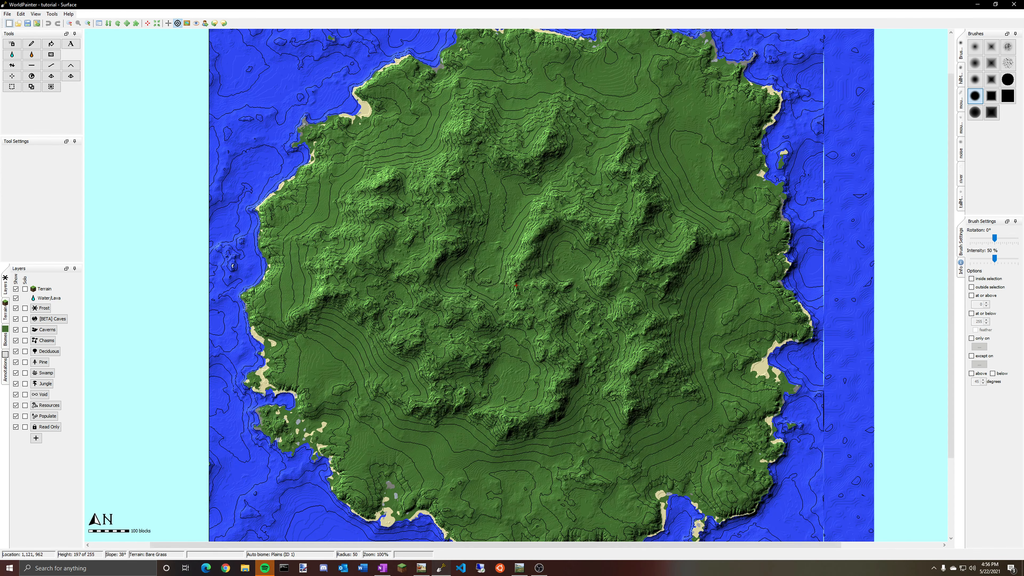
middle_click_drag(842, 101, 610, 245)
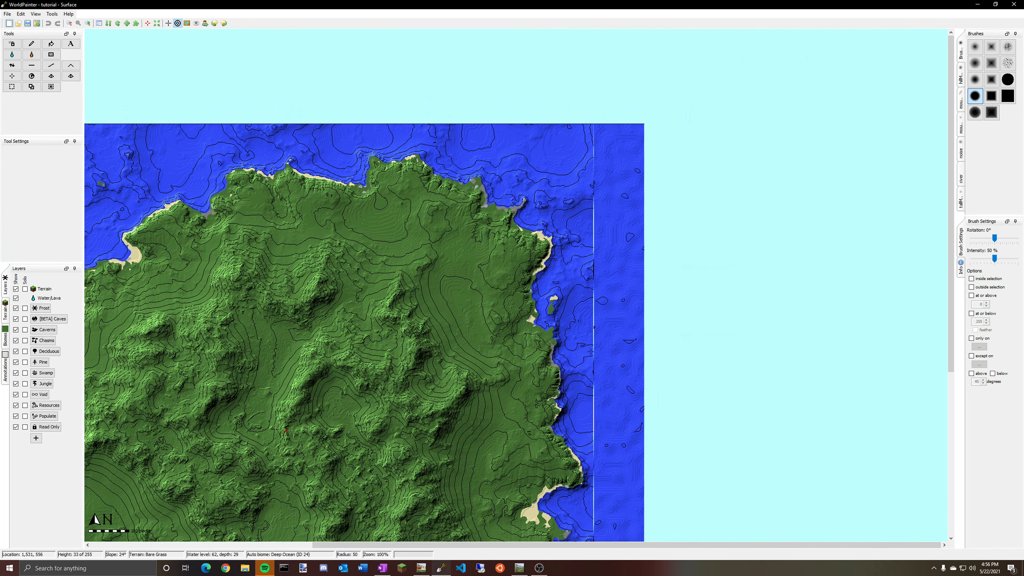
middle_click_drag(620, 521, 646, 231)
middle_click_drag(646, 279, 702, 263)
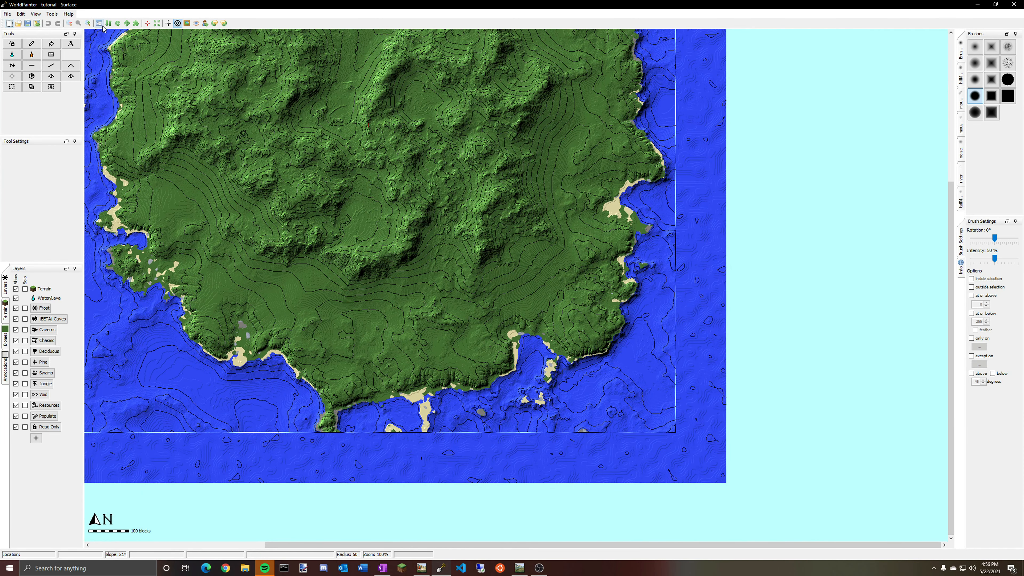
left_click(136, 23)
middle_click_drag(574, 316, 286, 281)
middle_click_drag(518, 294, 630, 263)
left_click_drag(518, 225, 519, 351)
middle_click_drag(550, 338, 613, 189)
left_click_drag(586, 218, 456, 228)
middle_click_drag(510, 264, 620, 289)
left_click_drag(560, 259, 535, 253)
left_click(412, 287)
left_click(495, 293)
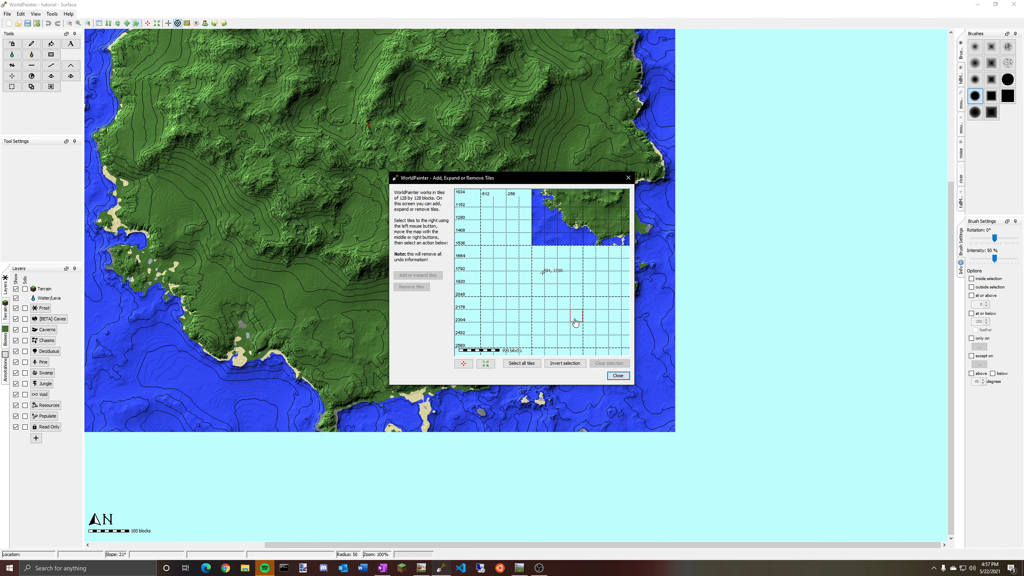
left_click(629, 178)
Fill the whole world with the Bare Grass terrain type using Global Operations.
middle_click_drag(663, 188, 739, 336)
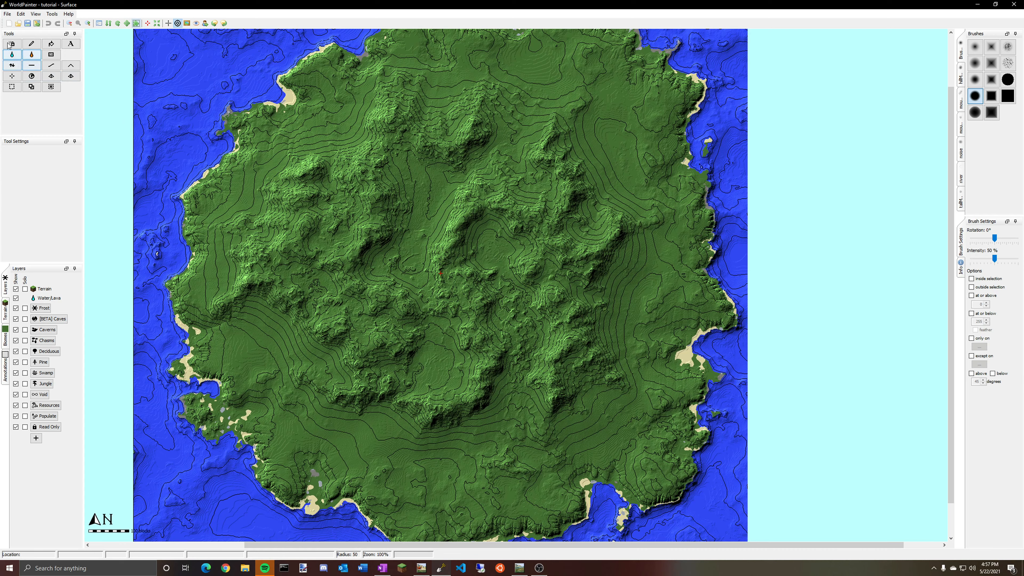
left_click(32, 76)
left_click(449, 218)
left_click(516, 216)
left_click(510, 231)
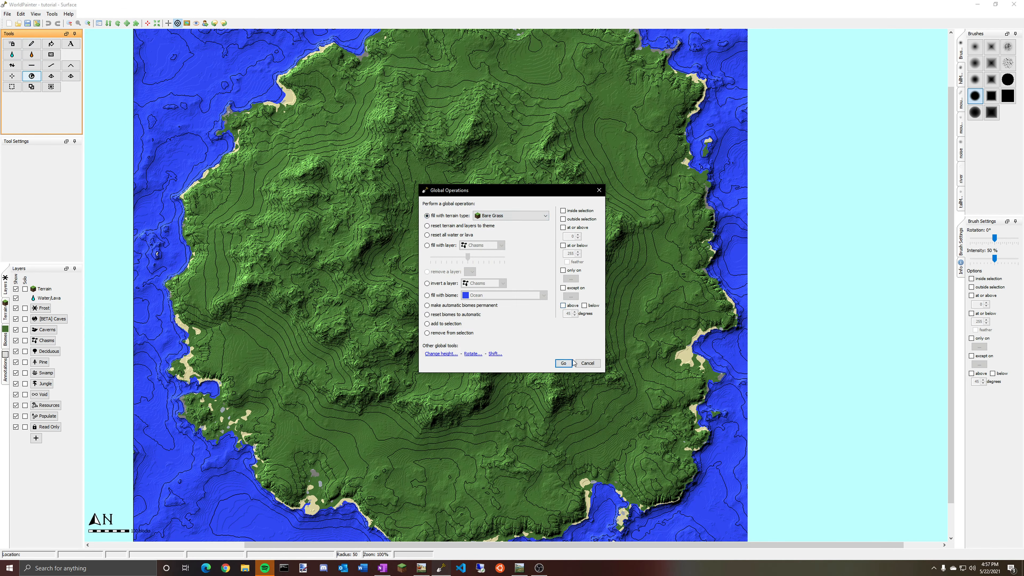
left_click(563, 363)
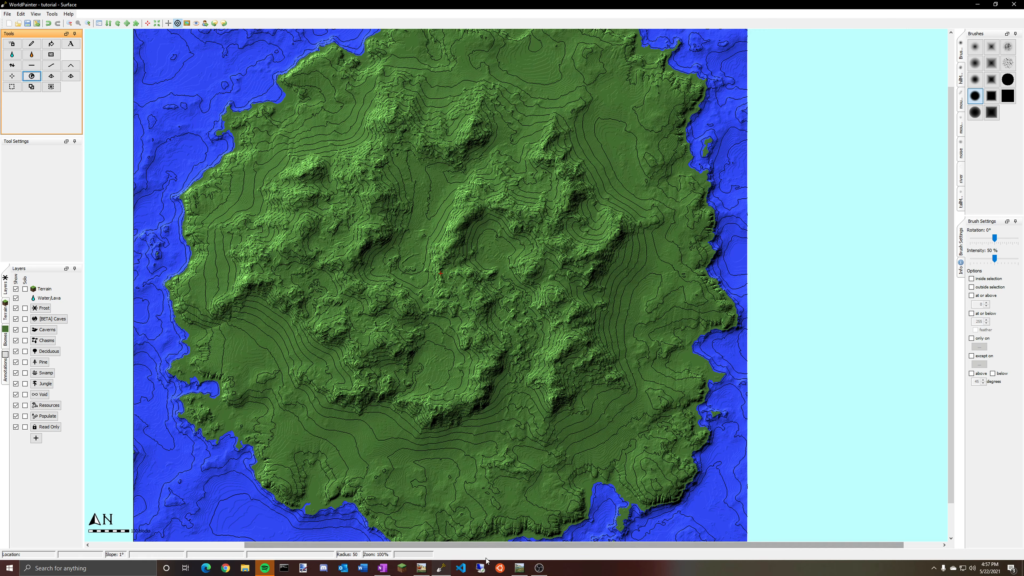
Switch to World Machine to view the tutorial's device network, then return to WorldPainter.
left_click(421, 567)
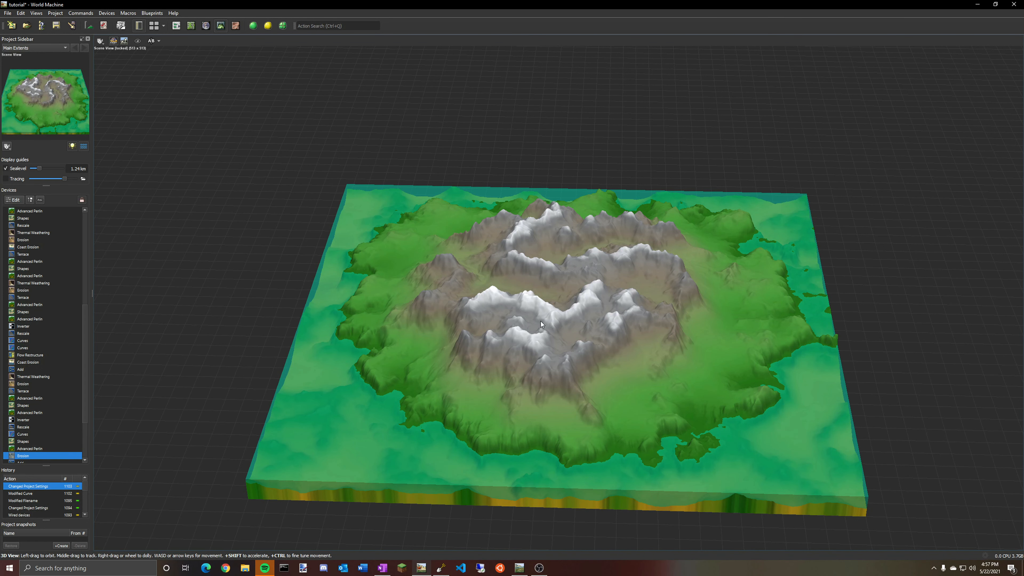
left_click(176, 26)
left_click_drag(695, 281, 701, 325)
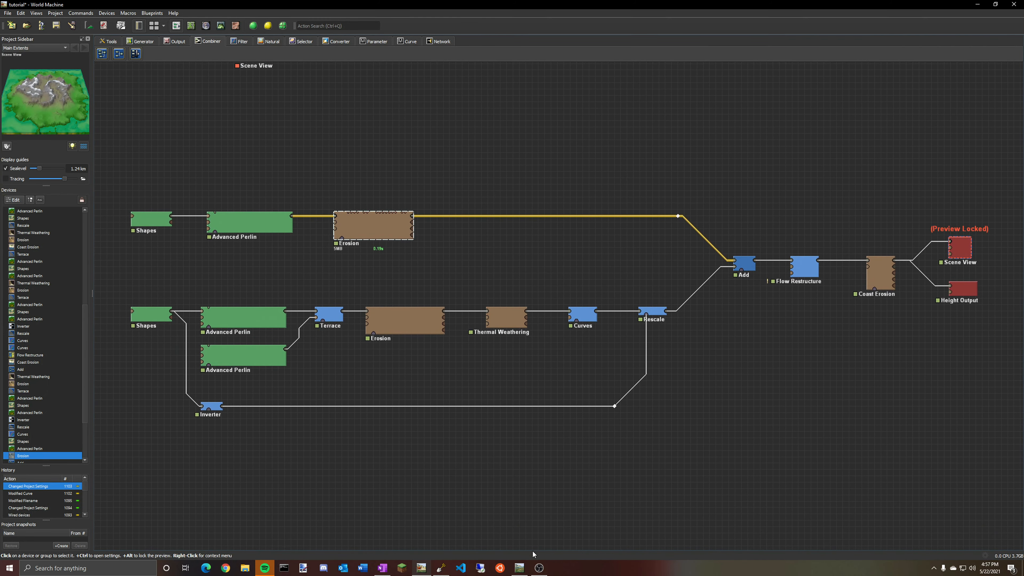
left_click(520, 568)
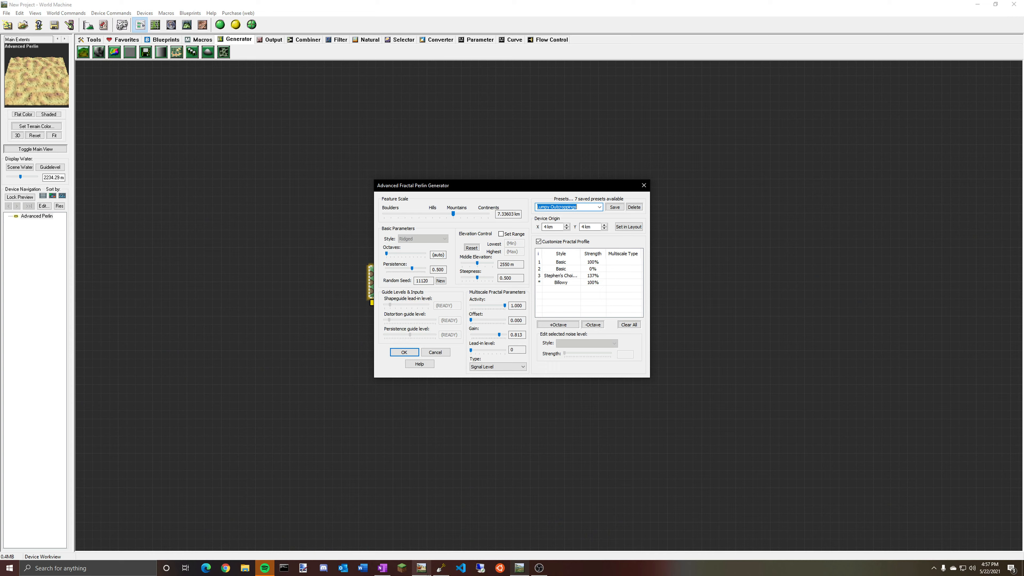
left_click(442, 568)
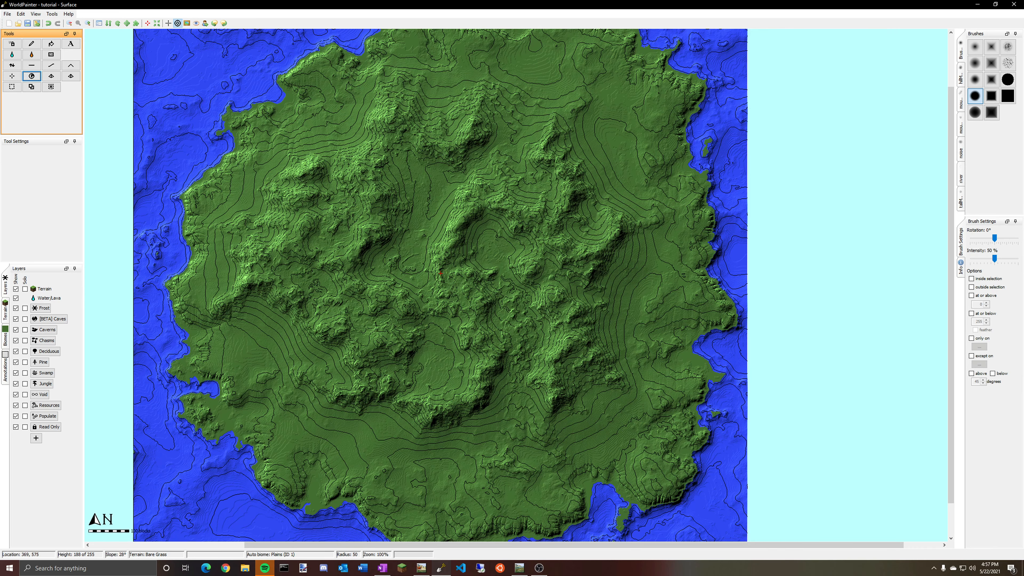
Open the 3D view to inspect the imported island terrain from an angle, then close it and pan around the map.
middle_click_drag(440, 273, 452, 237)
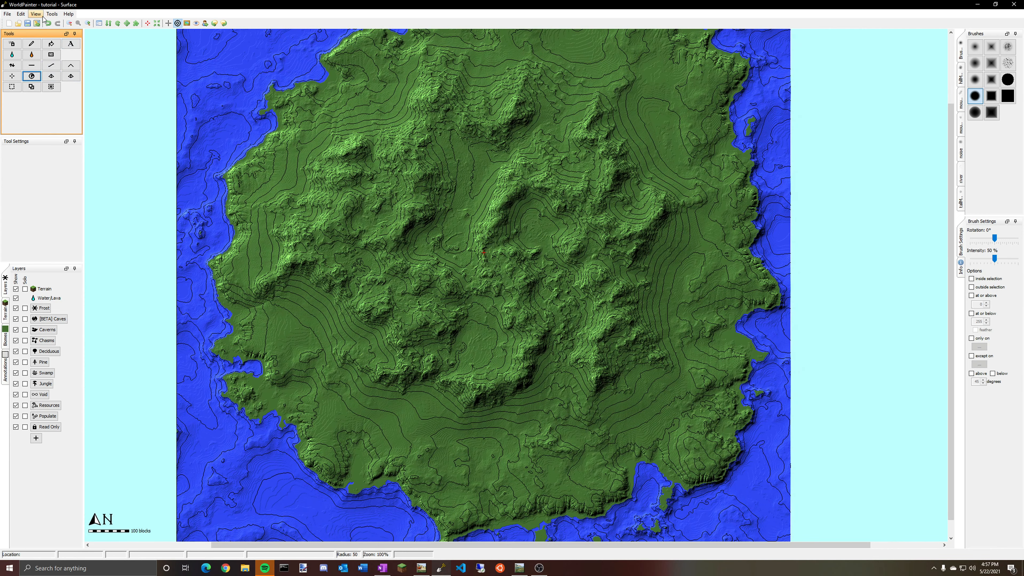
left_click(68, 14)
mouse_move(38, 14)
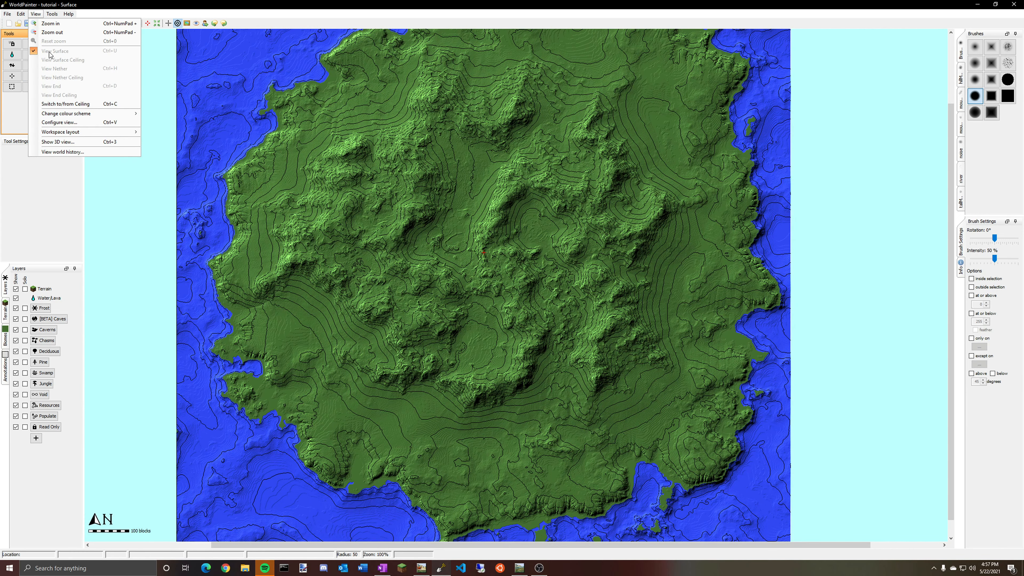
left_click(60, 141)
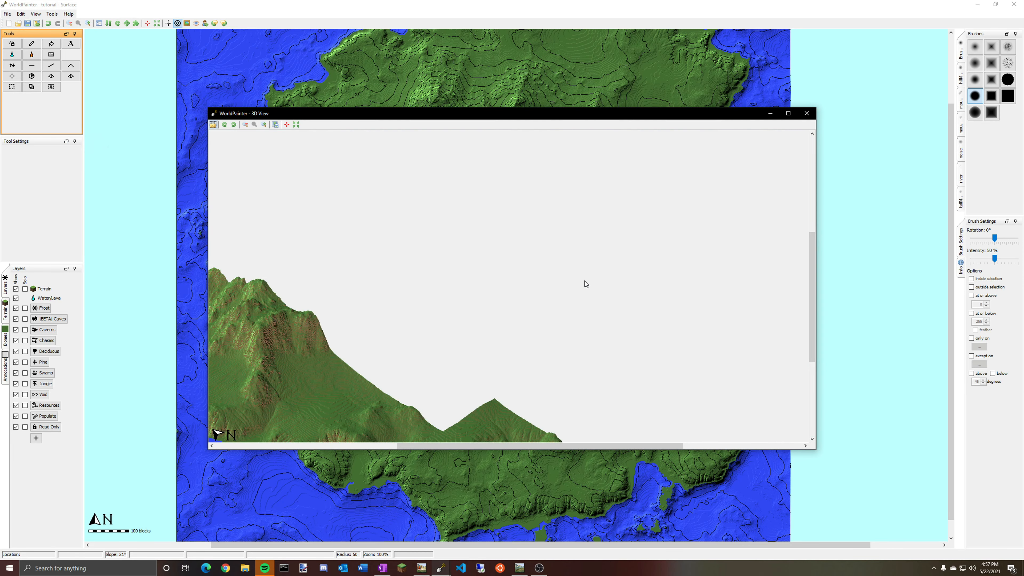
left_click_drag(448, 184, 778, 201)
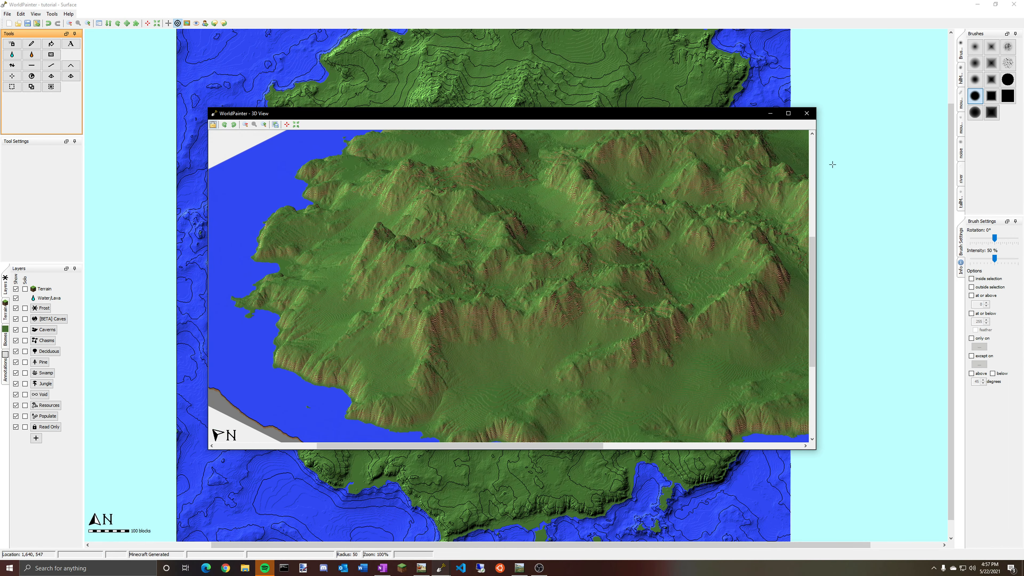
left_click(807, 114)
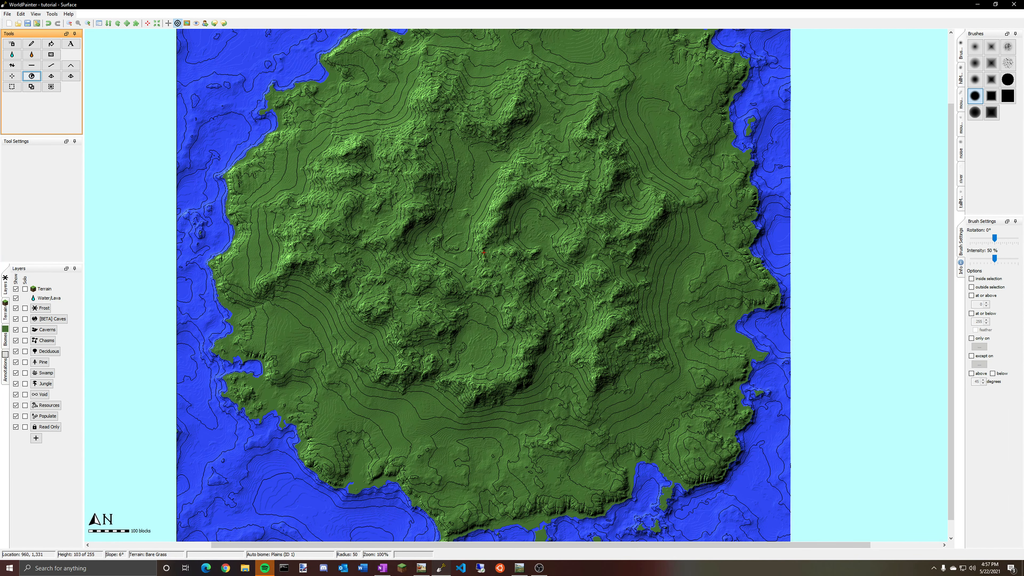
scroll(560, 478, "down", 1)
scroll(509, 381, "up", 1)
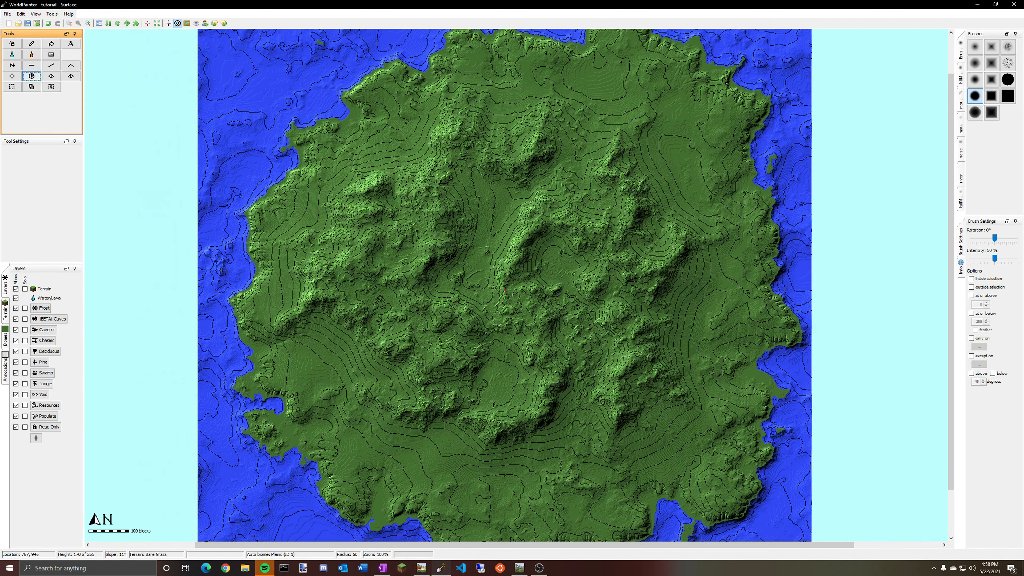
mouse_move(445, 241)
middle_mouse_down()
mouse_move(448, 268)
mouse_move(375, 295)
mouse_move(376, 238)
mouse_move(419, 228)
mouse_move(457, 249)
middle_mouse_up()
Switch to World Machine and browse across the canvas to examine the project's other device networks.
left_click(425, 571)
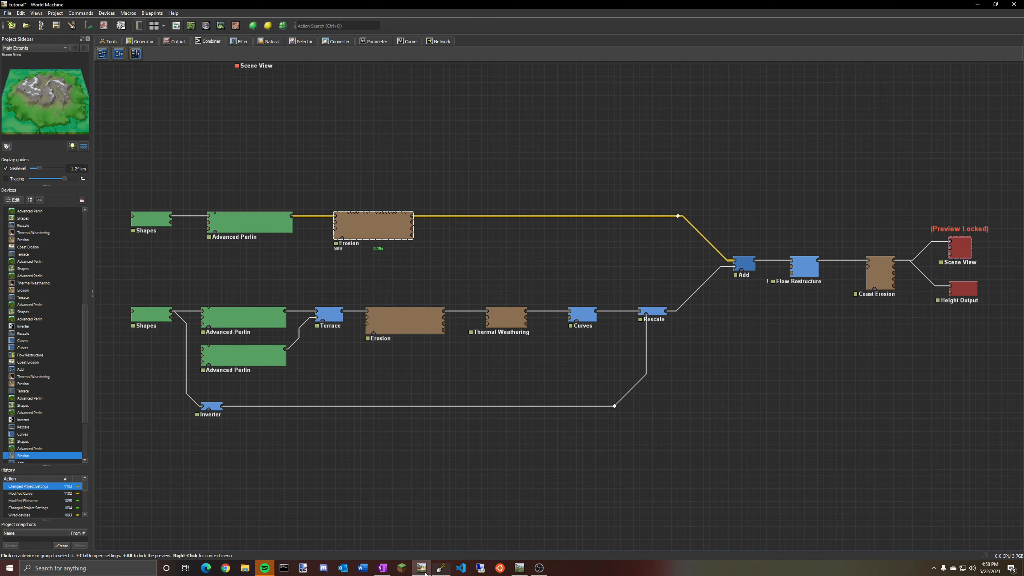
middle_click_drag(388, 144, 418, 181)
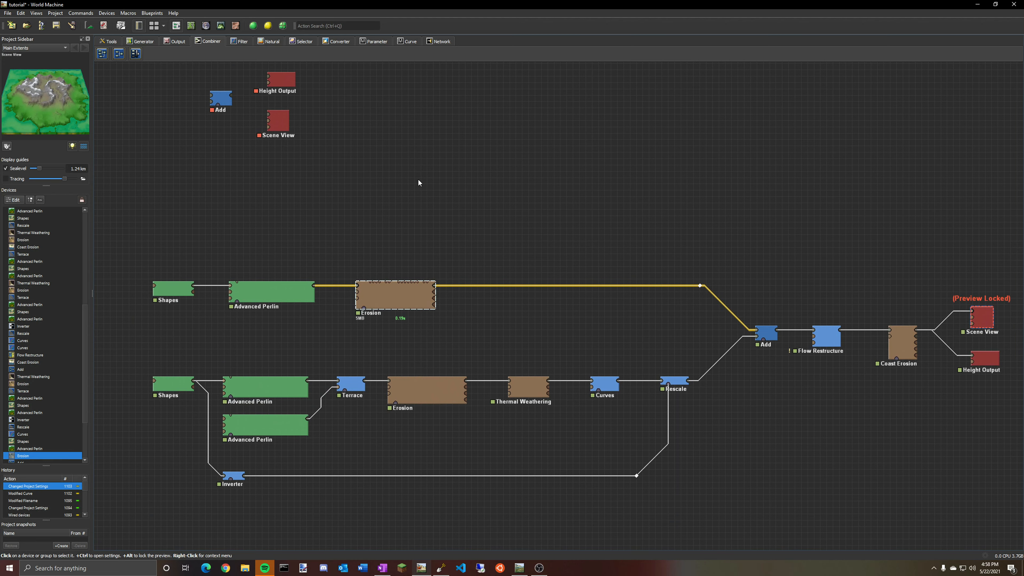
scroll(516, 166, "up", 15)
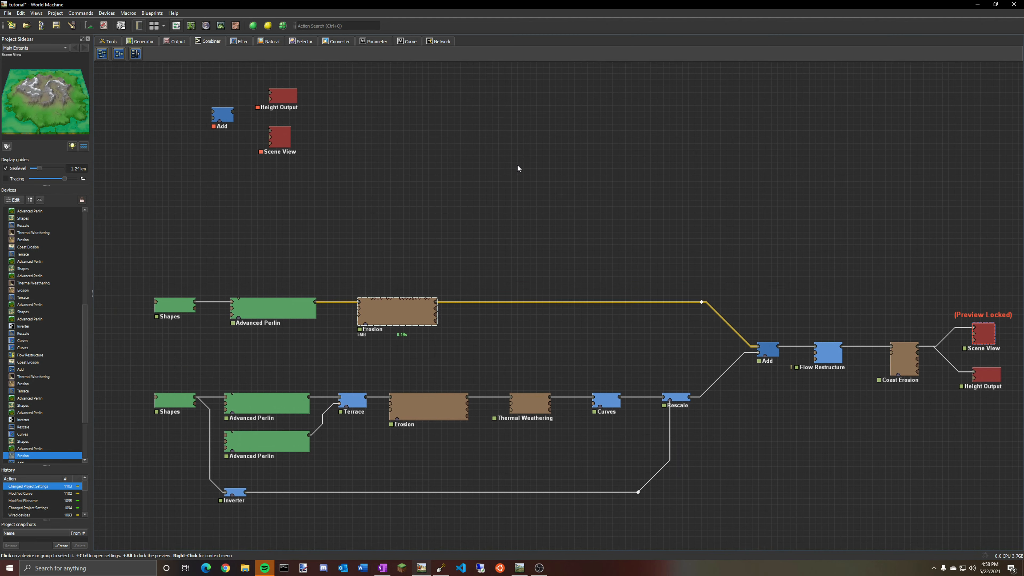
scroll(446, 333, "up", 15)
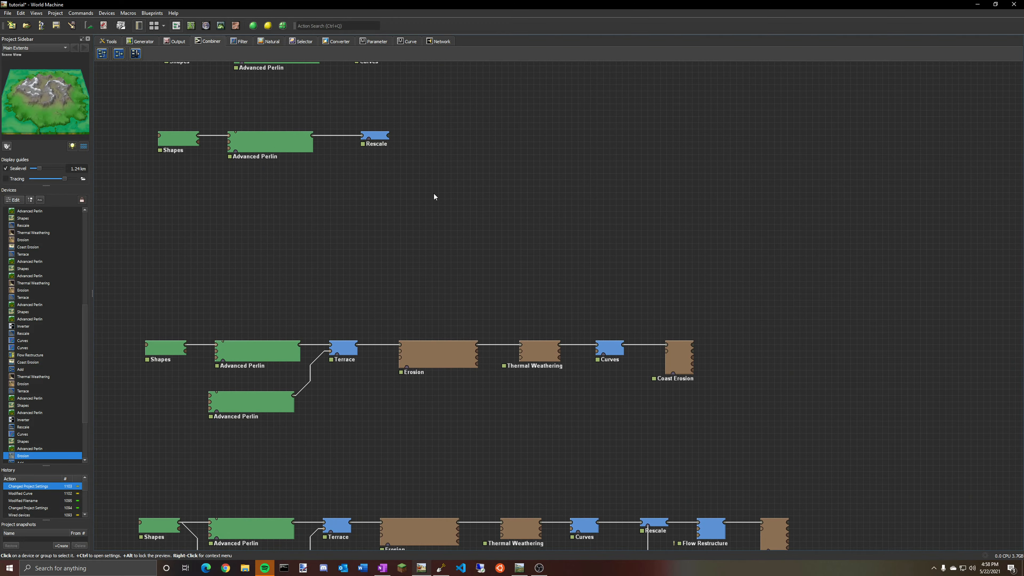
scroll(467, 310, "up", 15)
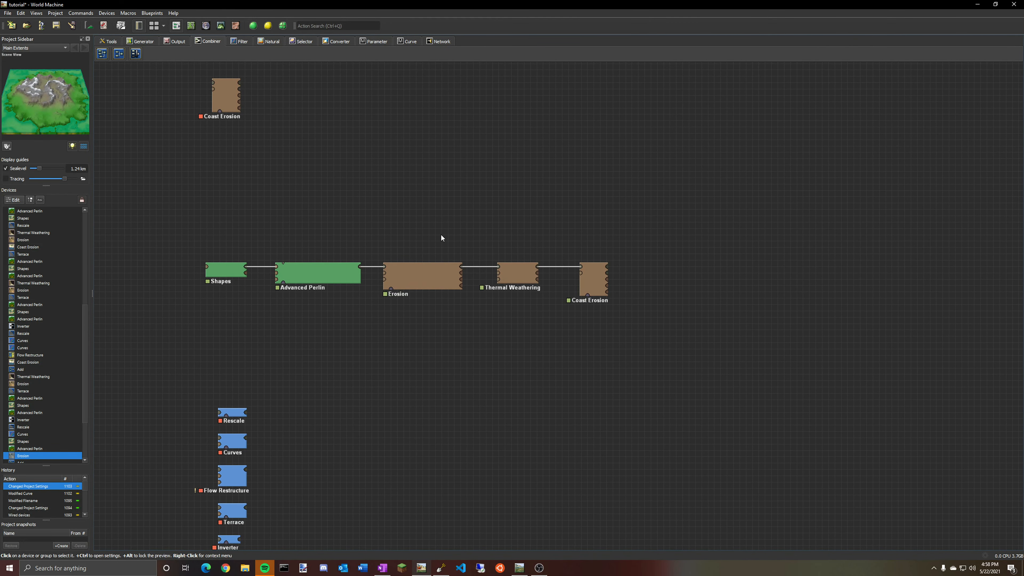
middle_click_drag(454, 478, 512, 90)
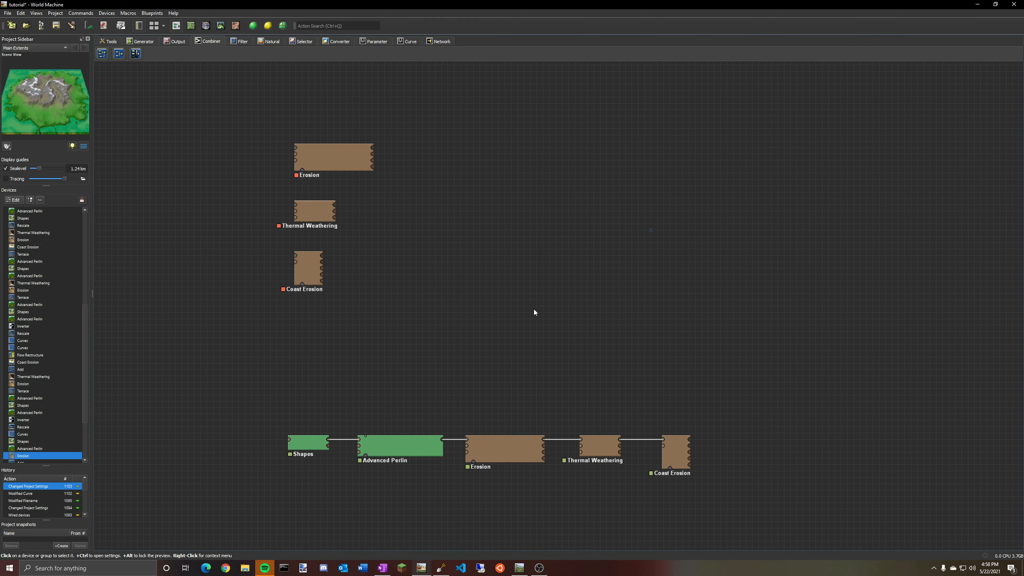
middle_click_drag(543, 387, 575, 95)
middle_click_drag(592, 432, 605, 64)
middle_click_drag(621, 359, 595, 95)
mouse_move(608, 288)
middle_mouse_down()
mouse_move(558, 77)
mouse_move(608, 110)
mouse_move(604, 86)
middle_mouse_up()
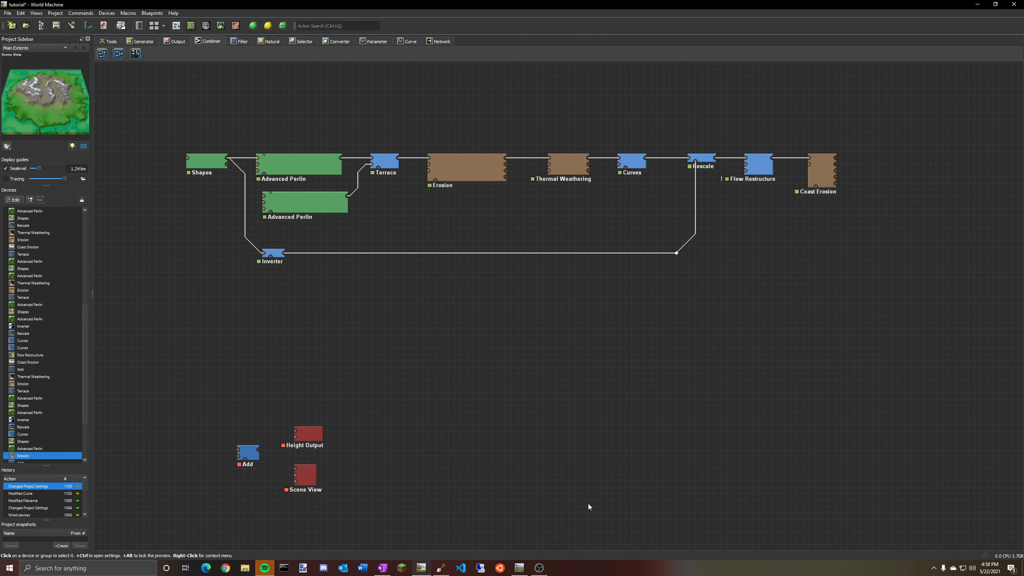